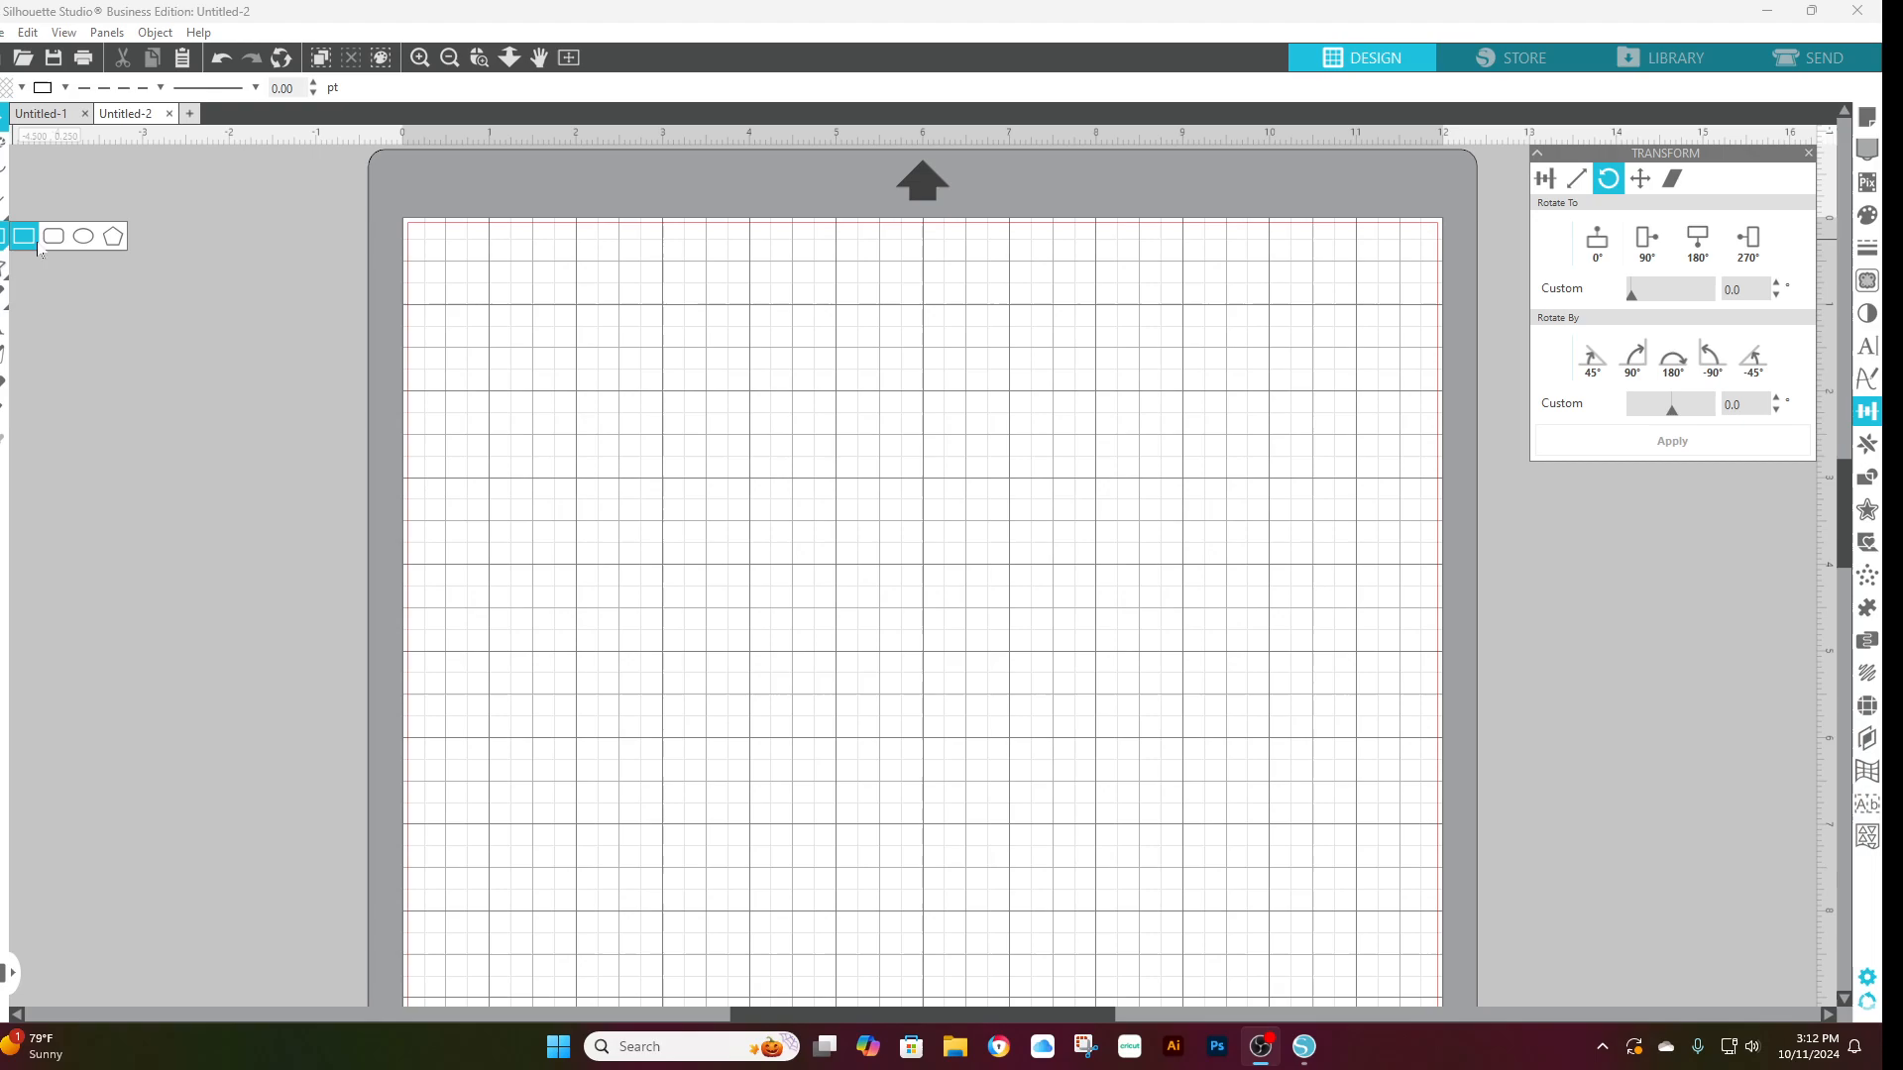
- Draw an ellipse 4 in wide and 5.25 in high and place it at X 0.25, Y 0.25 in
left_click(84, 247)
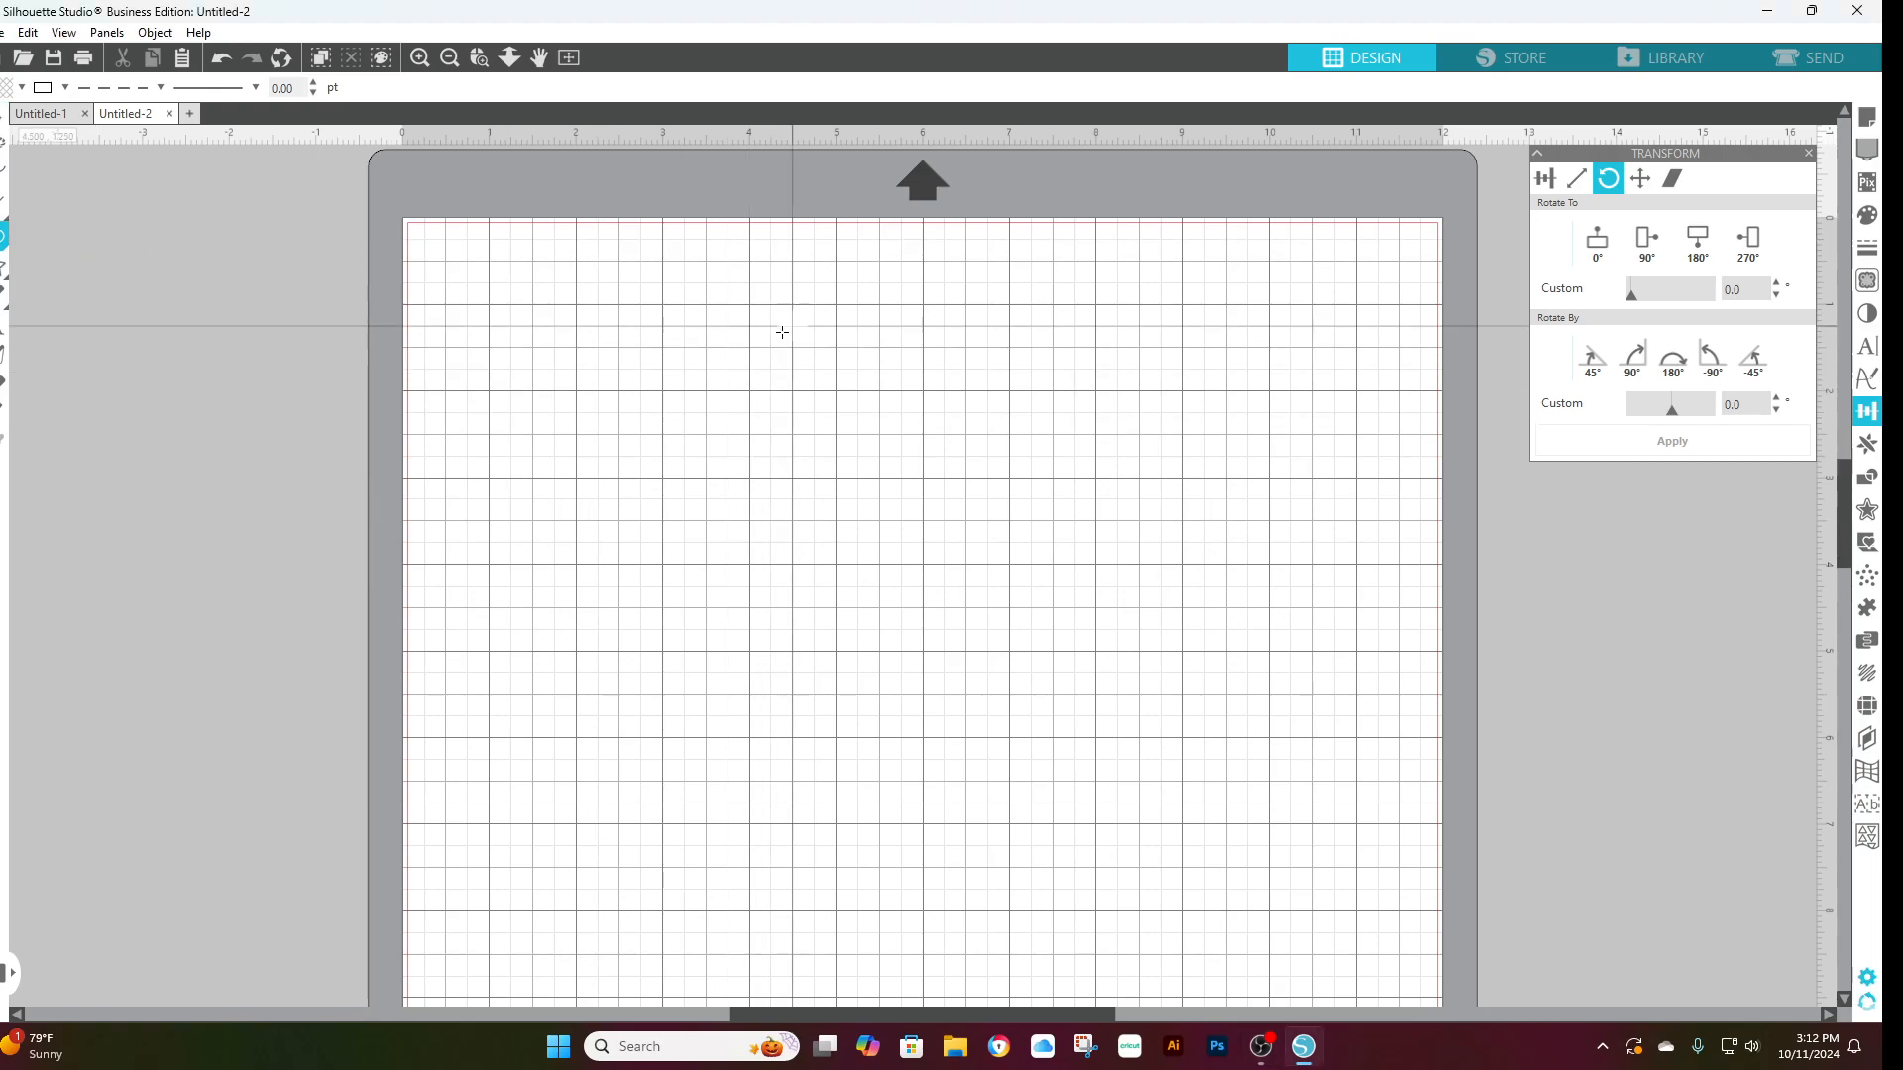
left_click_drag(749, 306, 1103, 855)
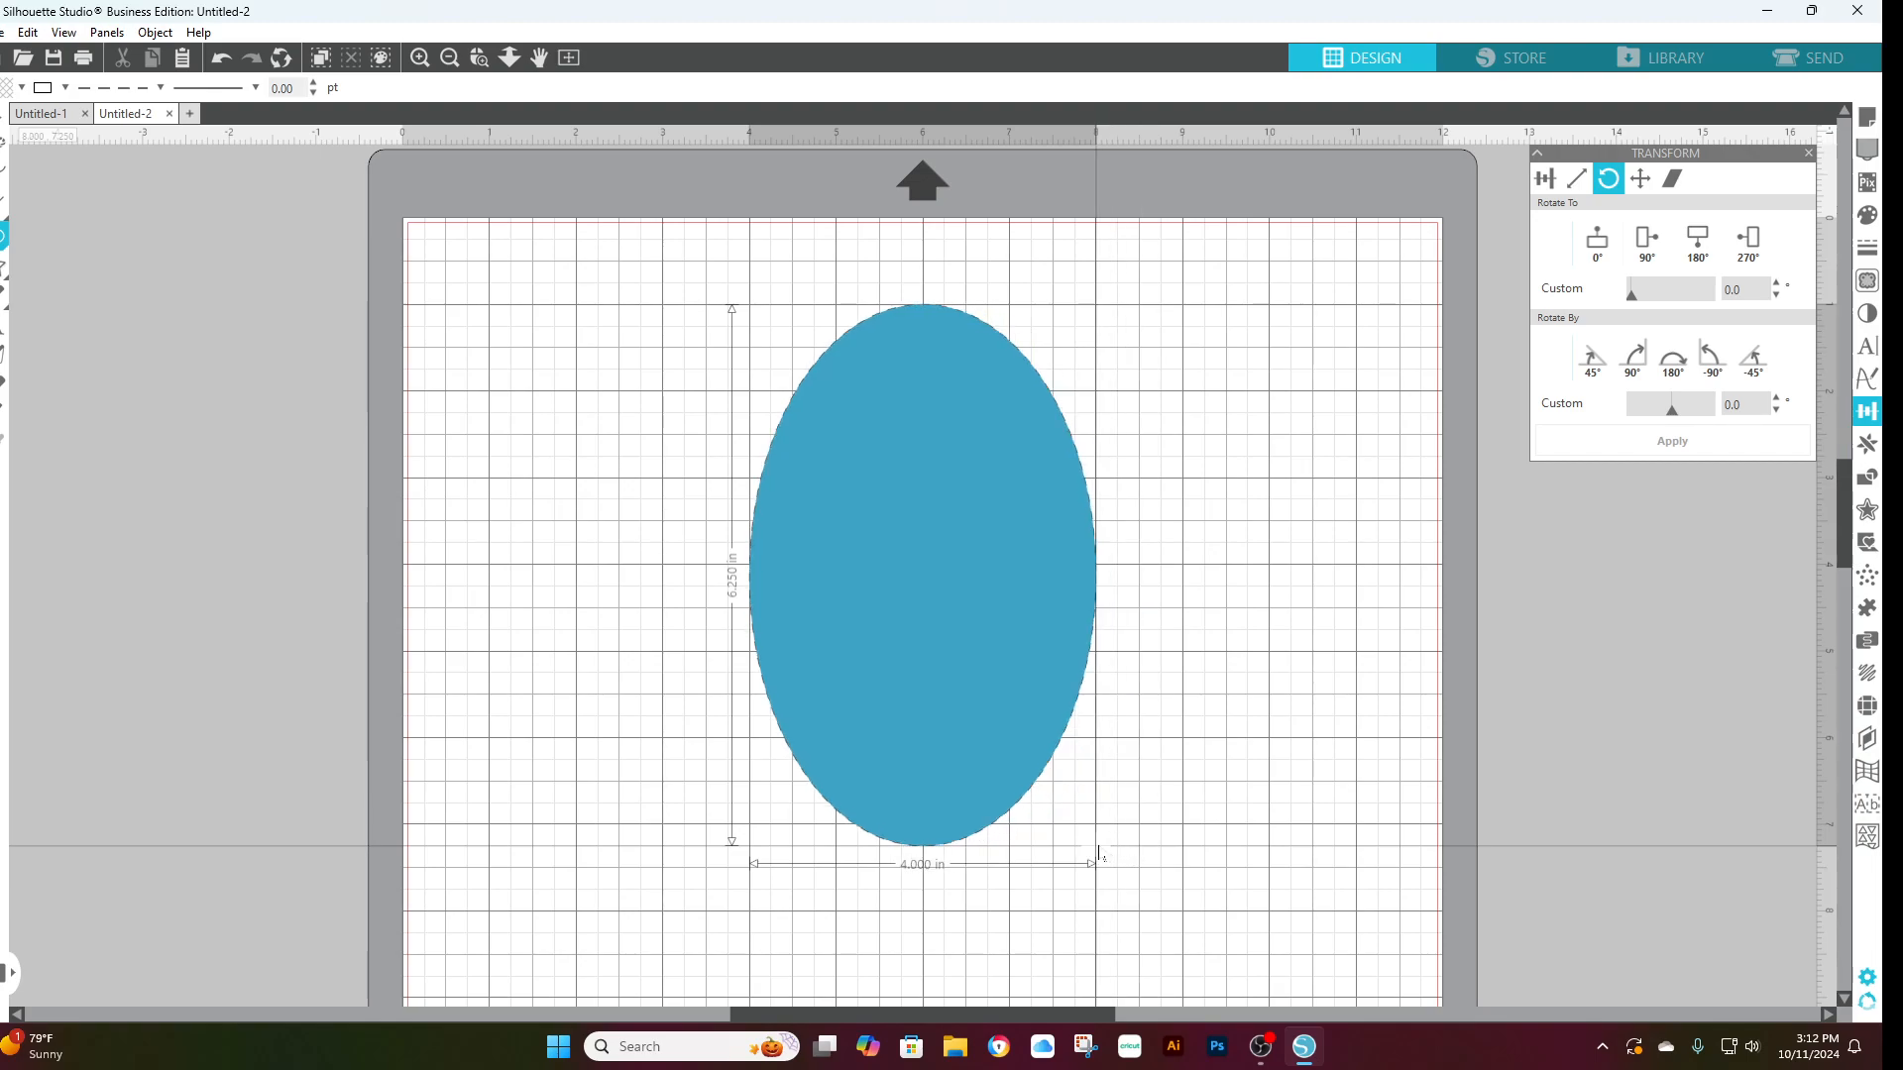
left_click_drag(1099, 844, 1095, 821)
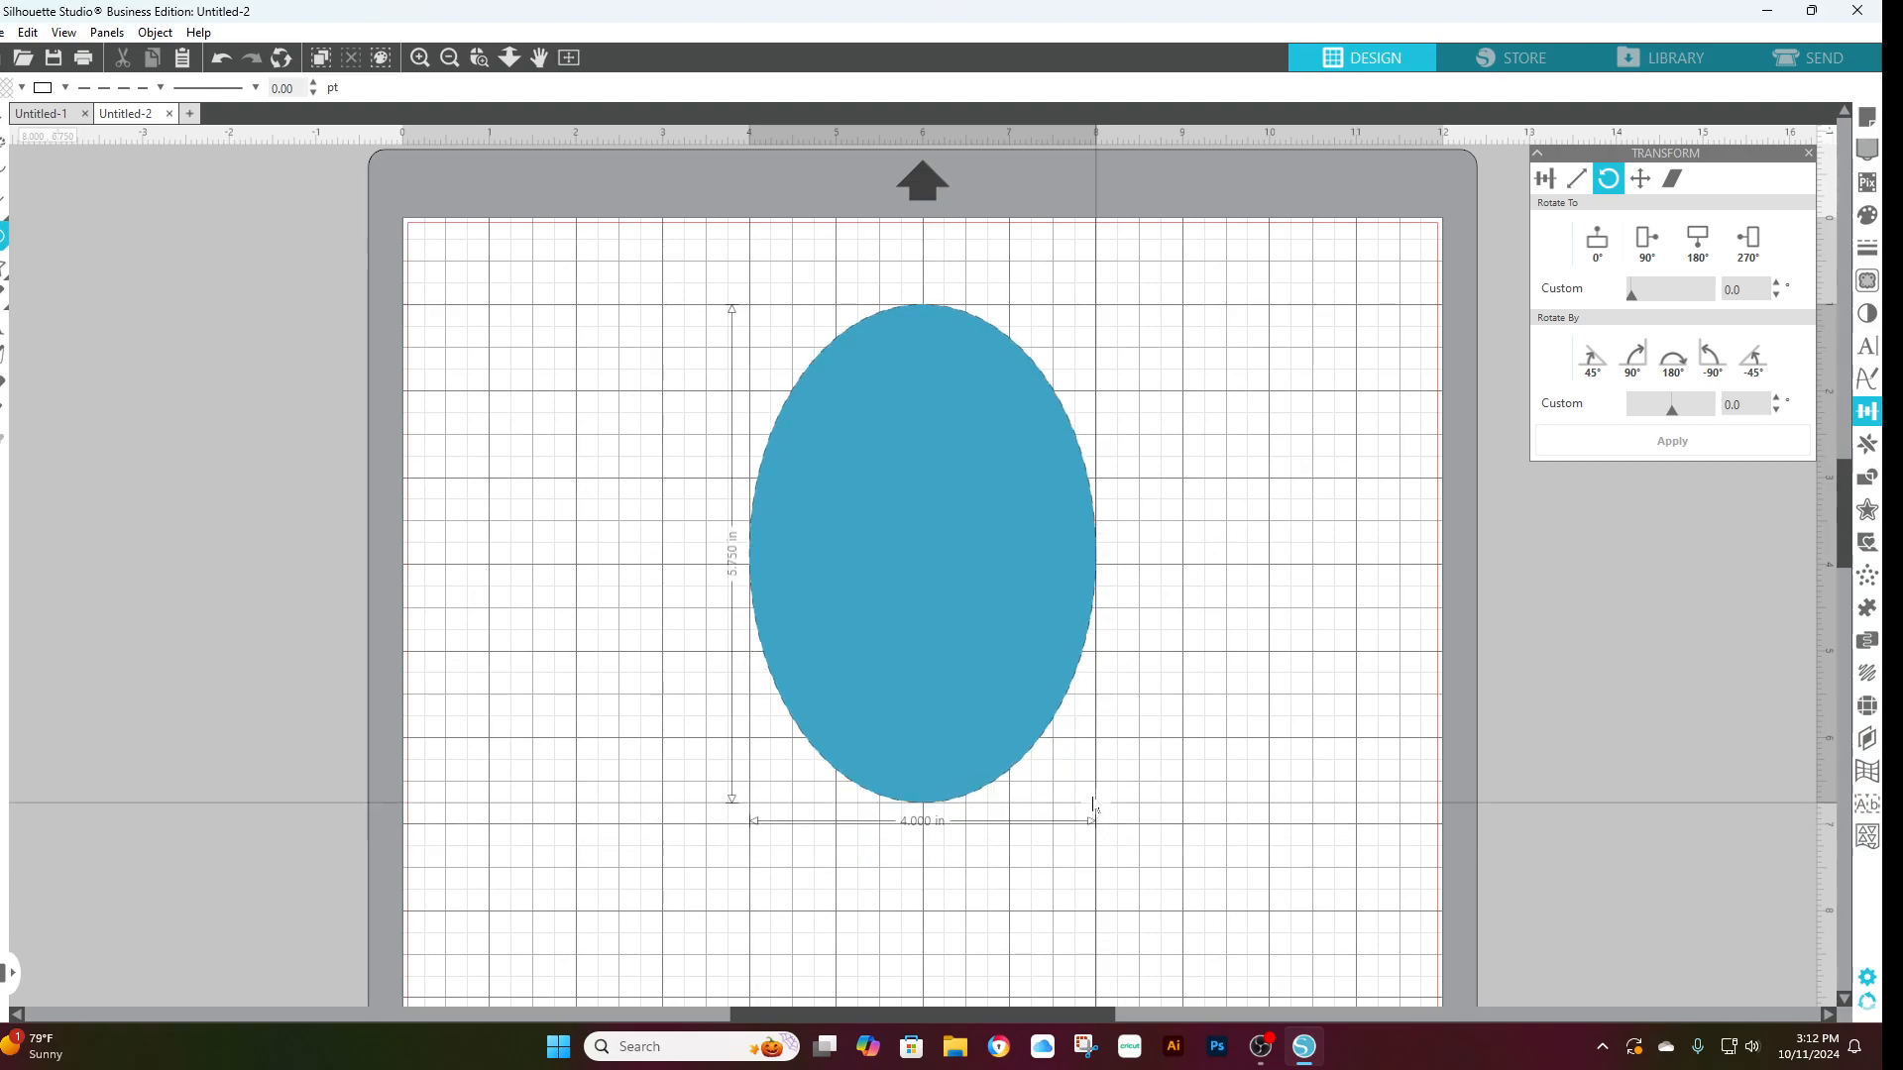
left_click_drag(1095, 804, 1089, 778)
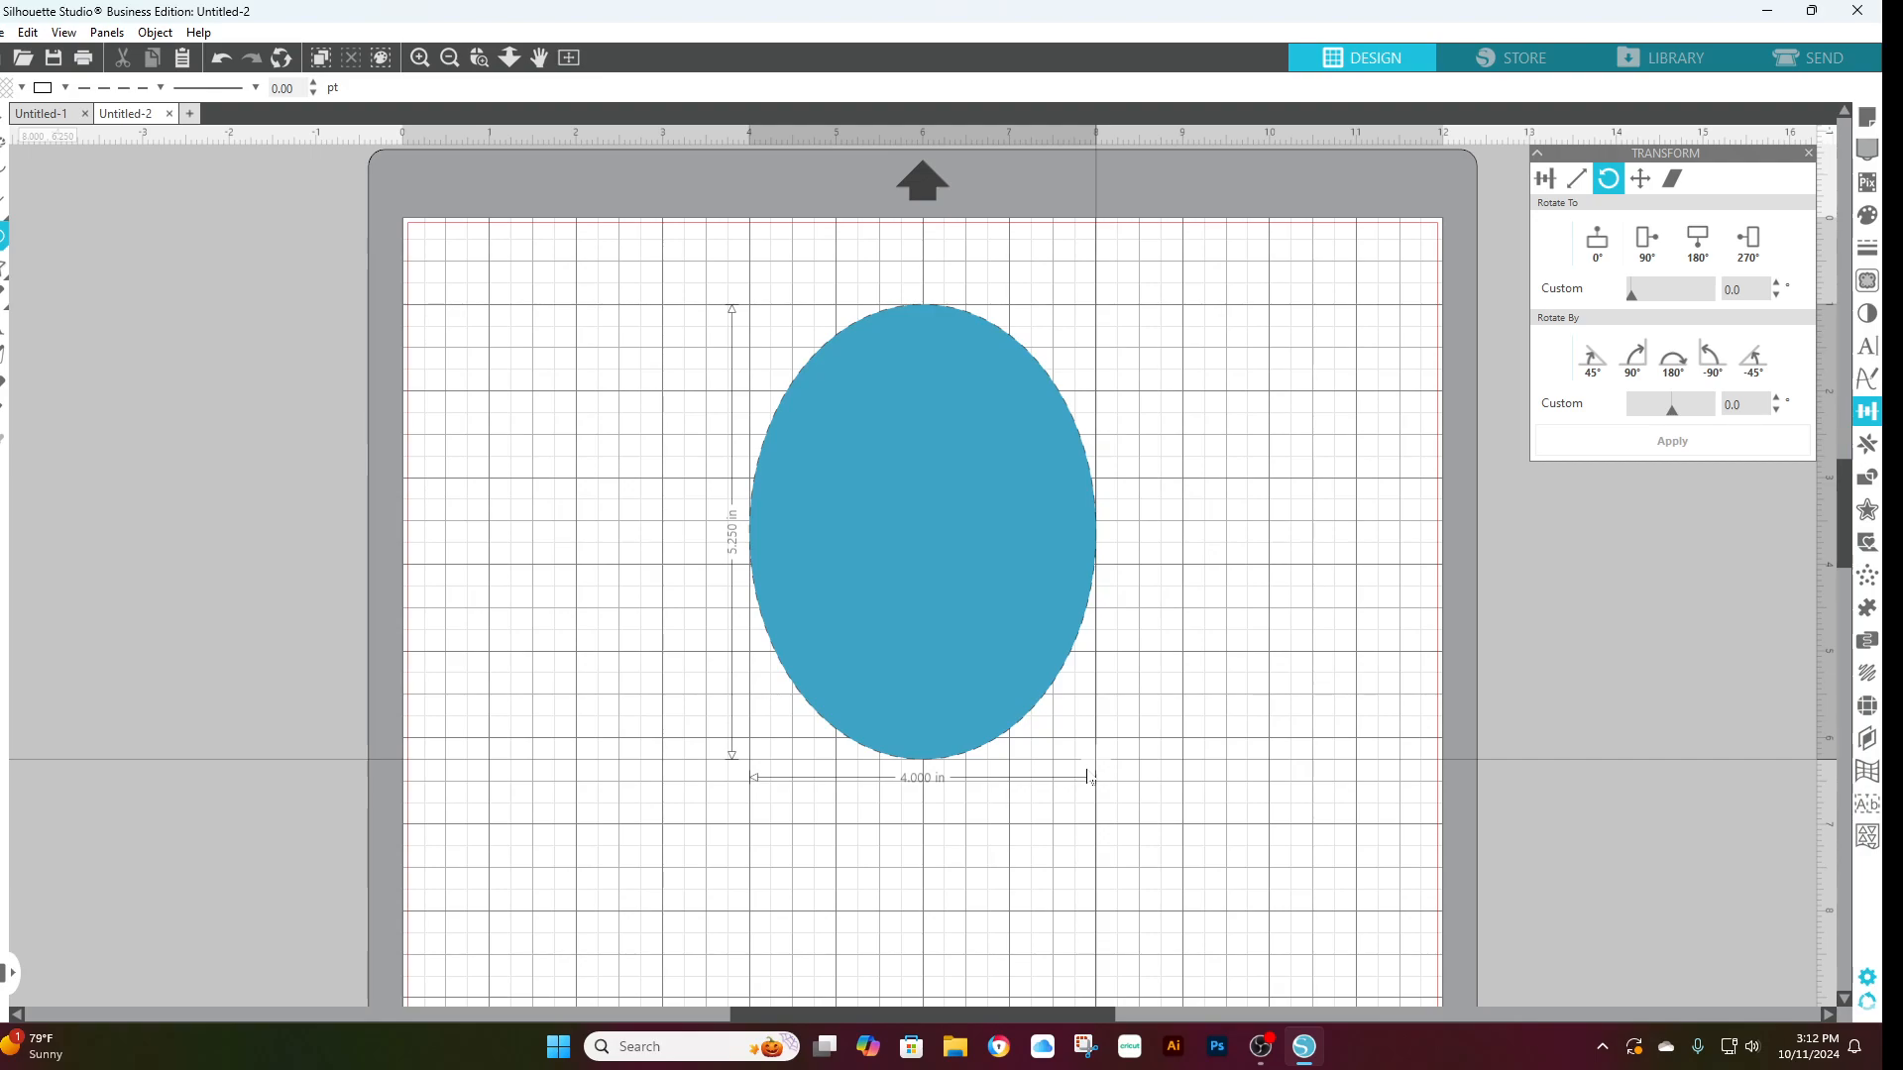
left_click_drag(1089, 777, 1089, 778)
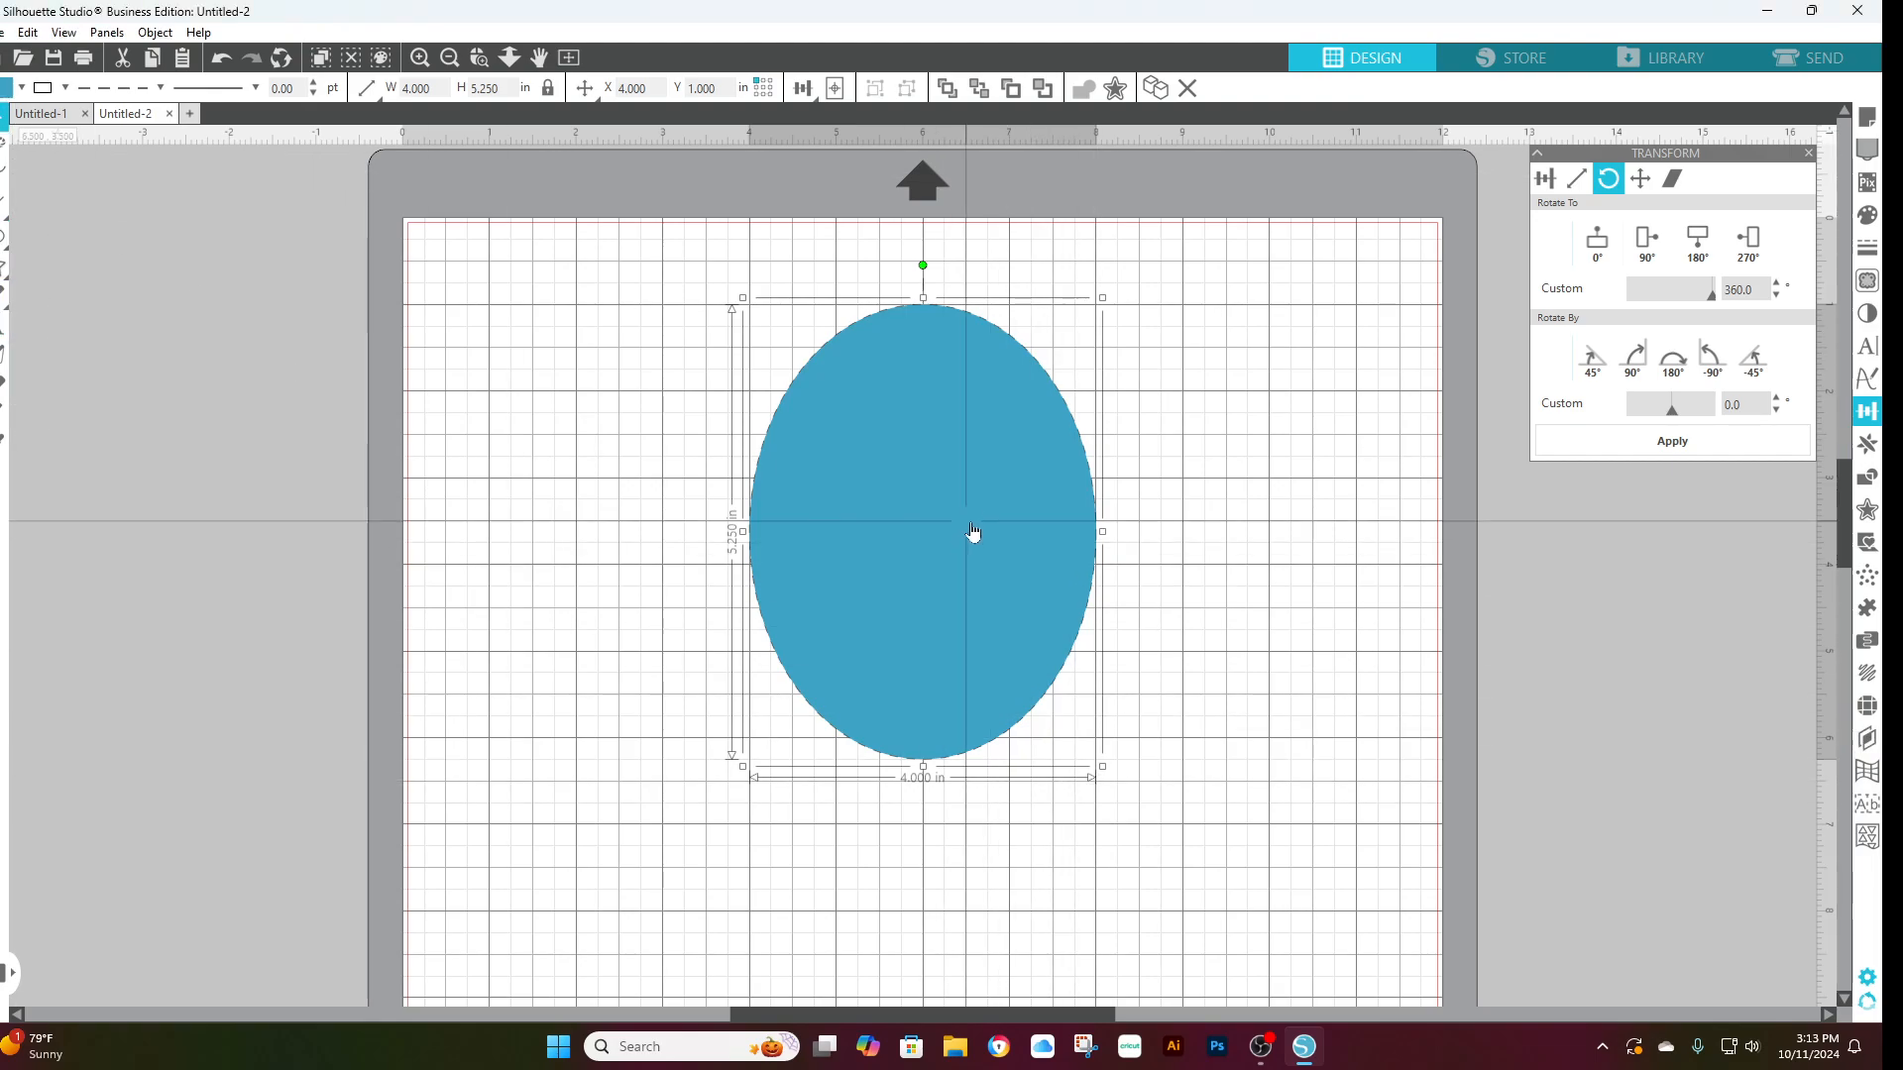
left_click_drag(972, 535, 641, 455)
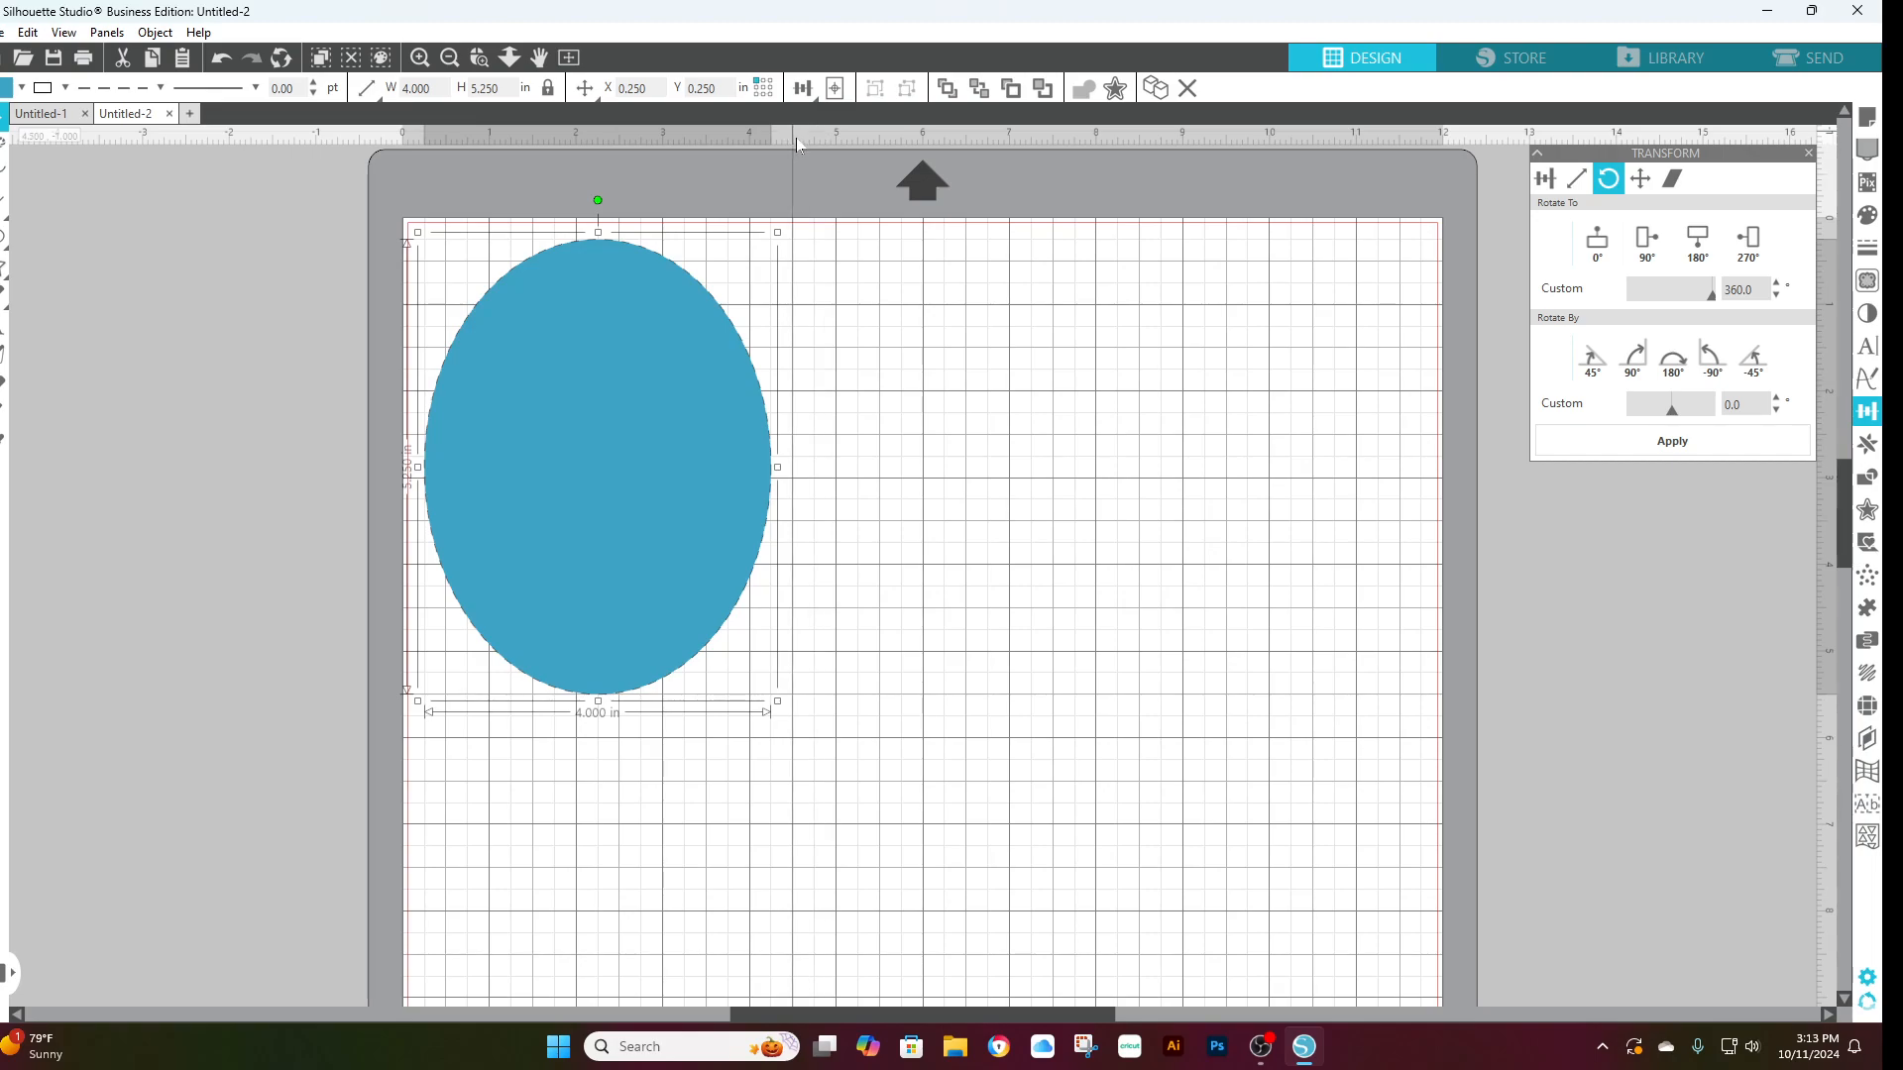
- Make two copies of the ellipse, placing one at X 7.5, Y 4.5 in and the other at X 4.5, Y 0.25 in
mouse_move(810, 96)
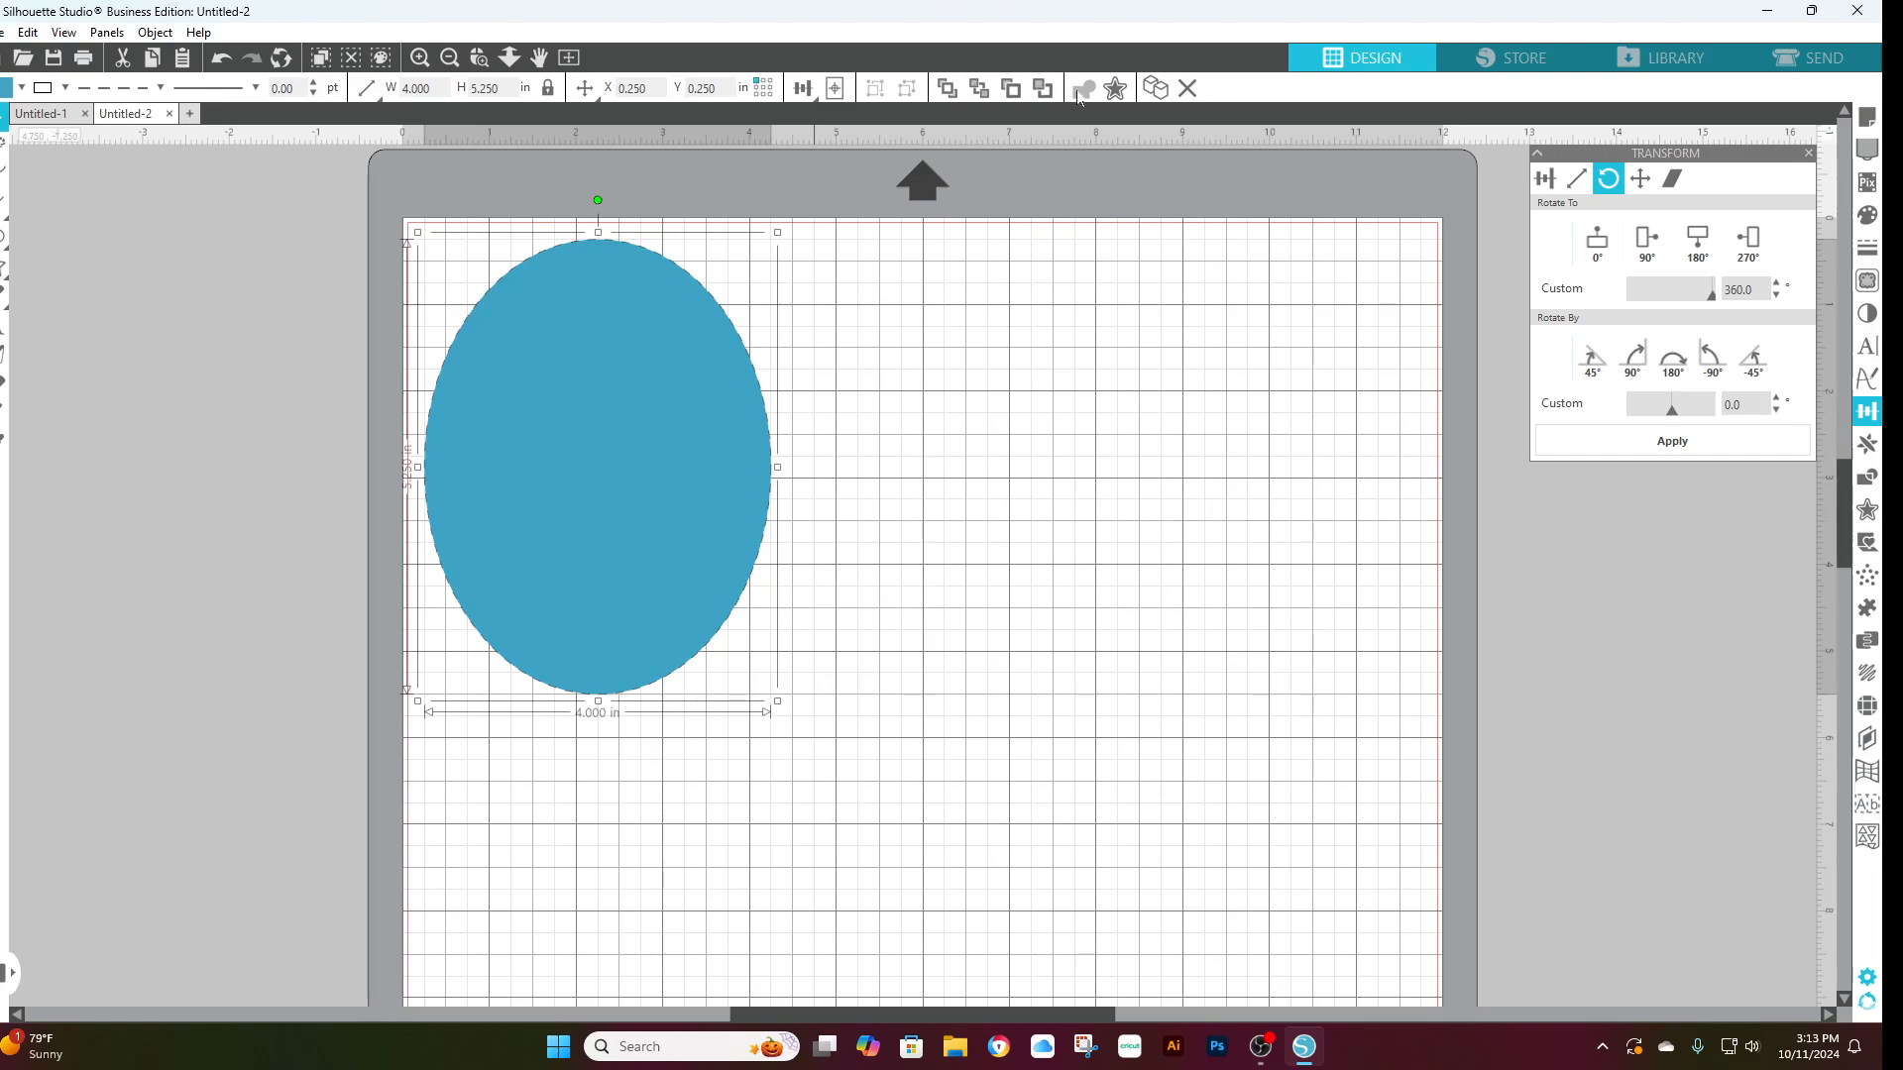
left_click(151, 57)
left_click(182, 58)
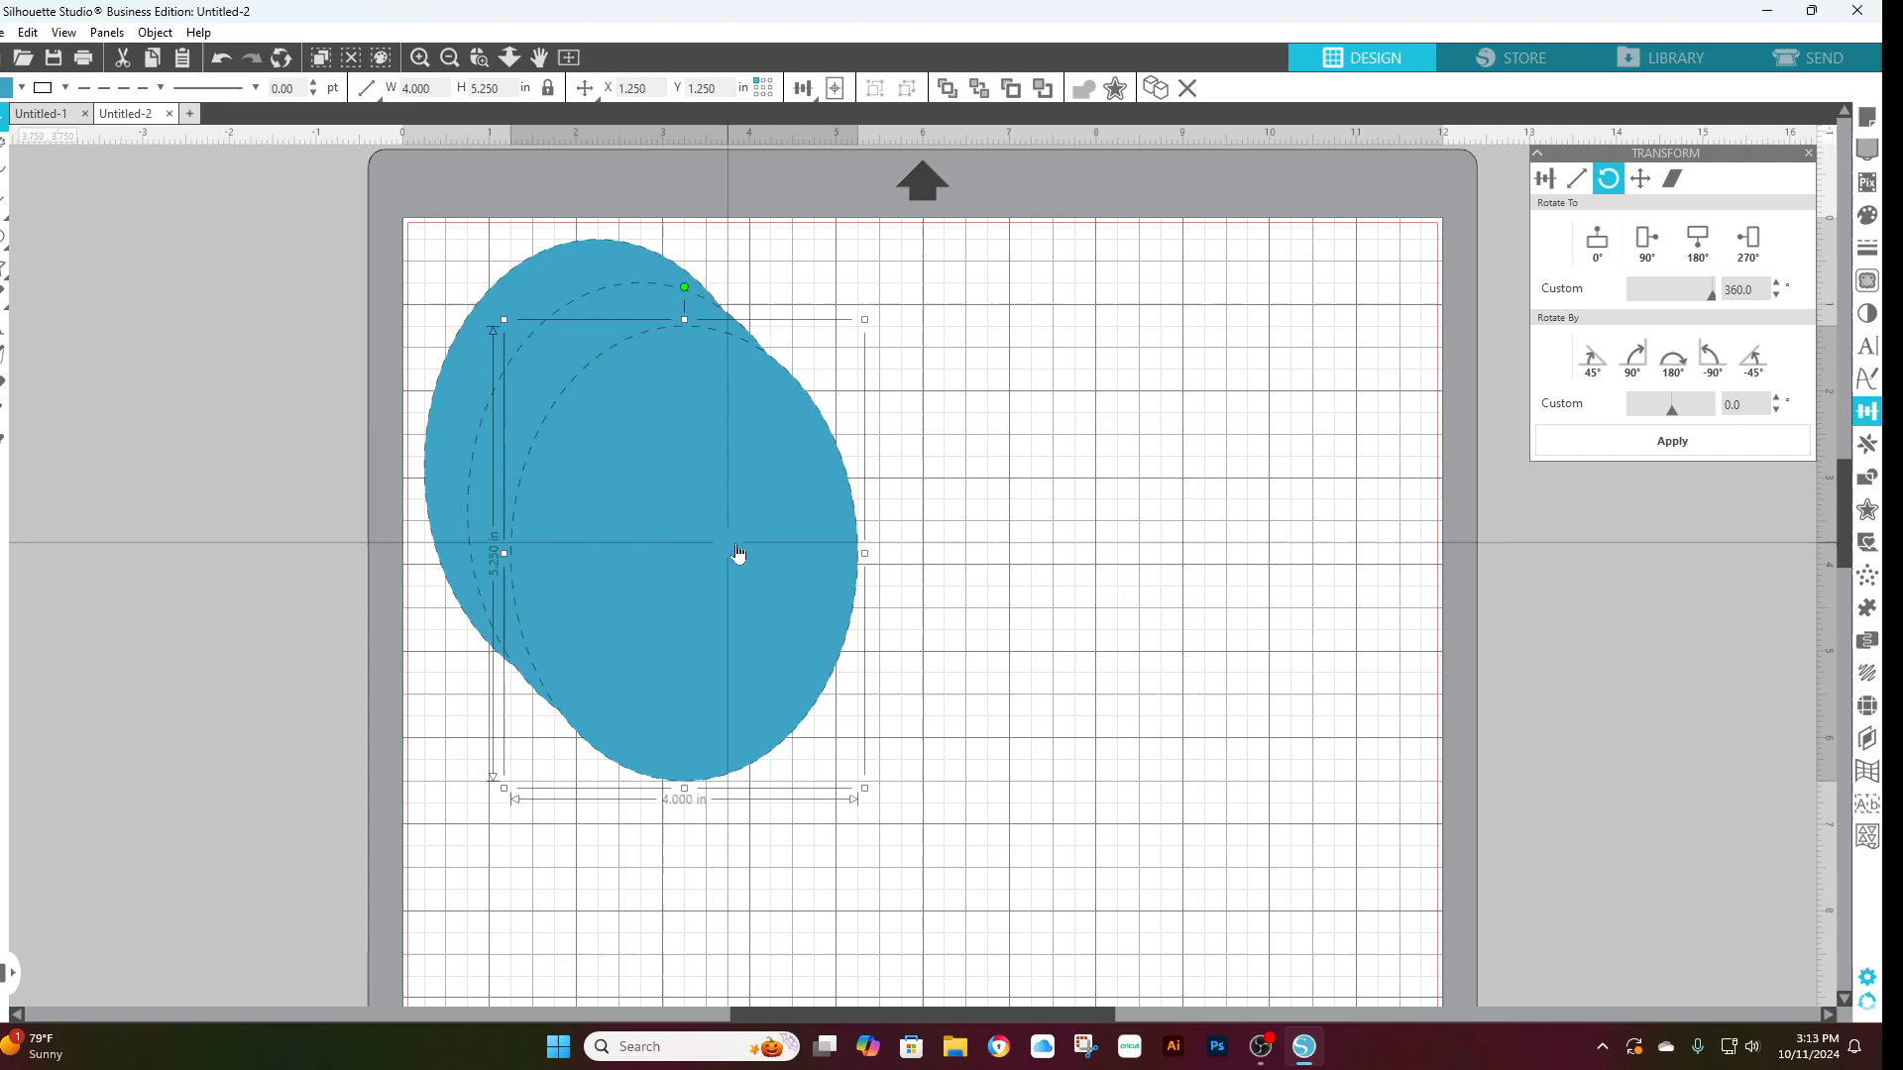
left_click_drag(739, 556, 1265, 823)
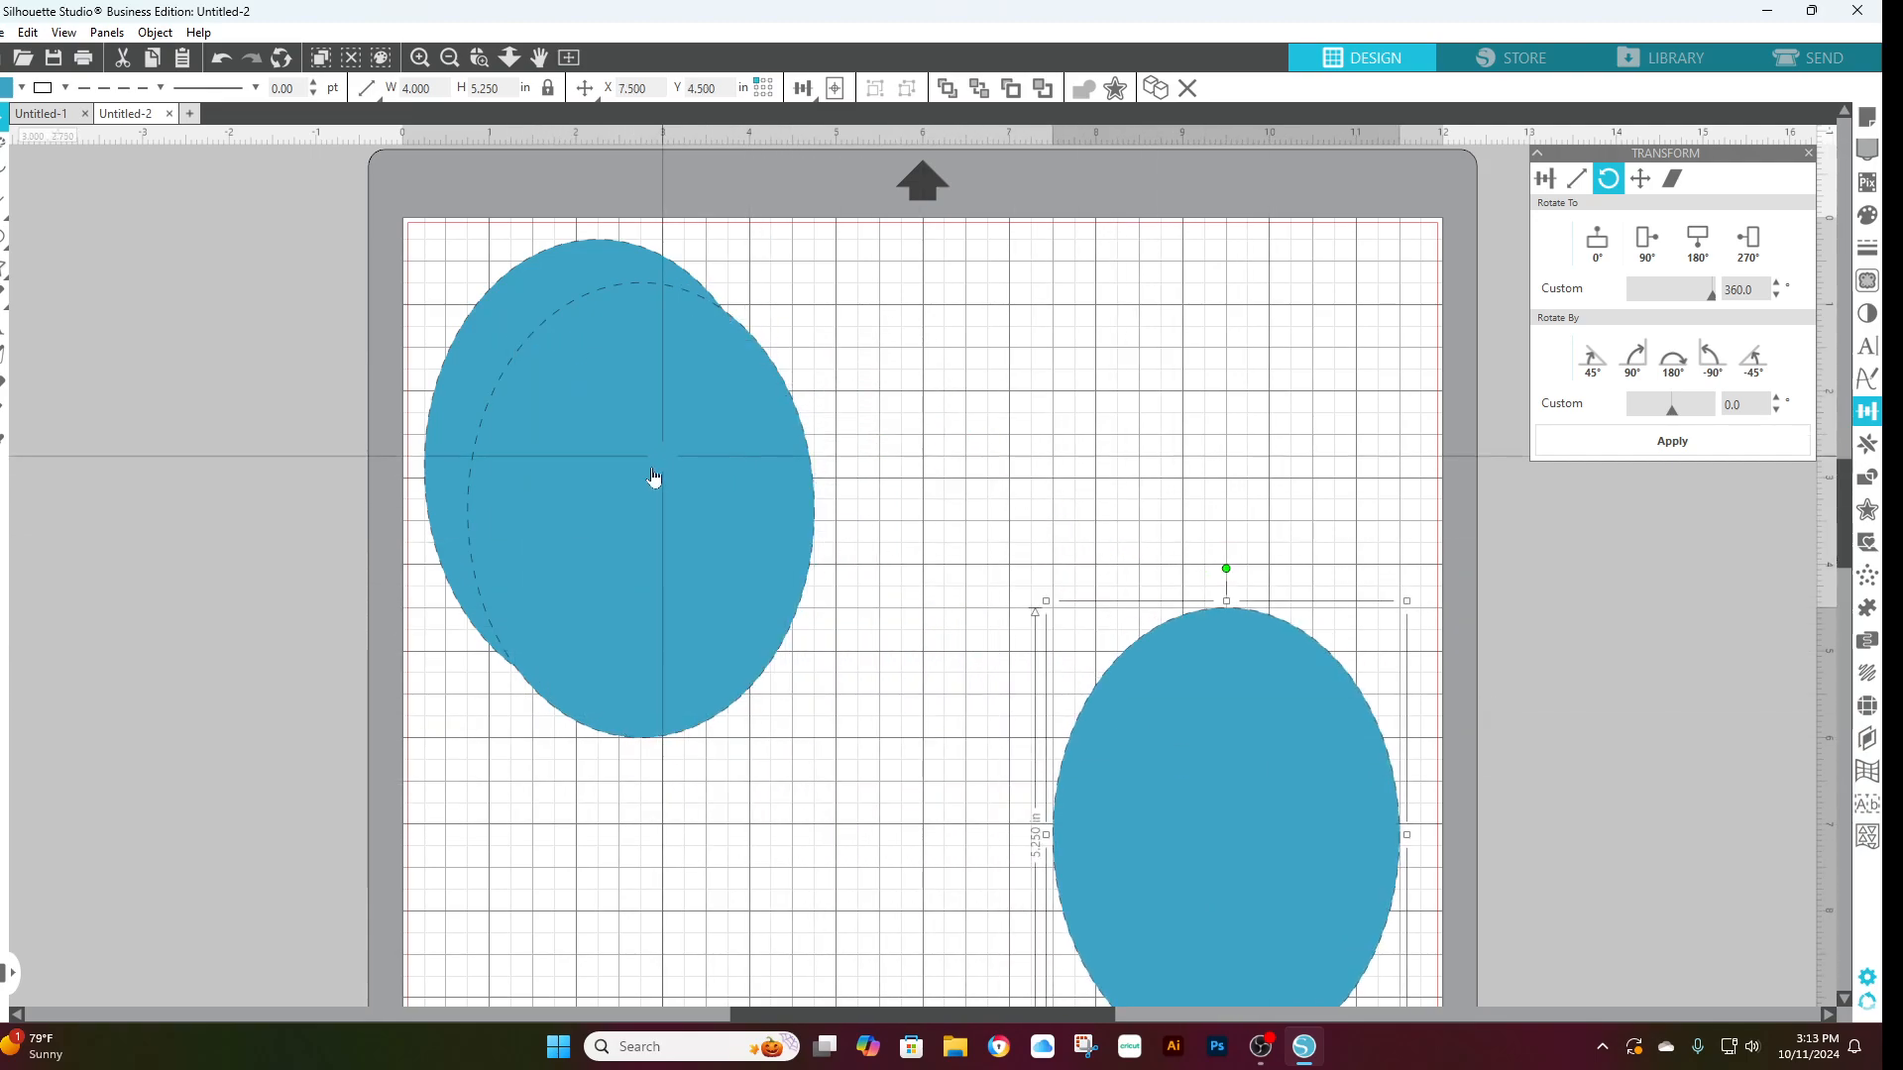
left_click_drag(654, 479, 967, 412)
left_click(781, 486)
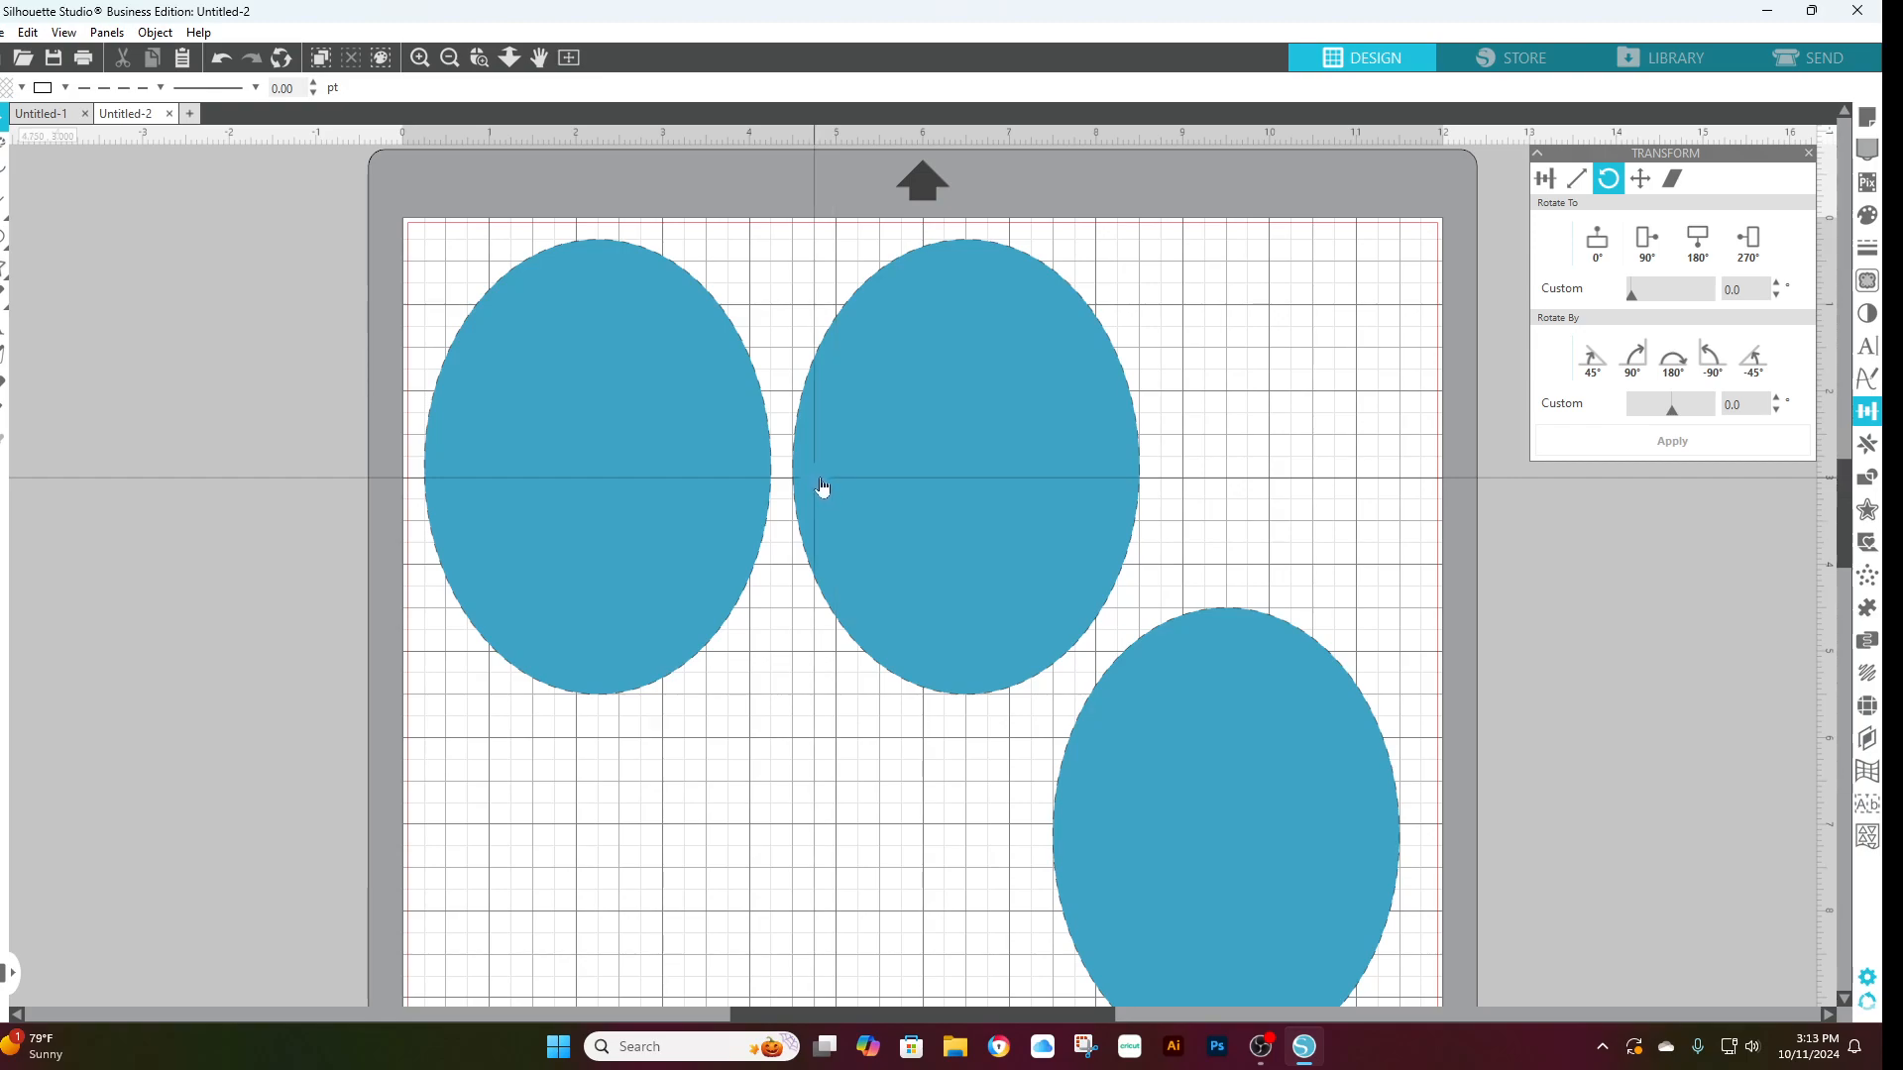
- Change the outline style of all three ellipses to a solid line
left_click(552, 386)
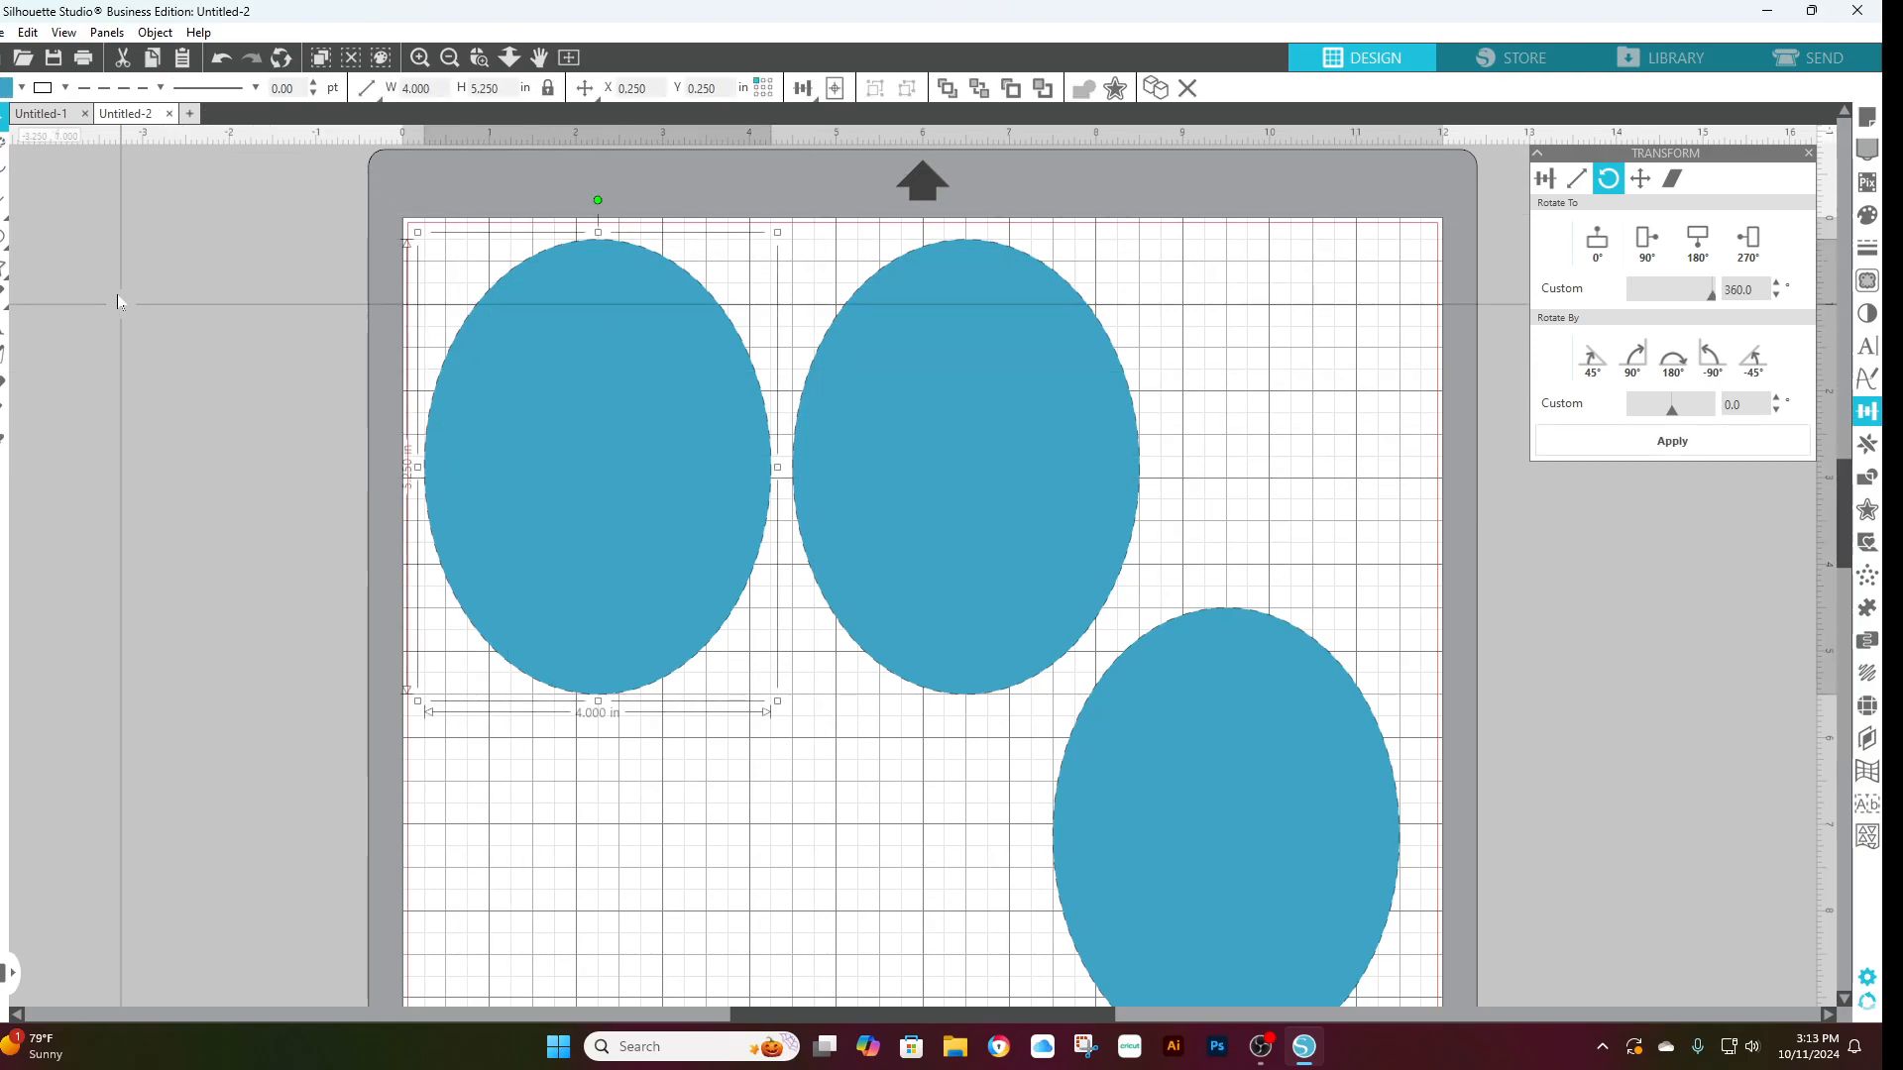
left_click(65, 87)
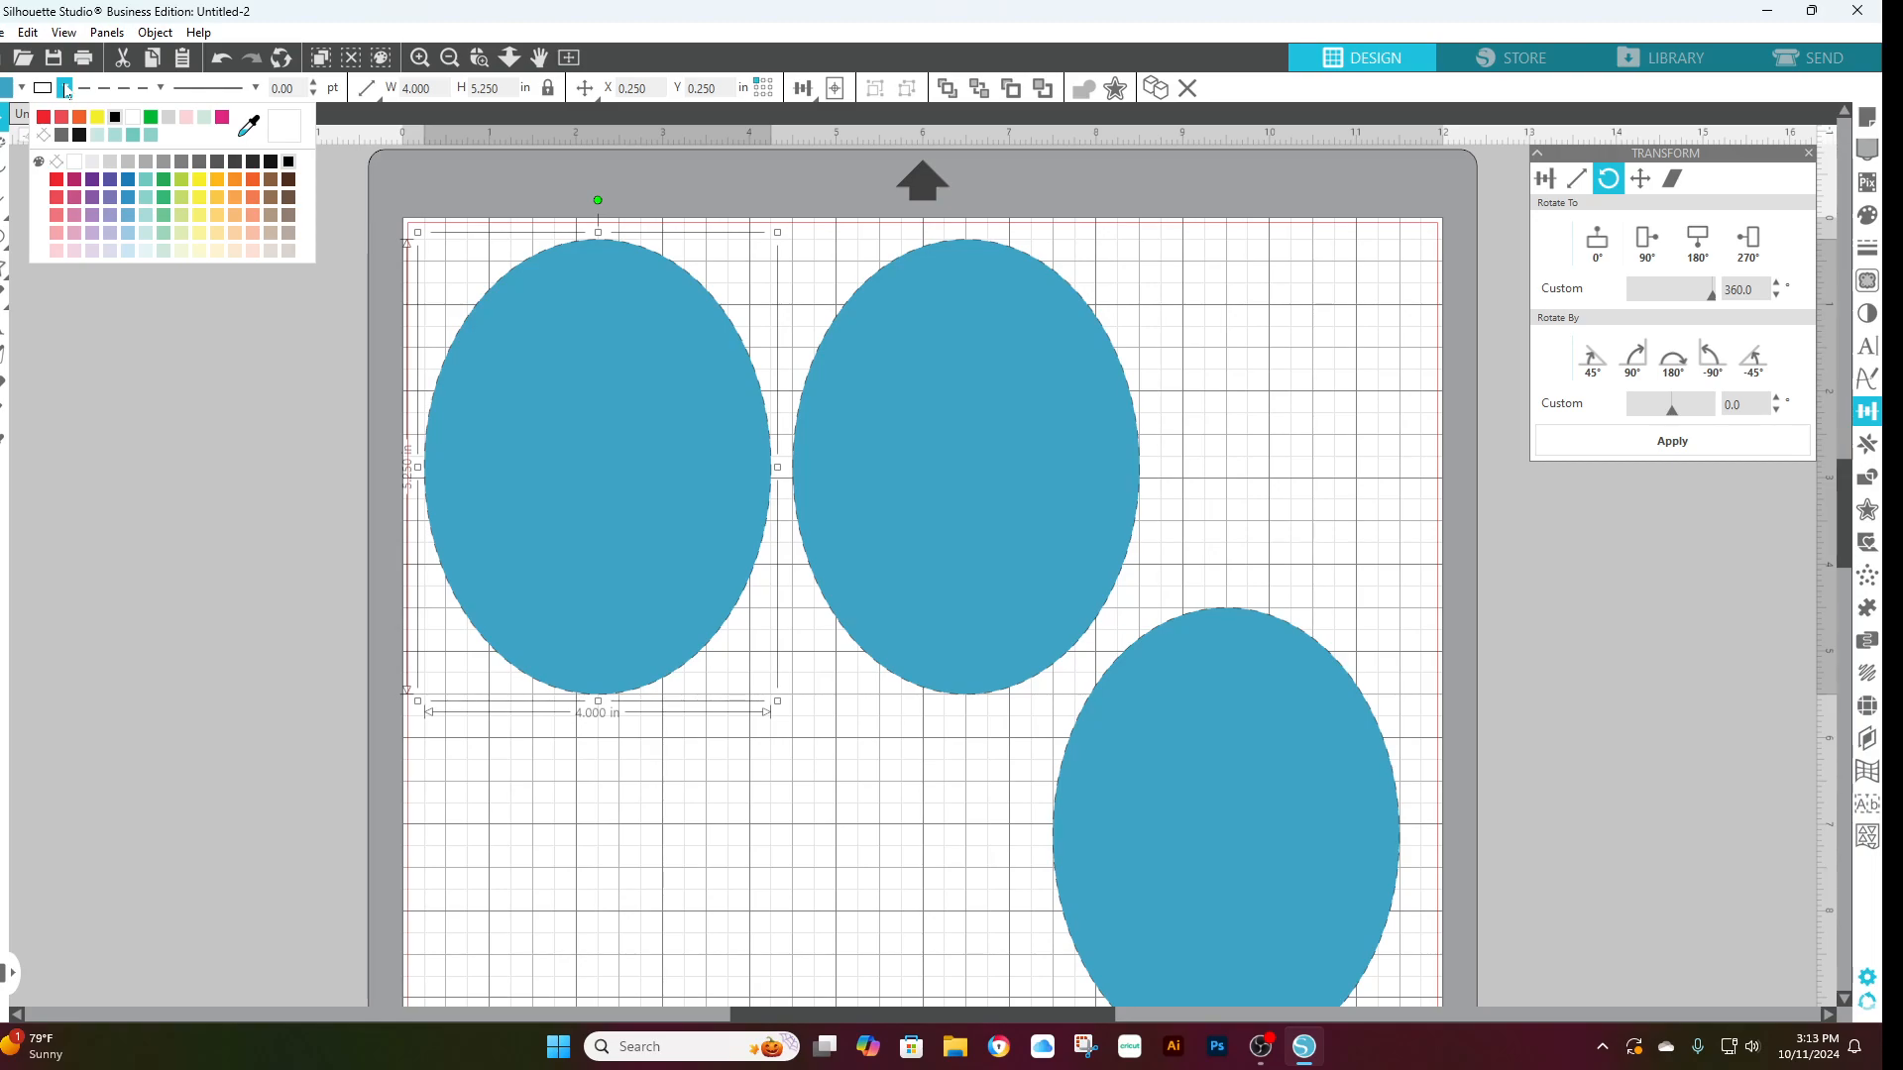
left_click(129, 88)
left_click(104, 119)
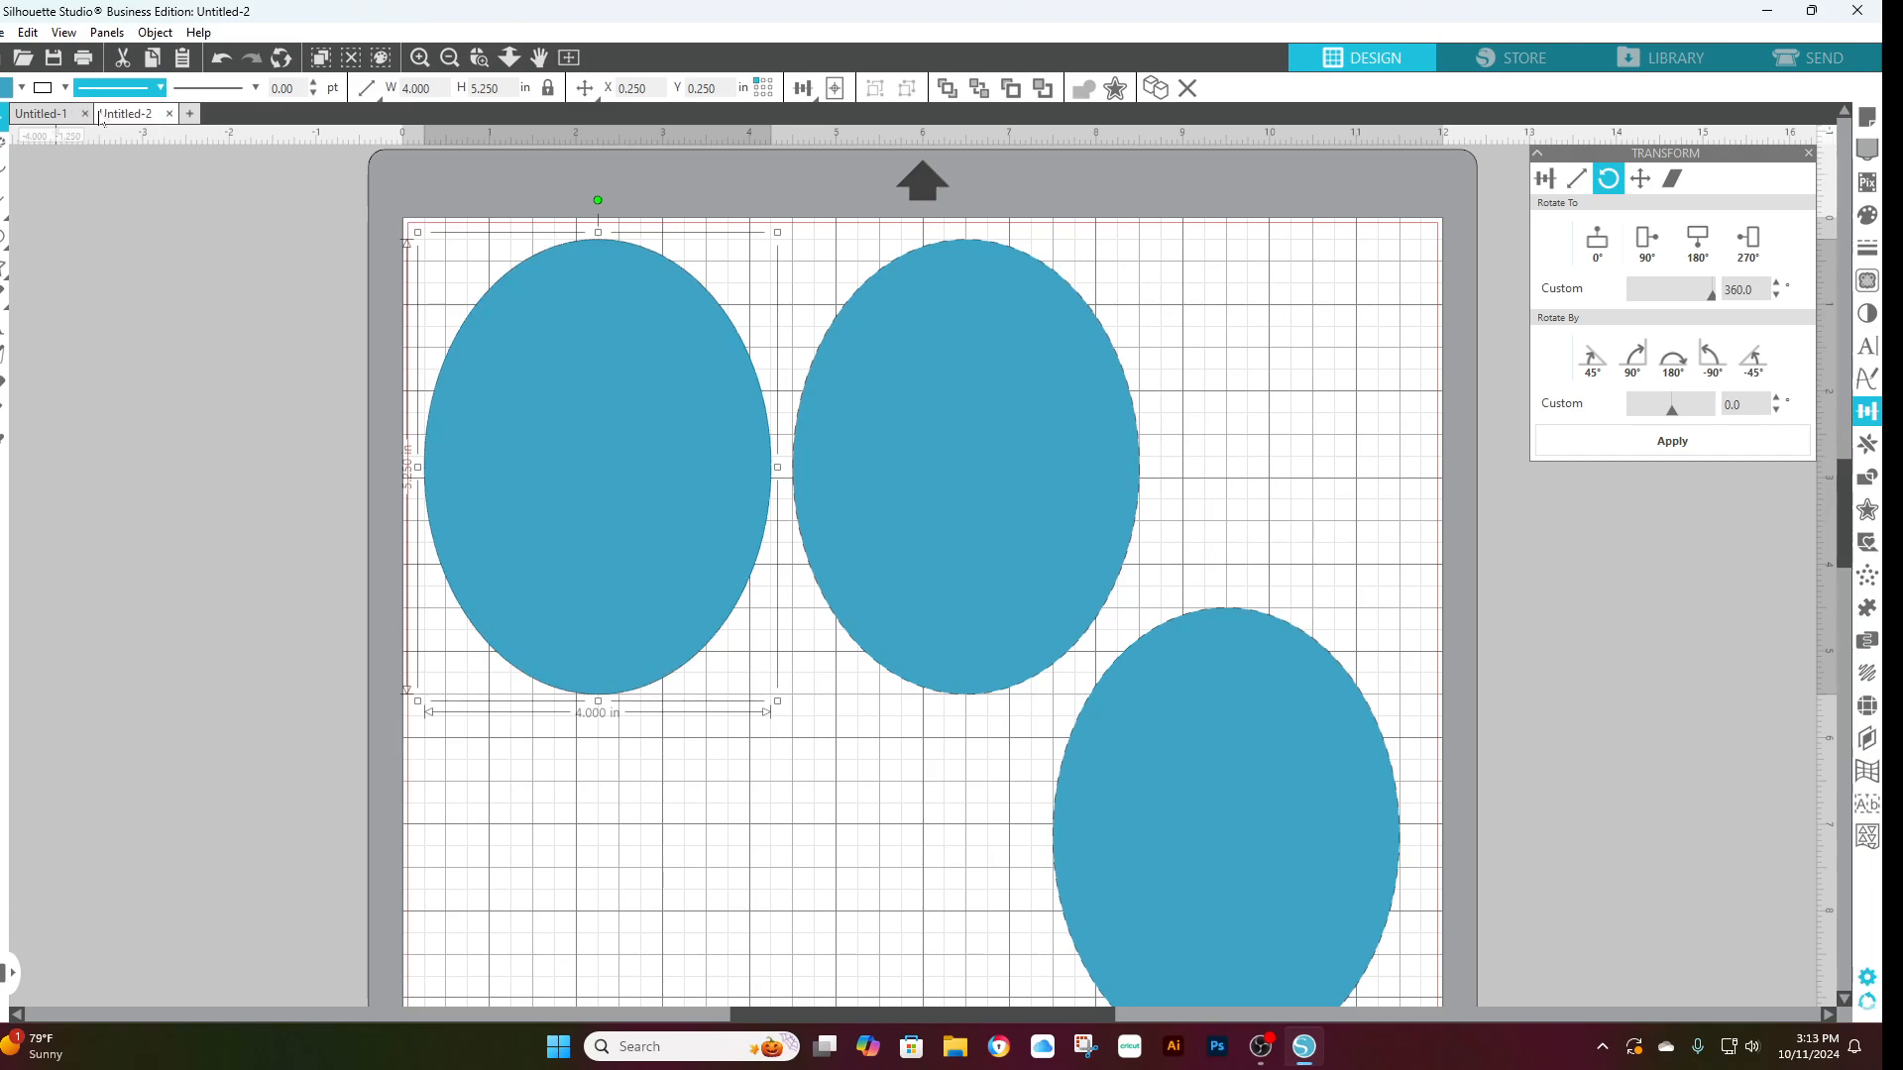
left_click(960, 373)
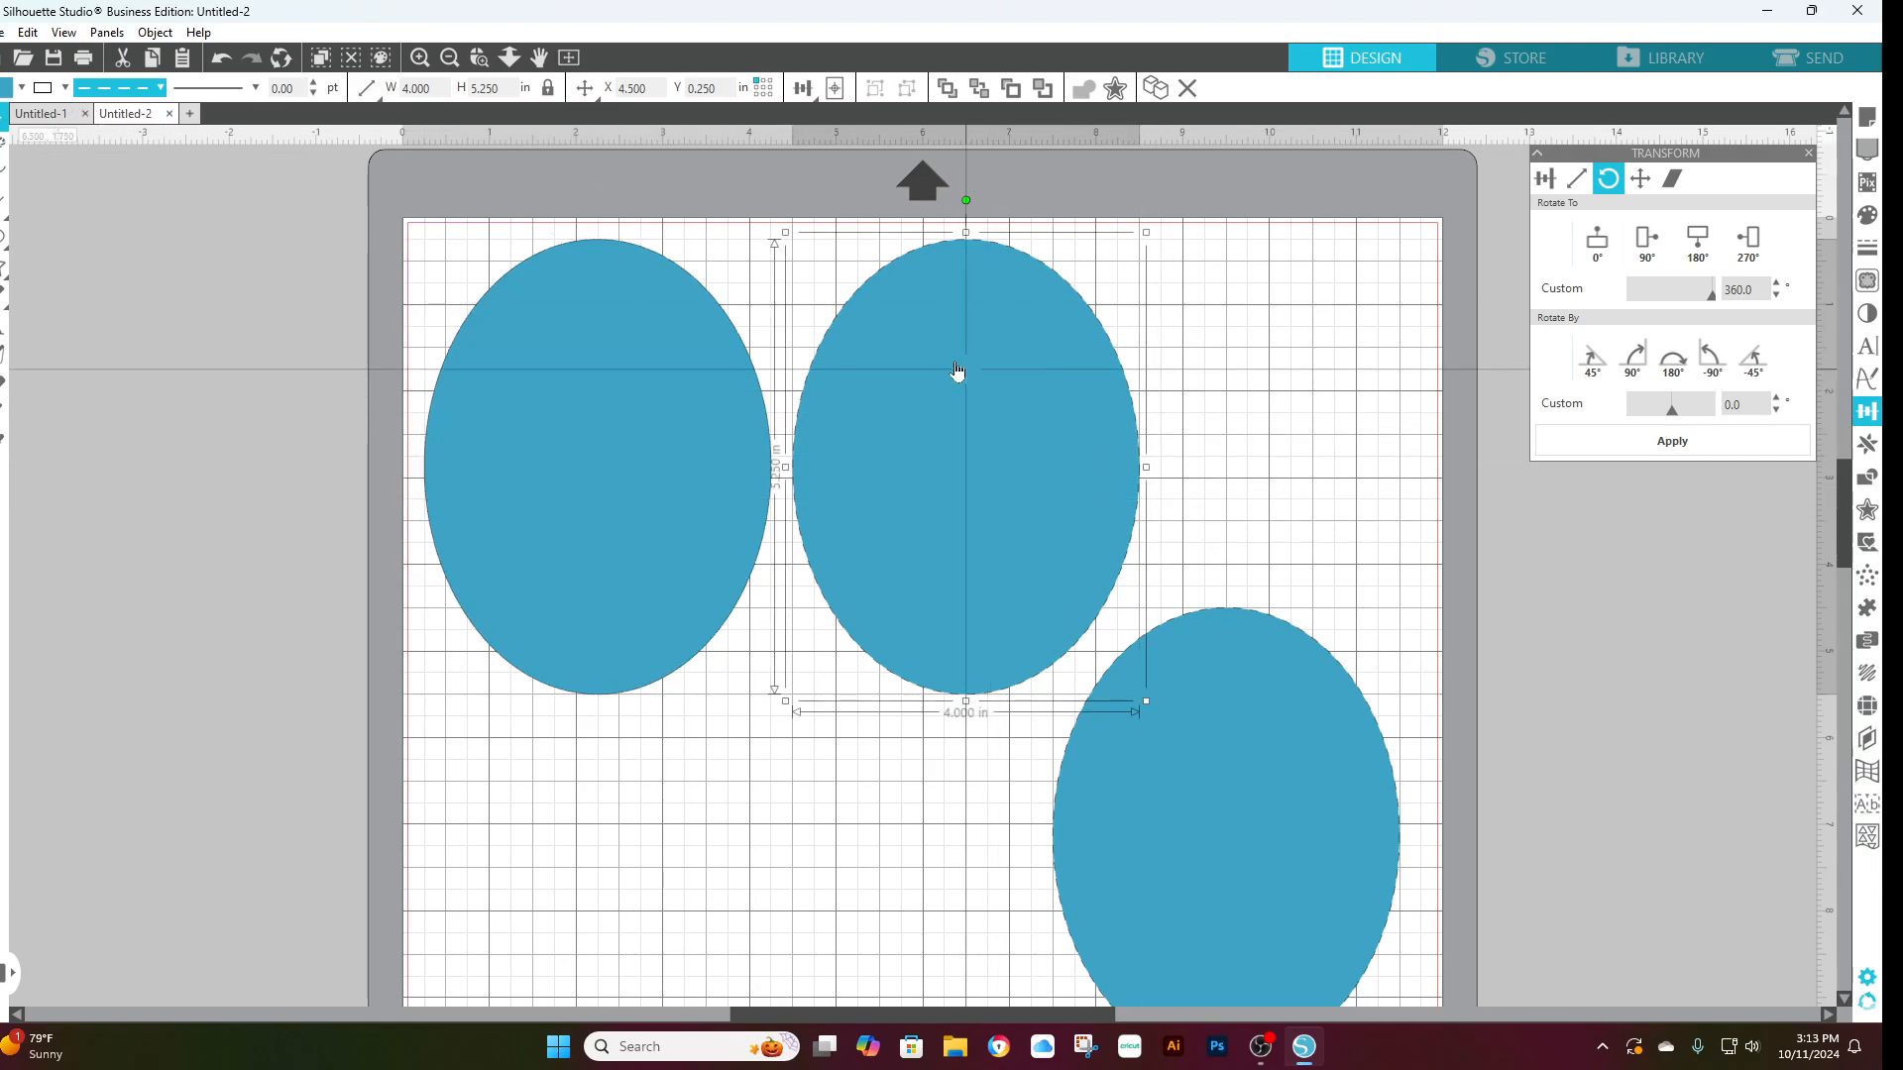
left_click(161, 89)
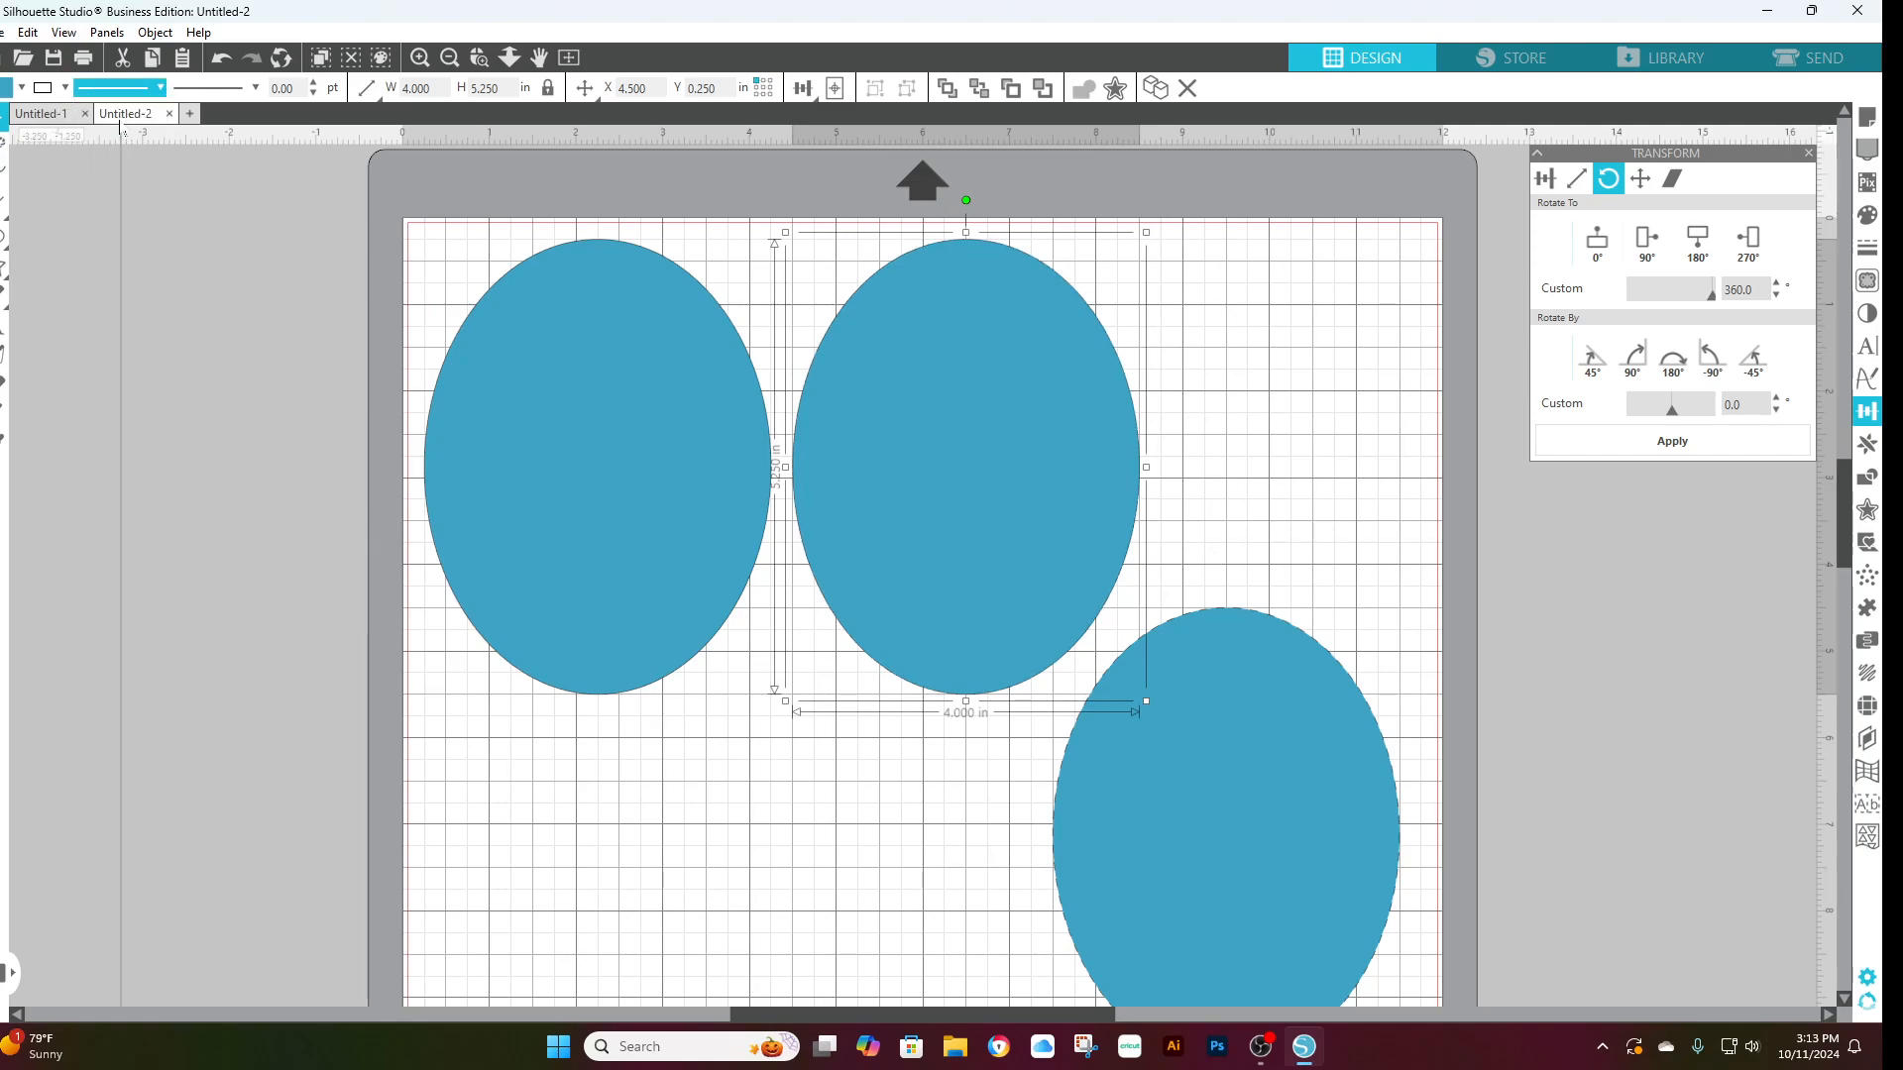
left_click(104, 118)
left_click(1206, 786)
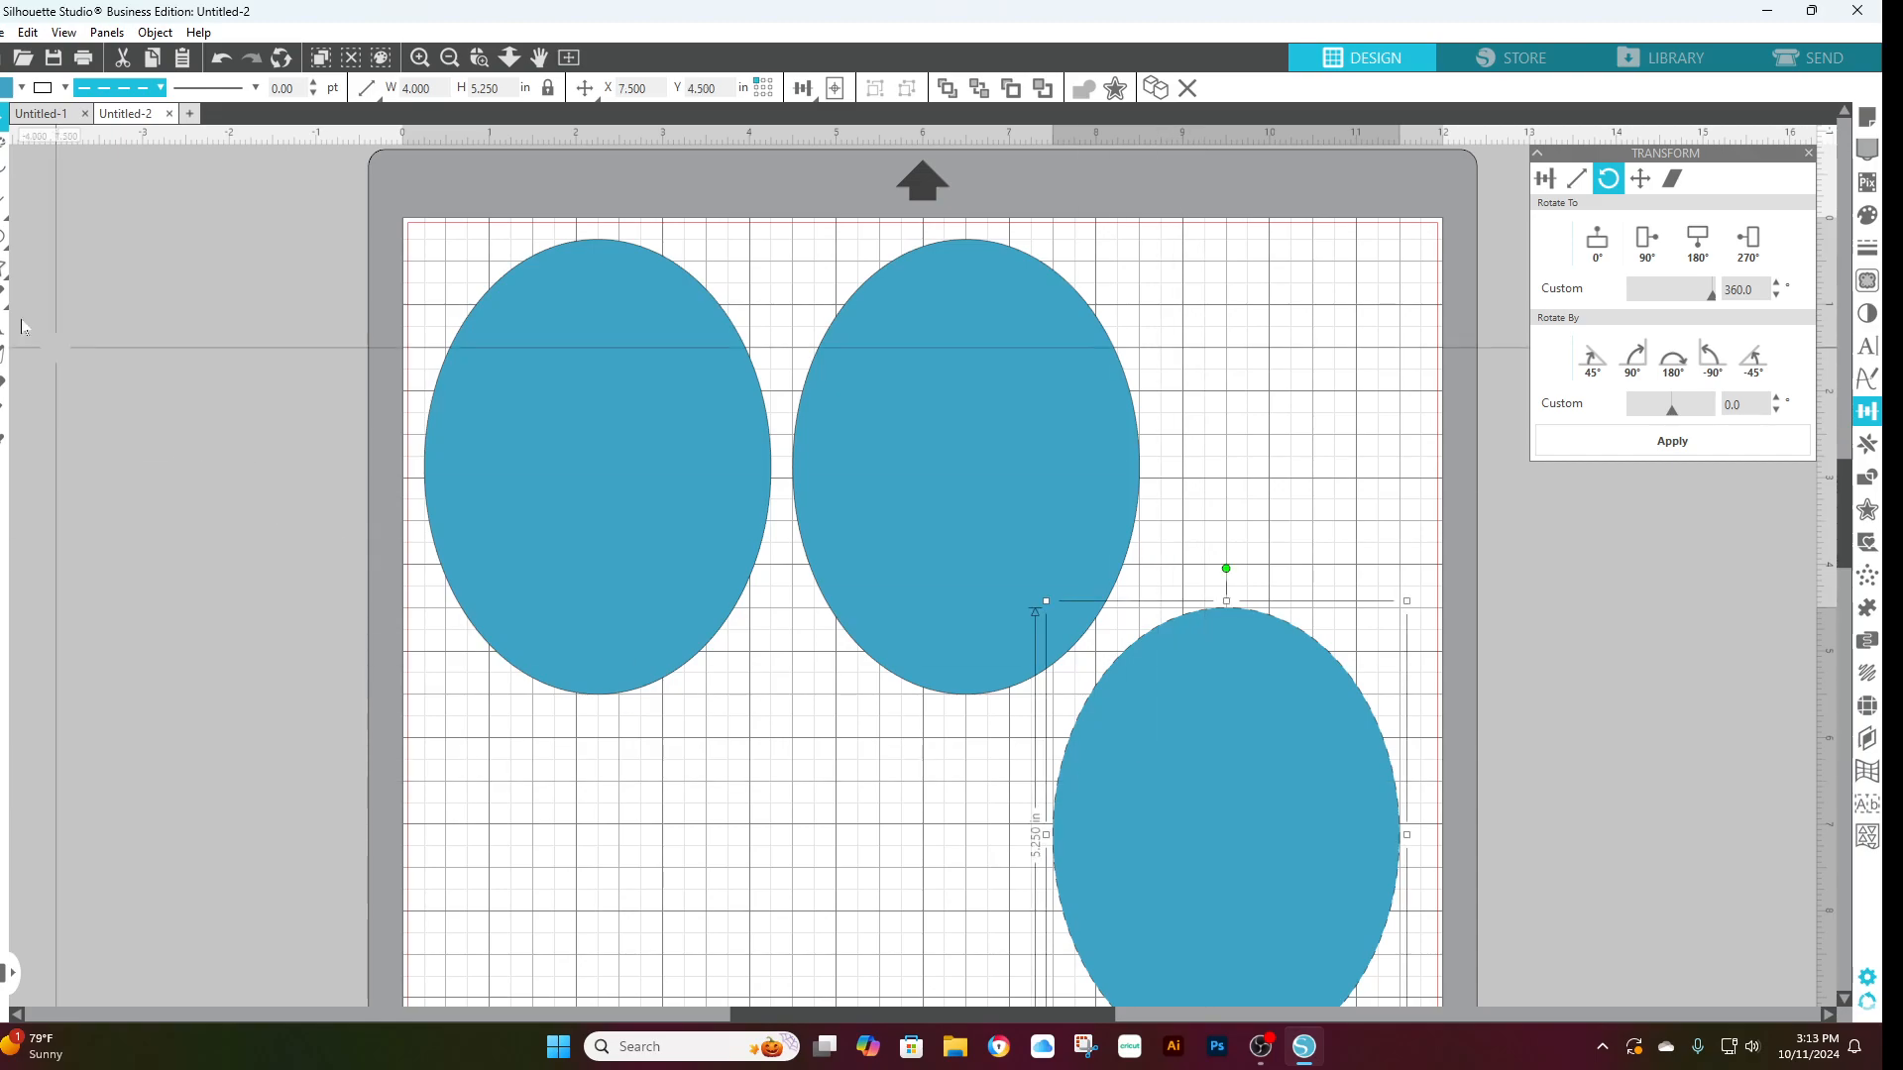
left_click(162, 89)
left_click(107, 119)
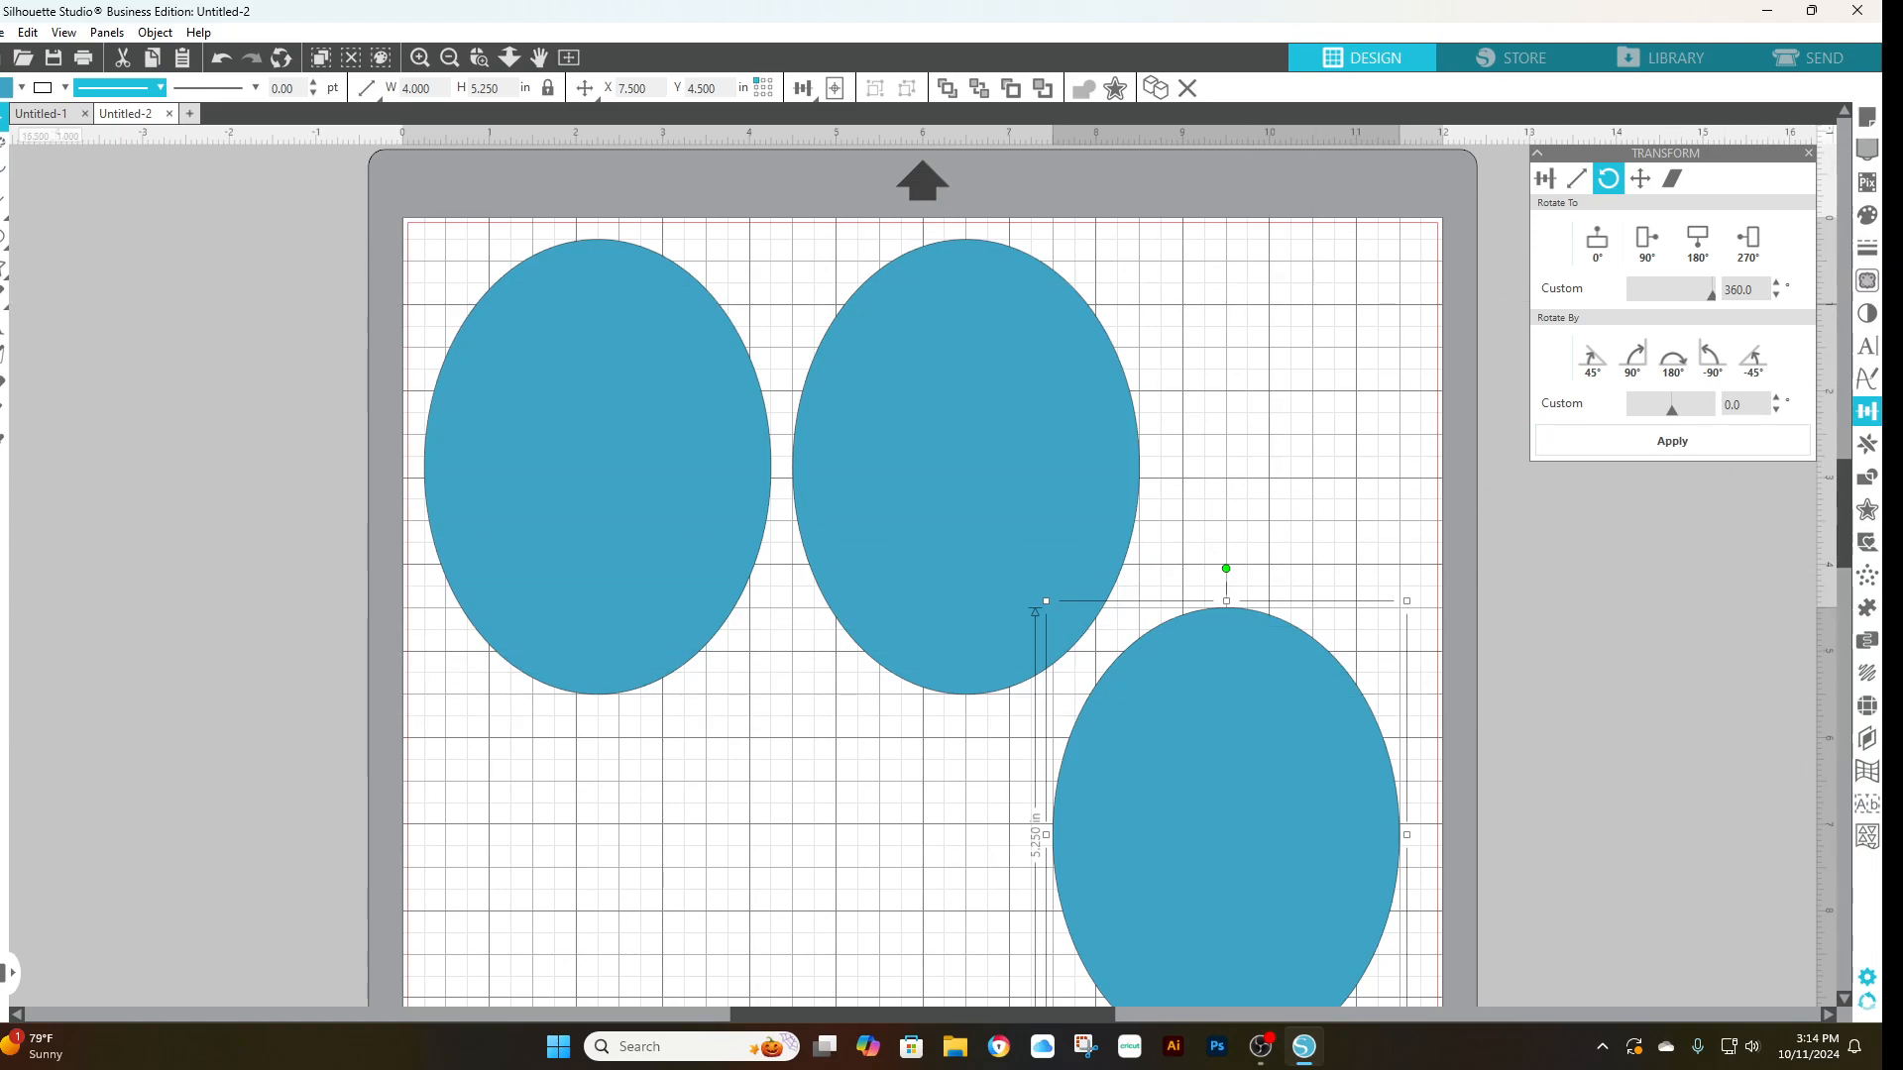
- Fill the lower ellipse with the light salmon colour F9BEA7
left_click(1867, 218)
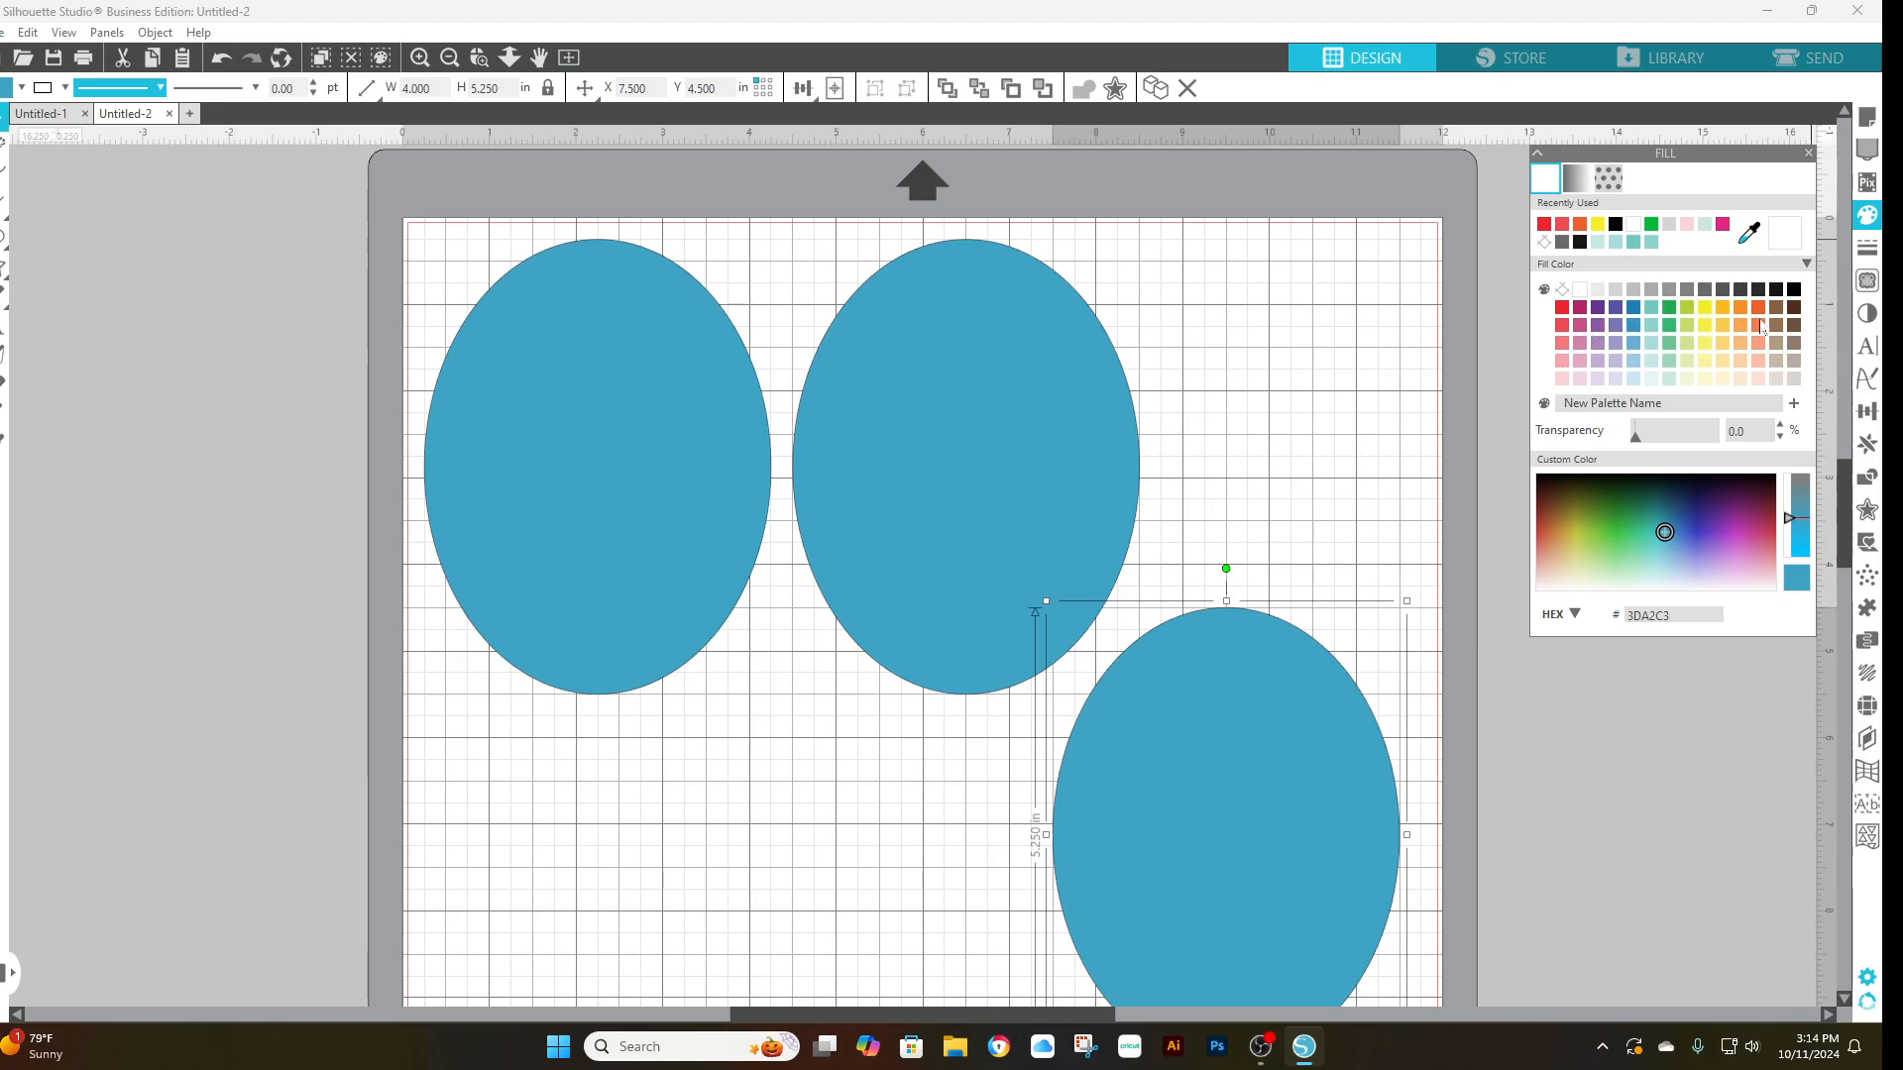
left_click(1739, 379)
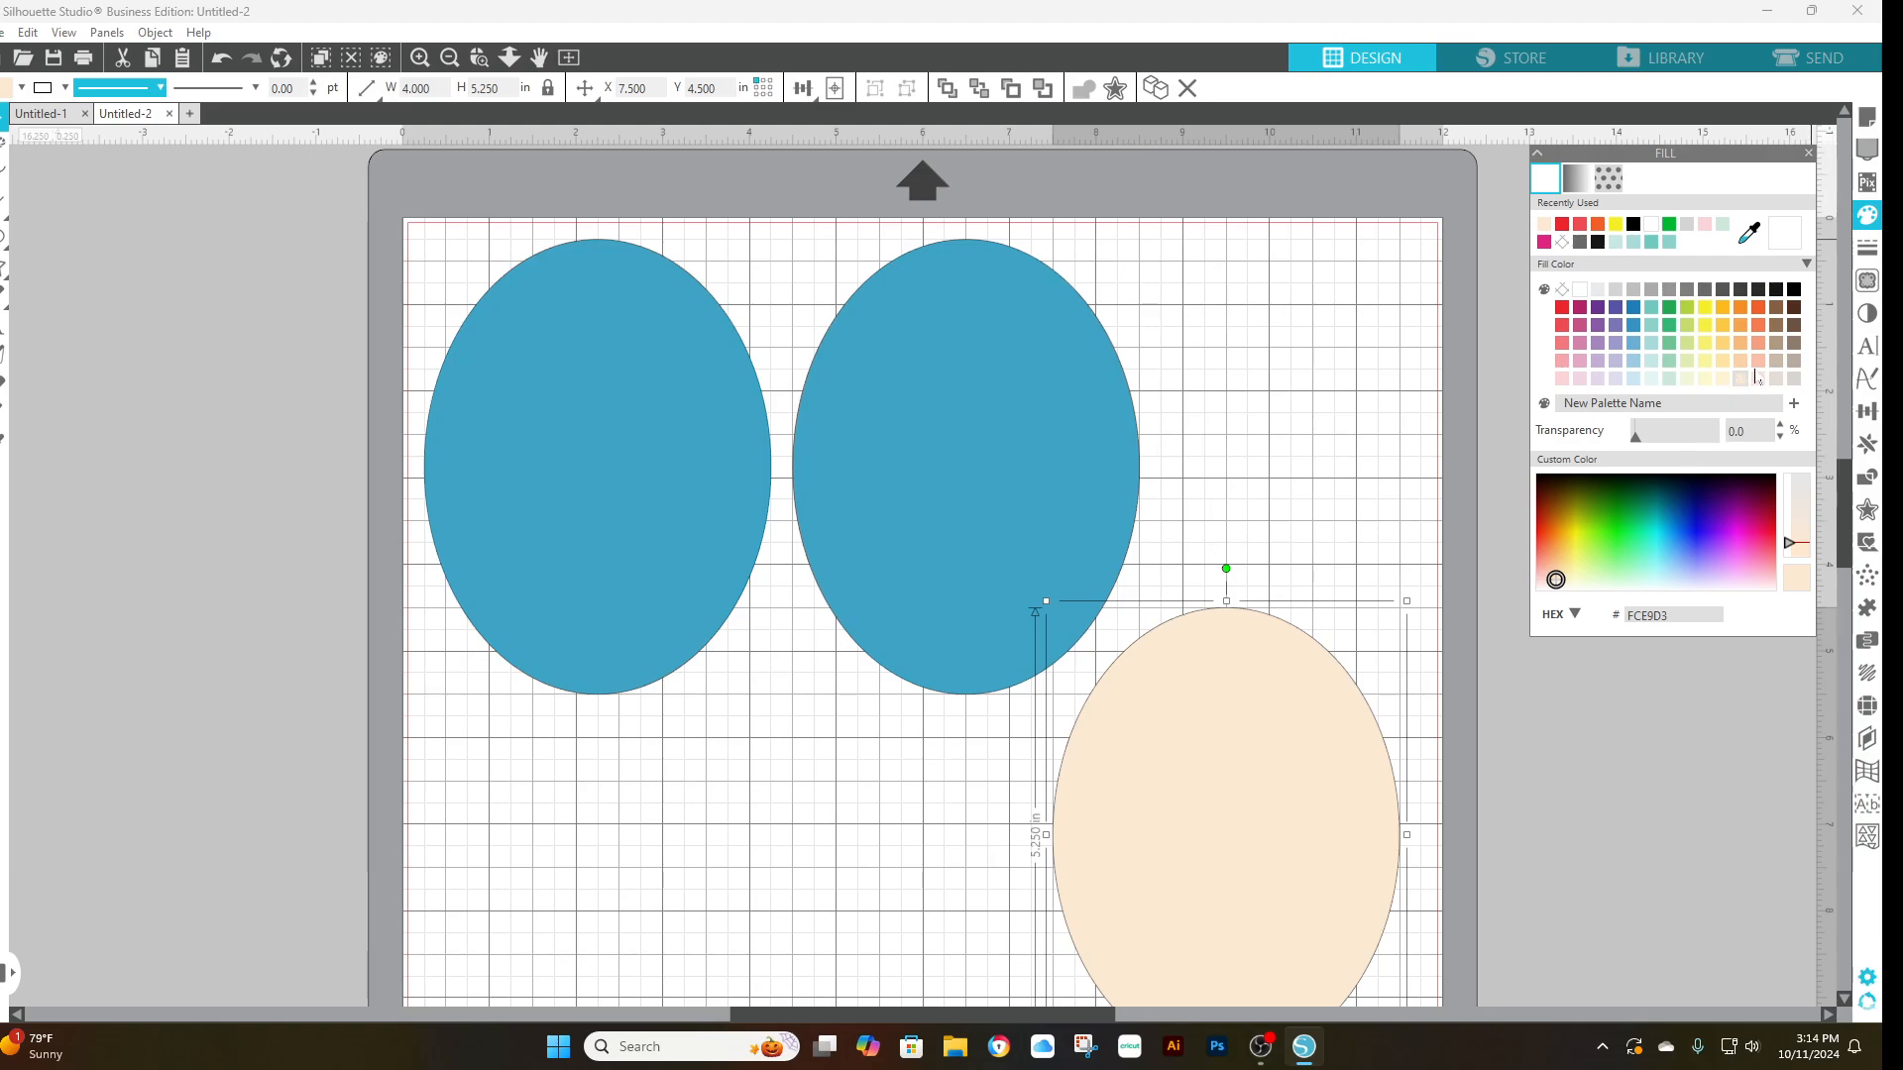
left_click(1757, 360)
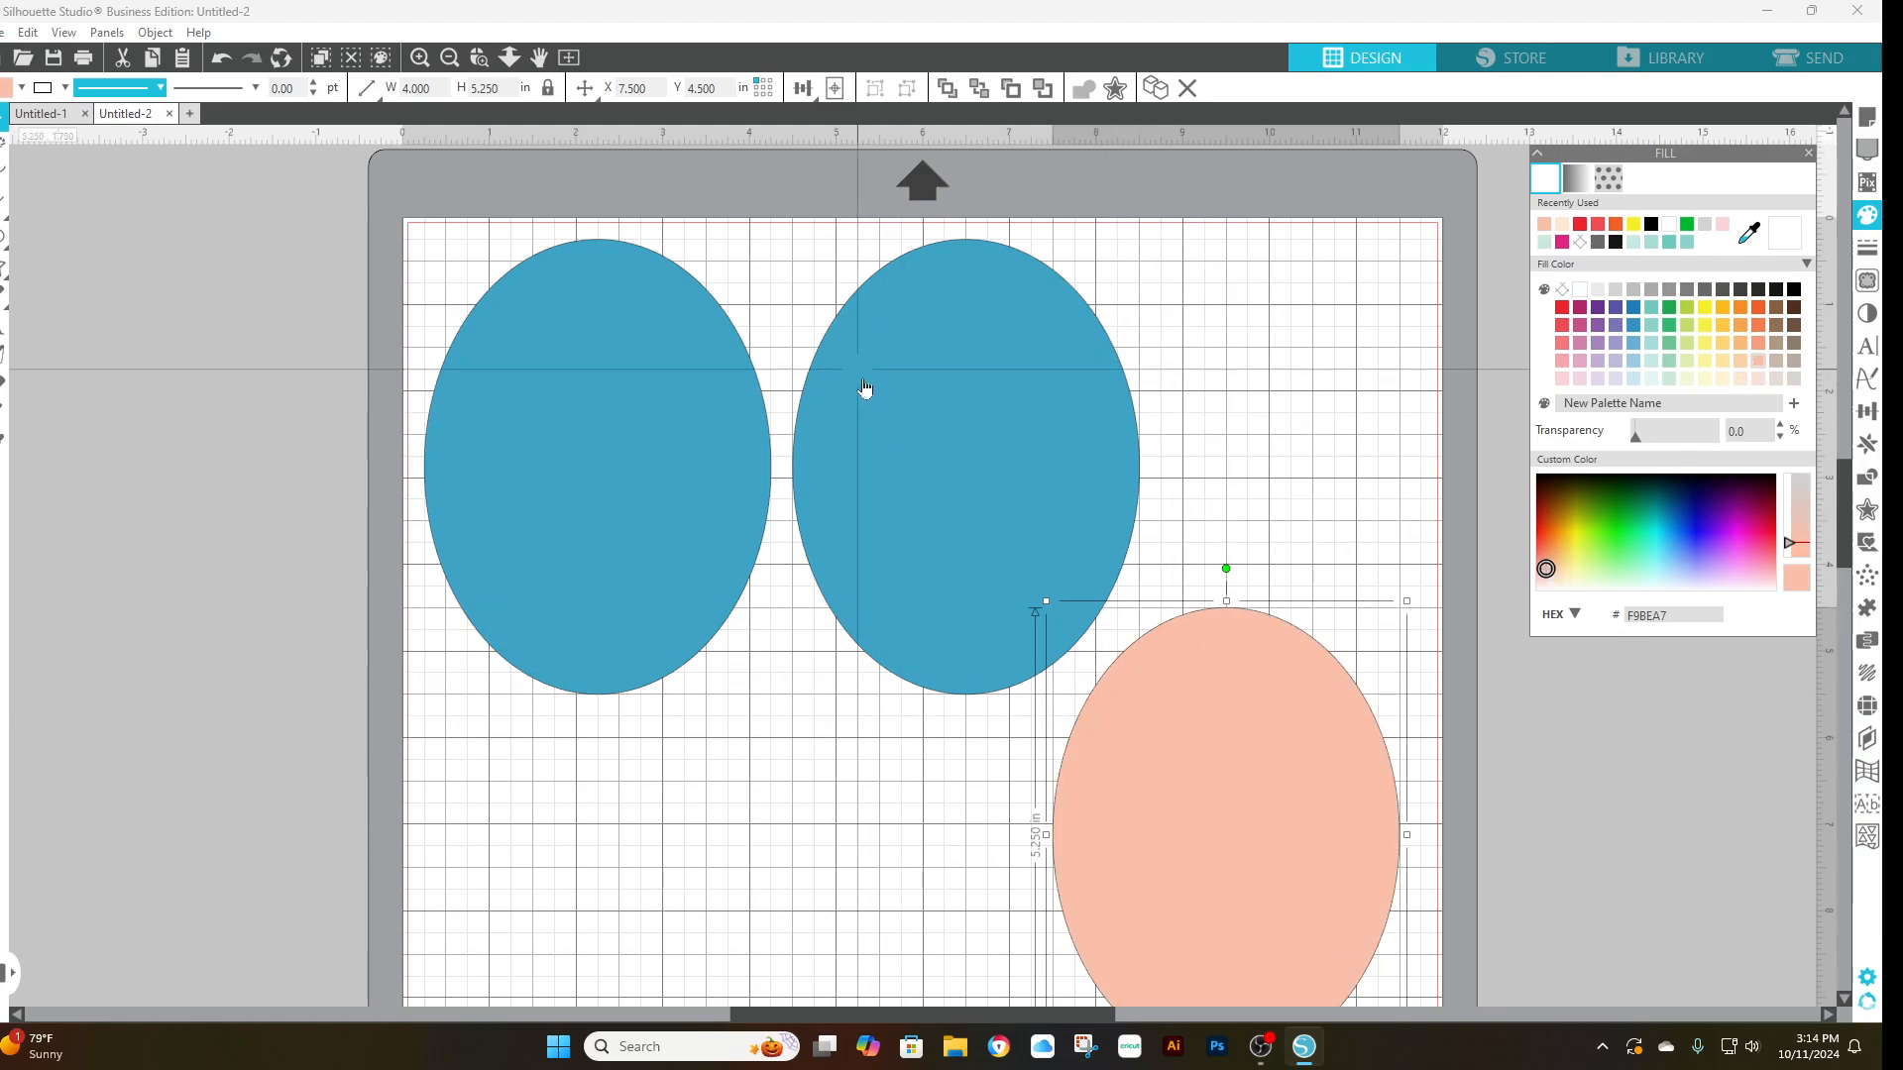
- Move the second blue ellipse to X 4.75 in and open the alignment options for both blue ellipses
left_click_drag(934, 366, 956, 365)
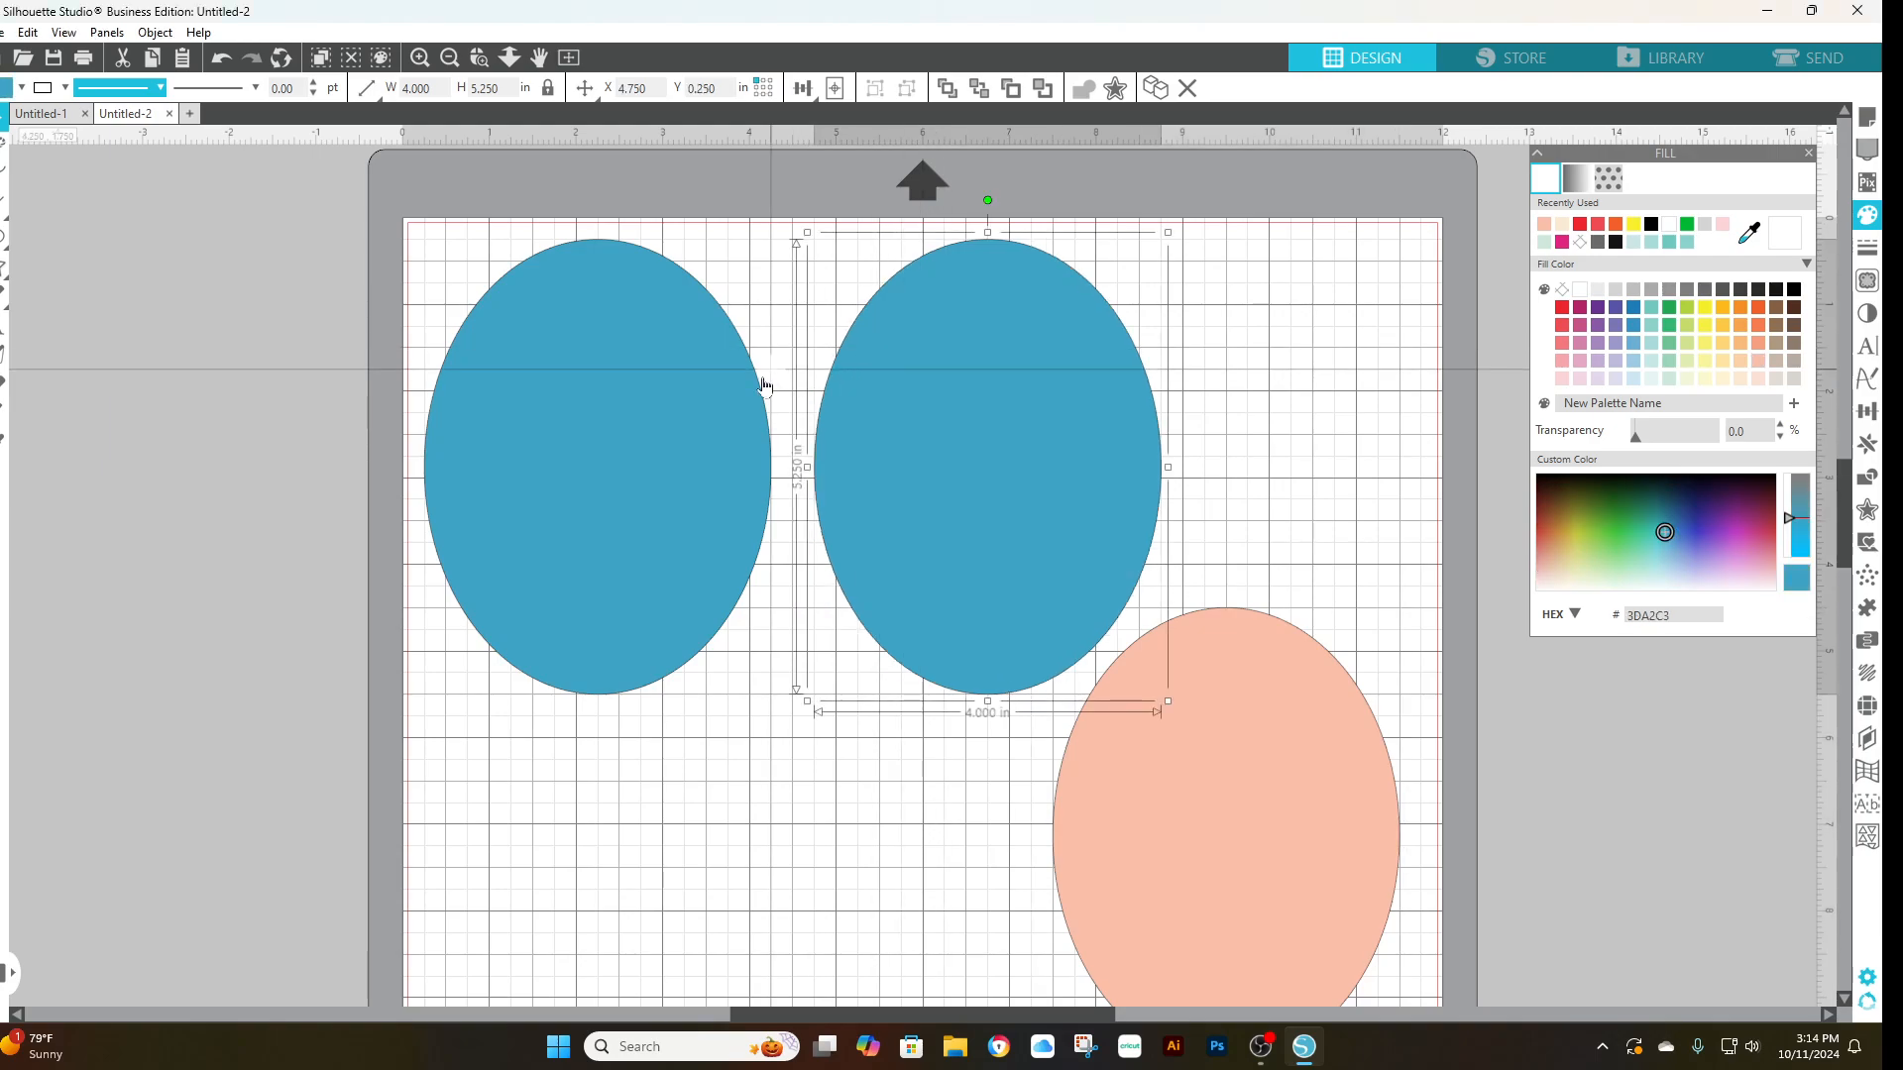
left_click(661, 402)
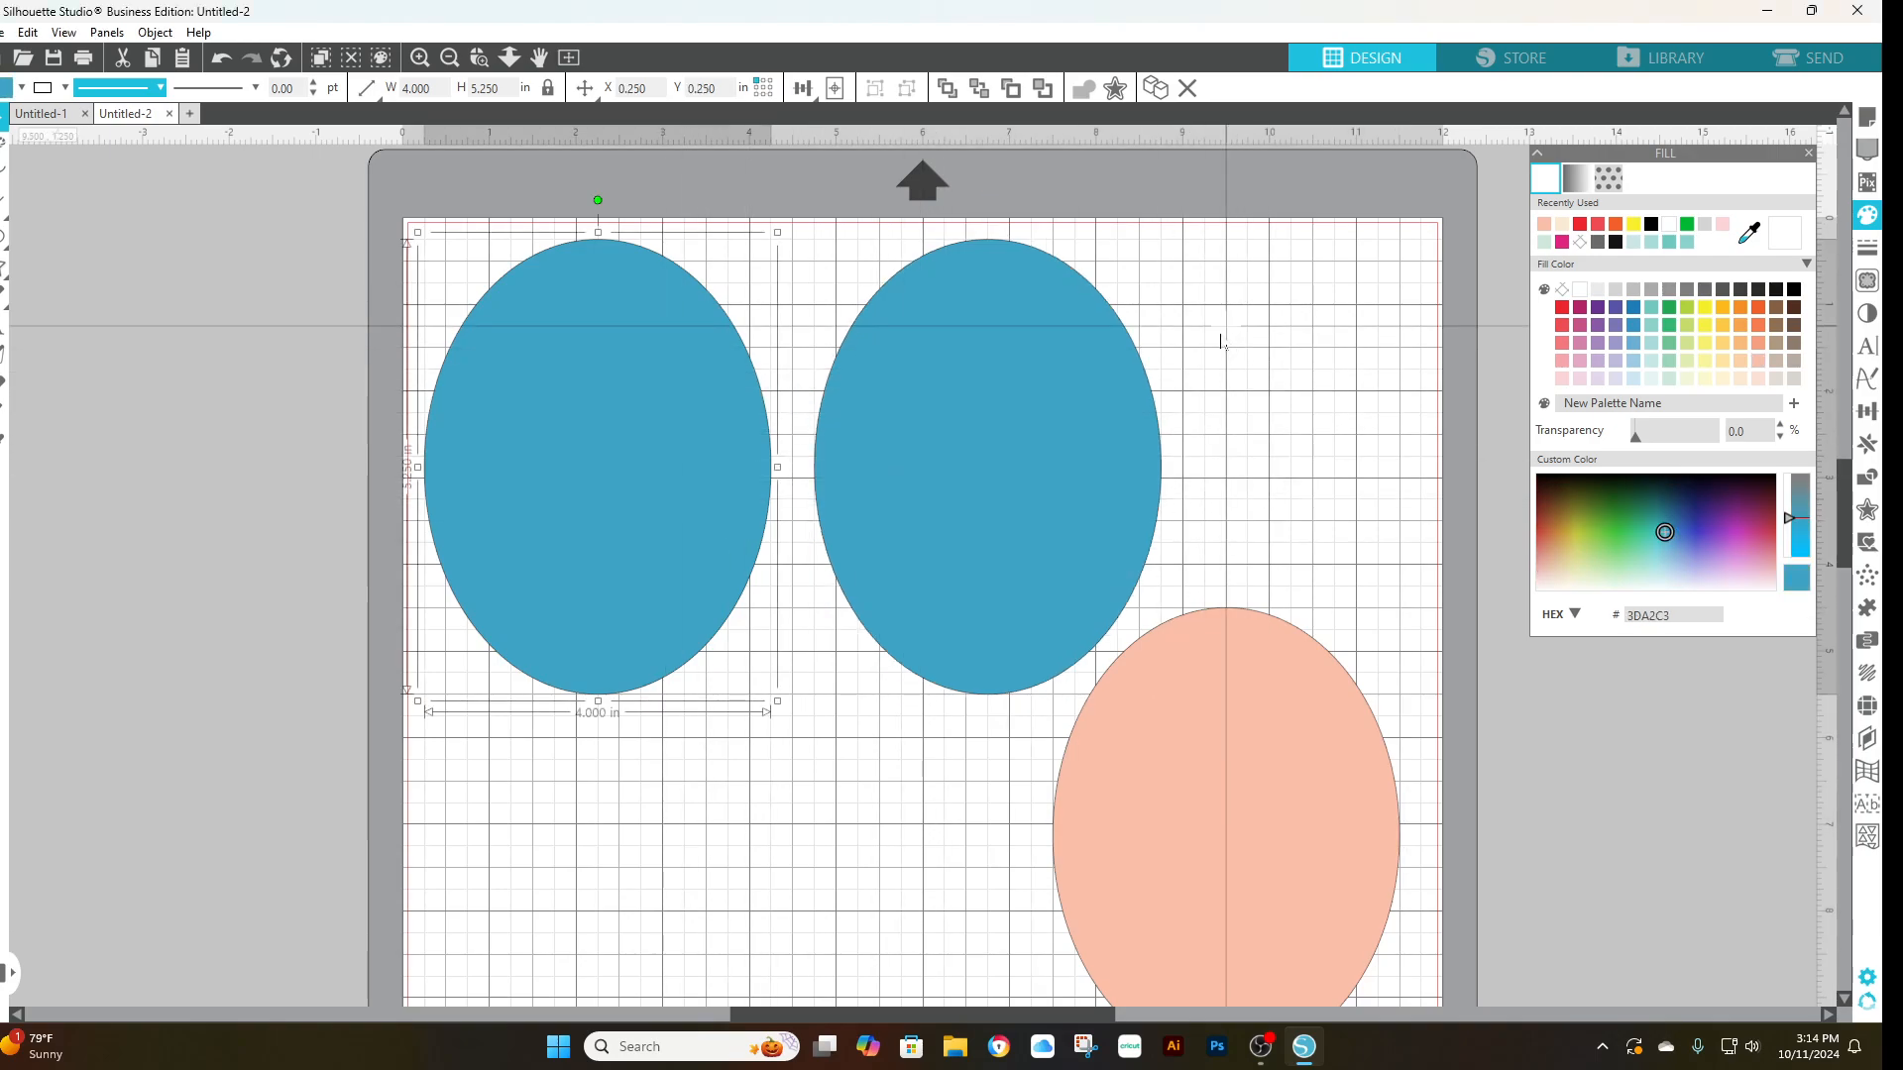
left_click_drag(1234, 303, 511, 486)
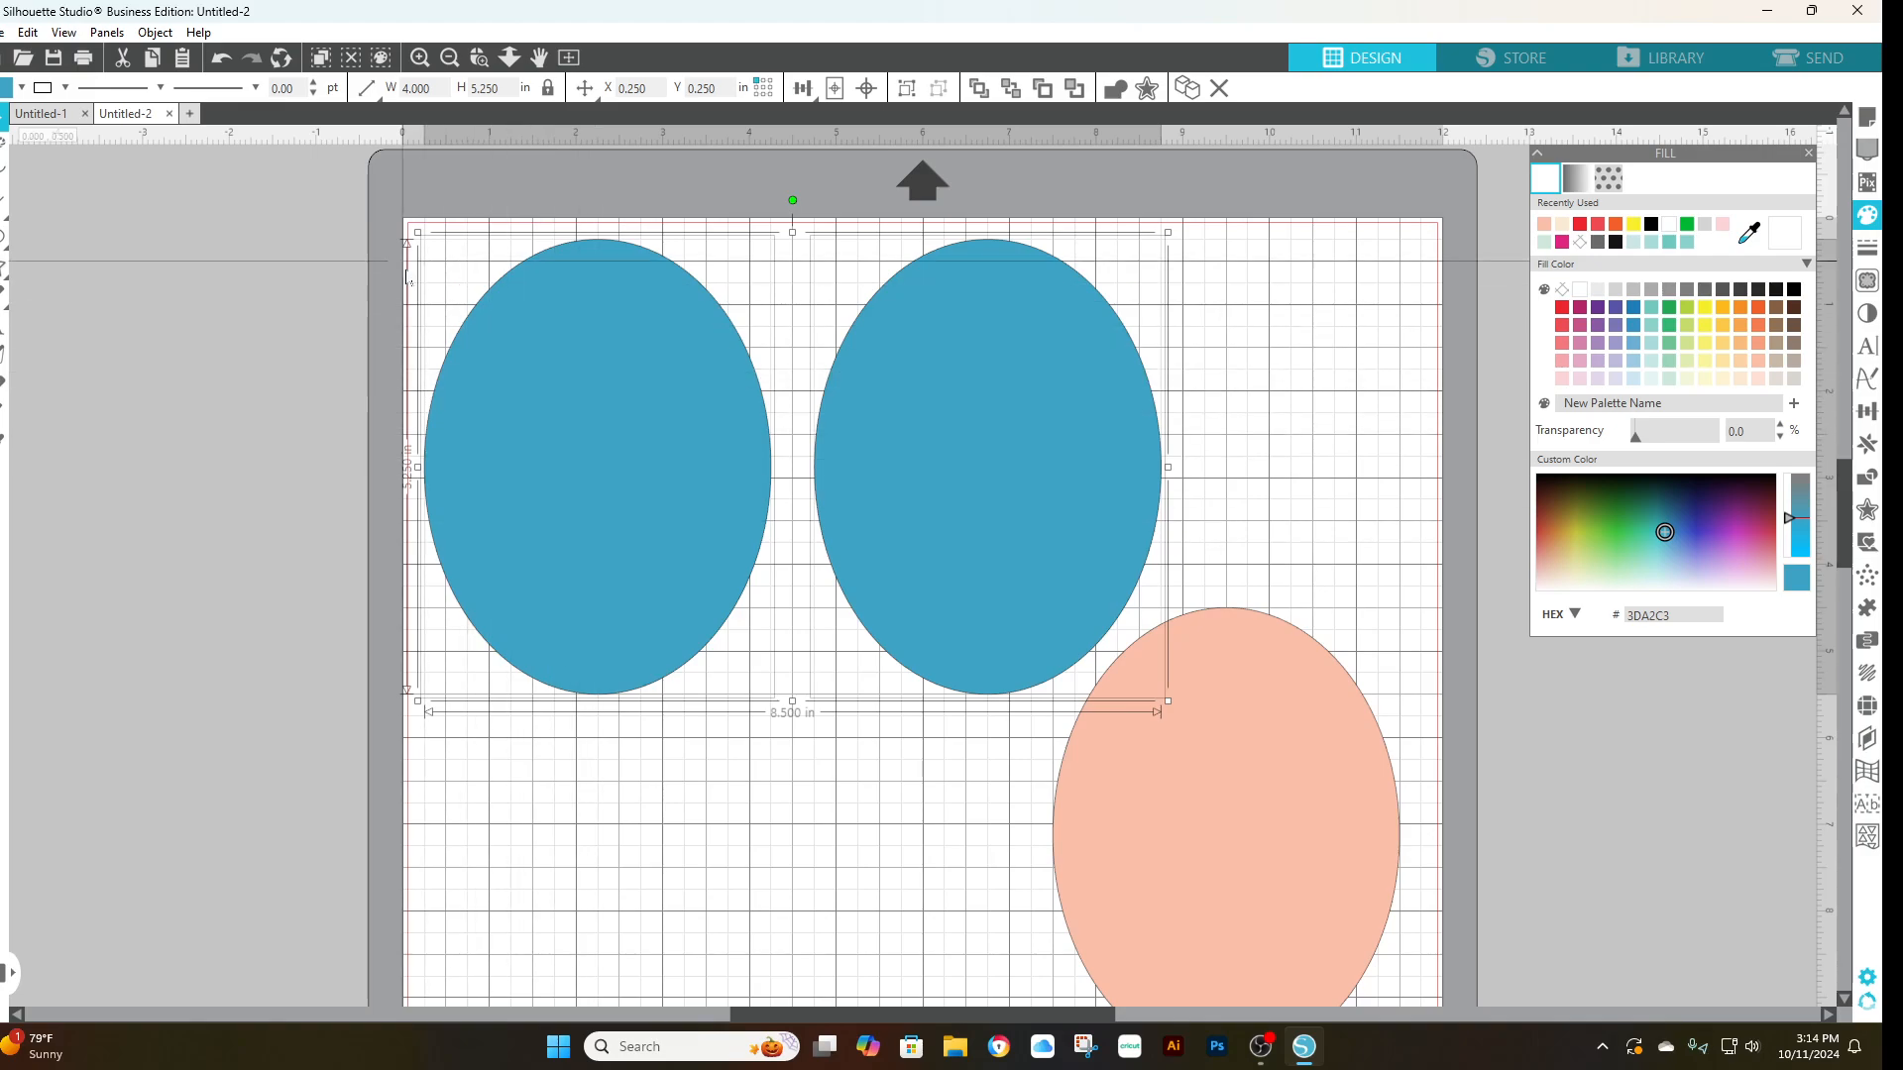
left_click(1865, 417)
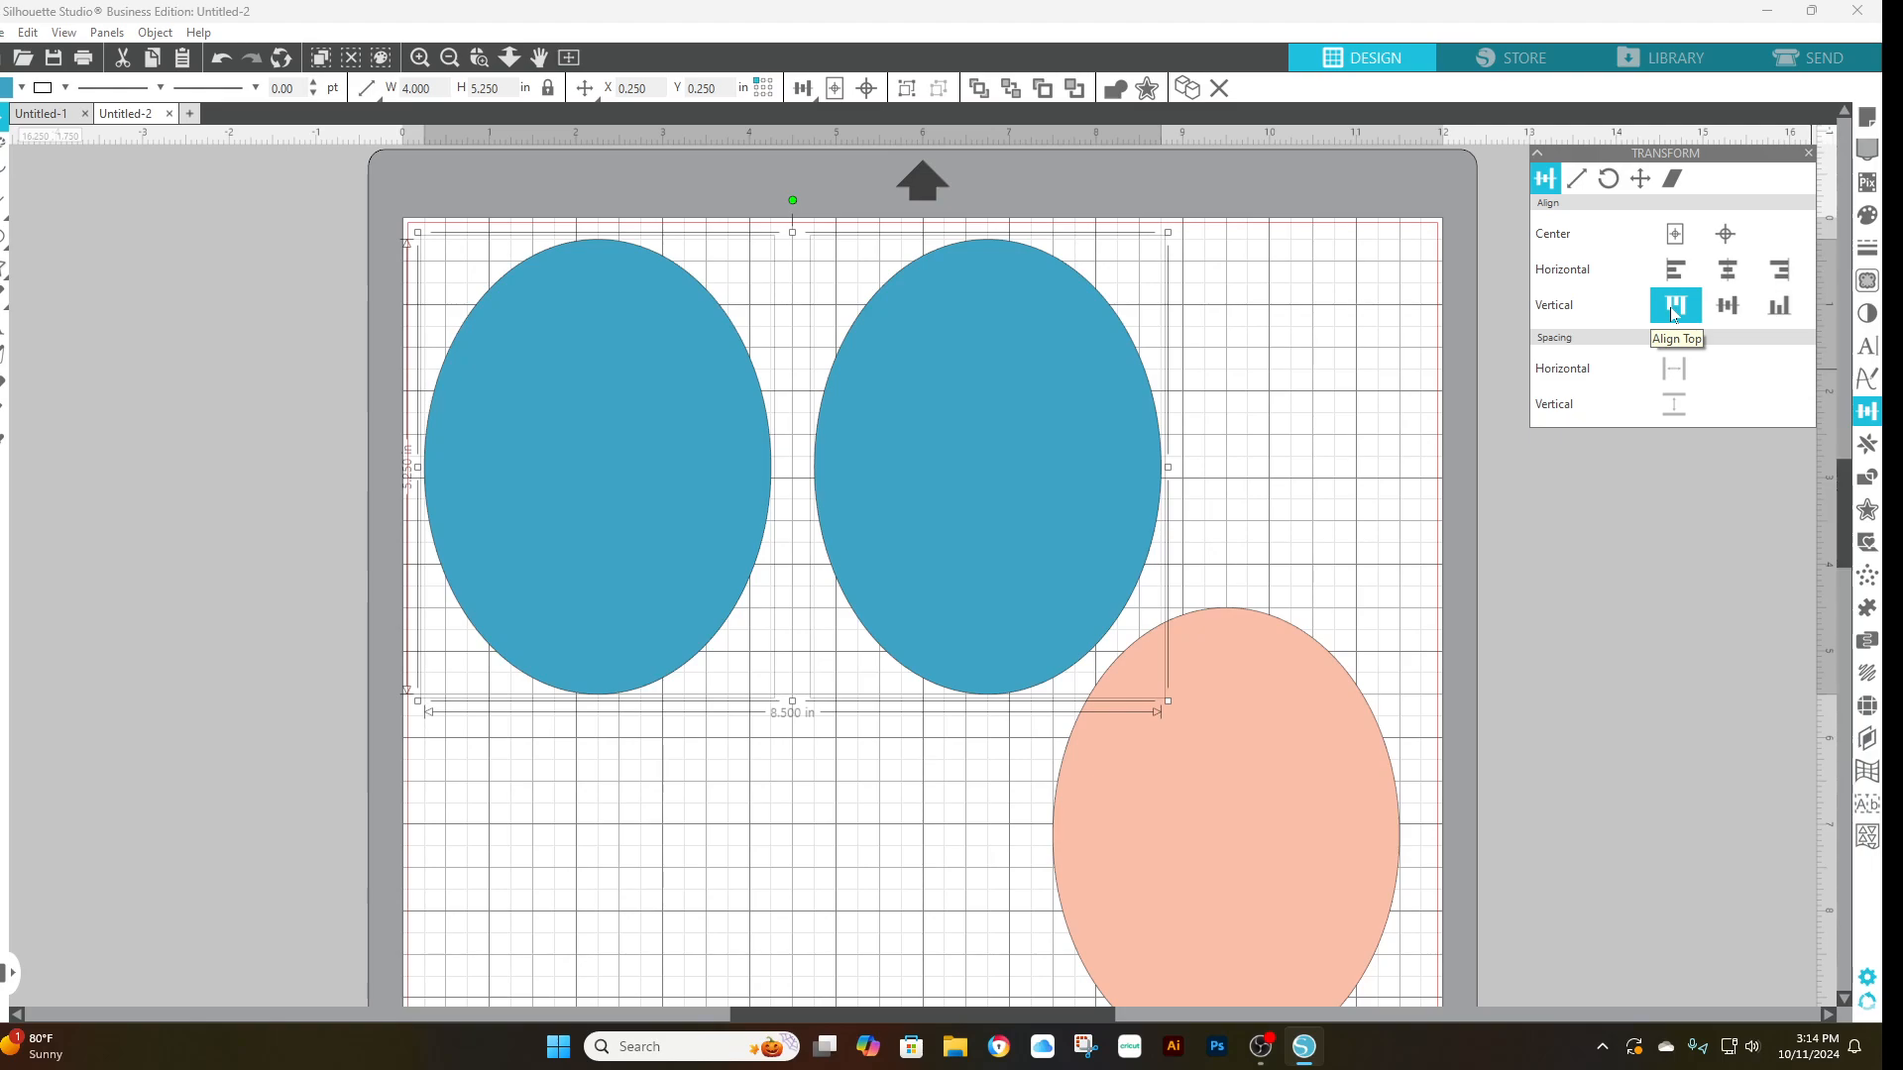
- Move the salmon ellipse to X 7.75, Y 6 in and the pair of blue ellipses together to X 0.75, Y 1.25 in
left_click(1300, 731)
left_click_drag(1300, 731, 1322, 860)
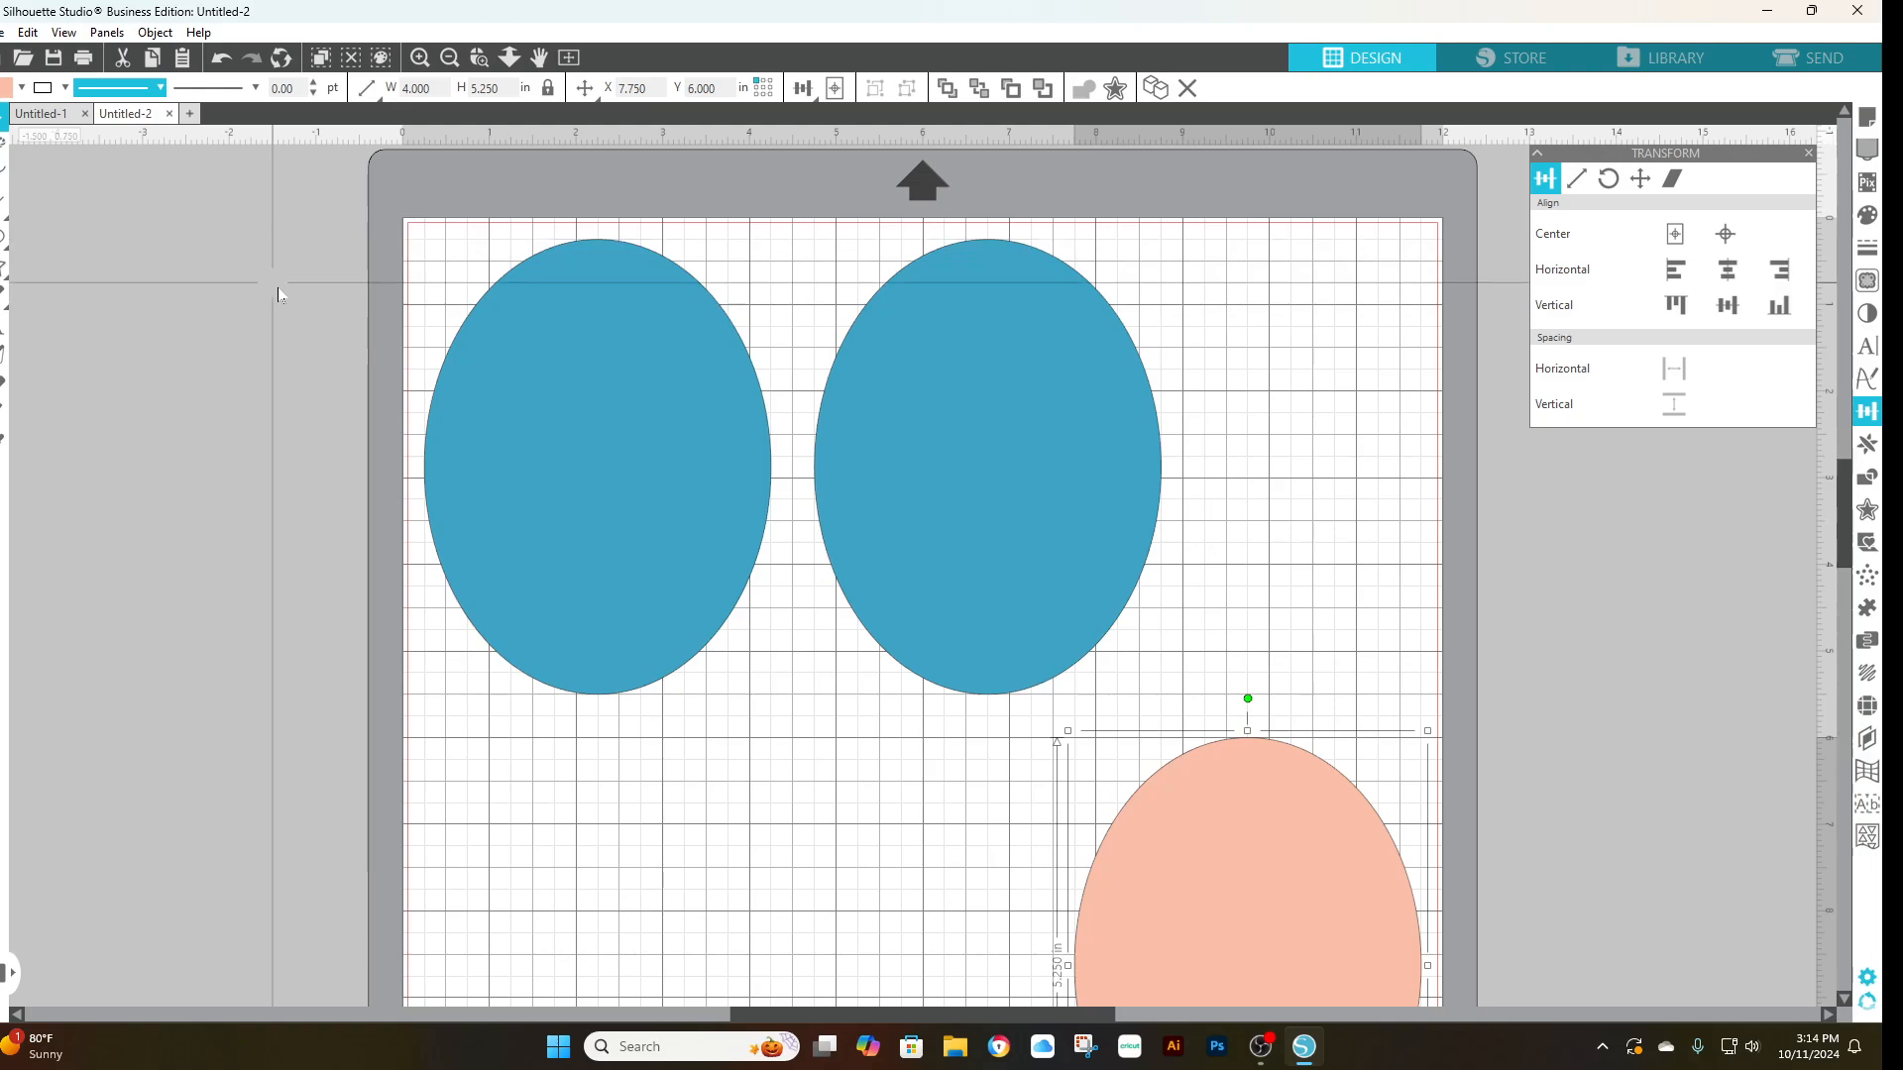
left_click_drag(283, 279, 1174, 619)
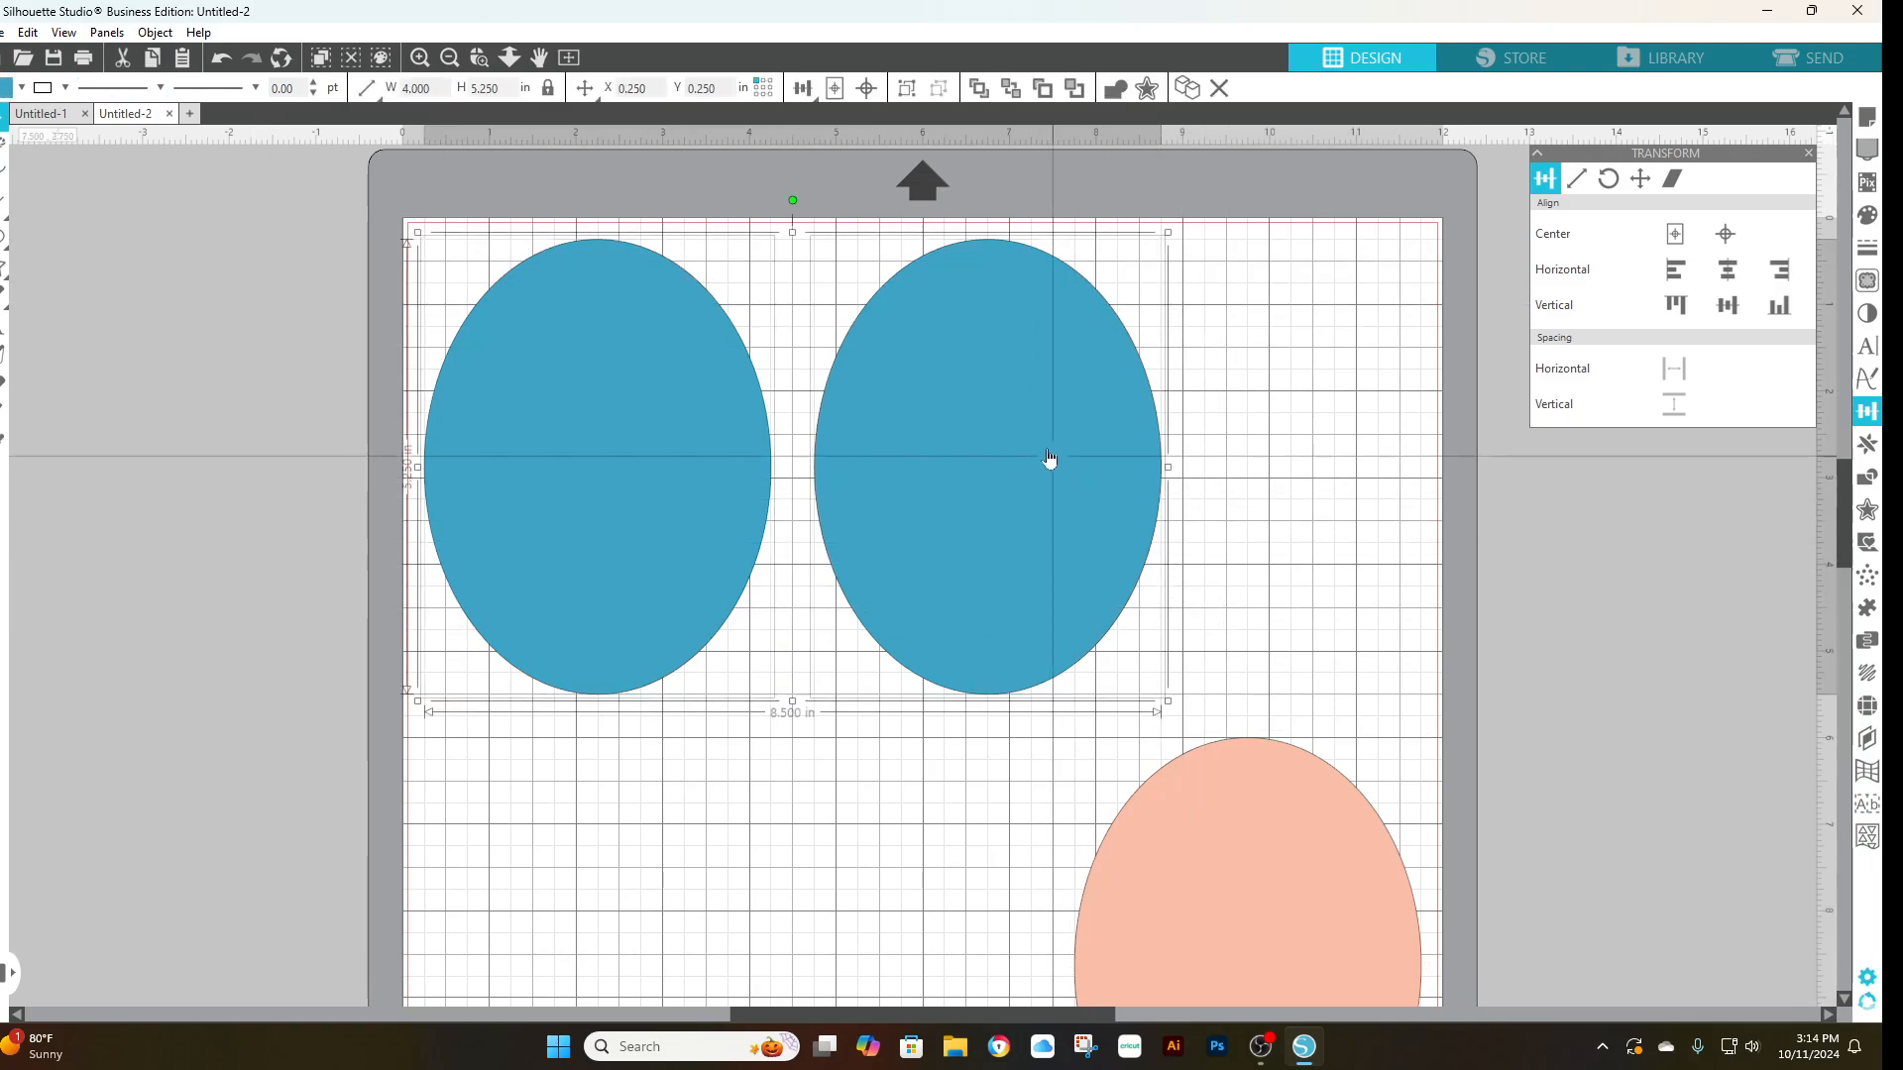
left_click_drag(1044, 432, 1104, 525)
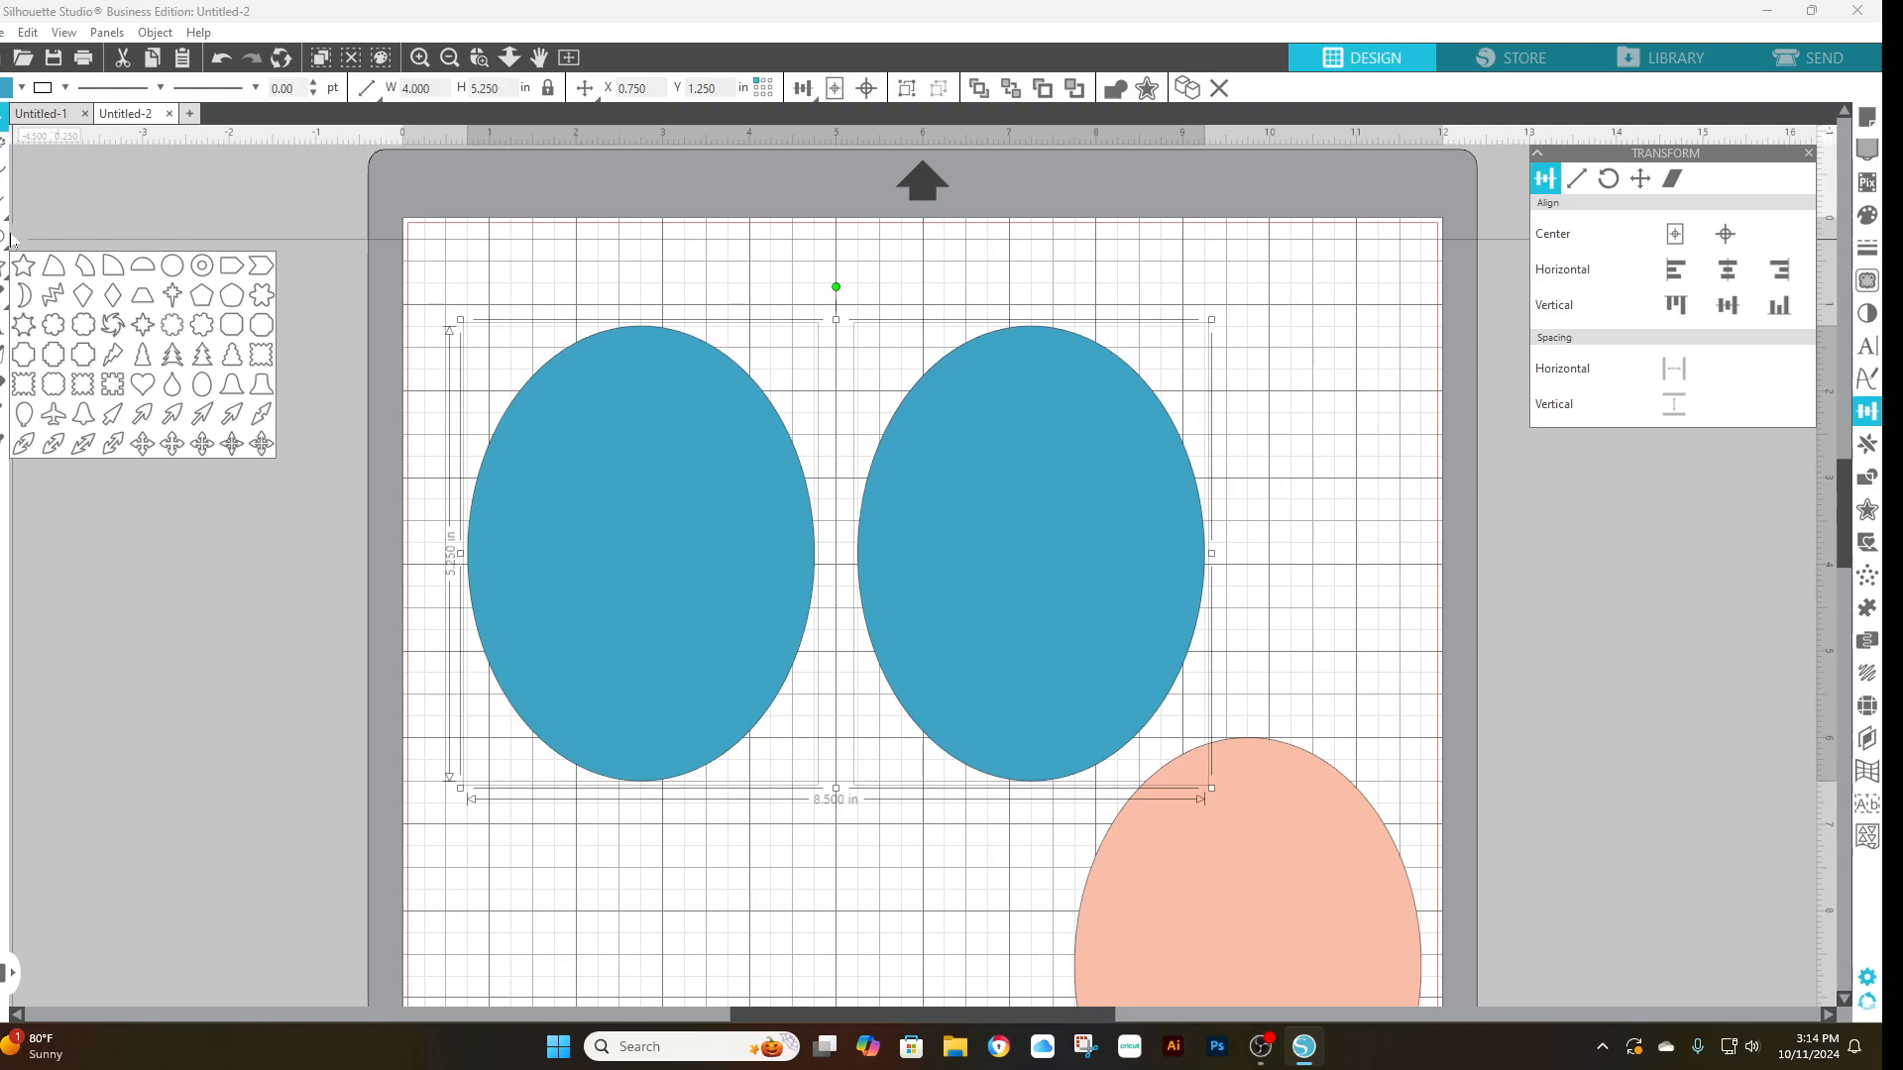
- Draw a rectangle 10.25 in wide and 1 in high at X 0.5, Y 0.5 in and fill it with yellow F7EF28
left_click(24, 237)
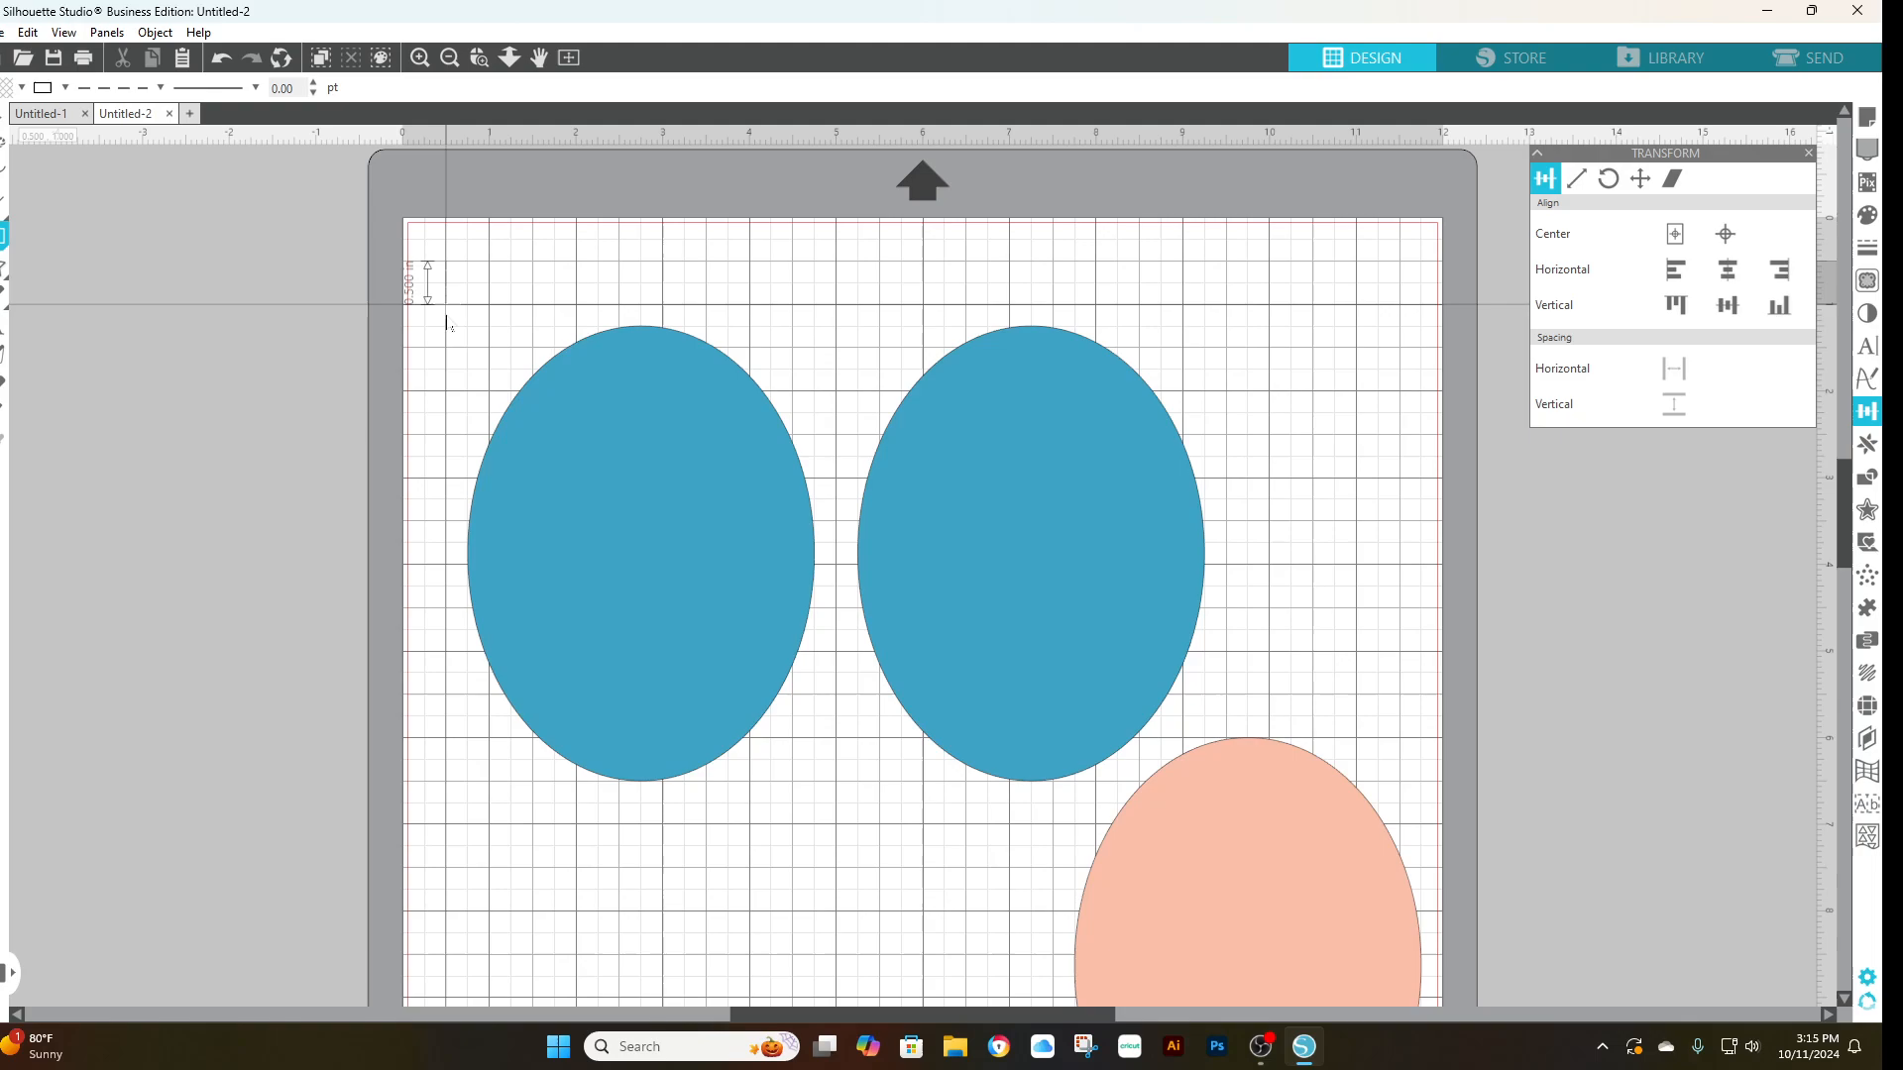
left_click_drag(446, 262, 1355, 347)
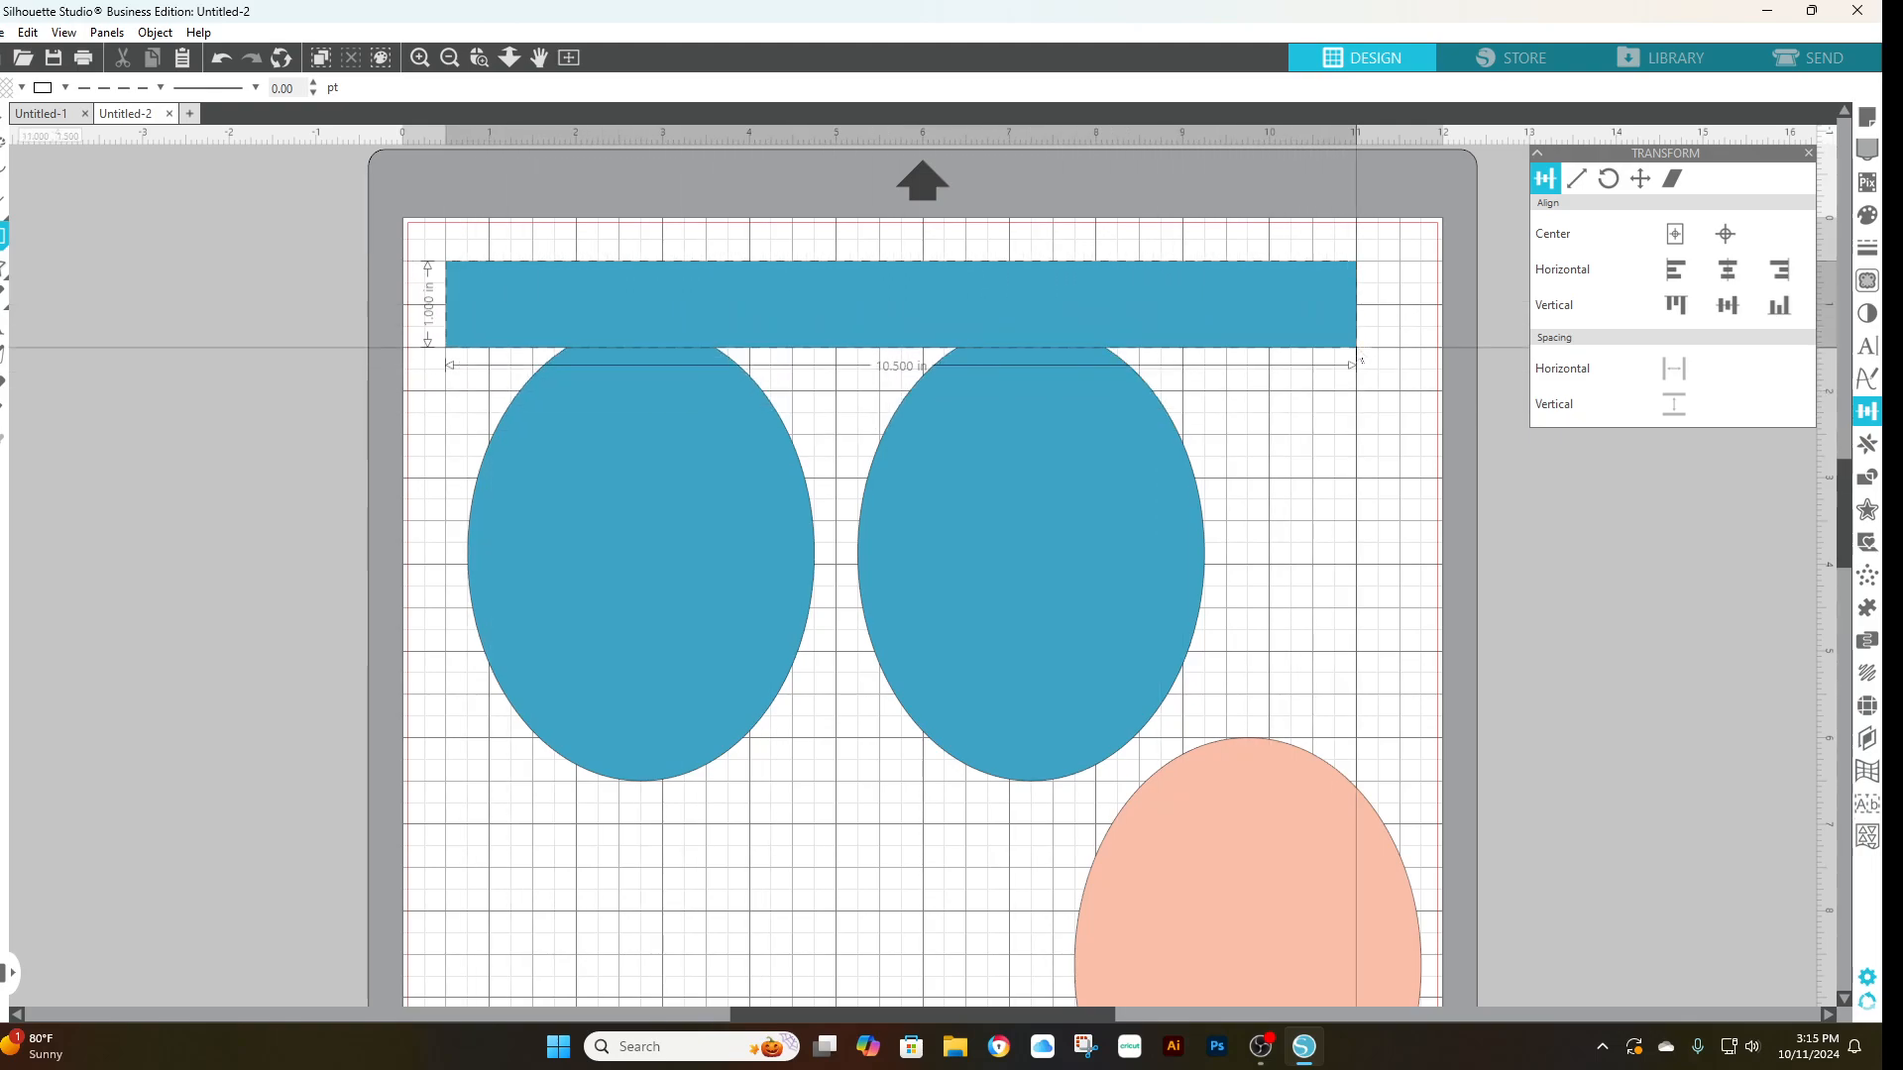
left_click_drag(1356, 348, 1331, 346)
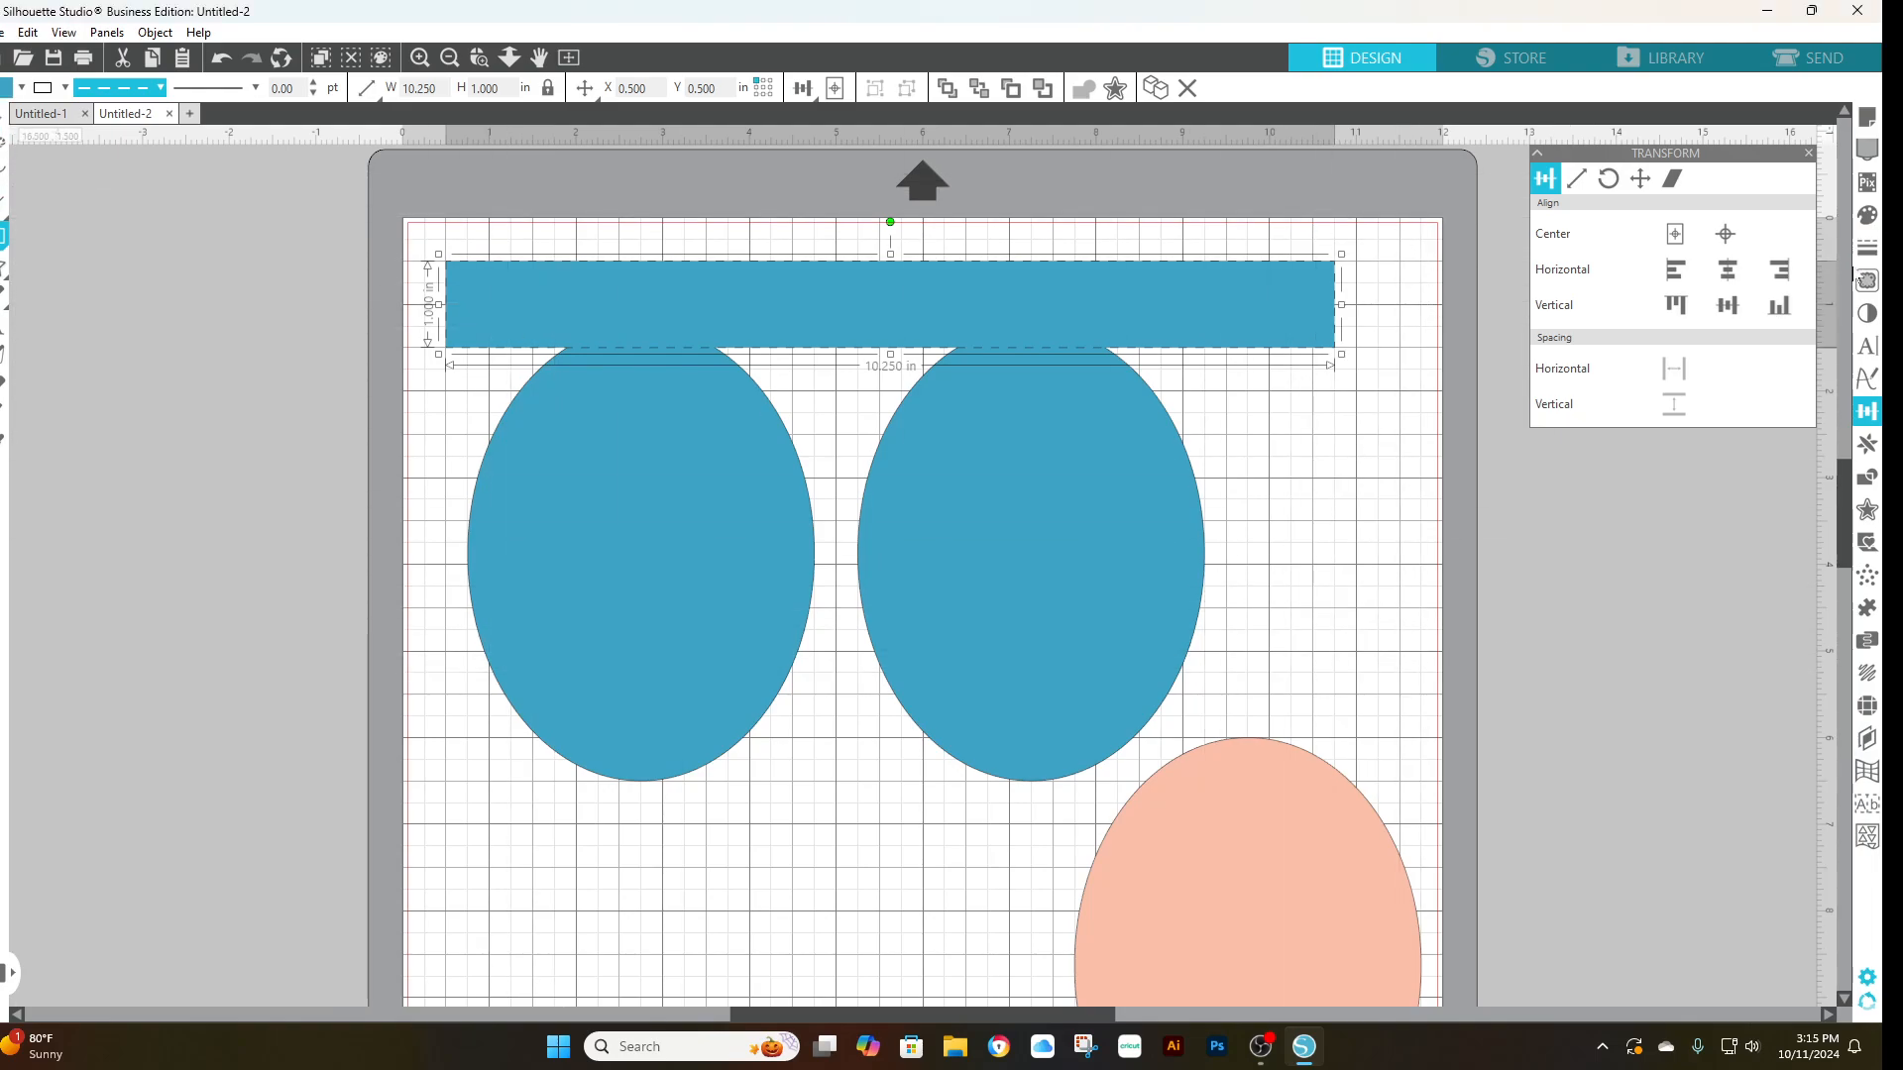
left_click(1866, 220)
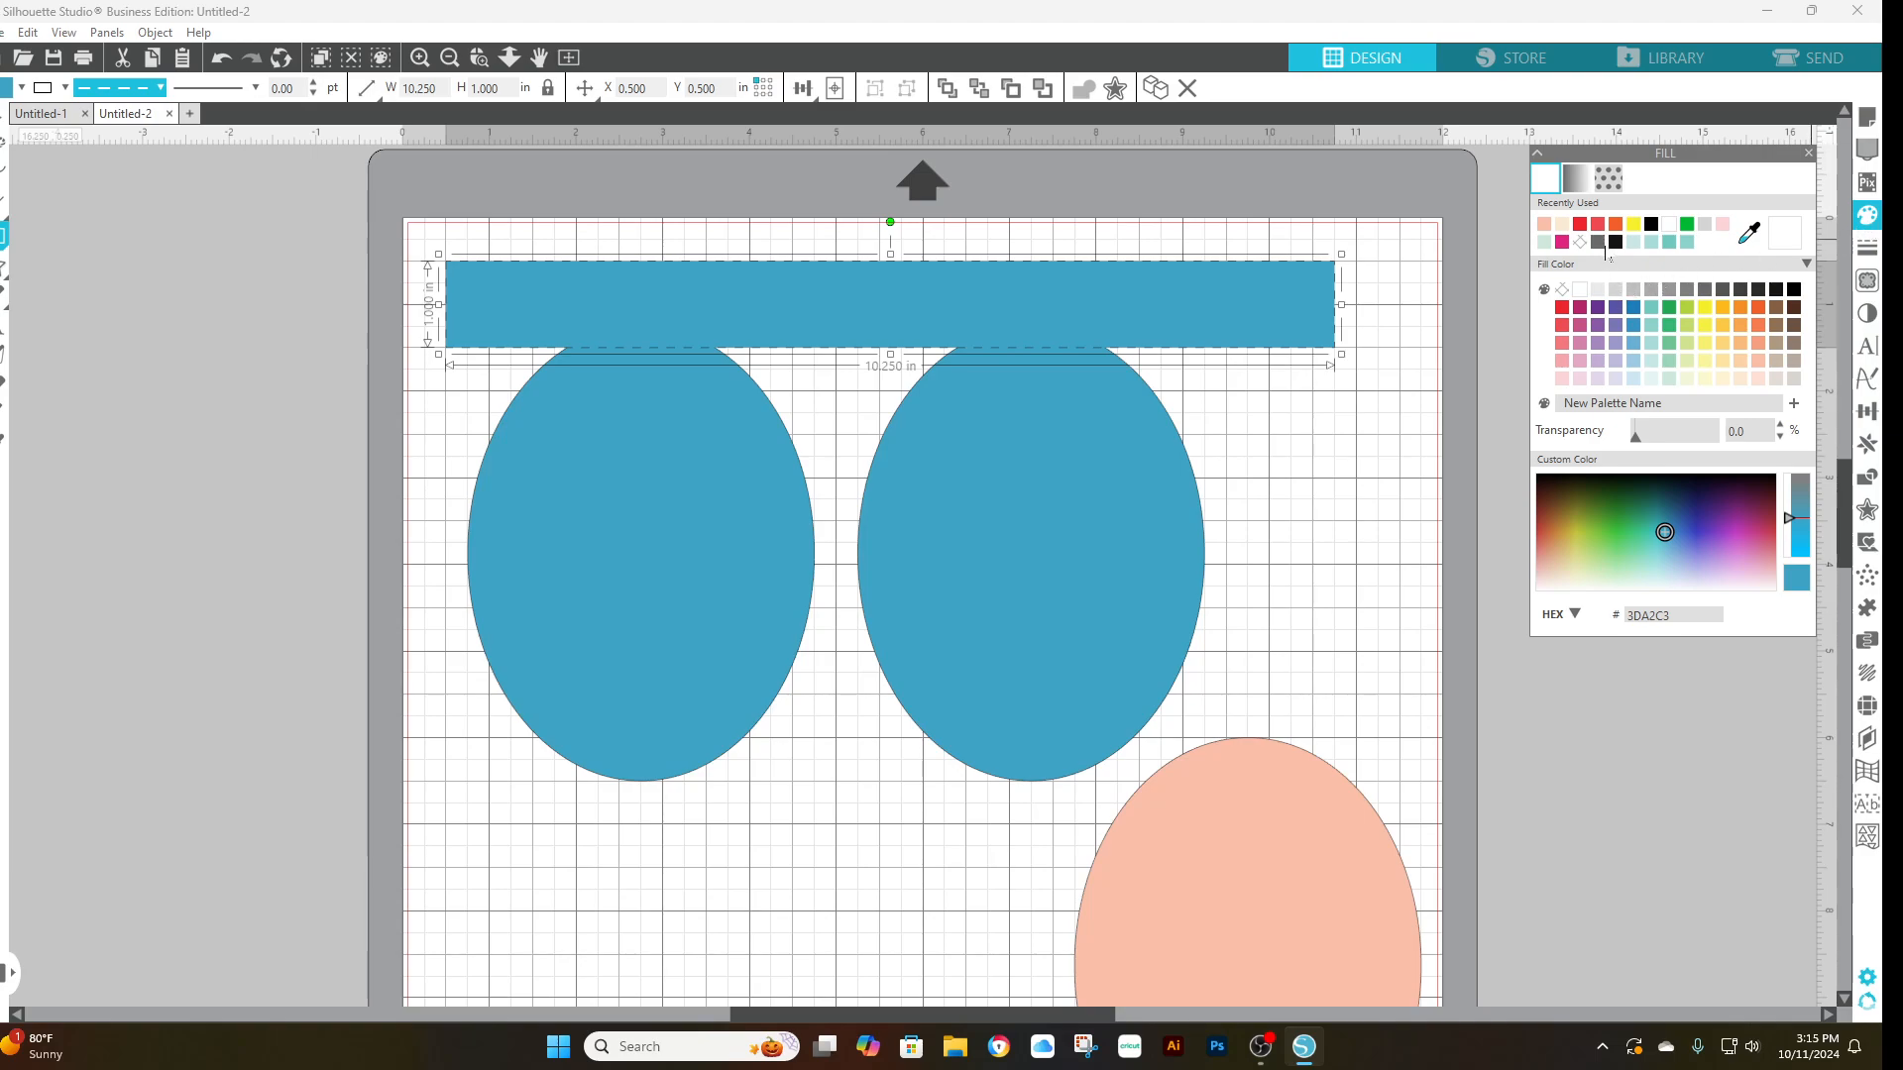
left_click(1704, 308)
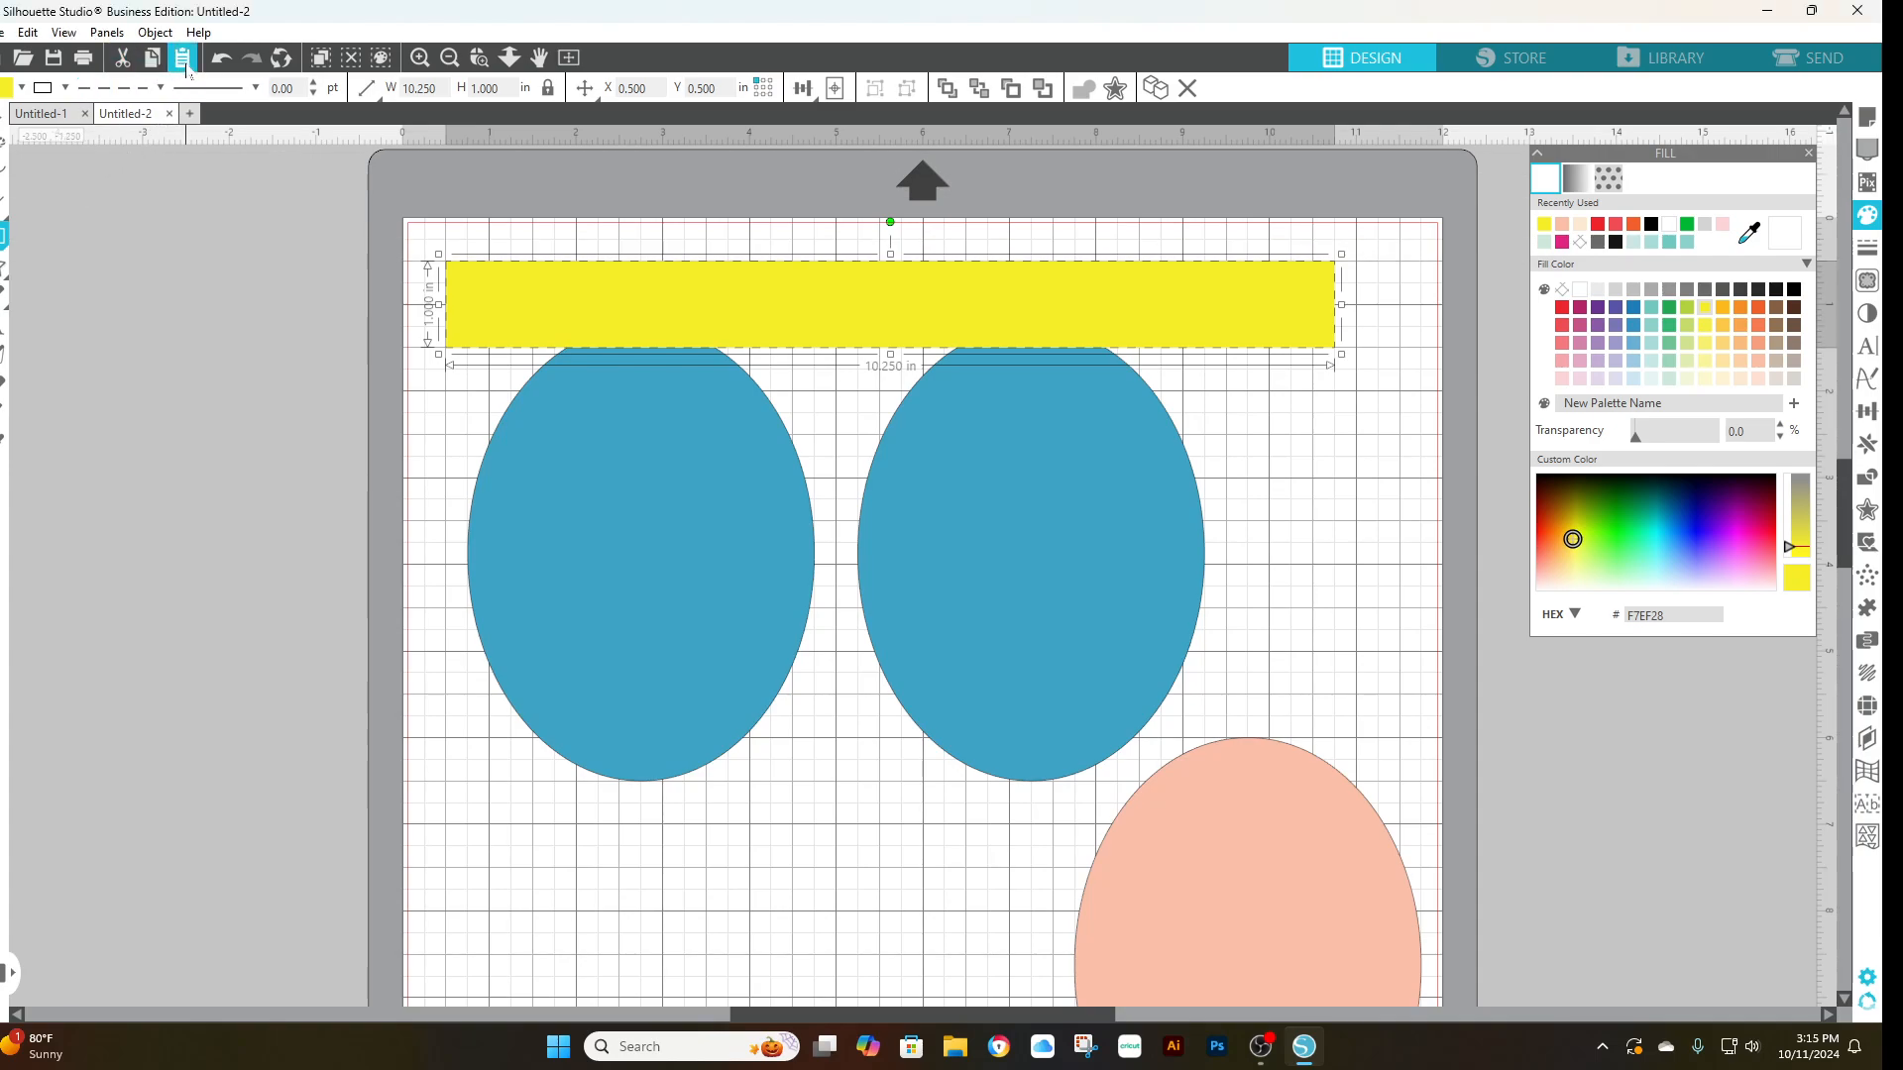
- Duplicate the yellow rectangle and give the original a solid outline
left_click(191, 63)
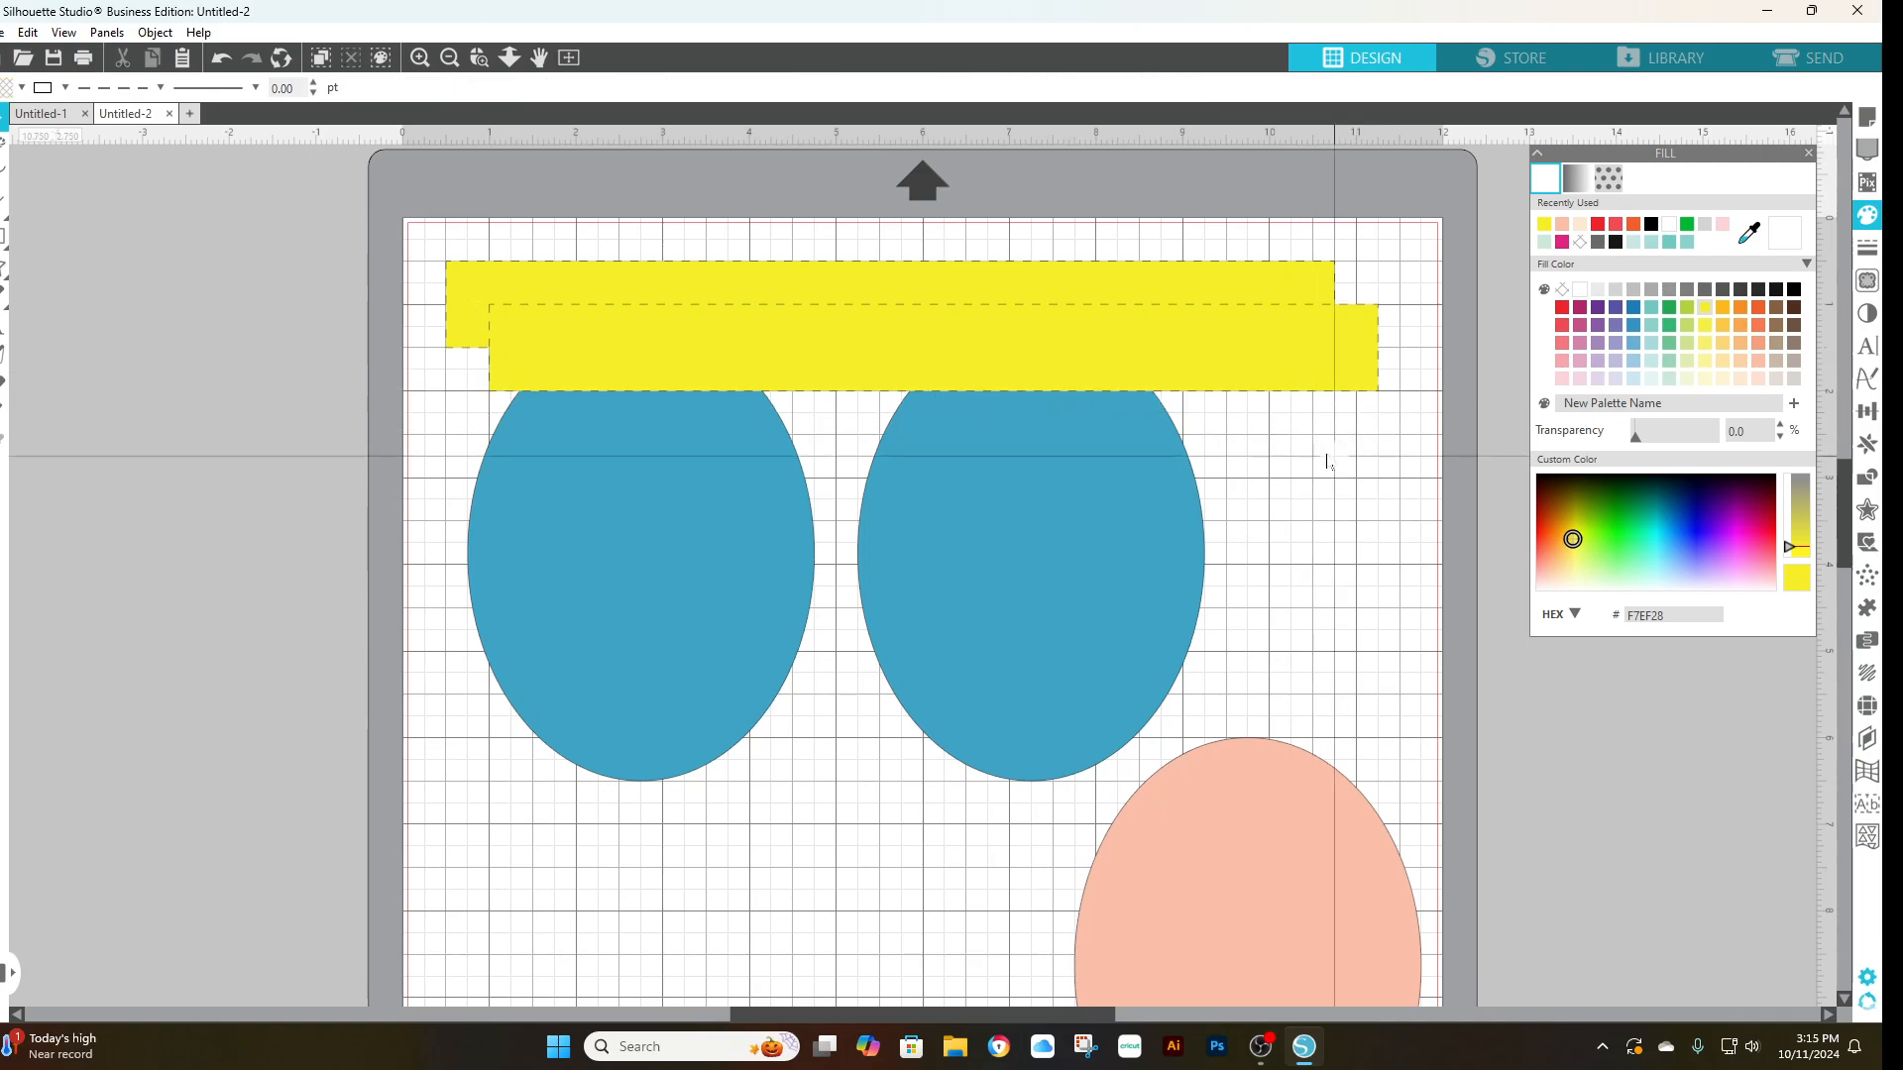
left_click(1107, 274)
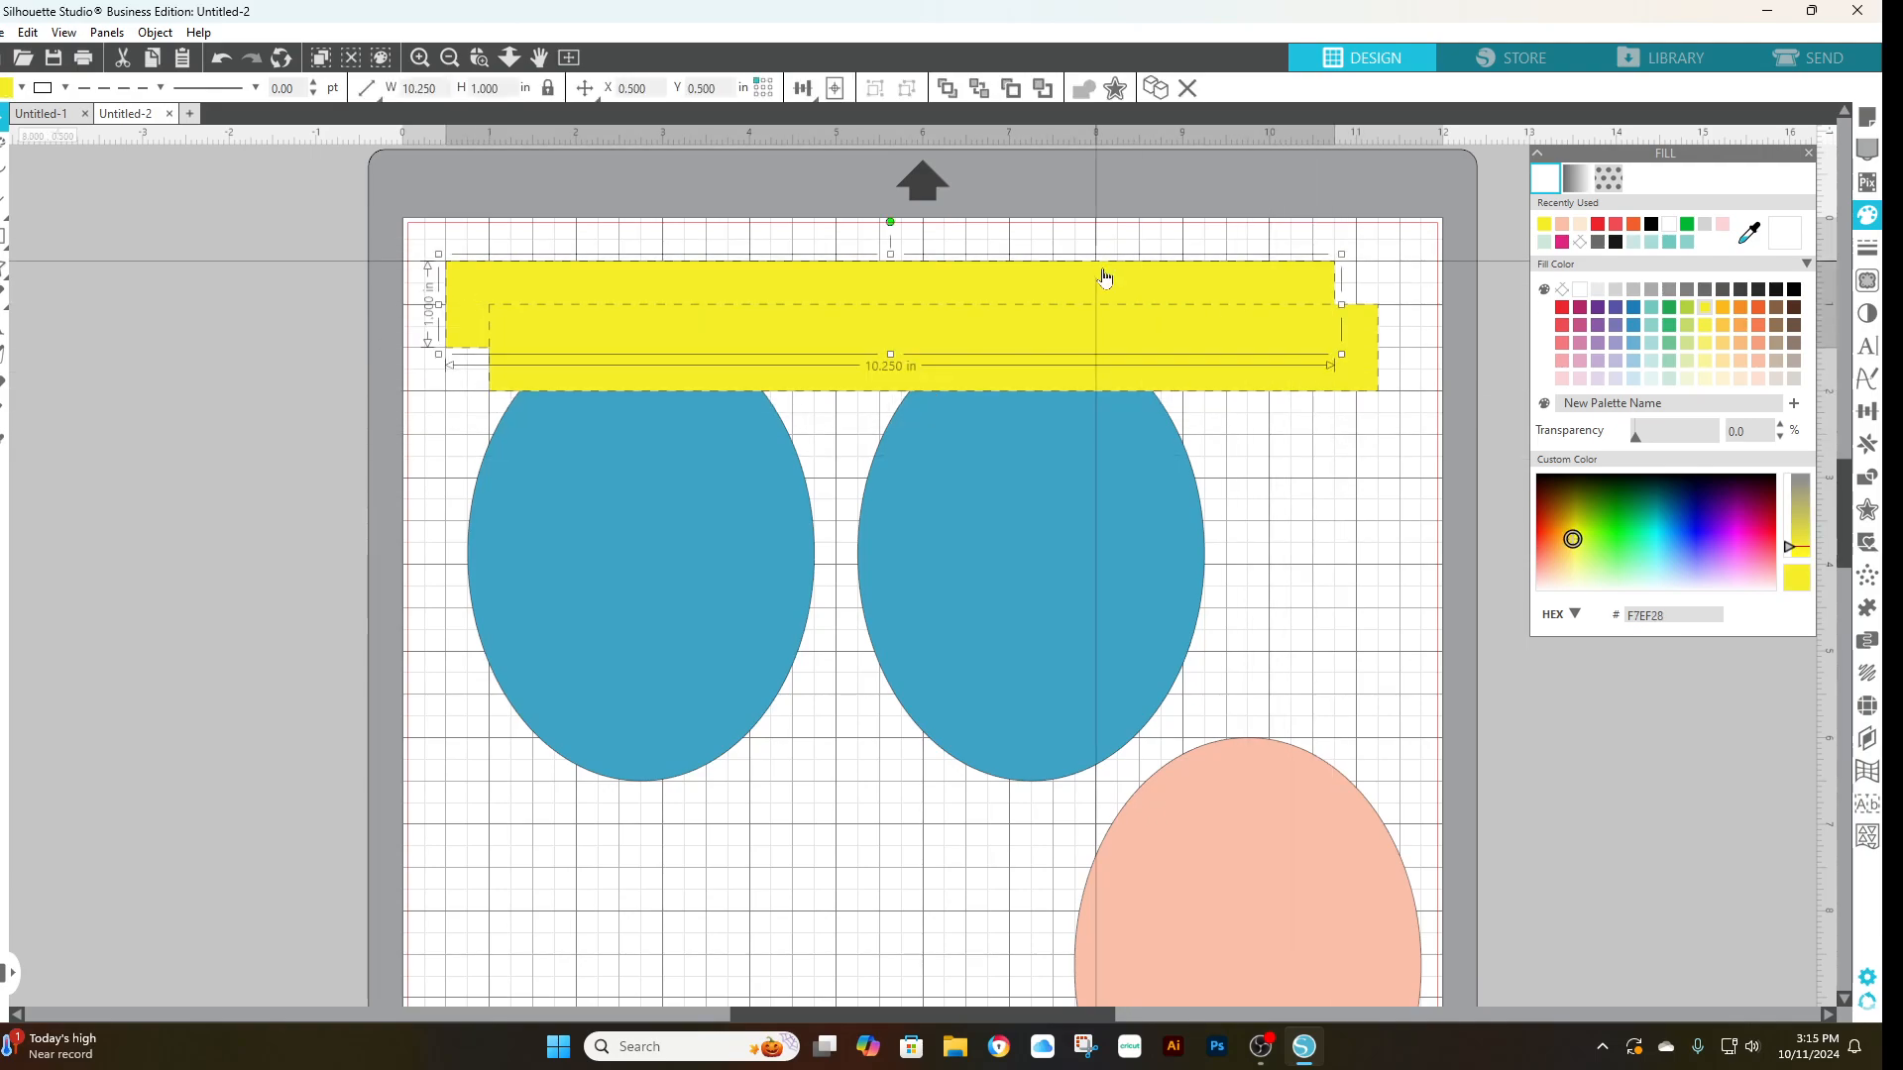
left_click(161, 90)
left_click(111, 117)
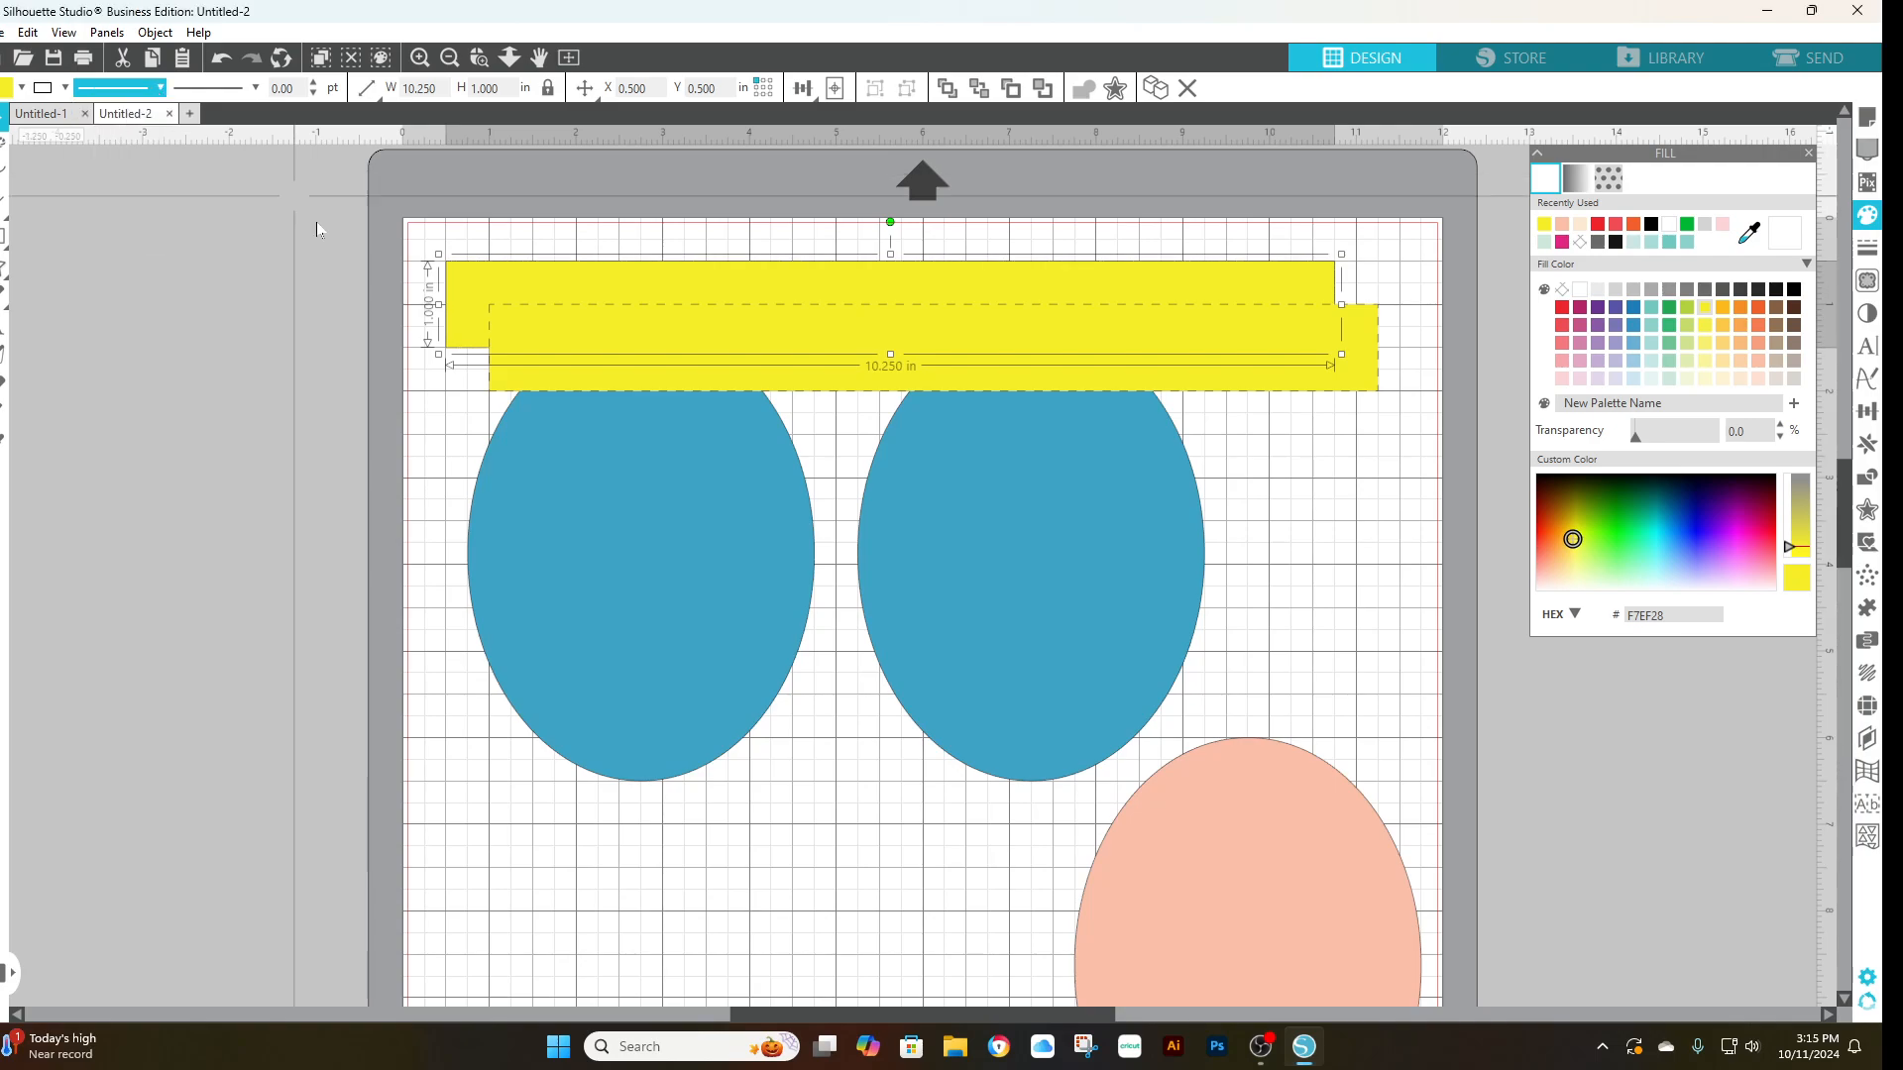
- Close the Untitled-1 document and give the duplicate yellow rectangle a solid outline
left_click(615, 342)
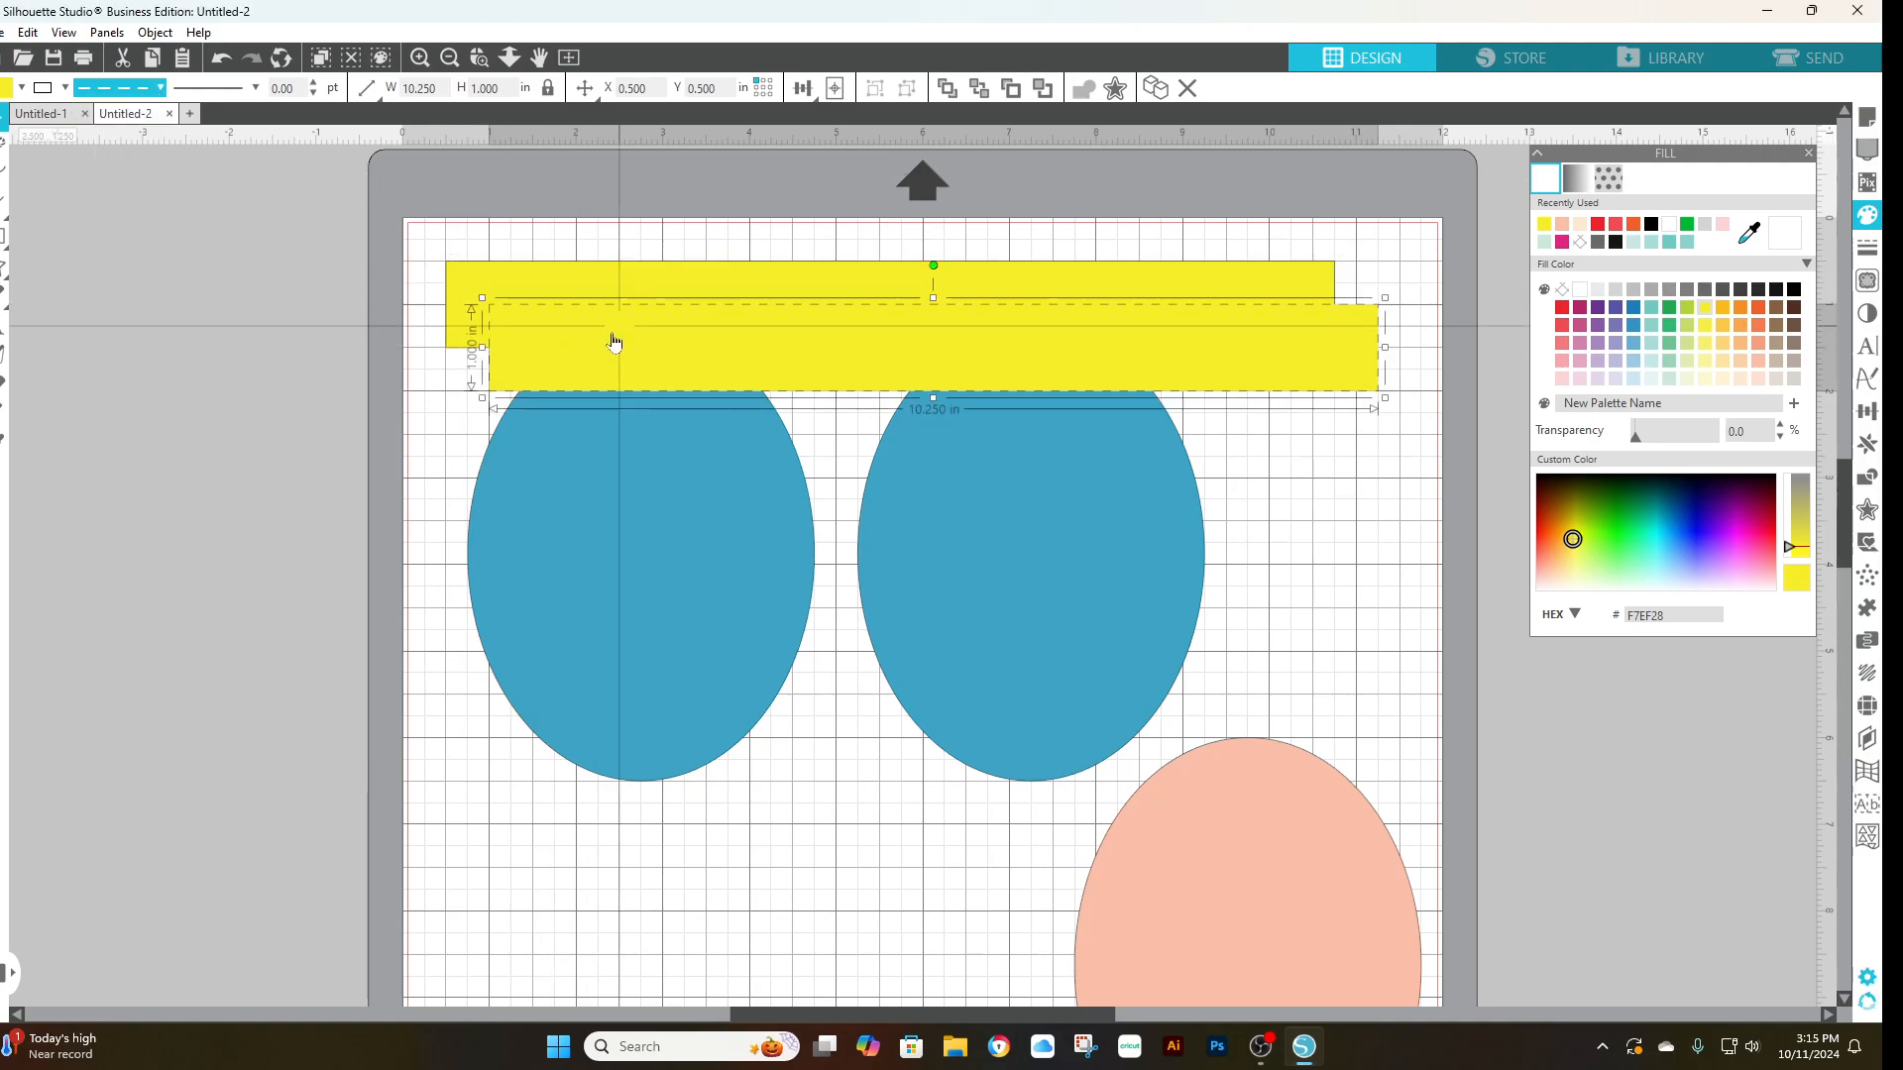
left_click(85, 114)
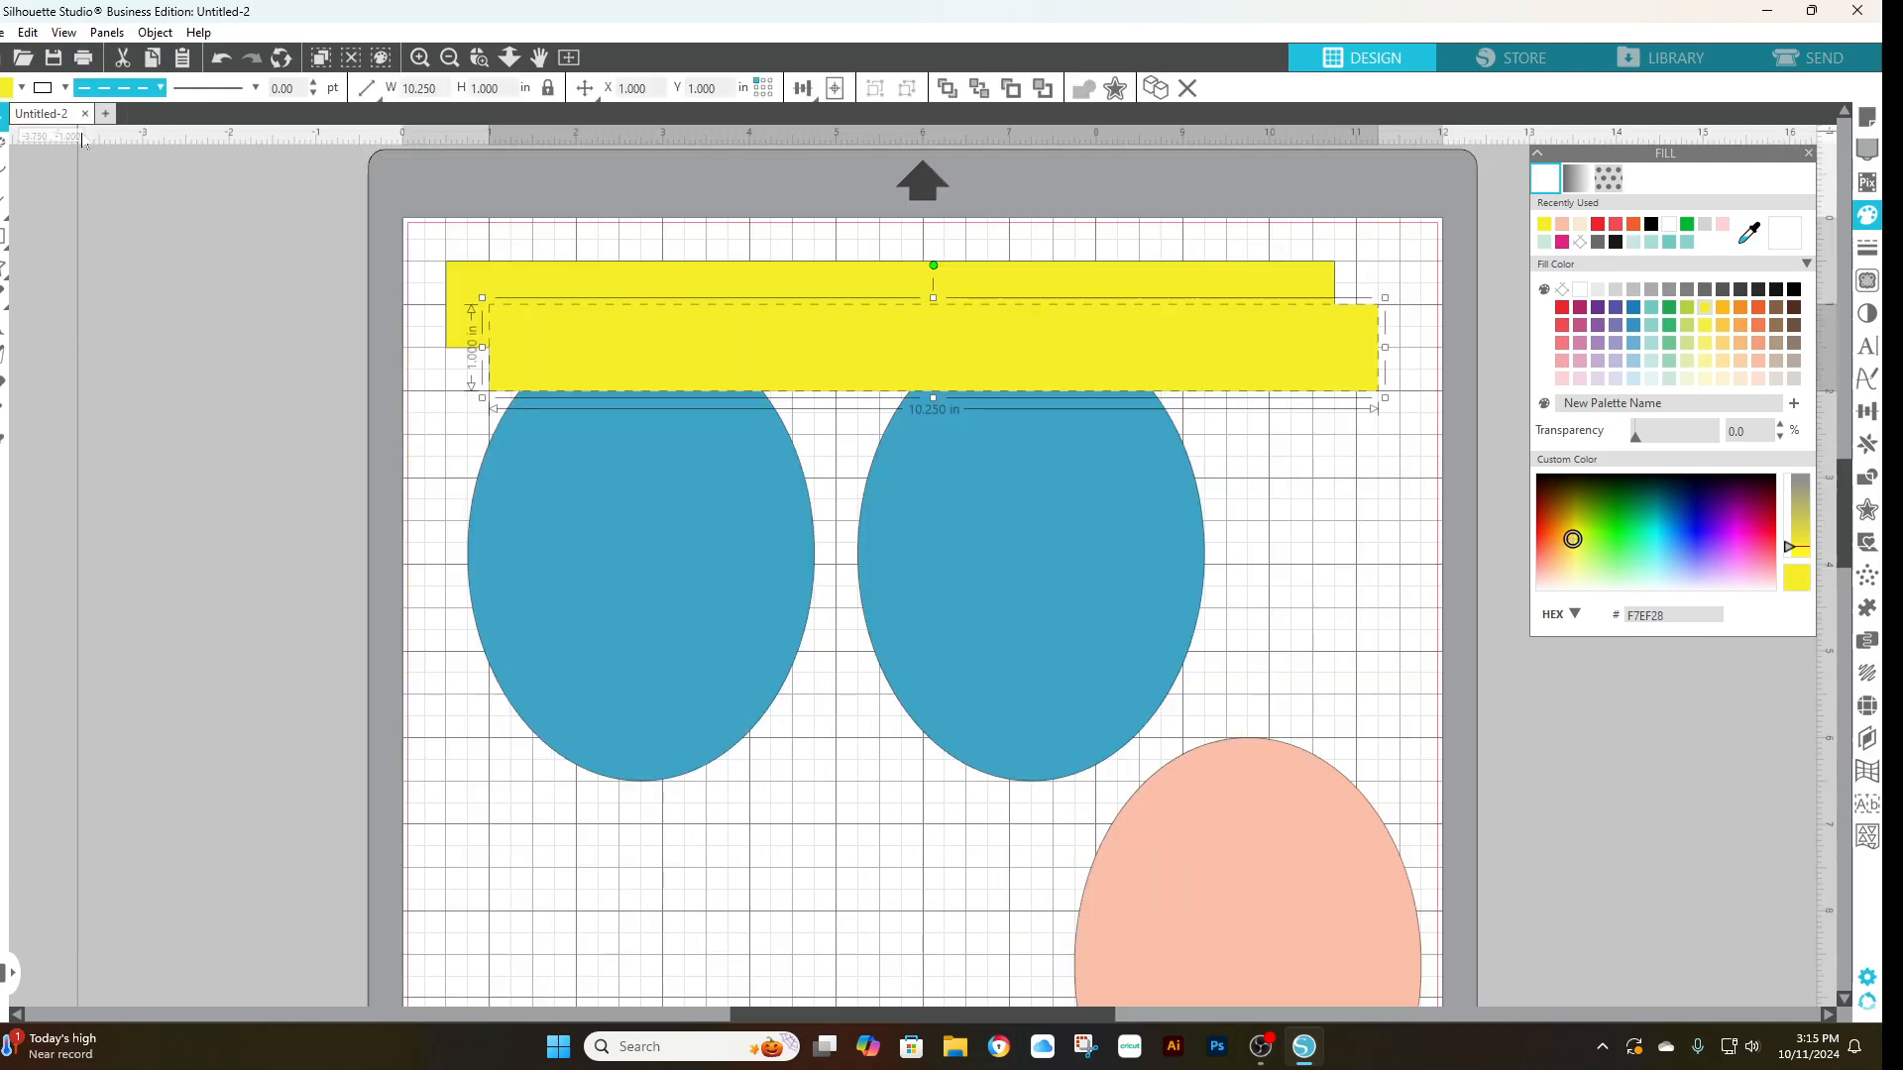
left_click(161, 90)
left_click(116, 123)
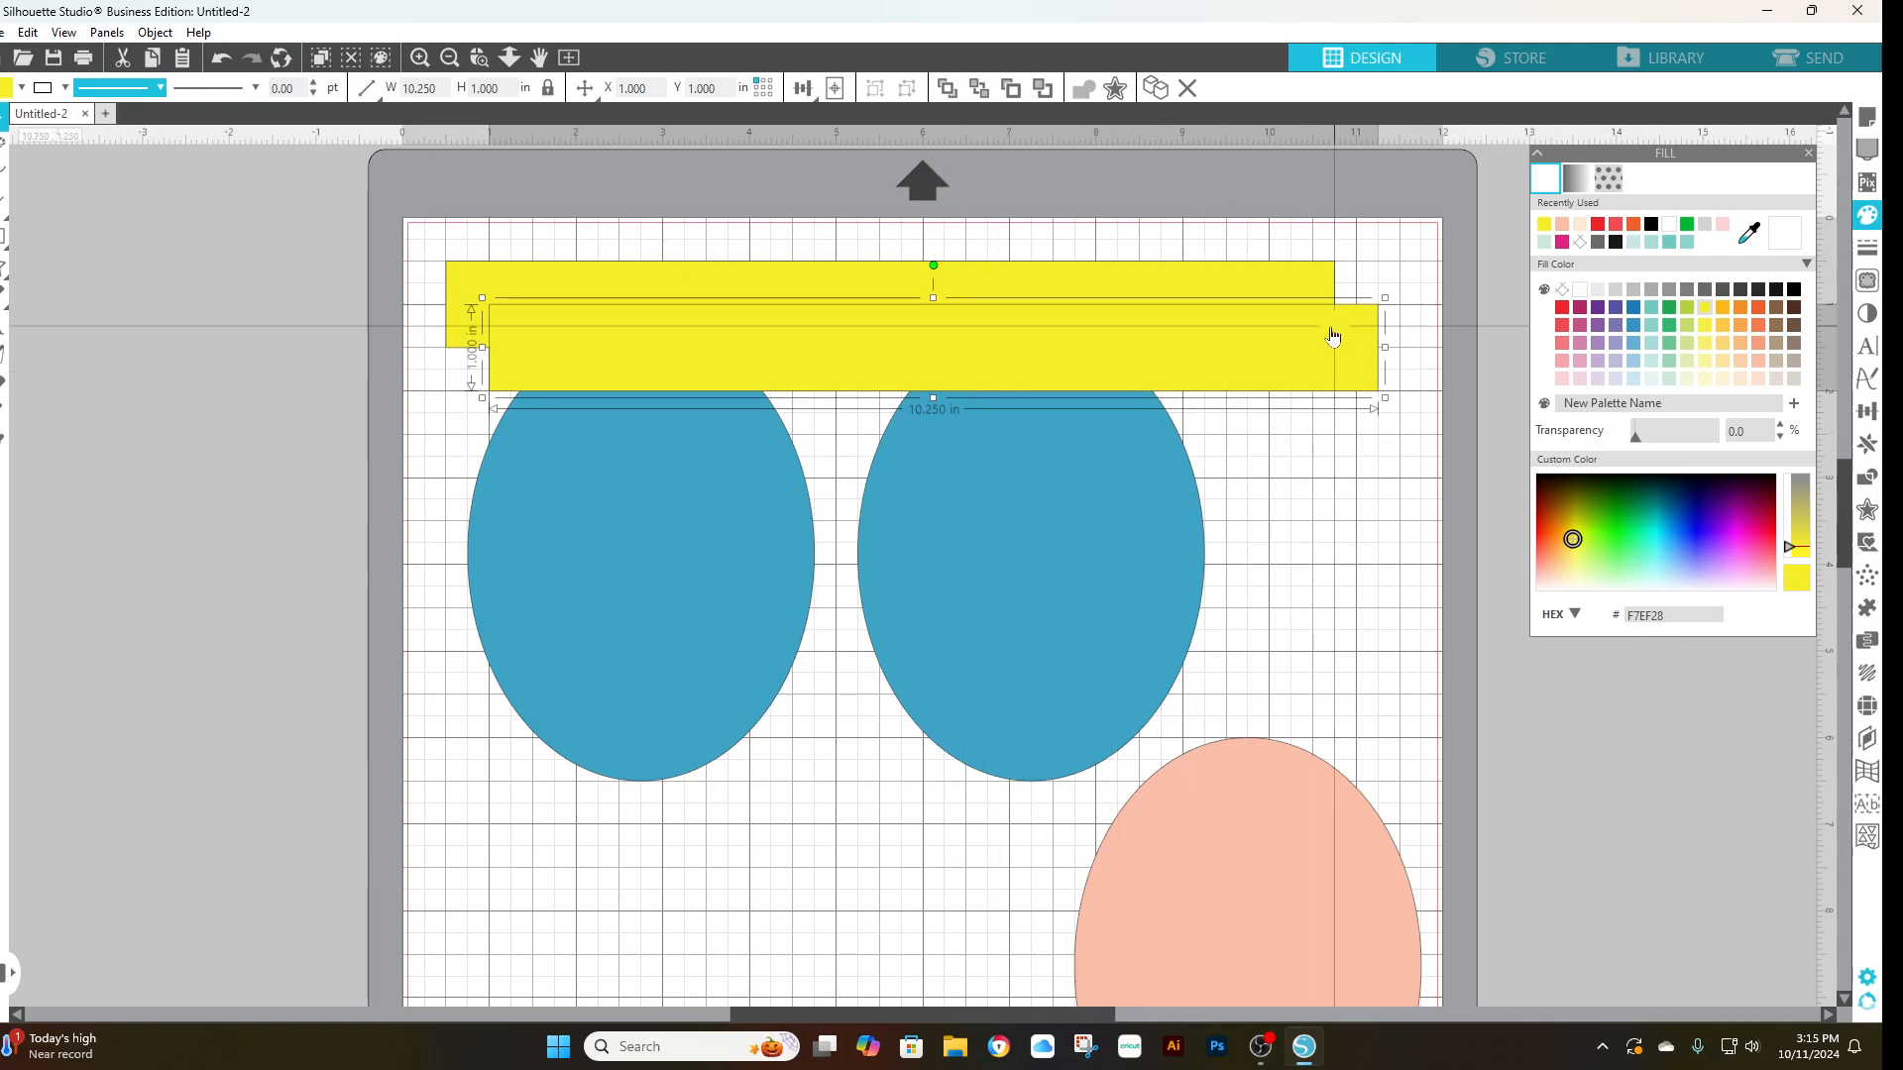
- Stack the duplicate yellow rectangle on the original at X 0.5, Y 0.5 in and open the alignment options for both
left_click_drag(1335, 340, 1298, 298)
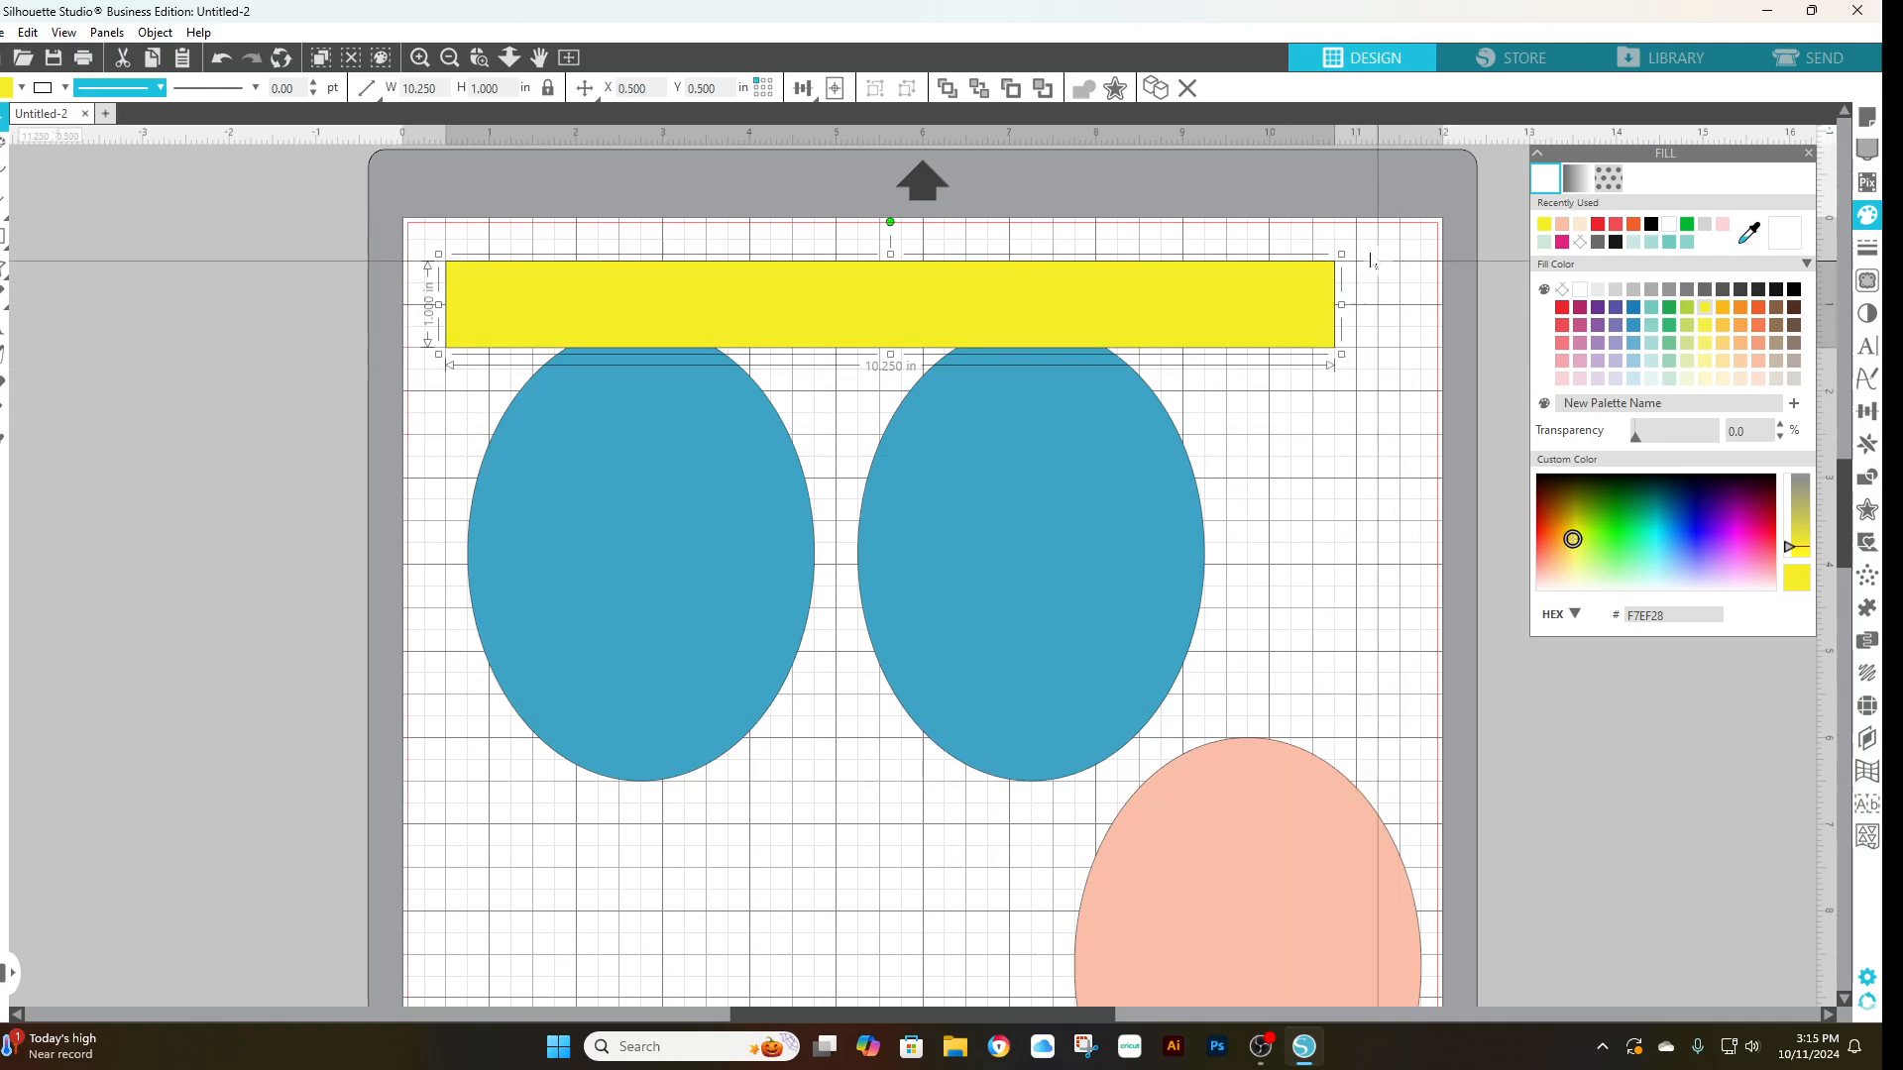
left_click_drag(1381, 248, 1278, 398)
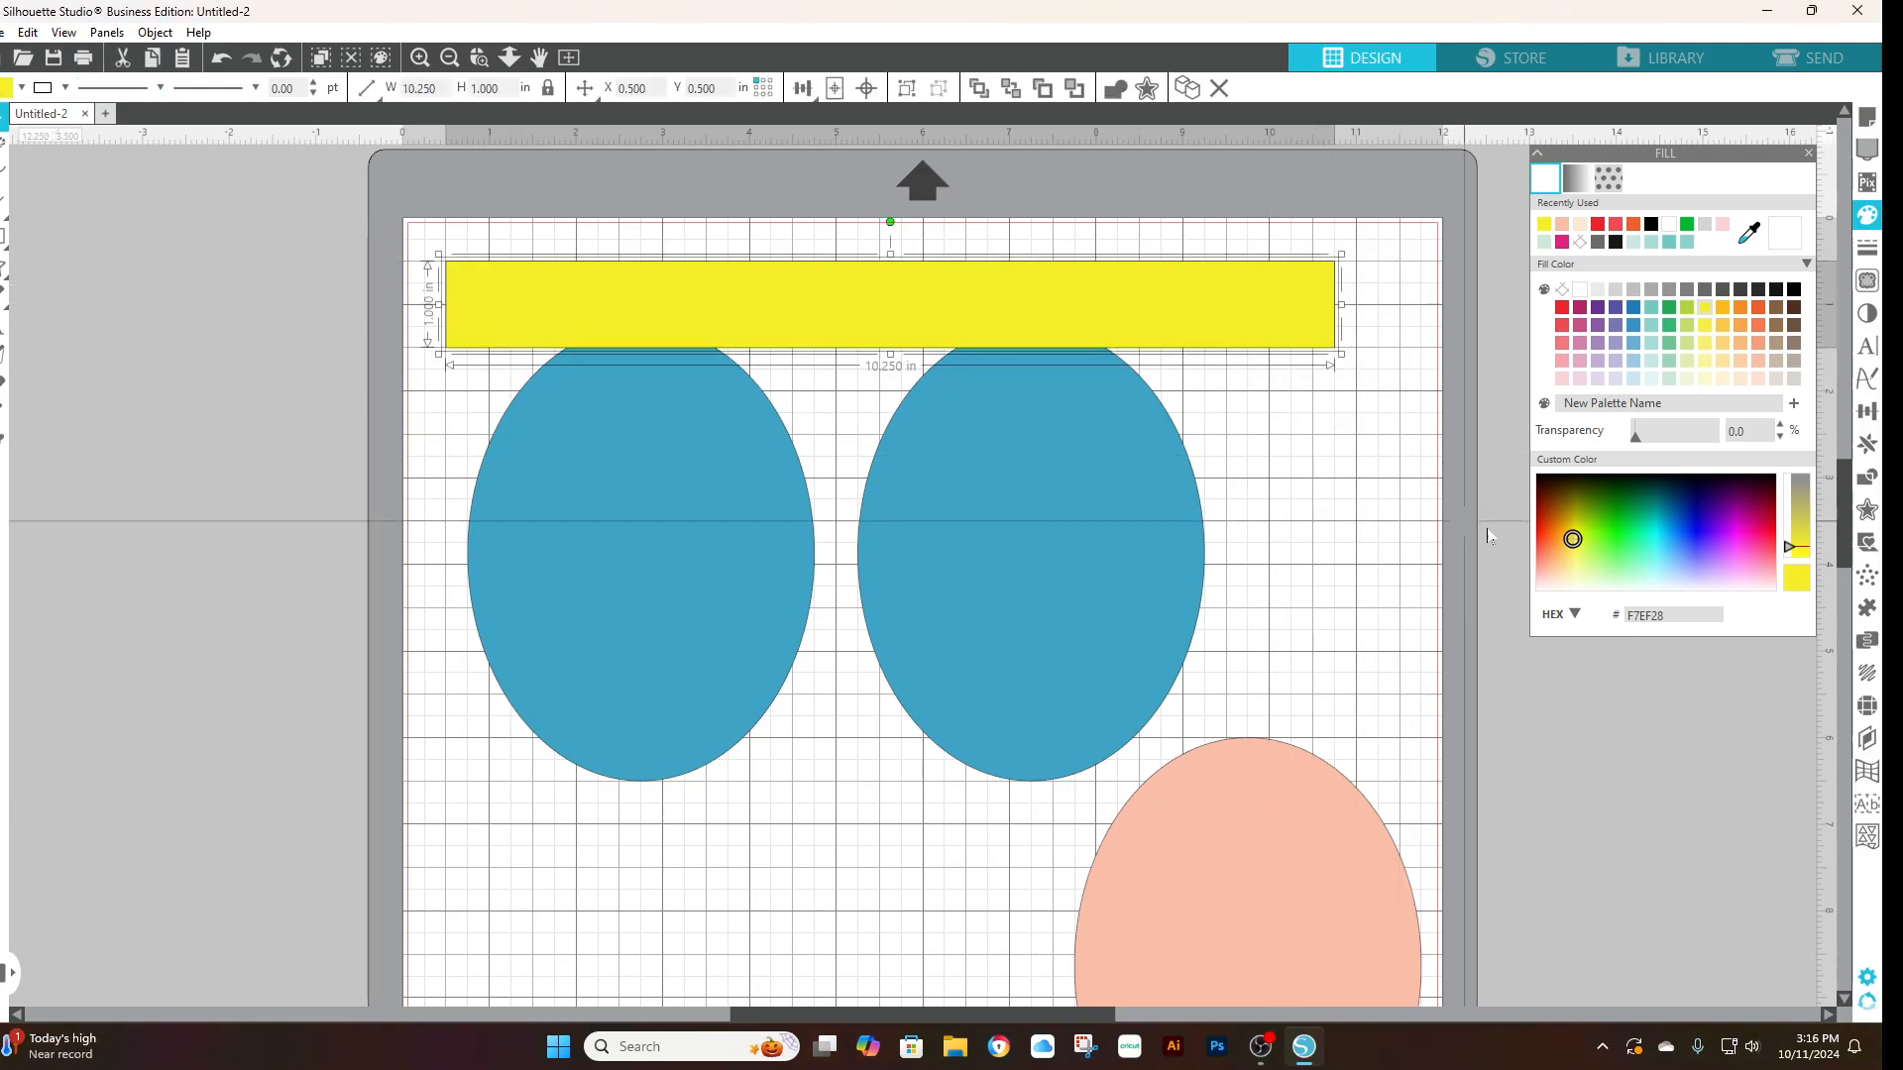
left_click(1866, 412)
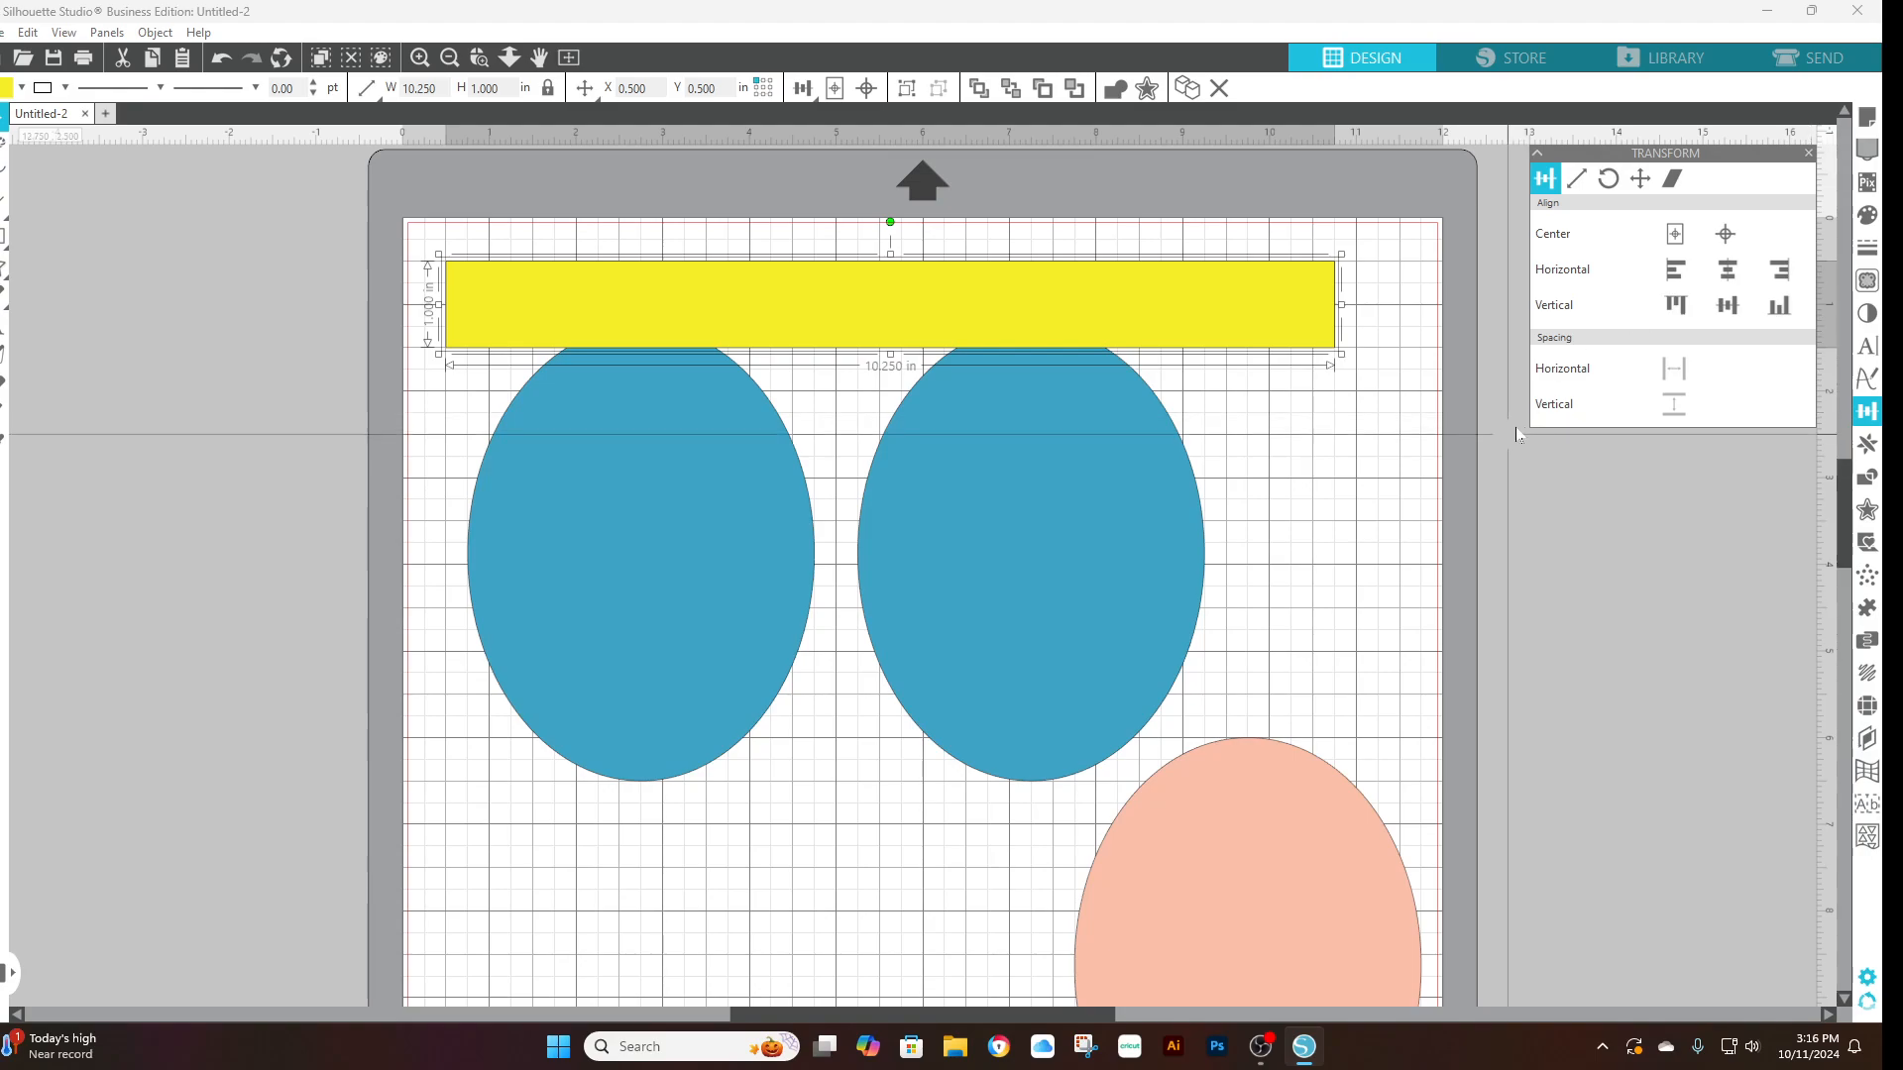
left_click(1322, 426)
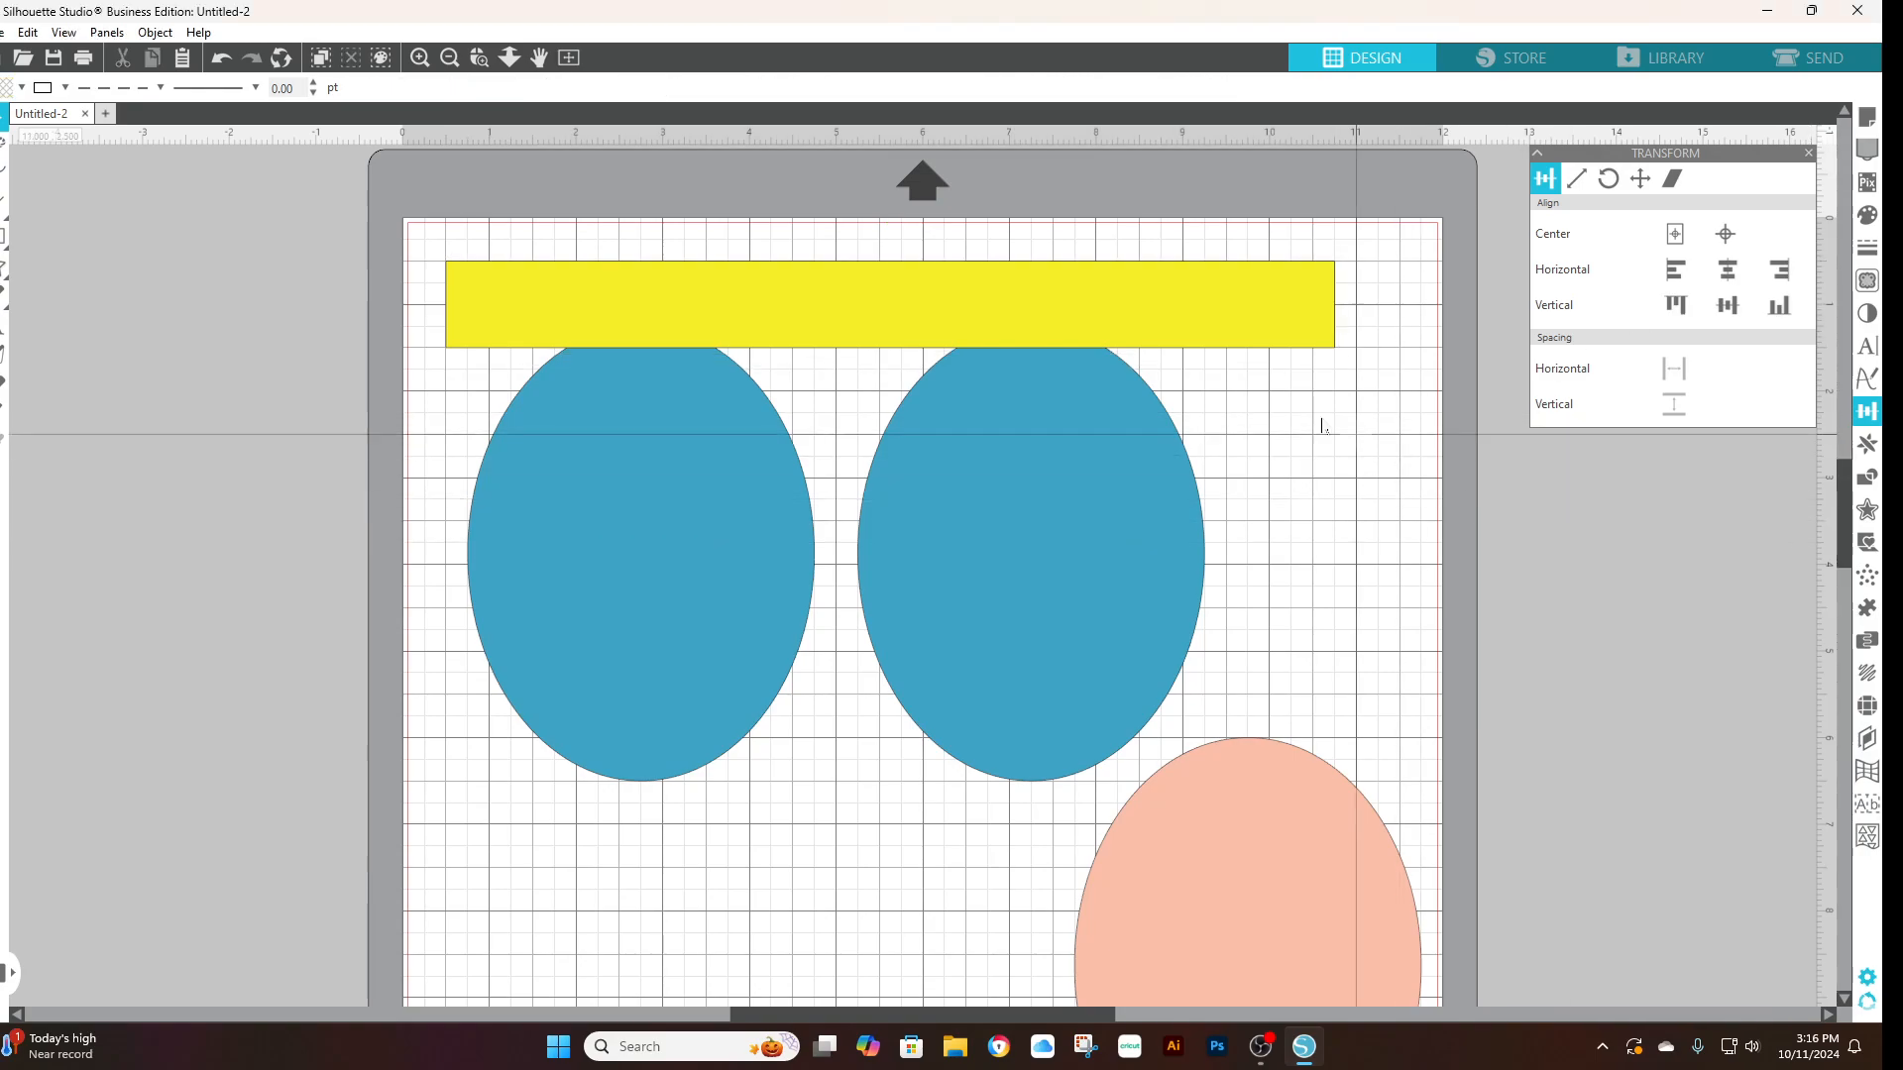
- Fill the front rectangle of the stack with orange F05E2B
left_click(1113, 294)
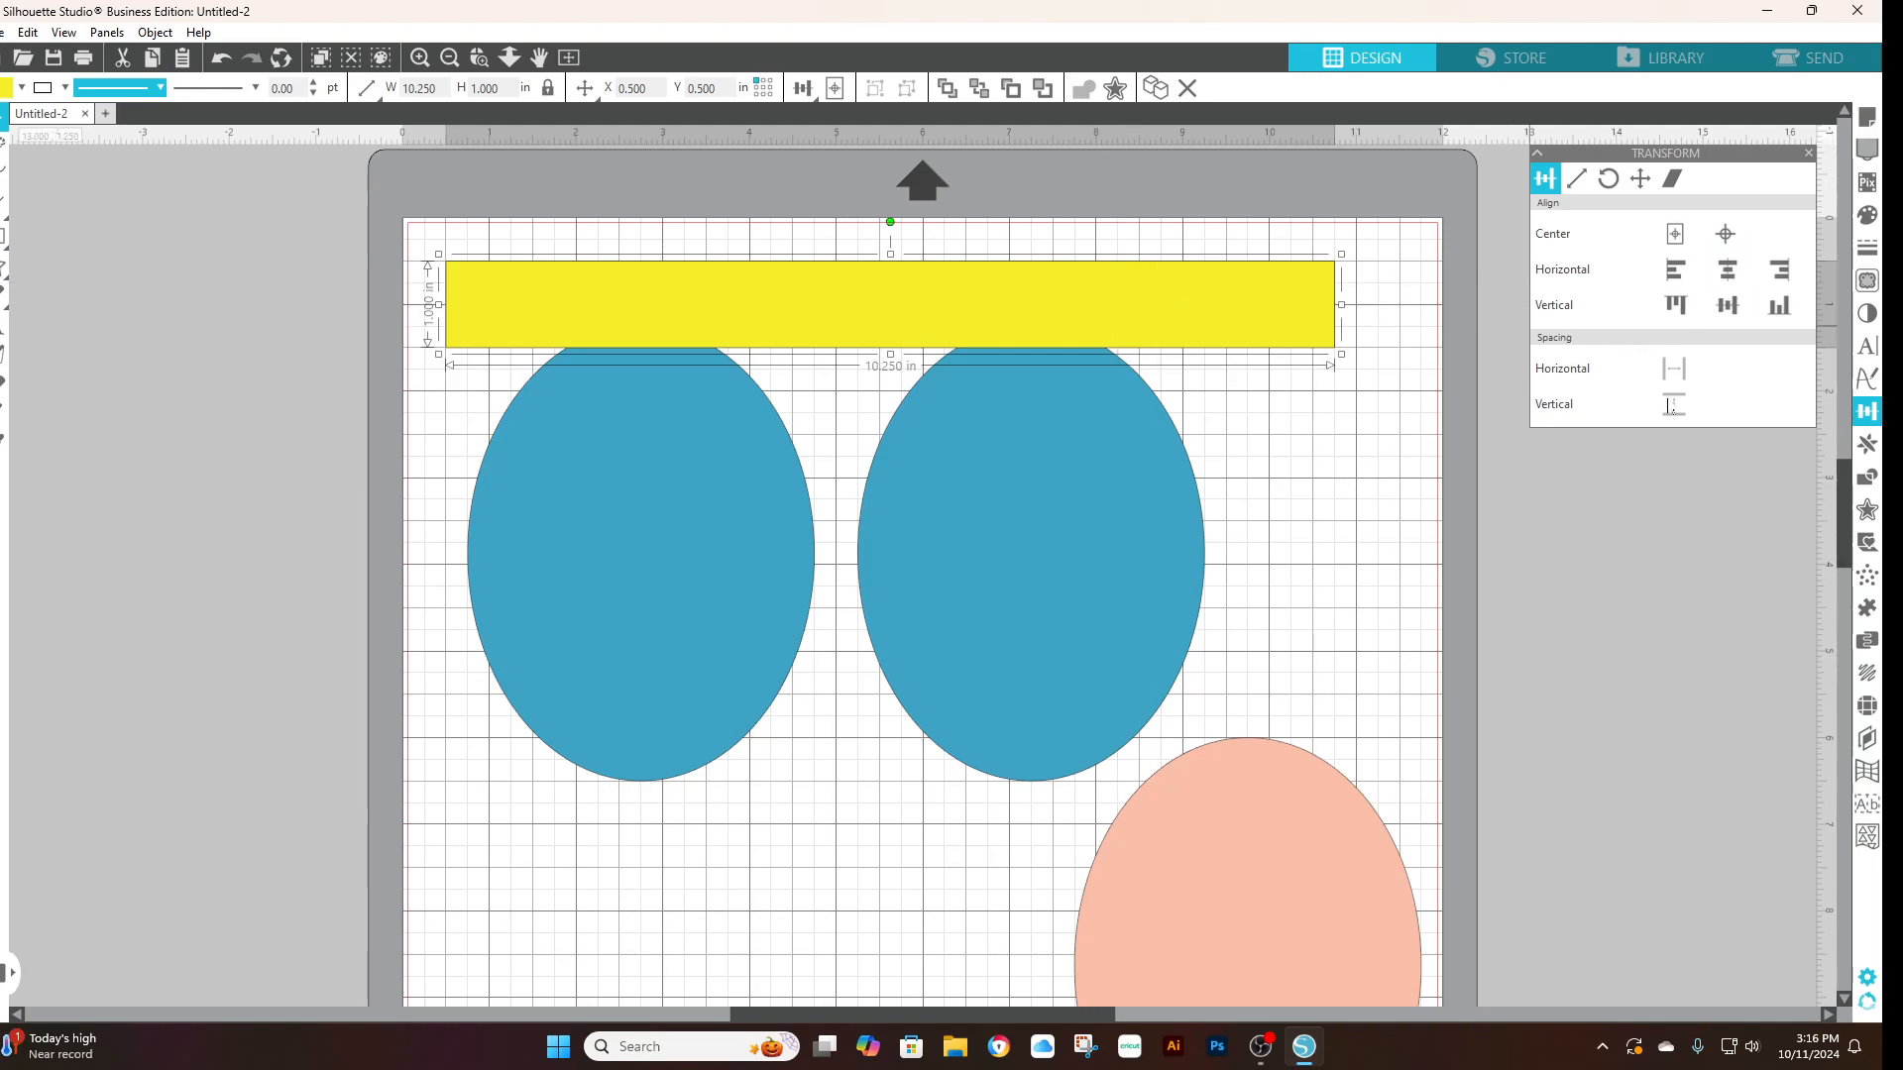
left_click(1867, 216)
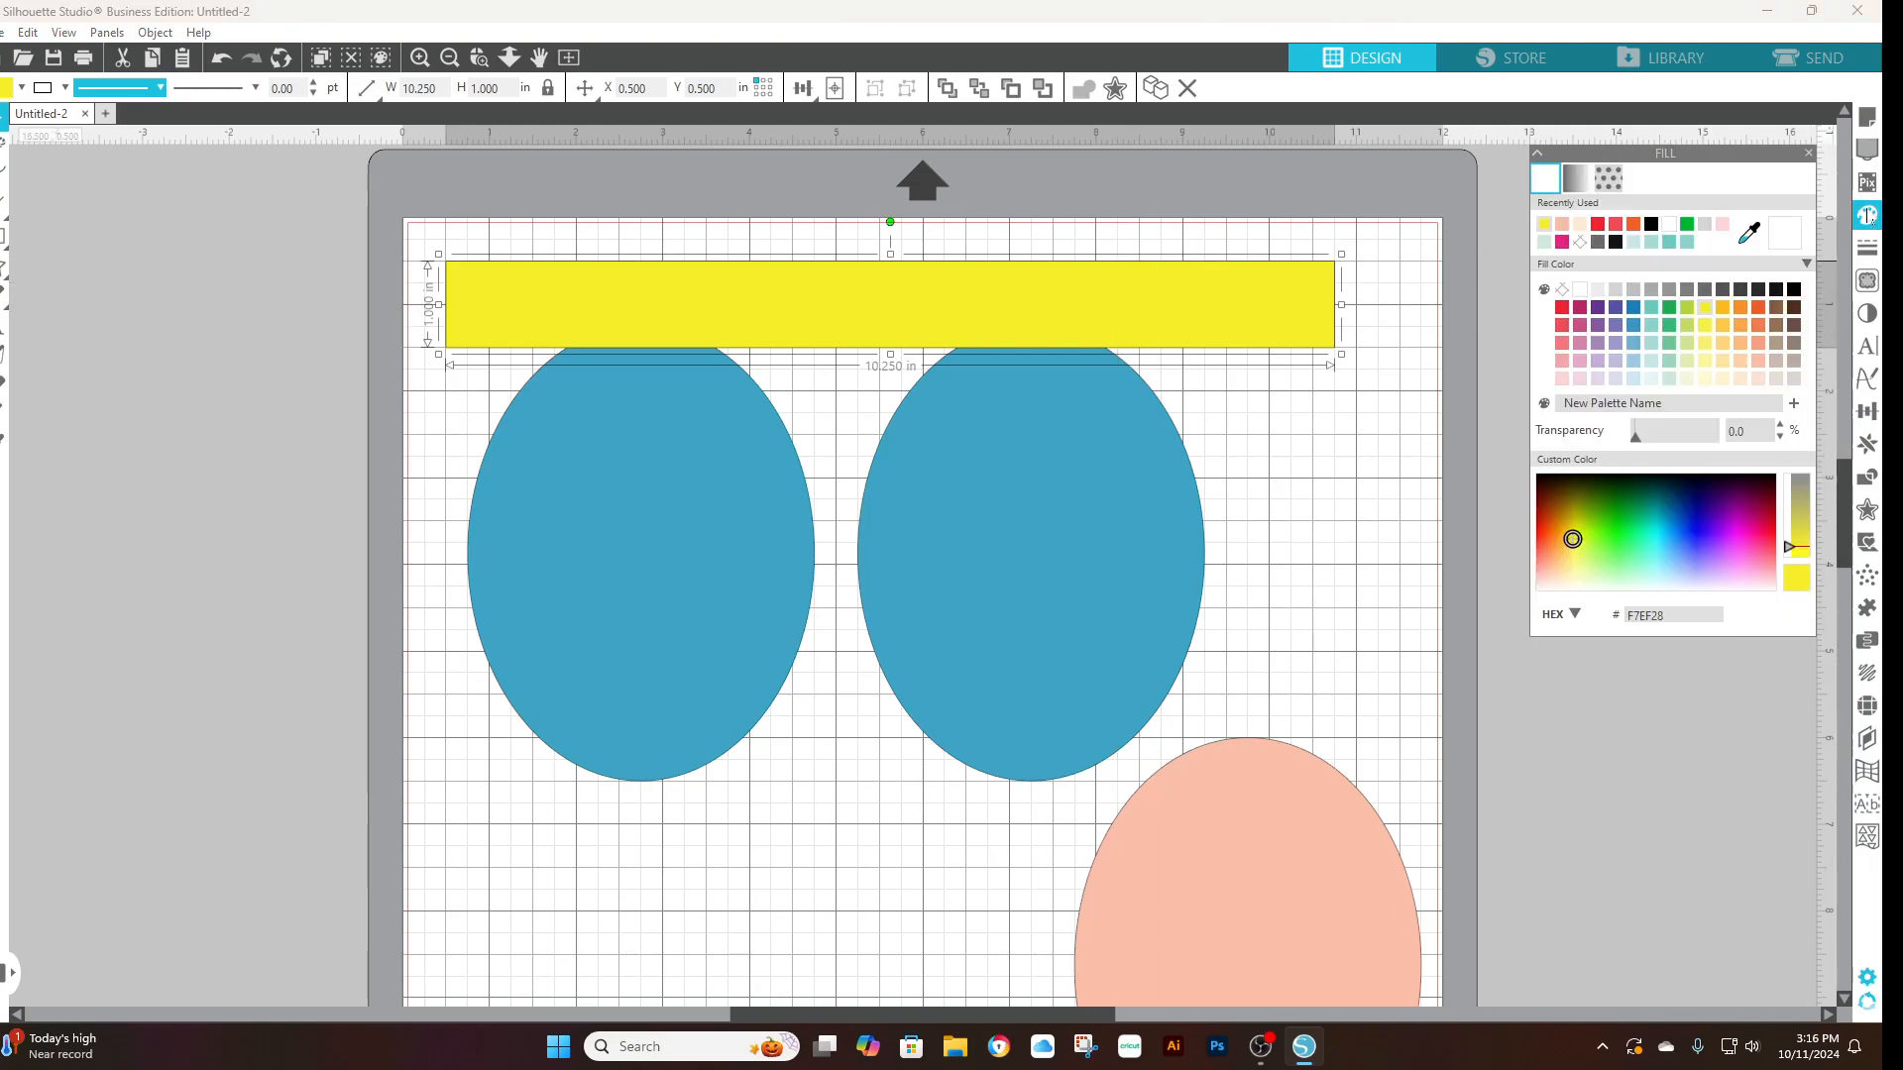
left_click(1758, 308)
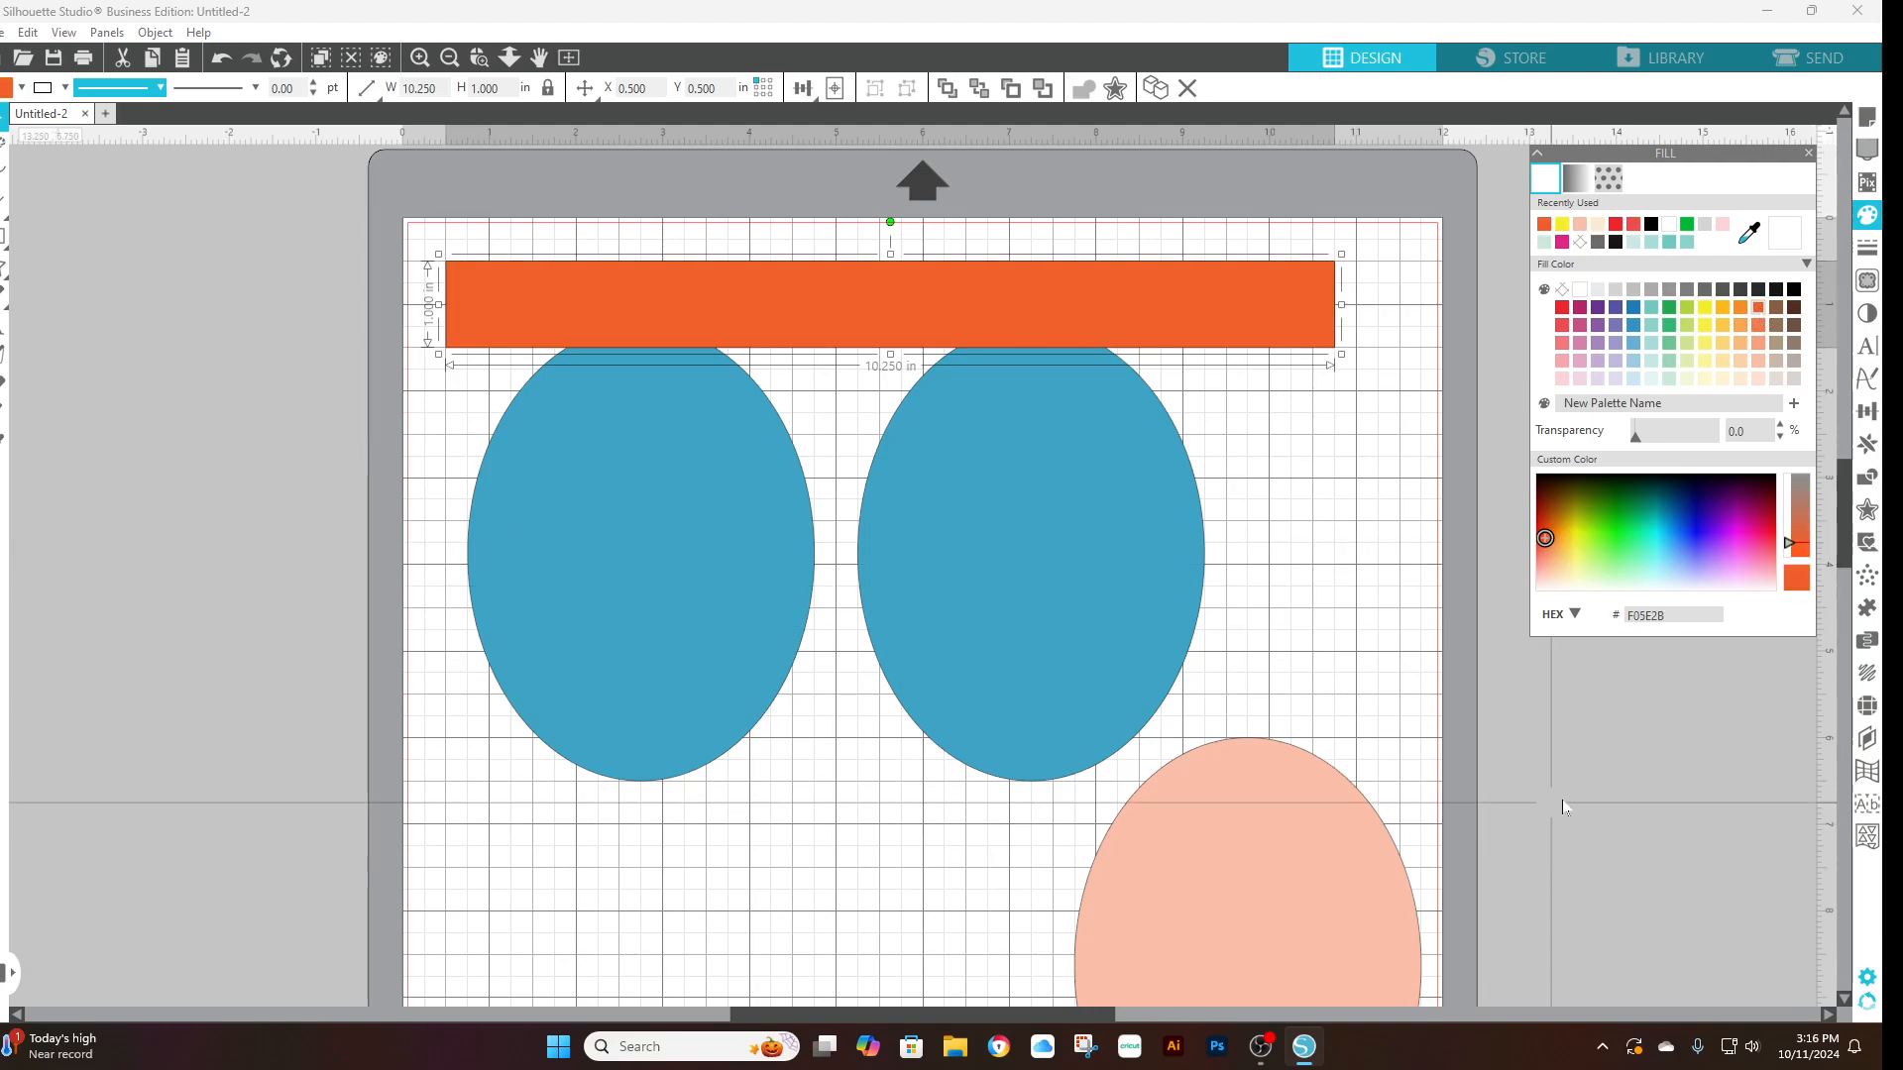
left_click(1554, 735)
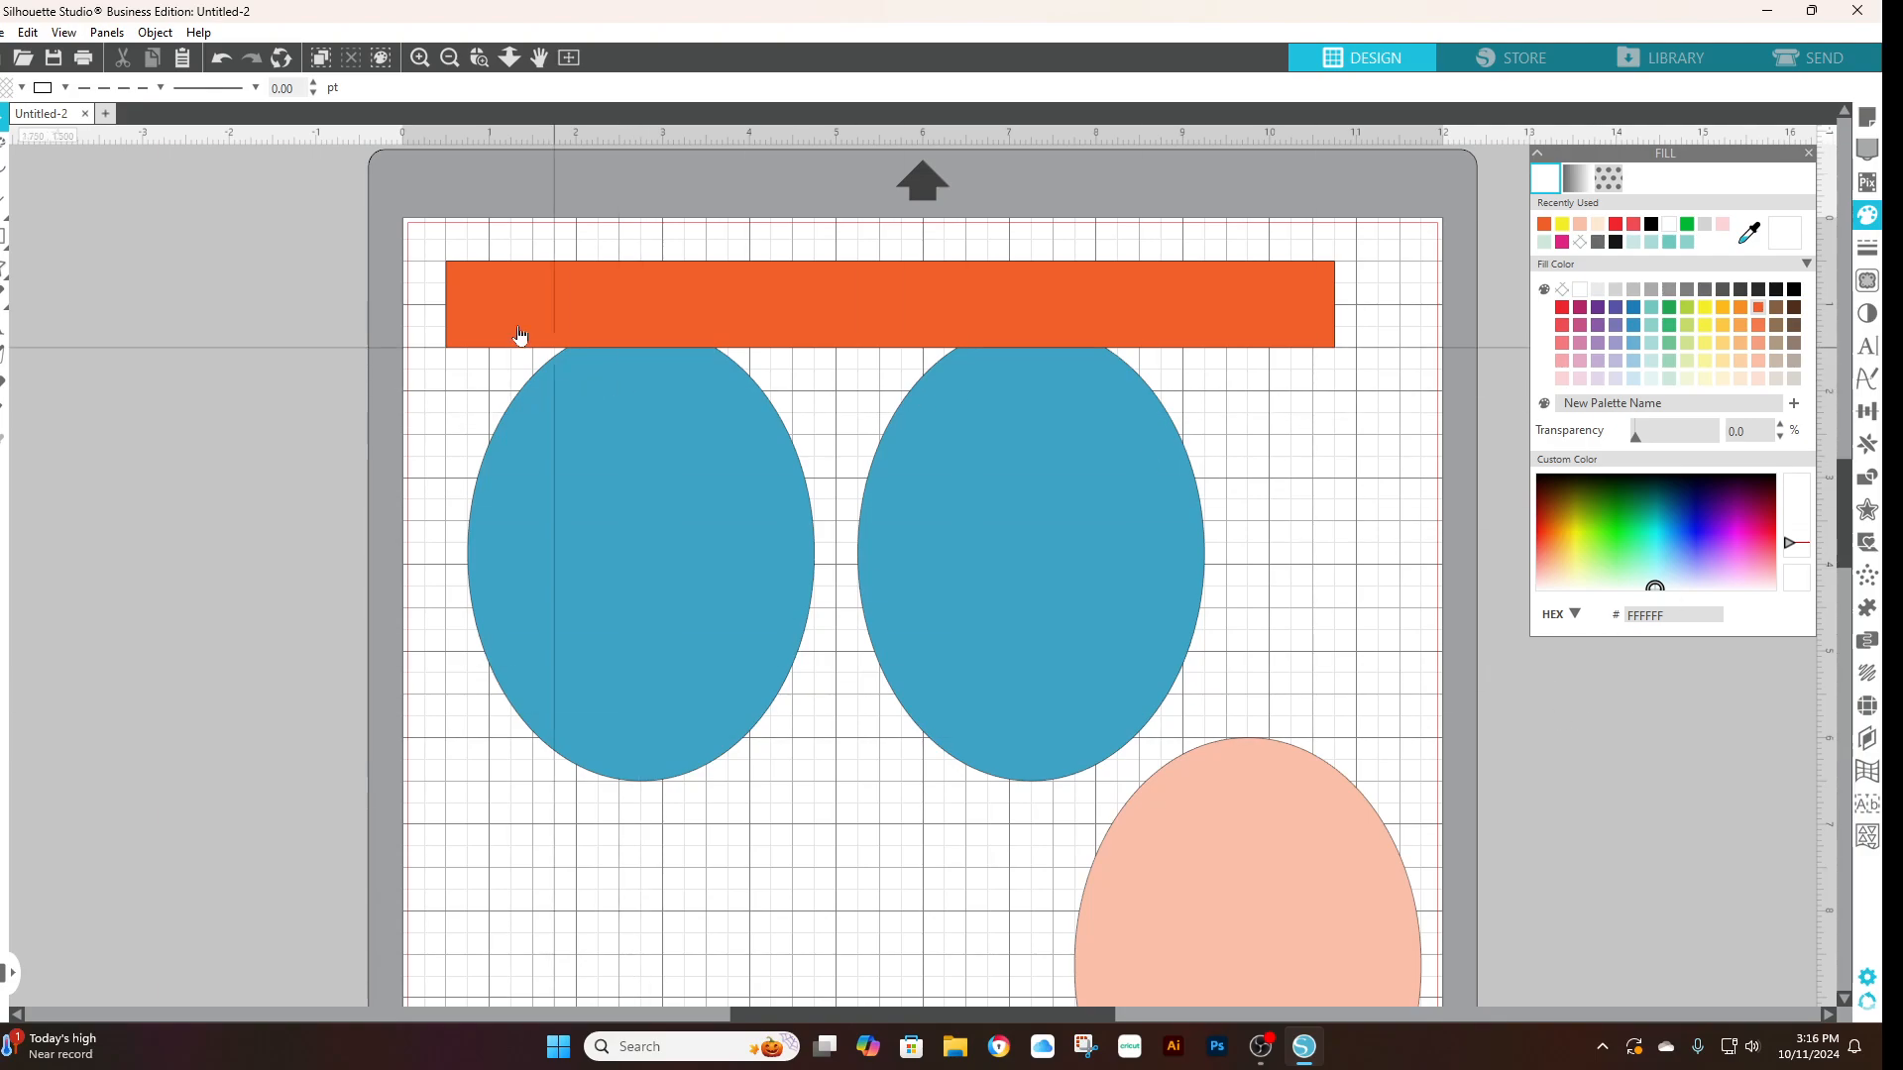
- View the shapes' cut lines in the Media Layout and return to the Design Layout
left_click(62, 33)
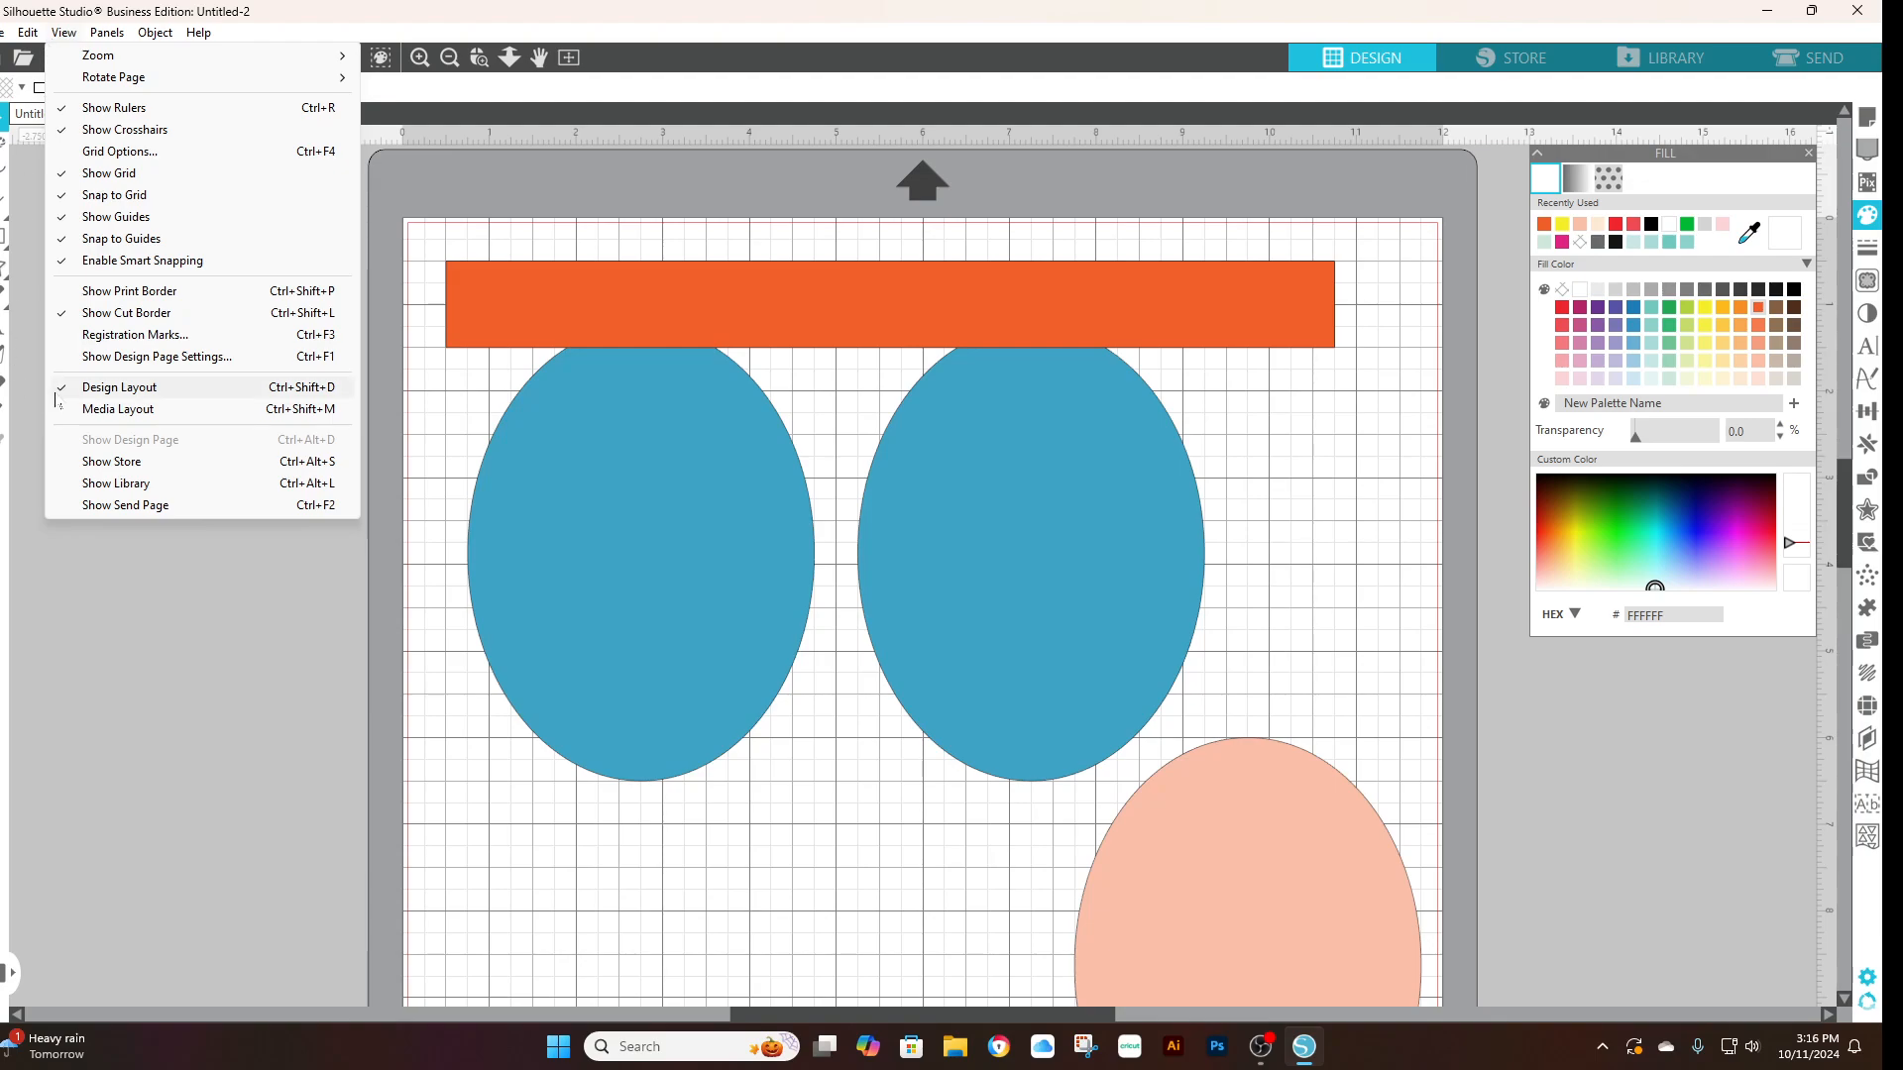
left_click(117, 410)
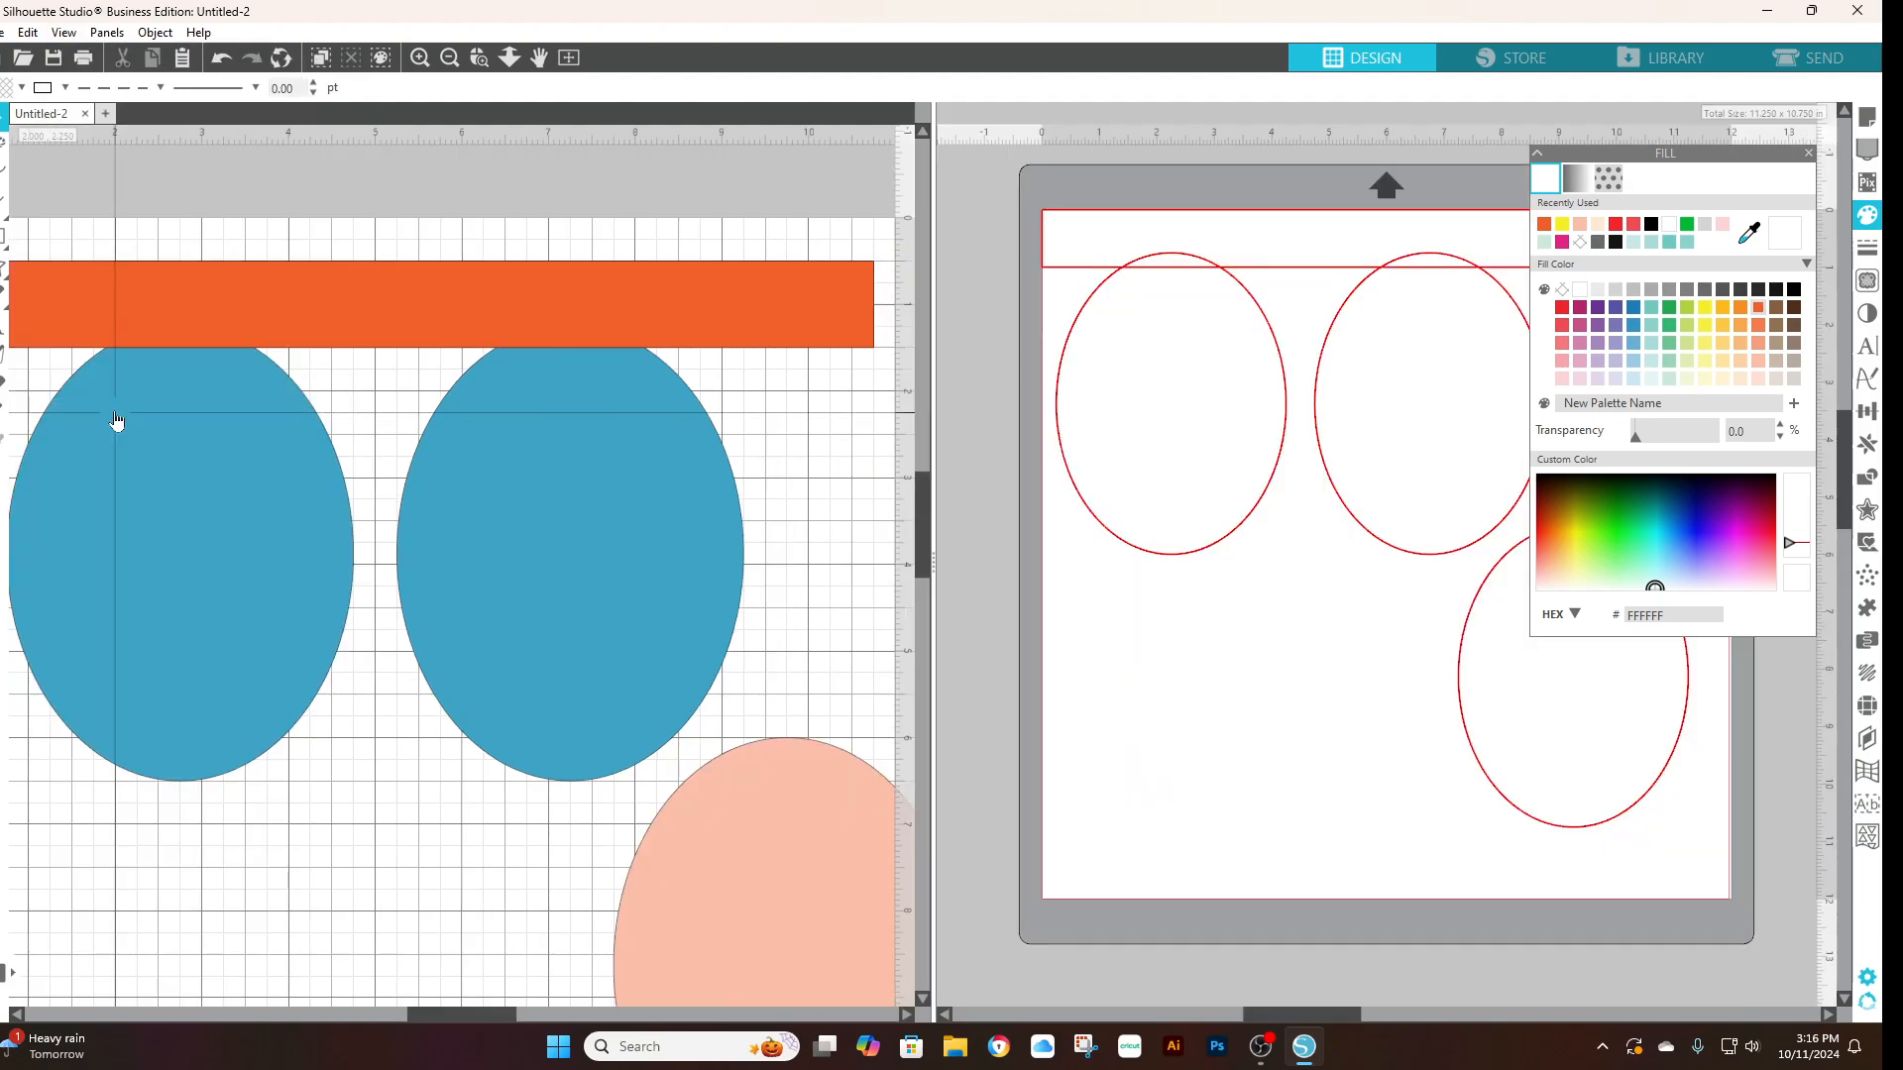
left_click(28, 31)
left_click(62, 57)
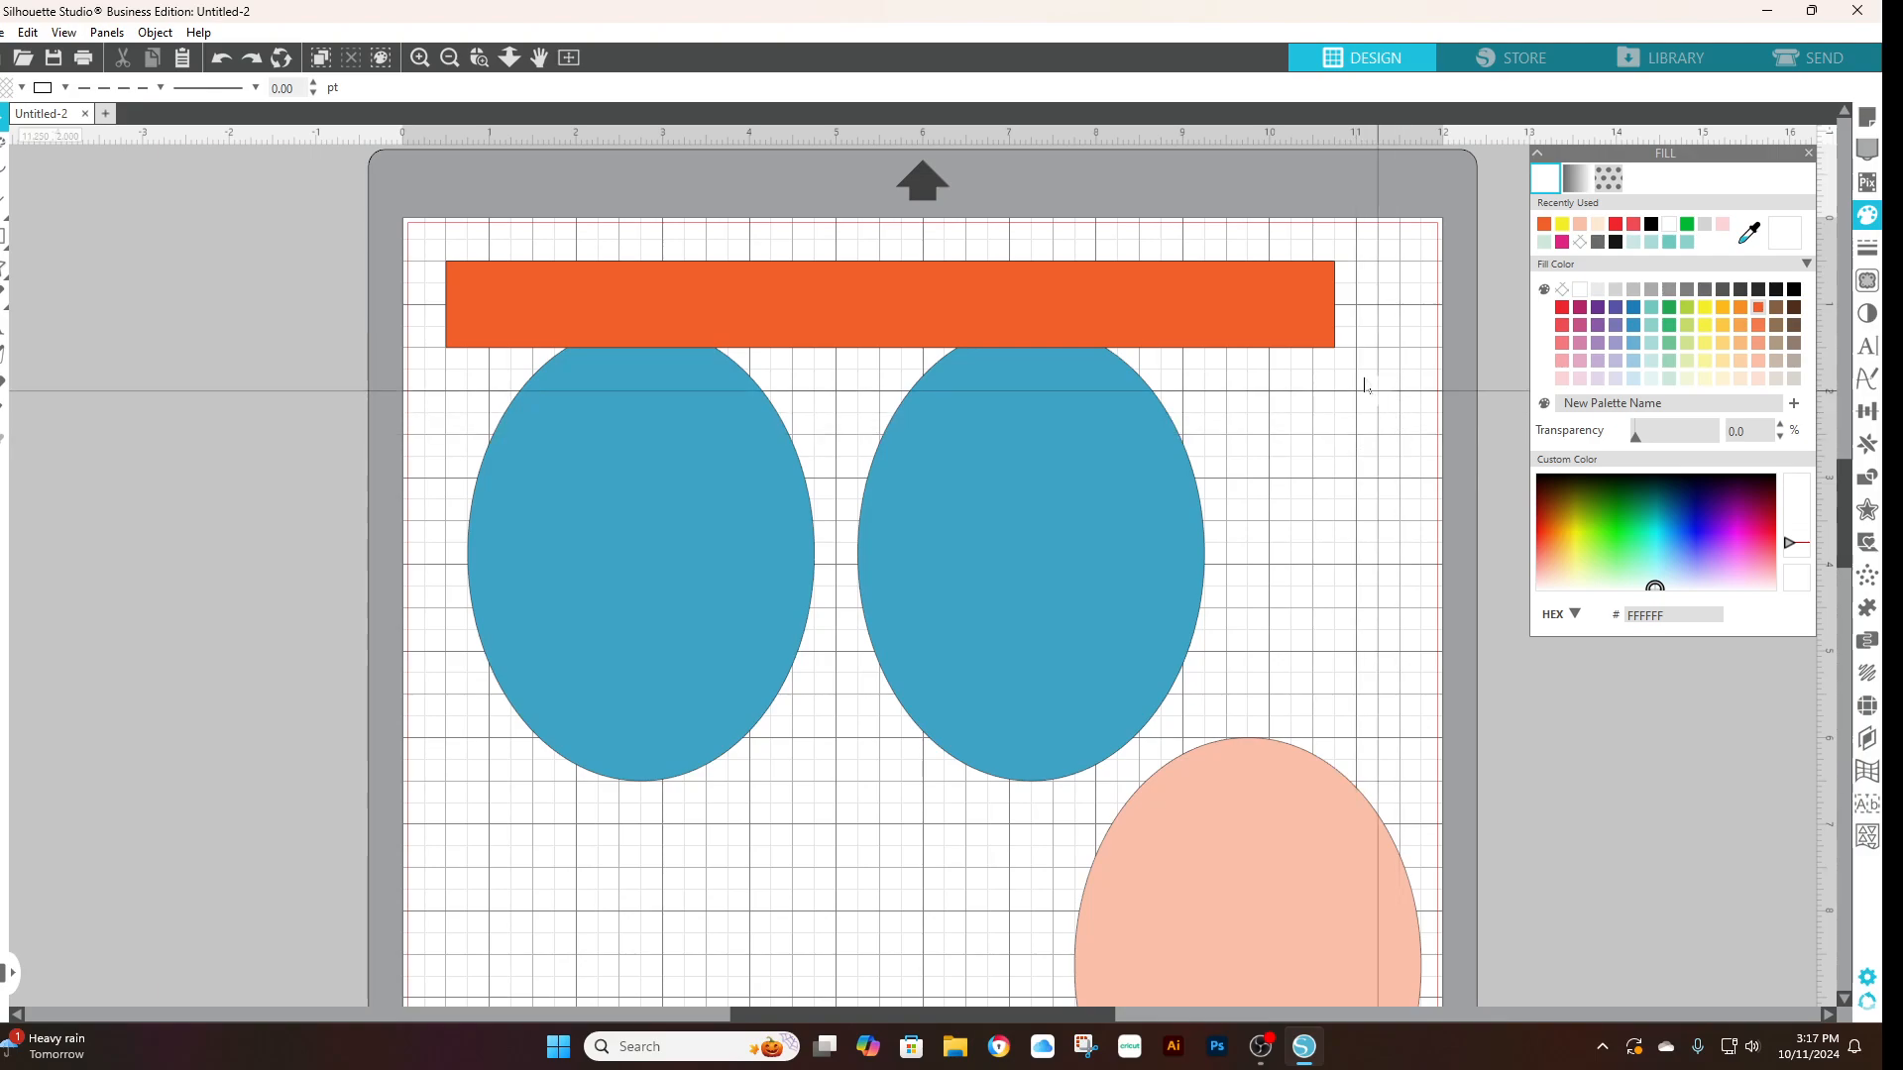
- Subtract the orange rectangle from the right blue ellipse to cut off its top
left_click(1108, 303)
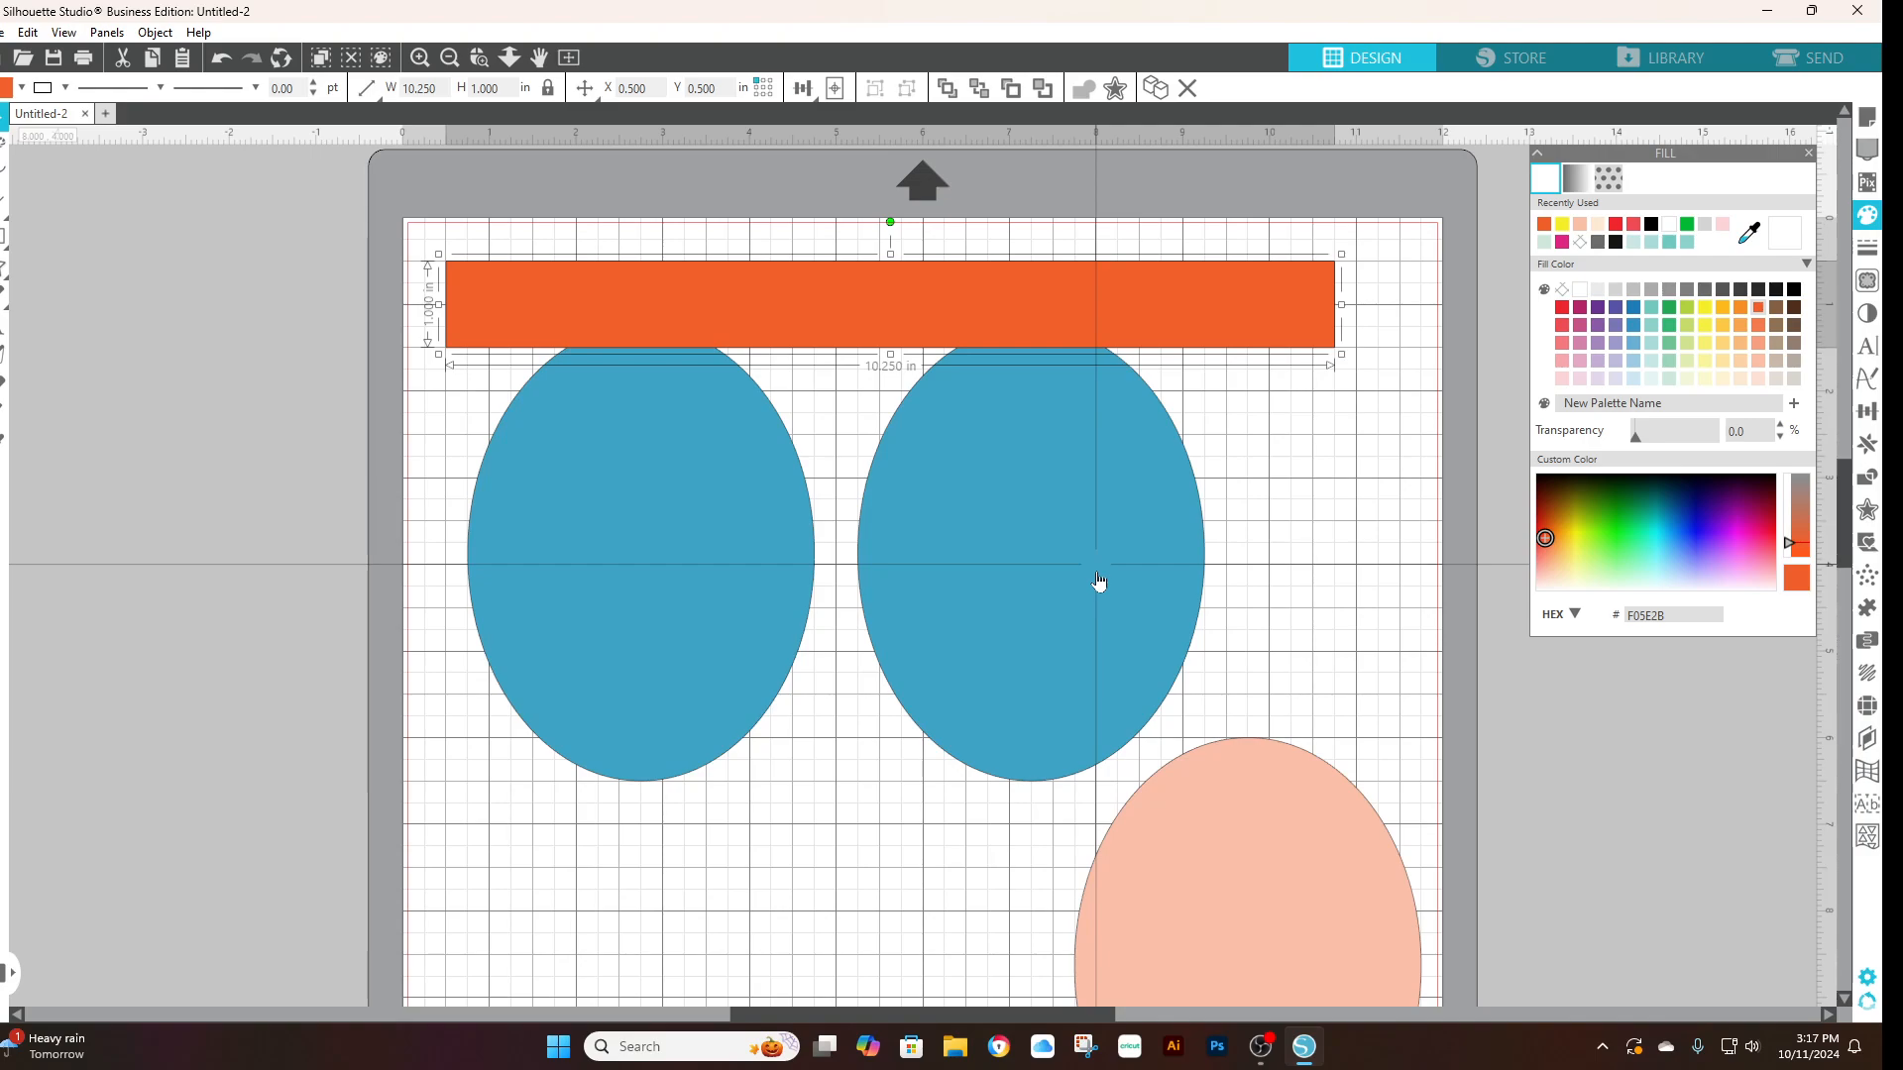
left_click(1137, 550, "shift")
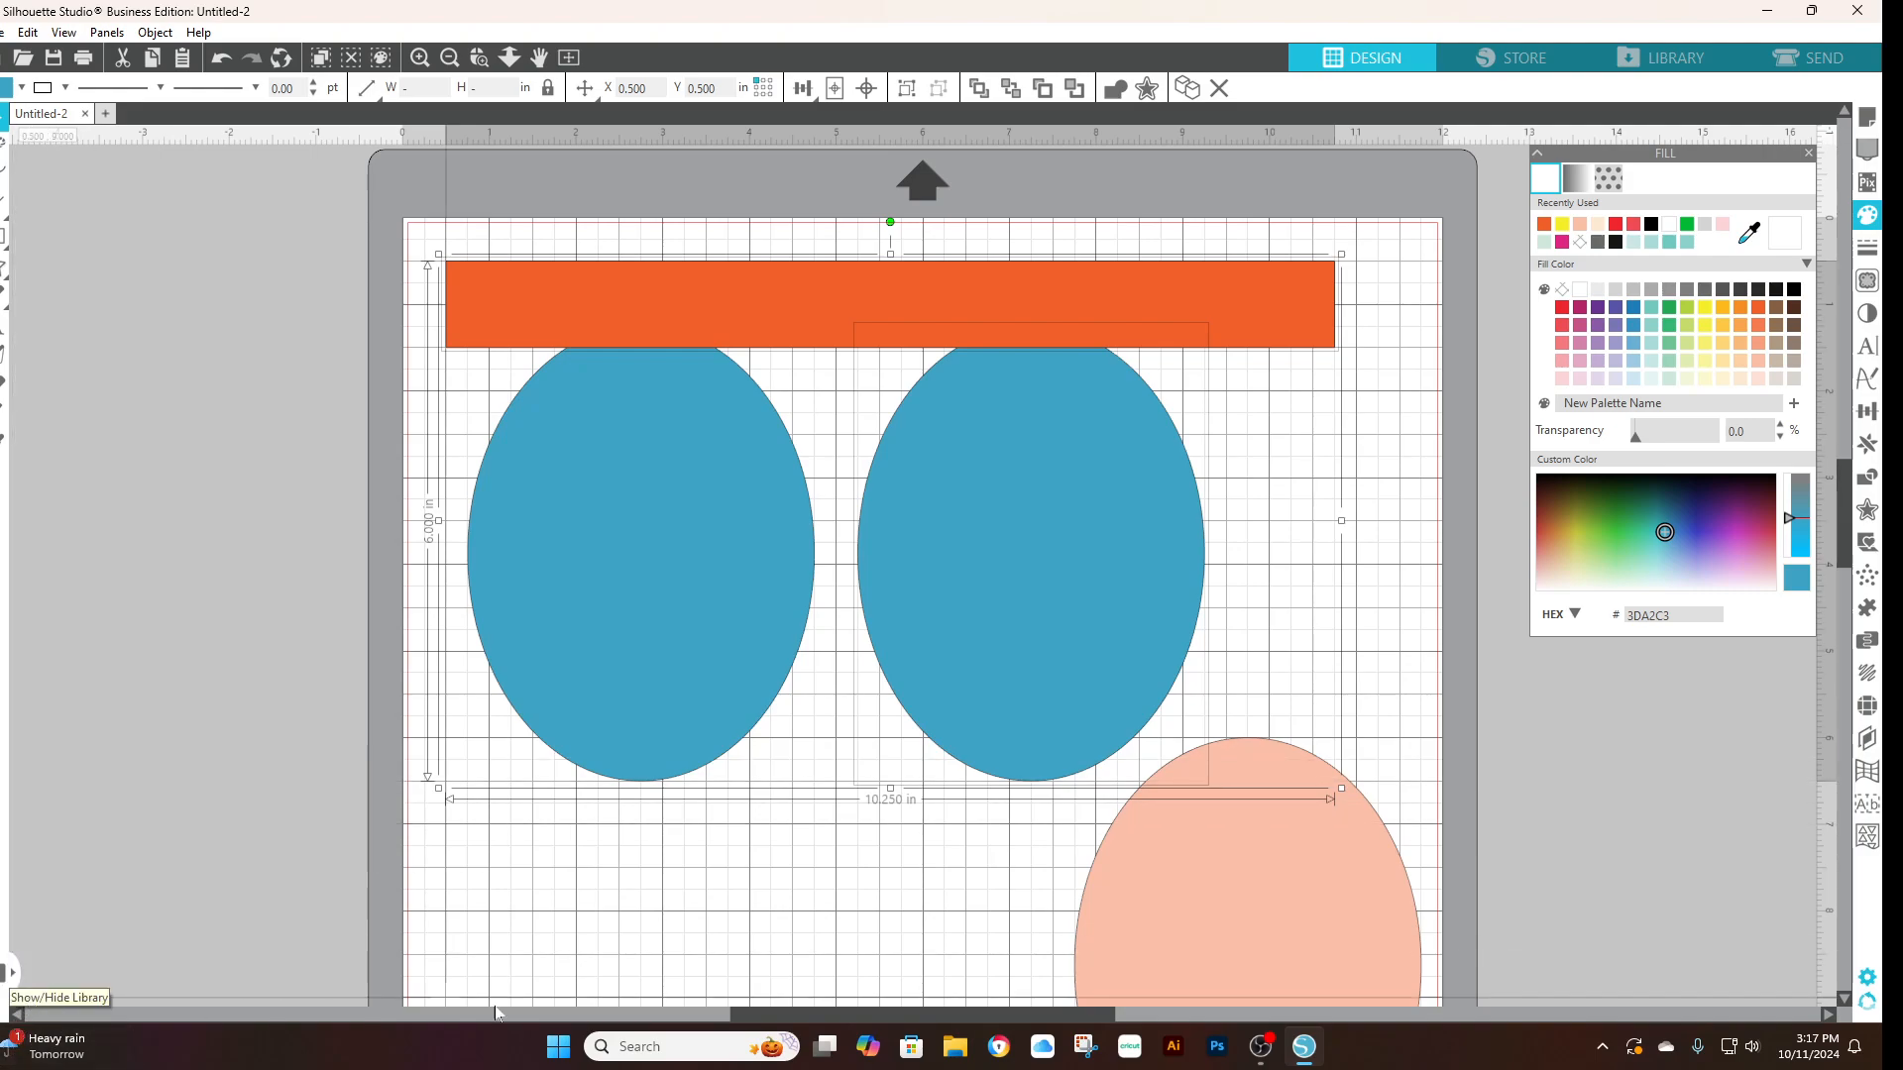
left_click(1869, 480)
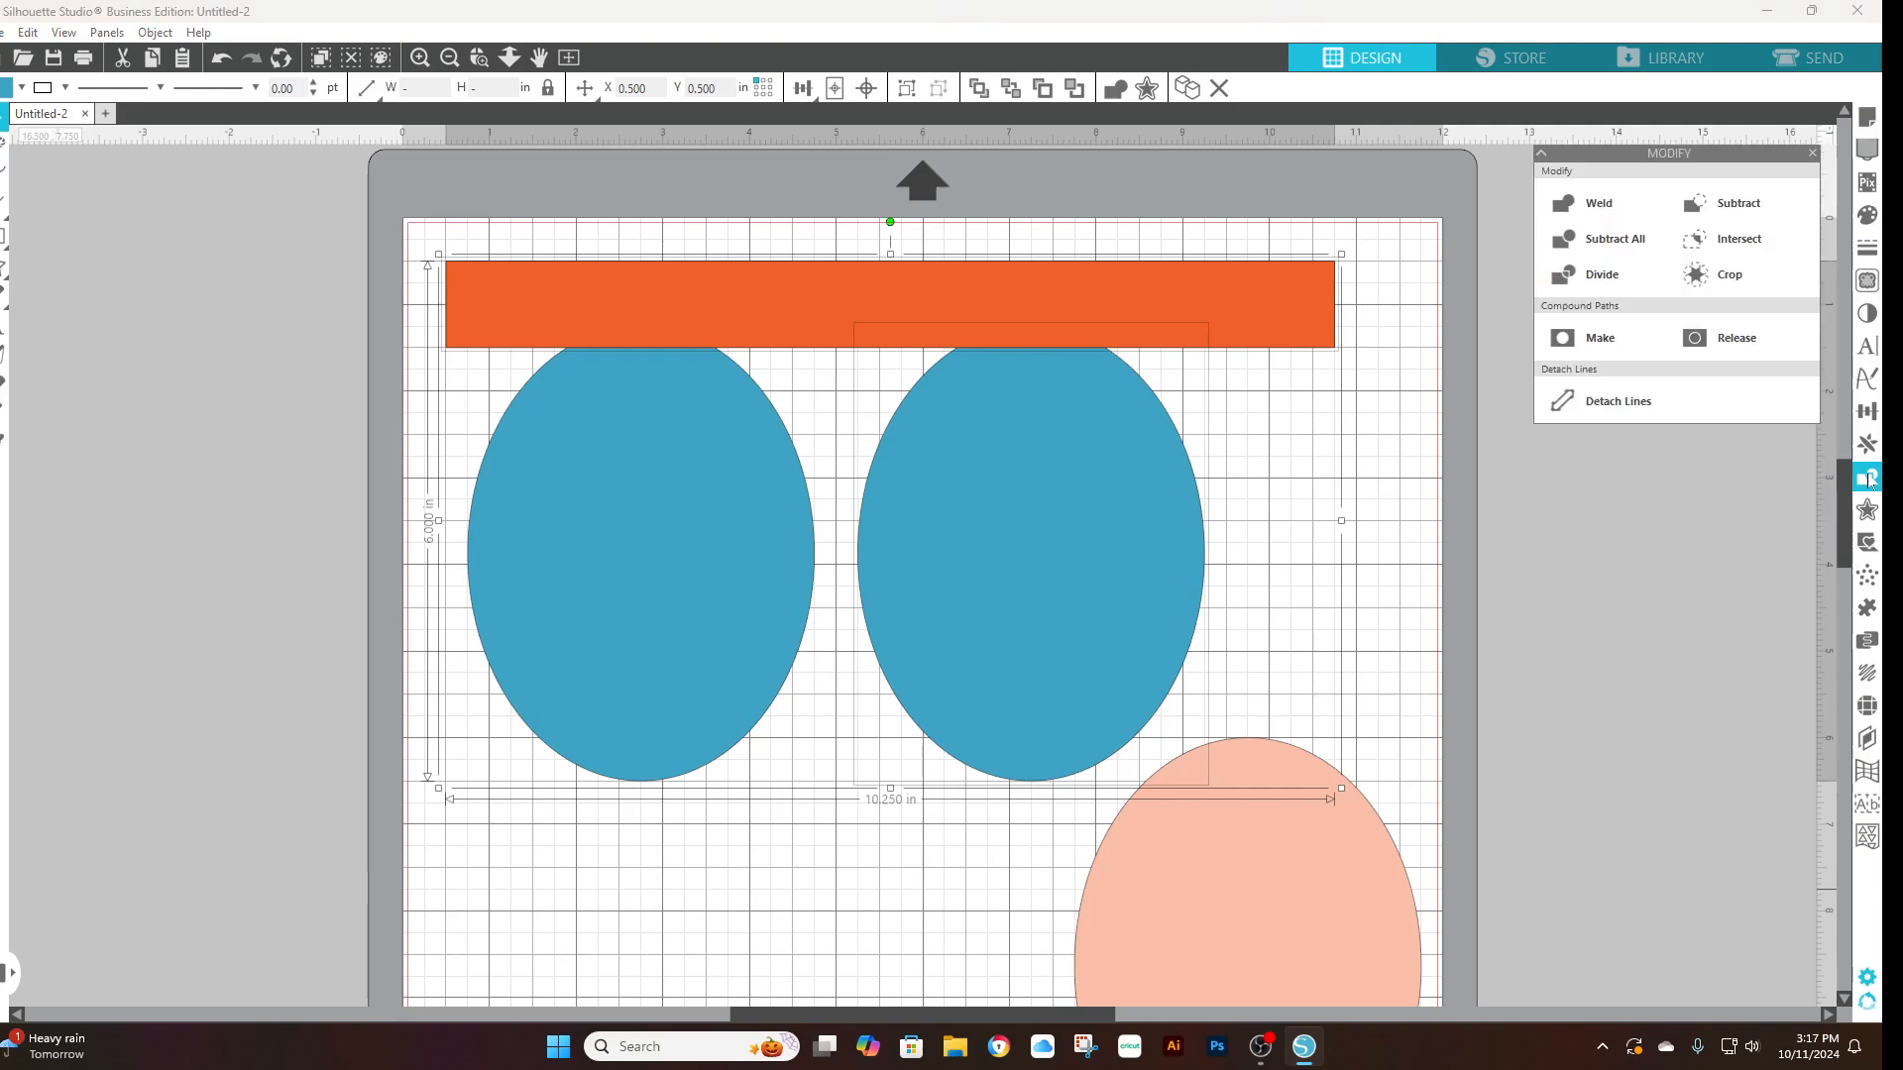
left_click(1720, 208)
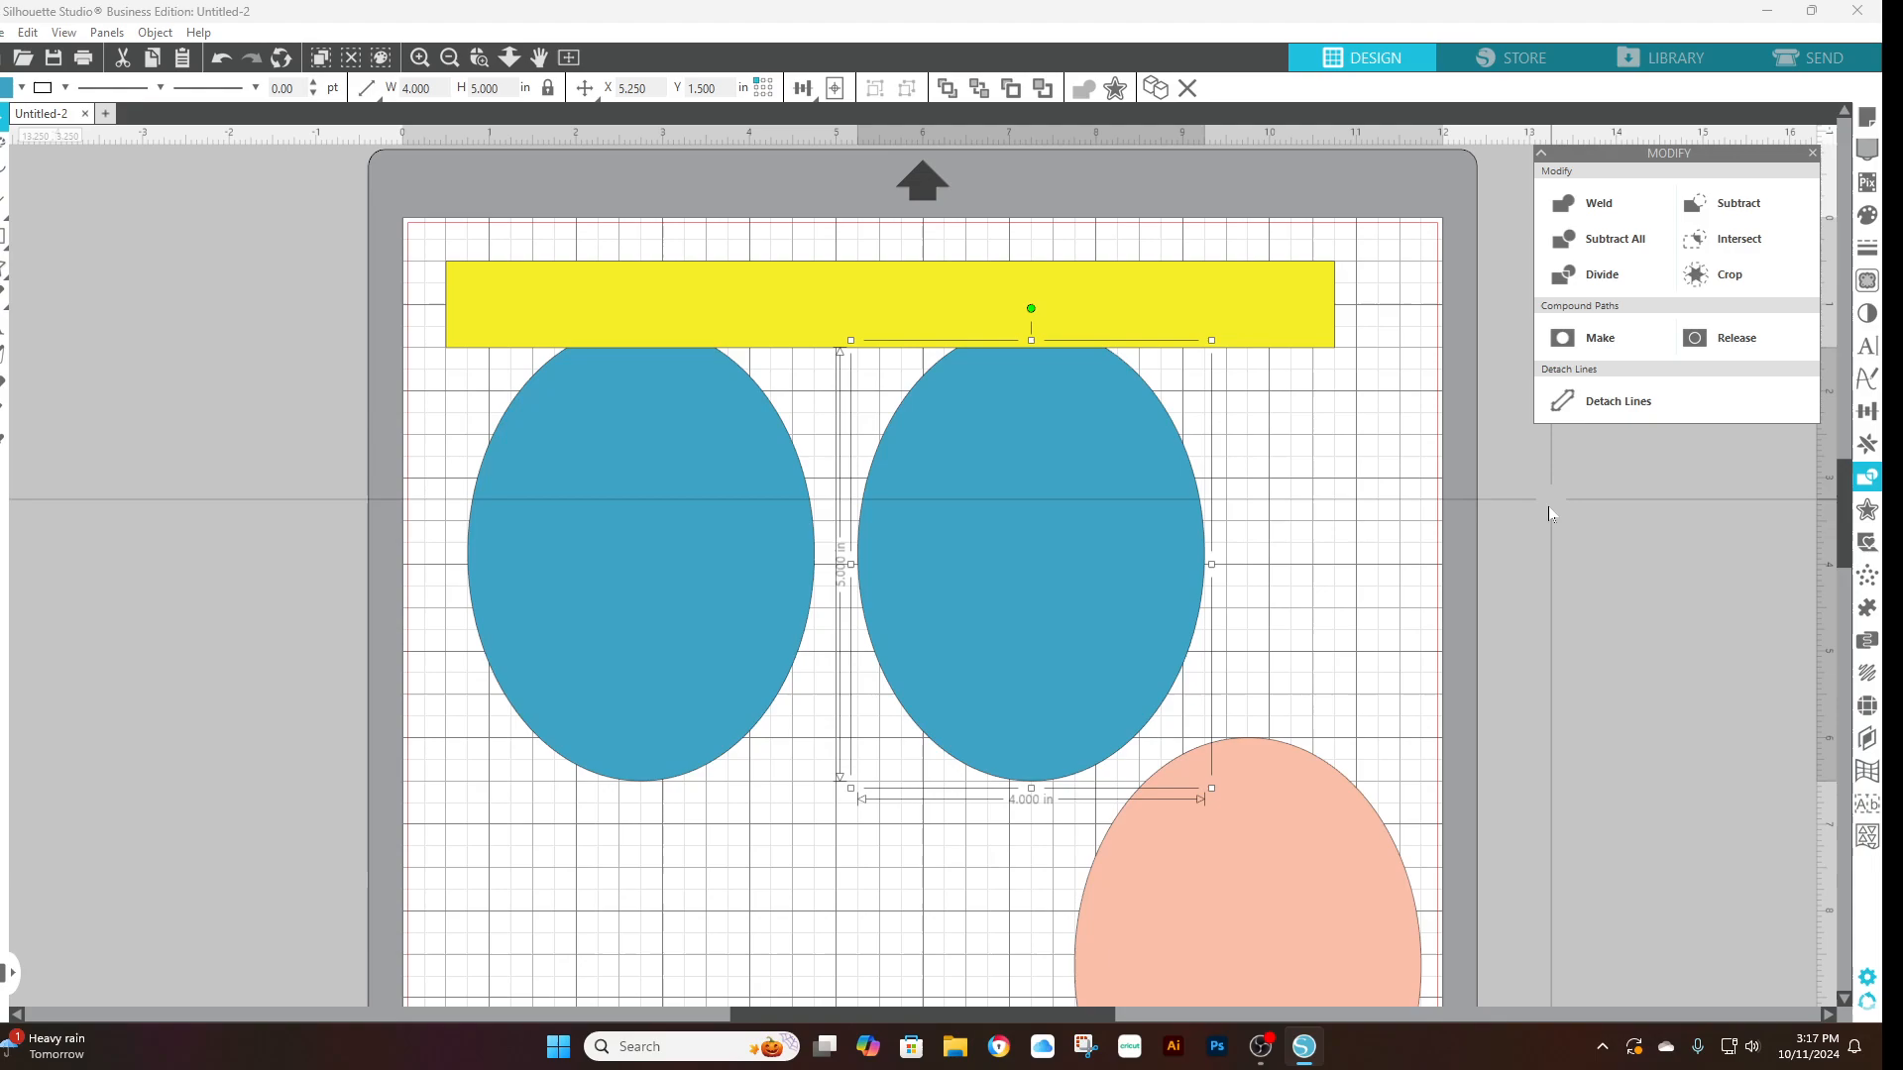
left_click(1405, 464)
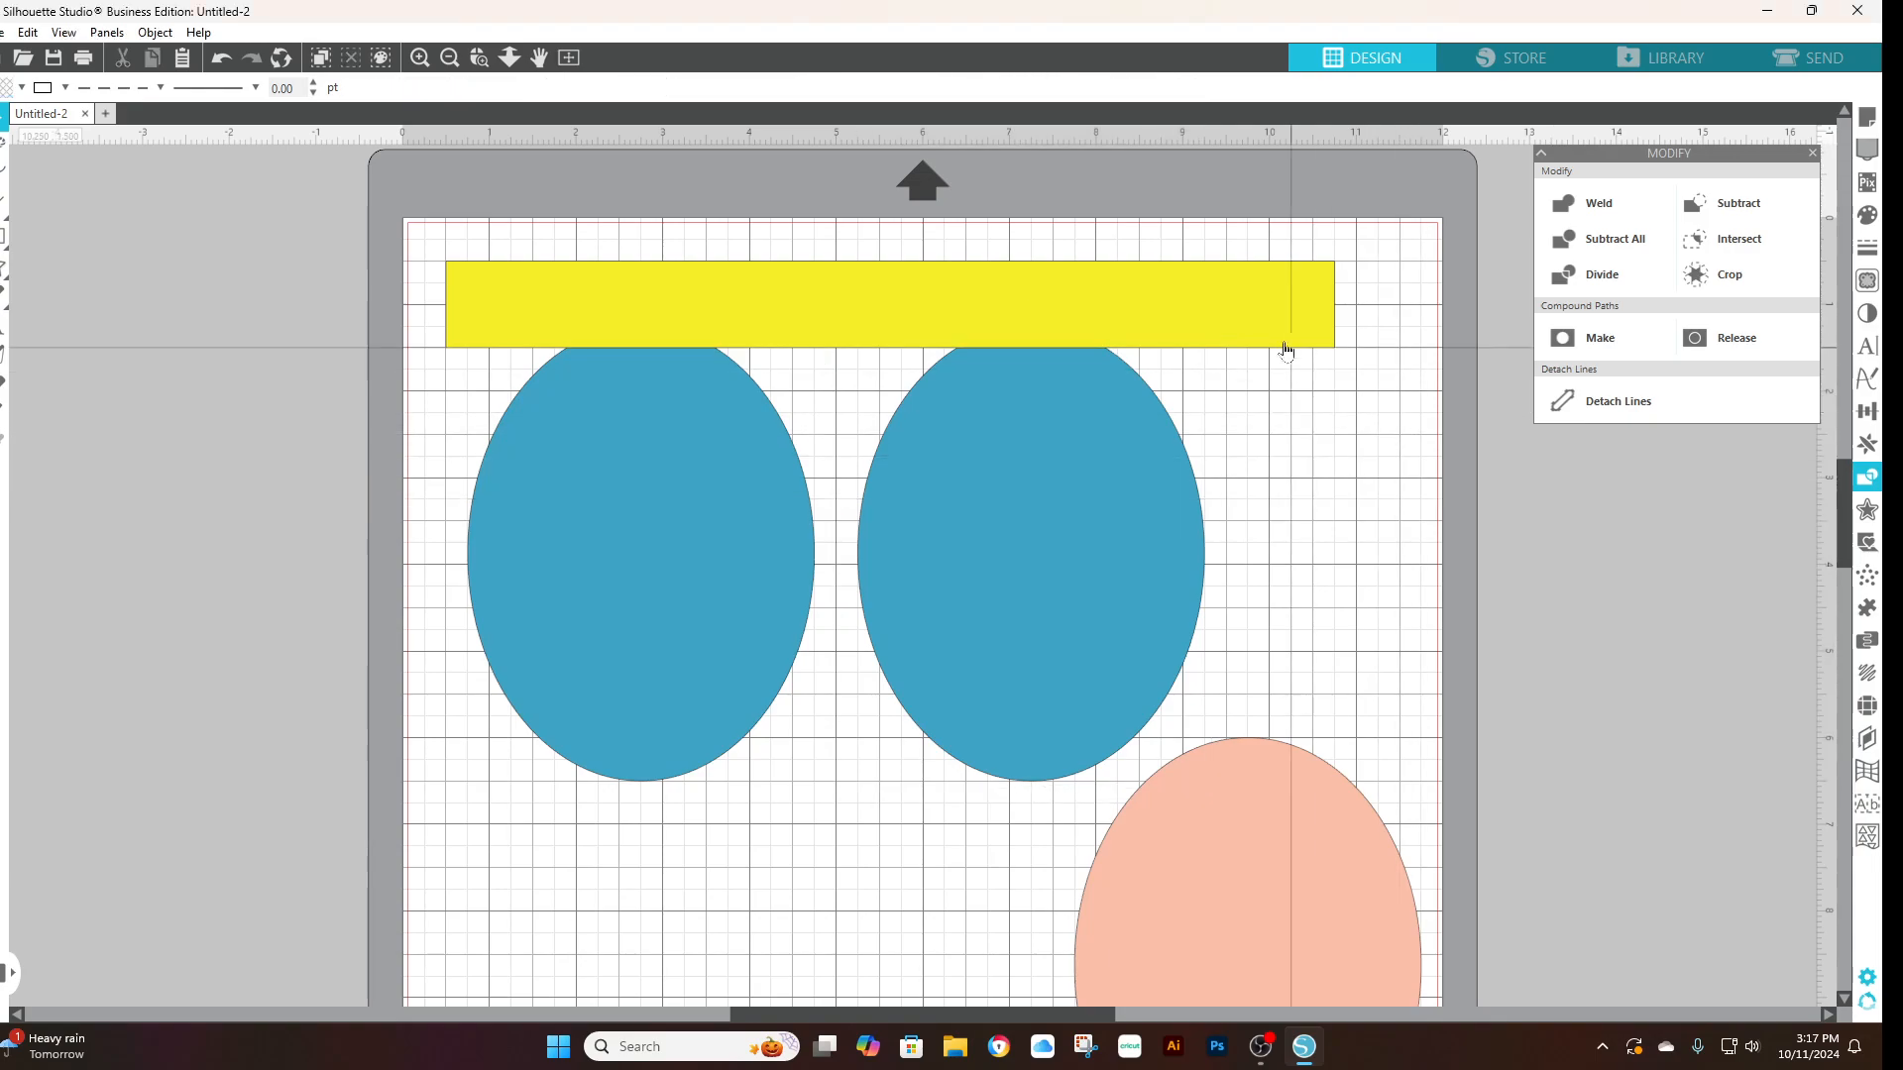
- Subtract the remaining yellow rectangle from the left blue ellipse to cut off its top
left_click(609, 302)
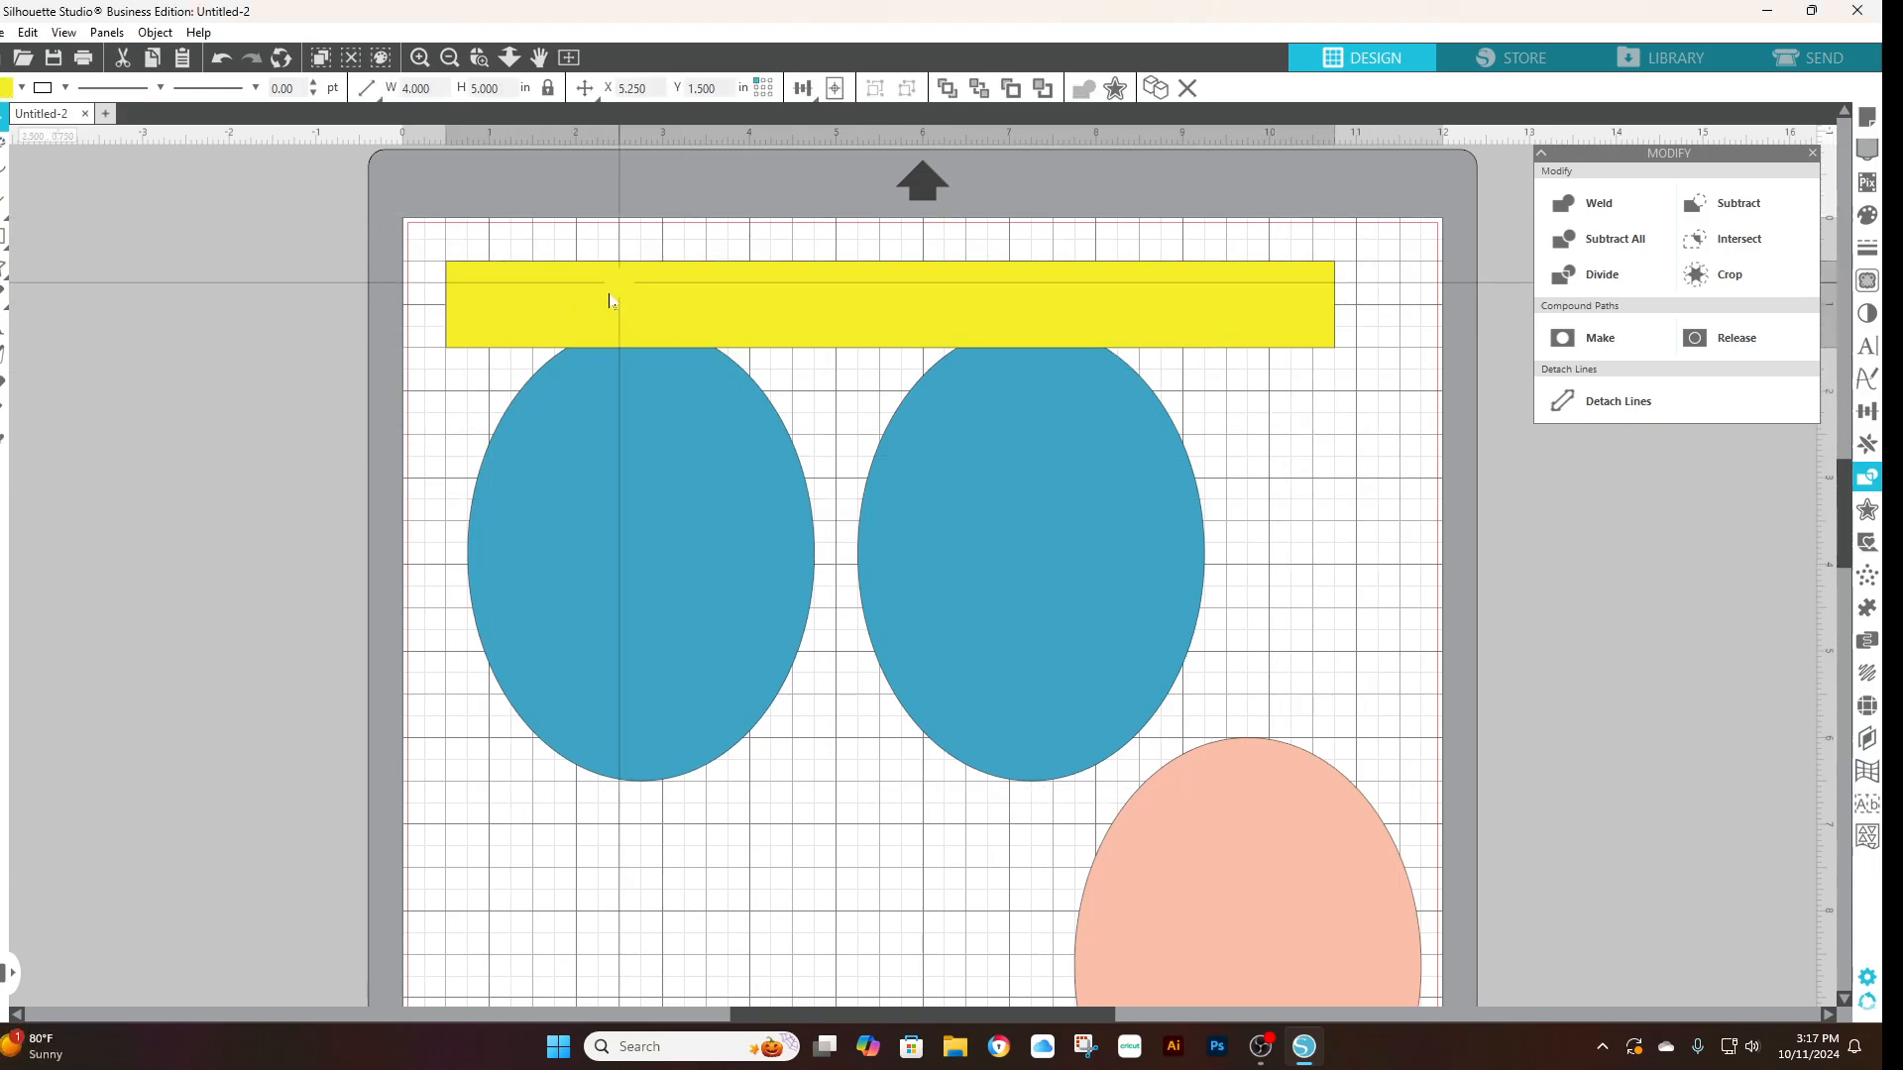
left_click(619, 535, "shift")
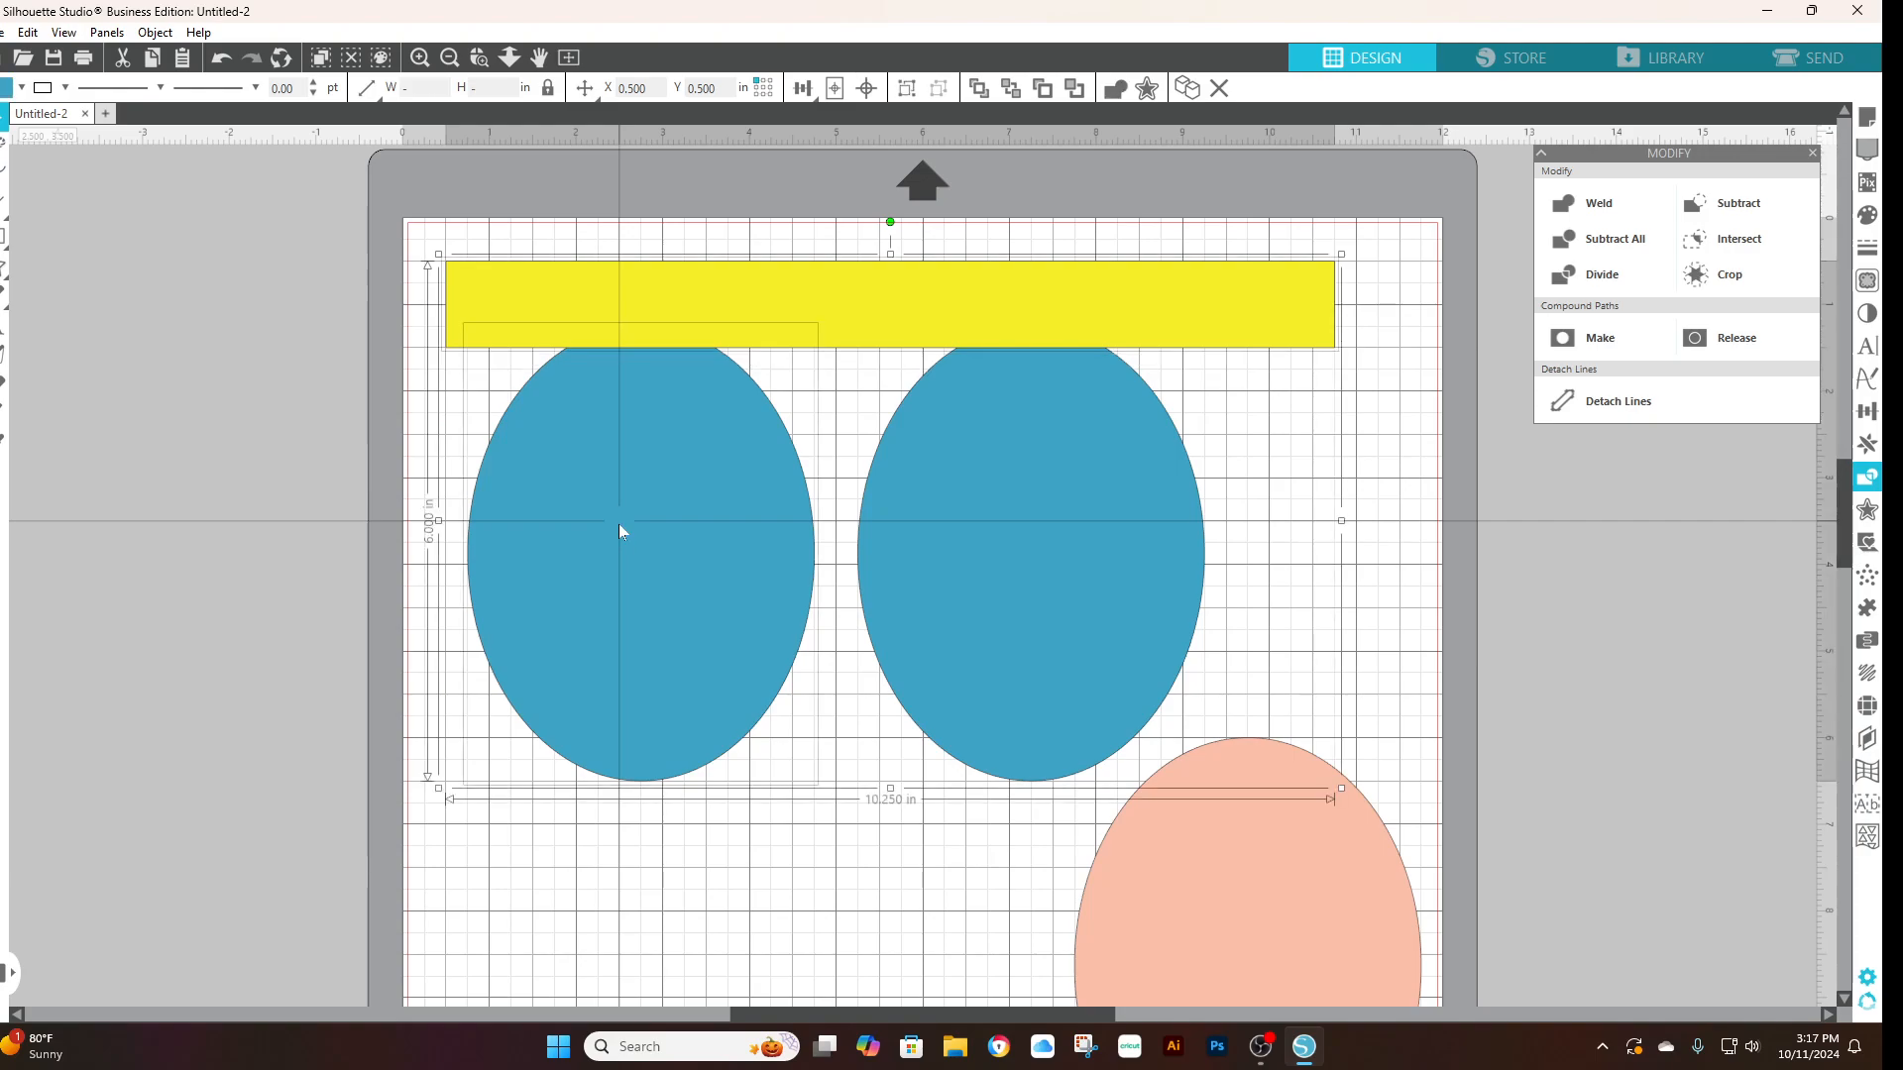
left_click(1717, 211)
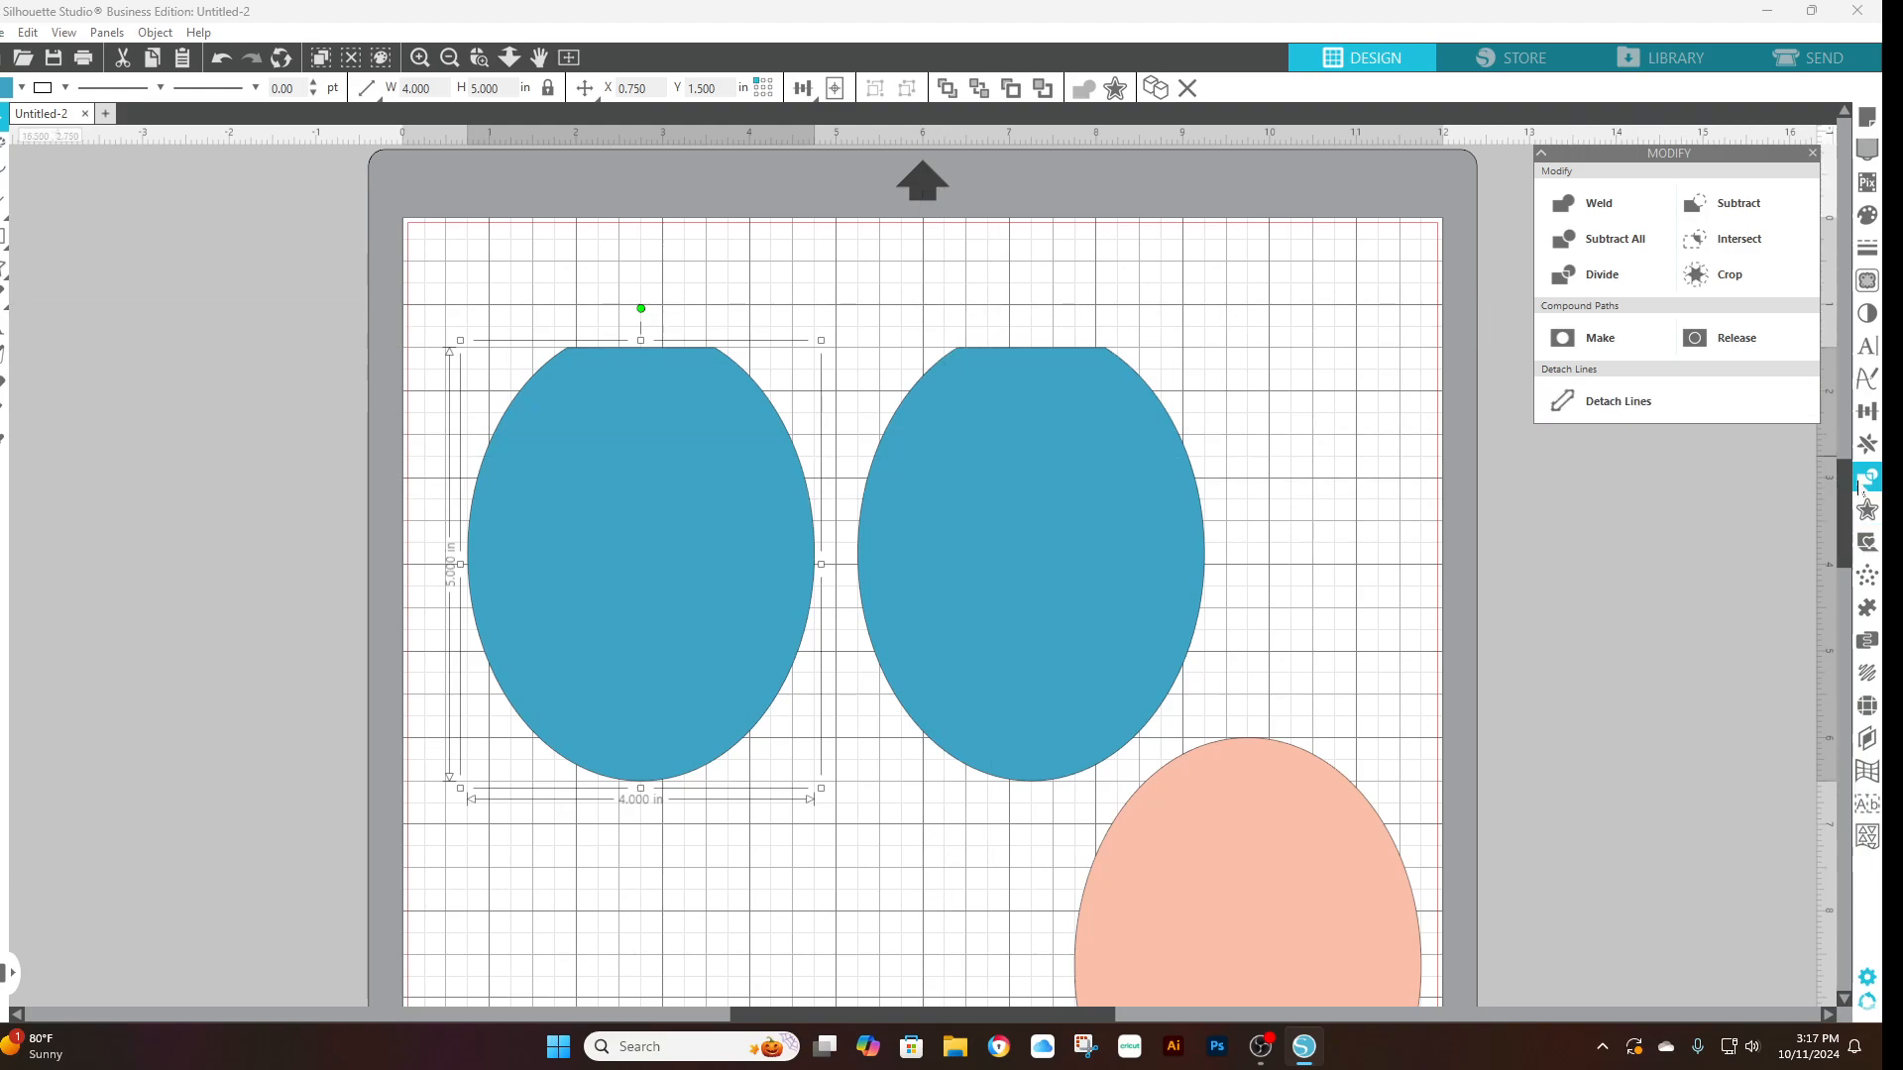
- Rotate the left trimmed blue ellipse to 90°
left_click(1868, 413)
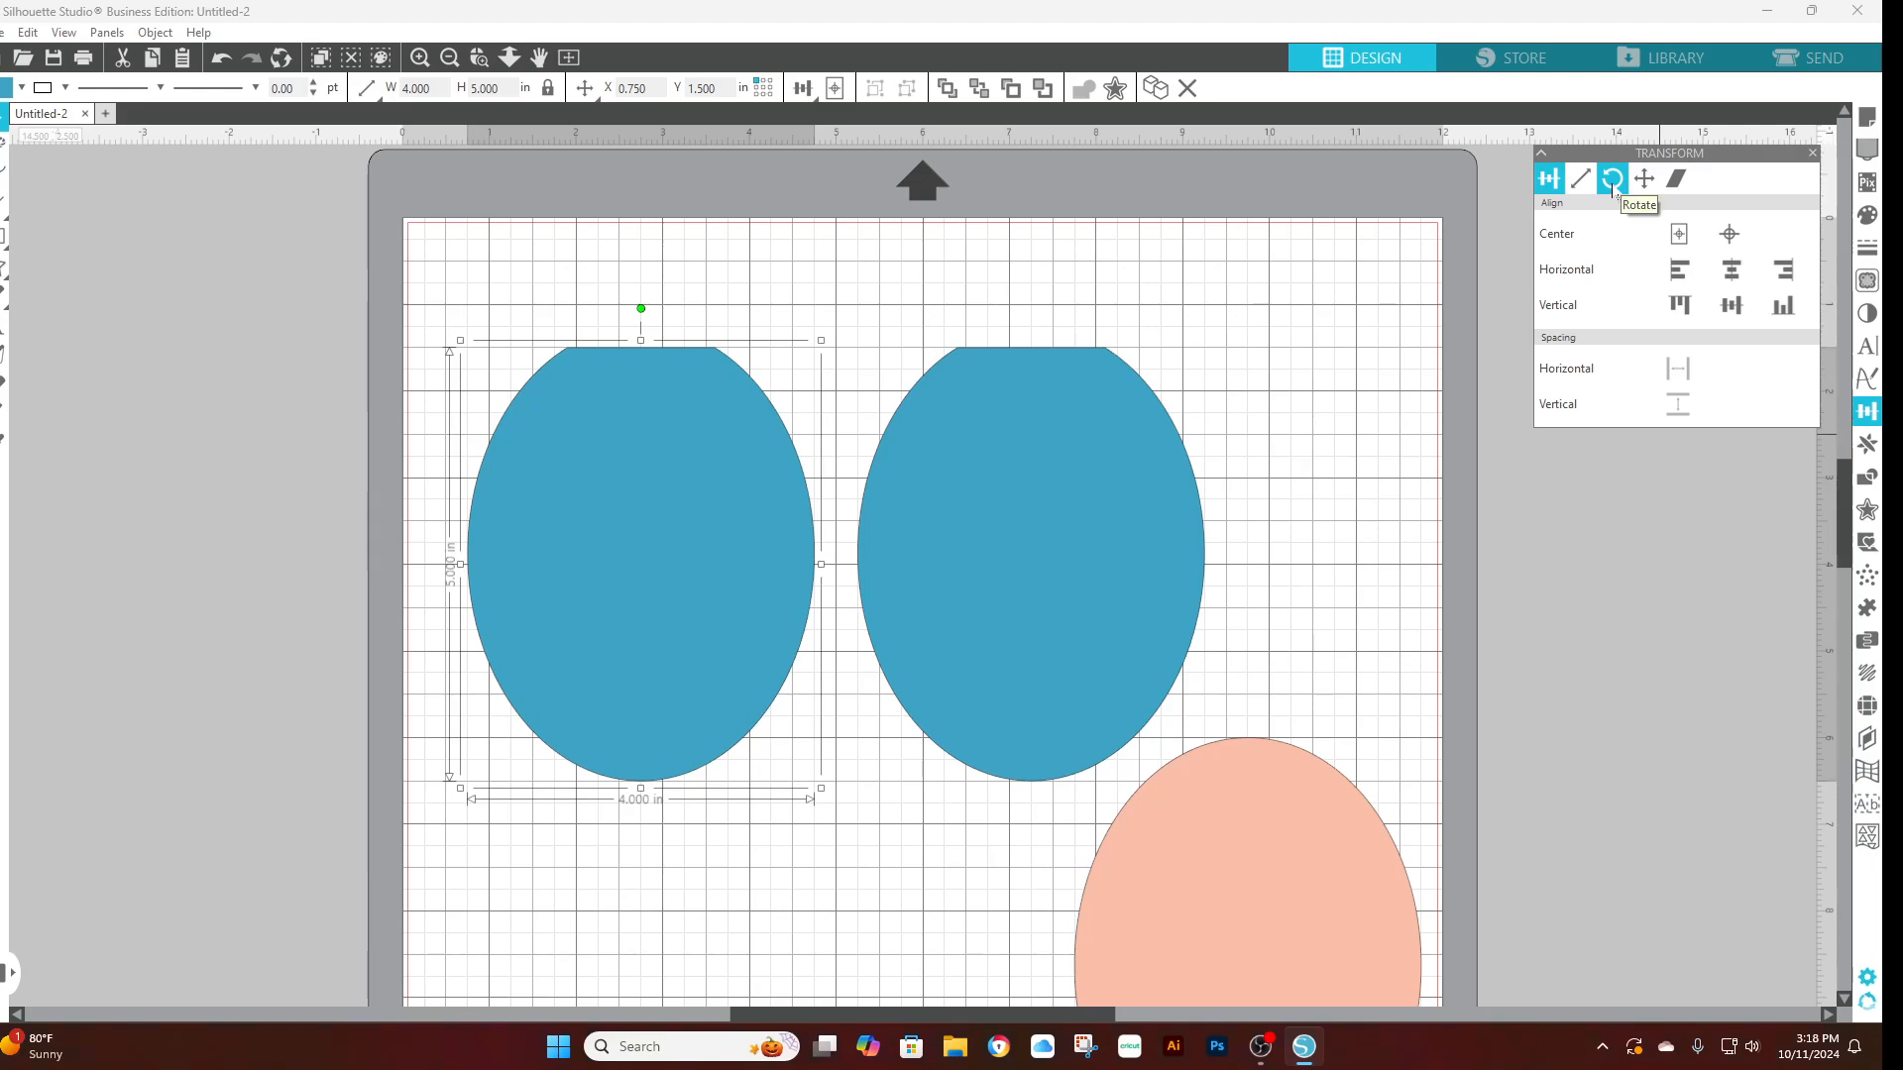
left_click(1613, 180)
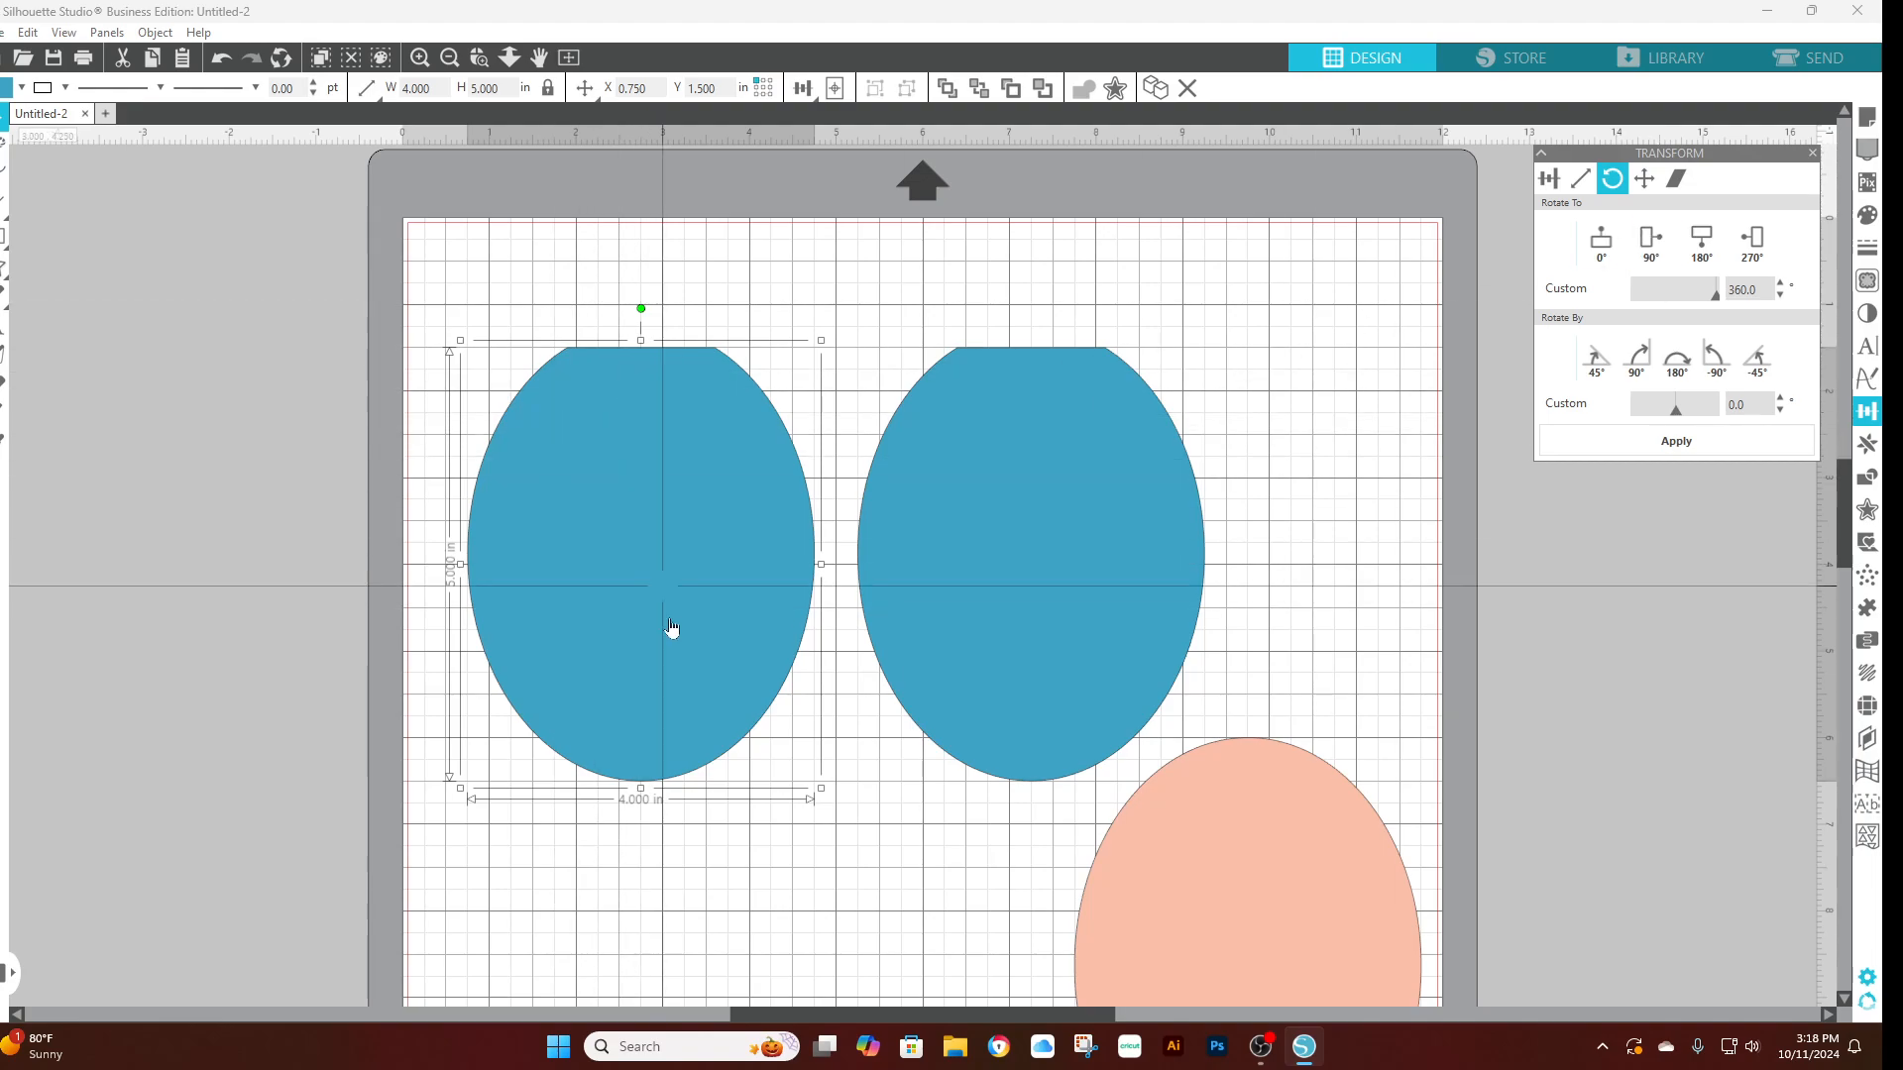
left_click(1650, 243)
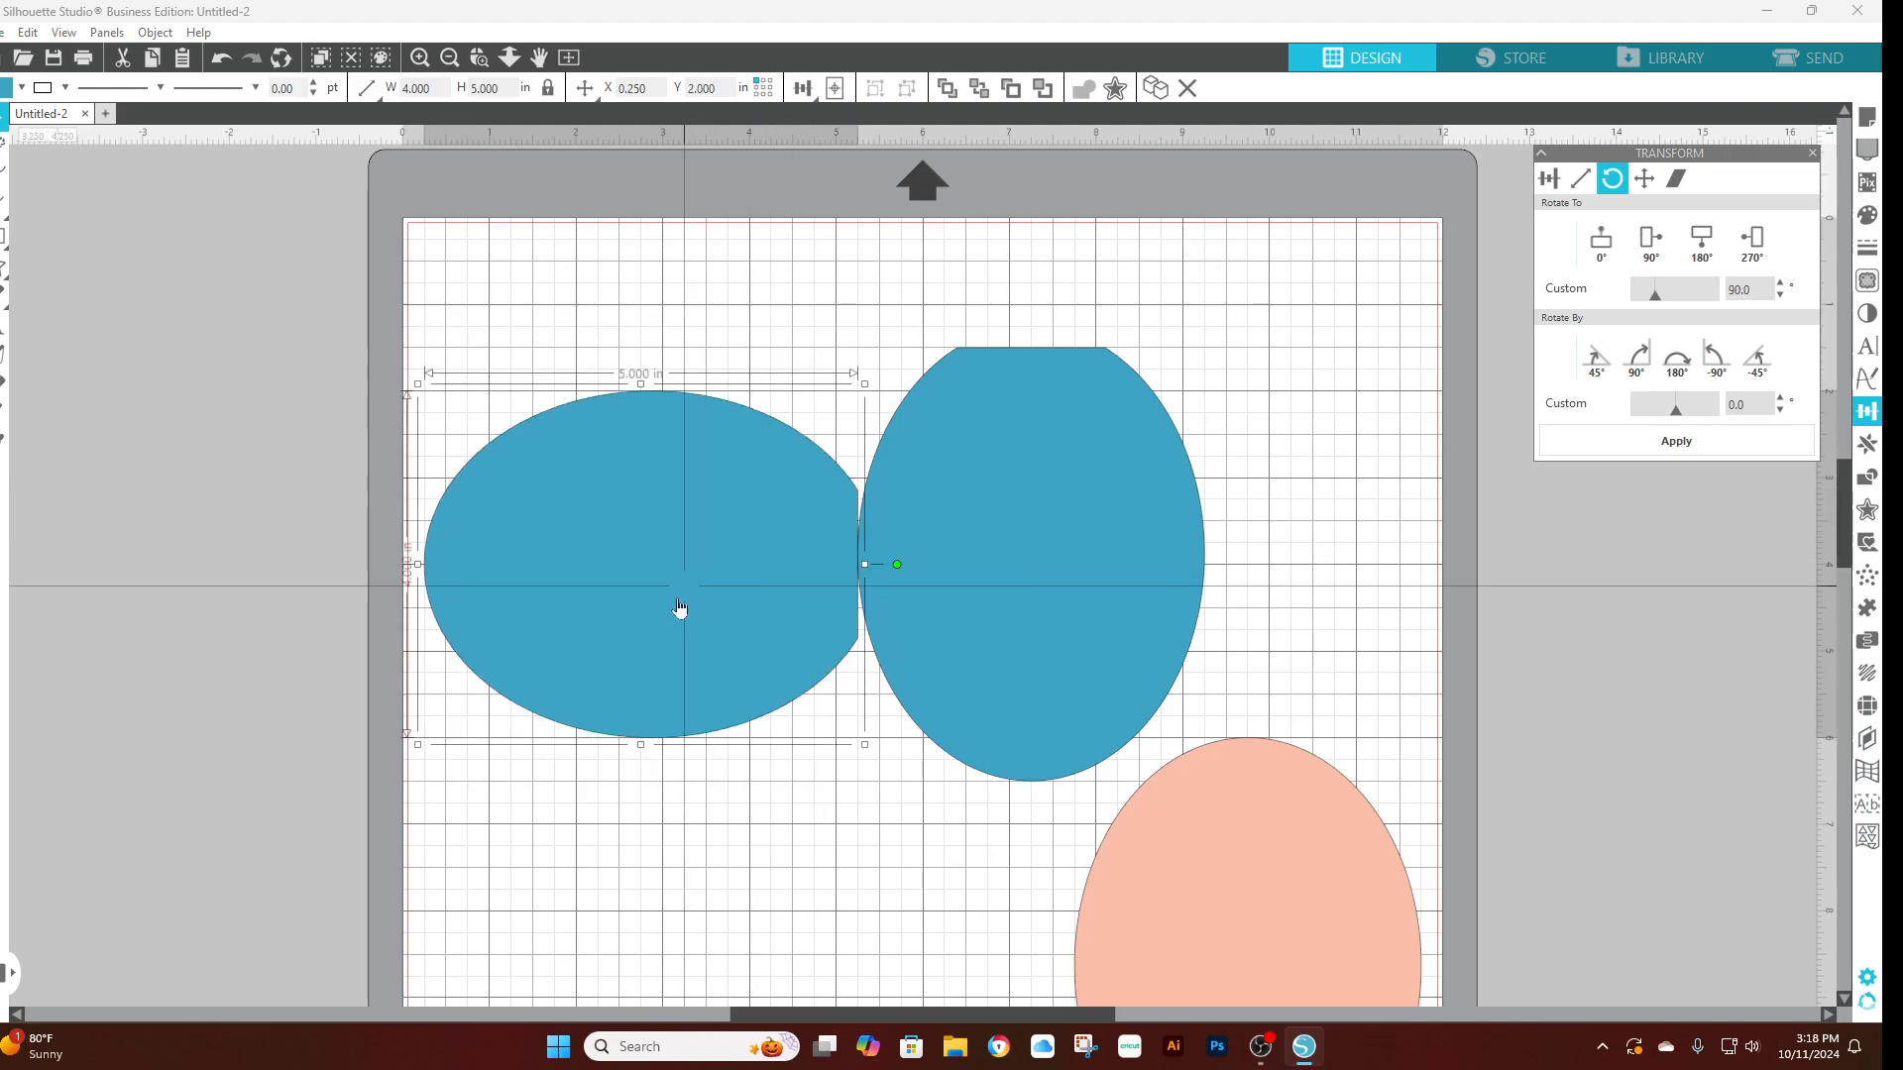
- Move the right trimmed blue ellipse to X 6.5, Y 1.75 in and rotate it to 270°
left_click(1125, 501)
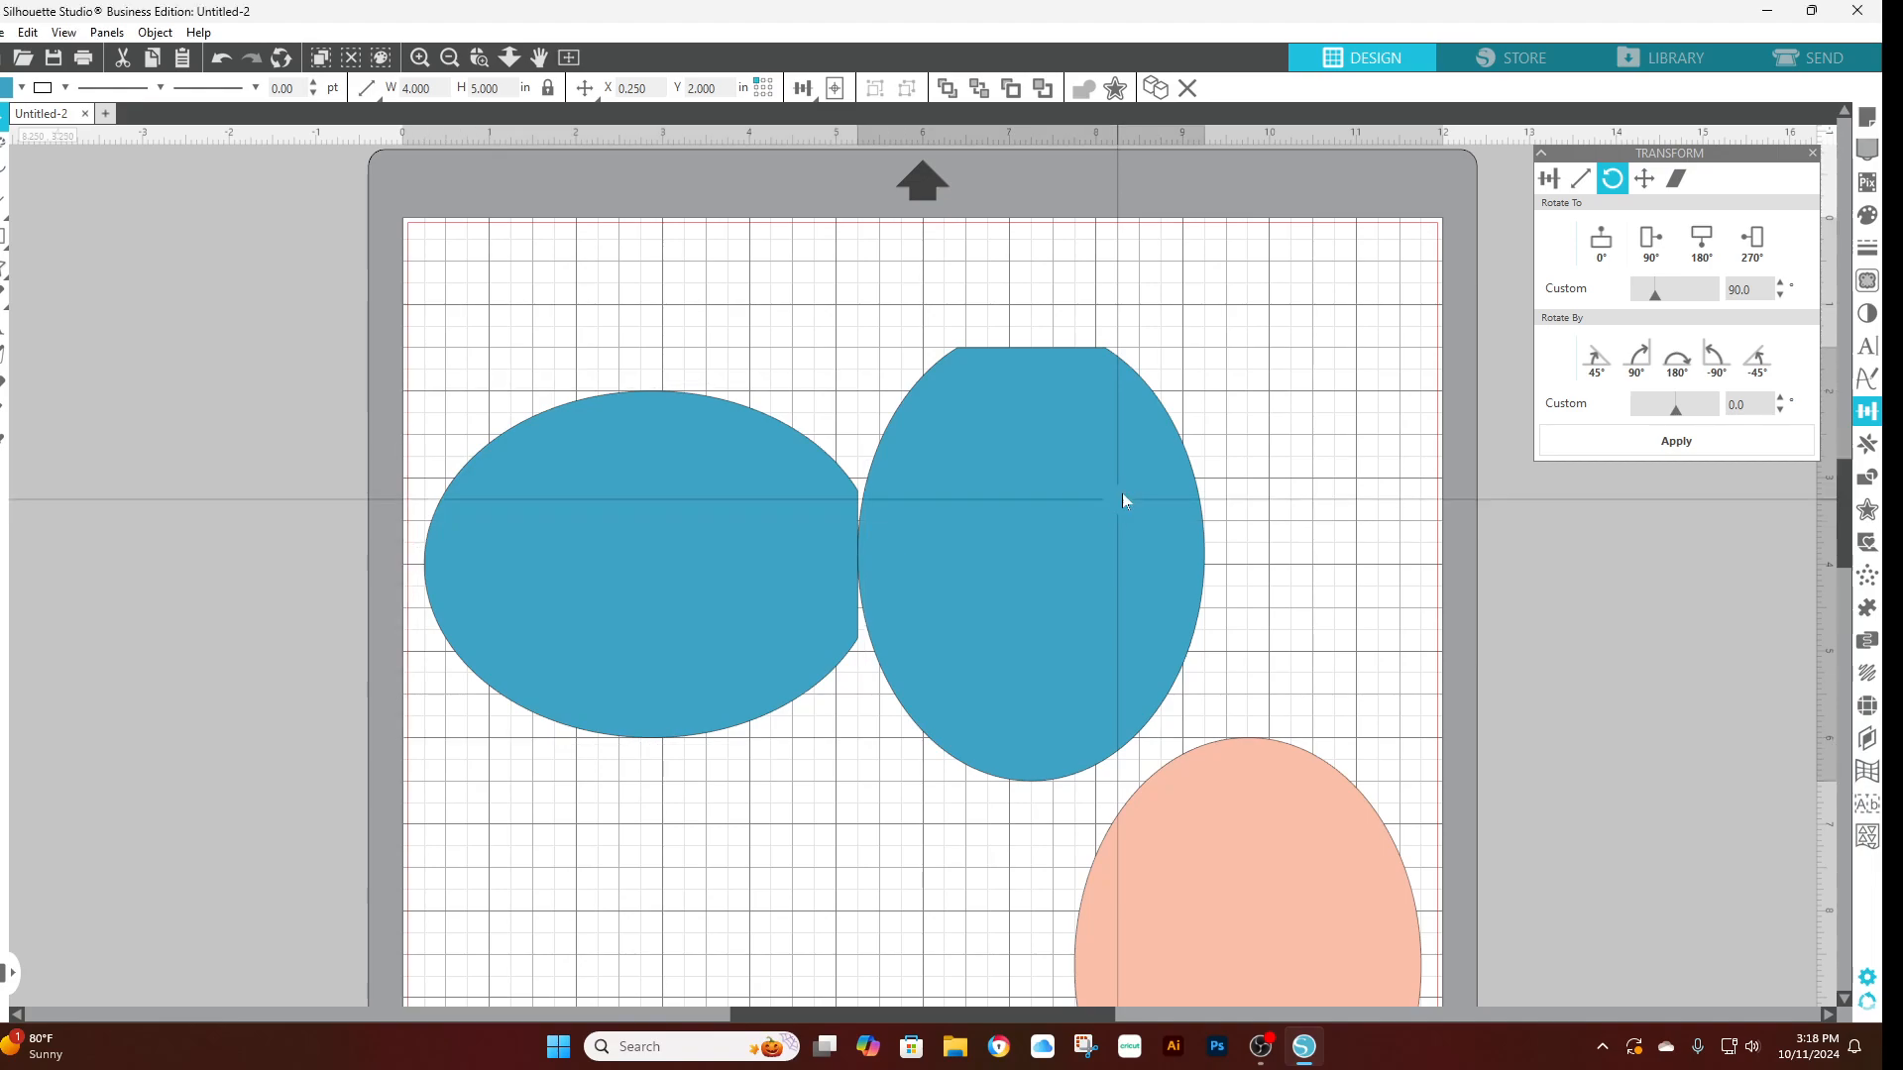
left_click_drag(1127, 489, 1226, 538)
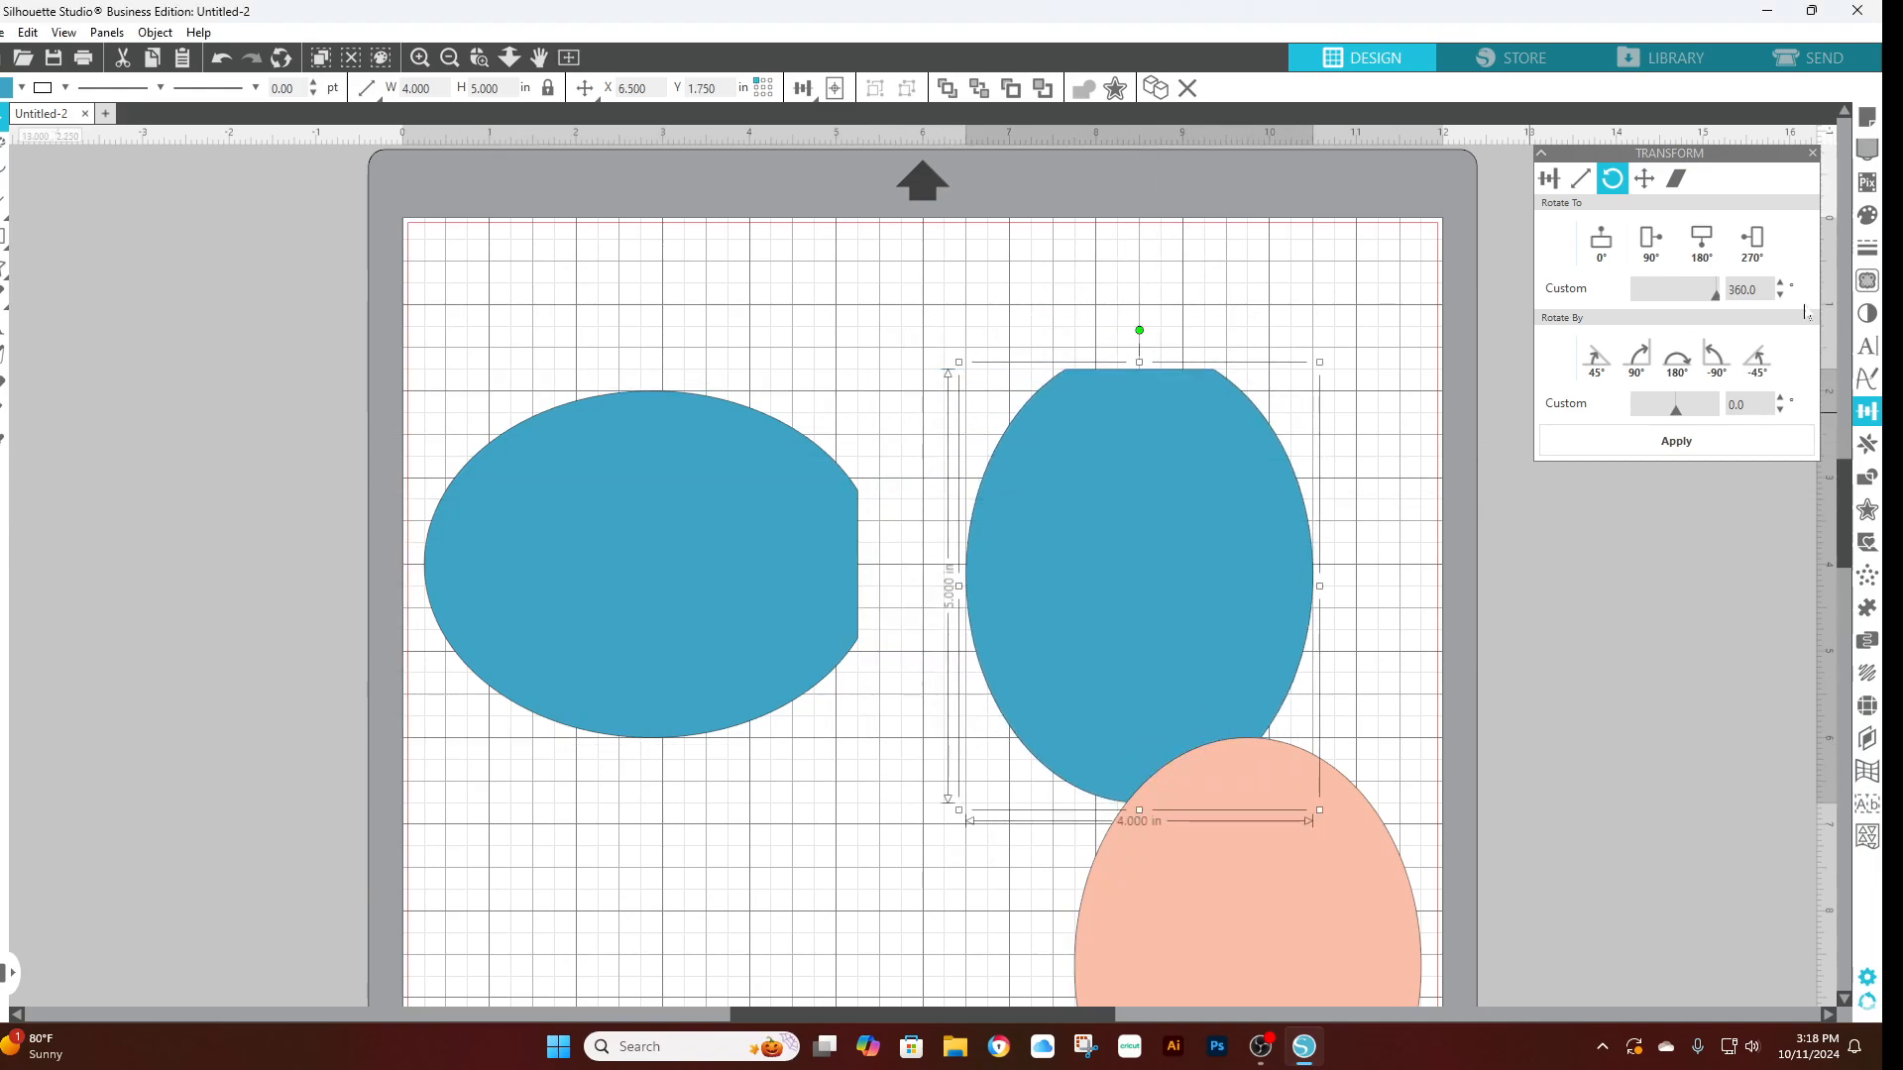
left_click(1752, 243)
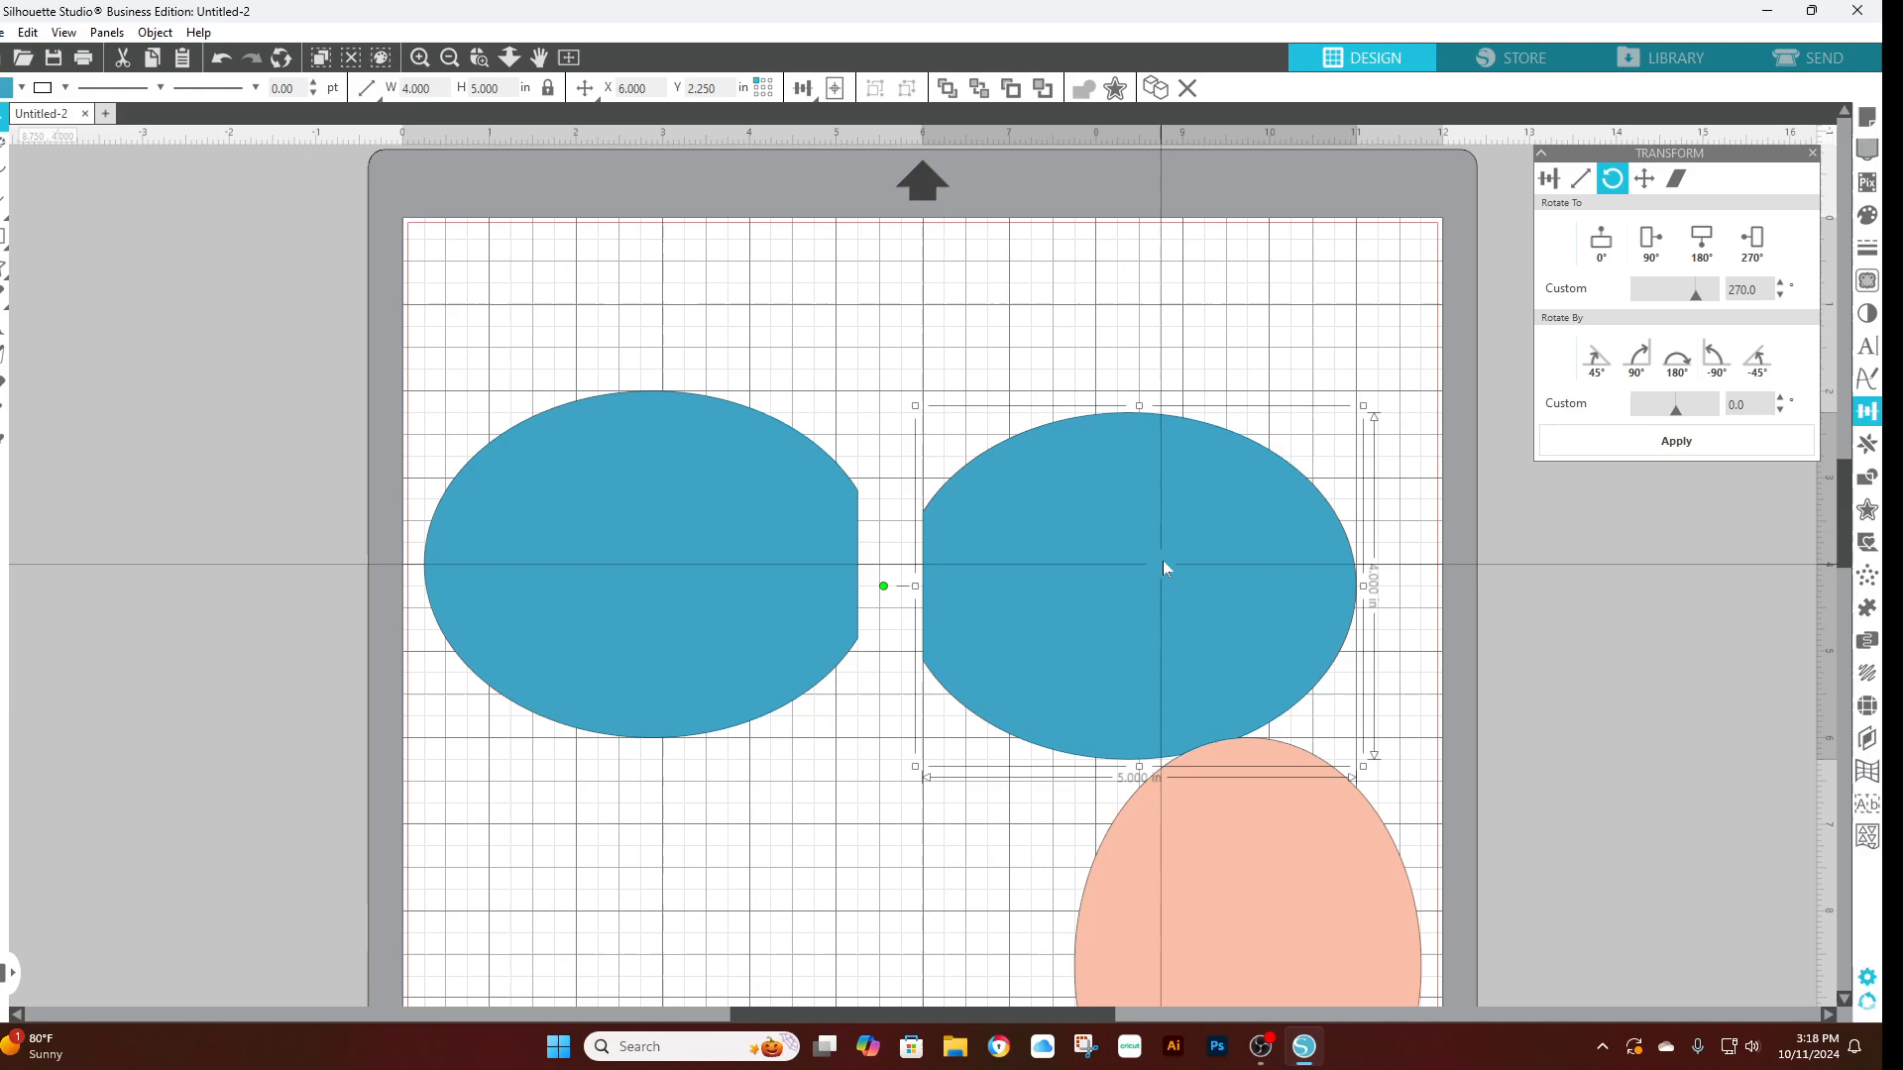
- Place the right blue shape at X 5.25, Y 2 in against the left one's flat edge and align their tops
left_click_drag(1162, 561, 1103, 553)
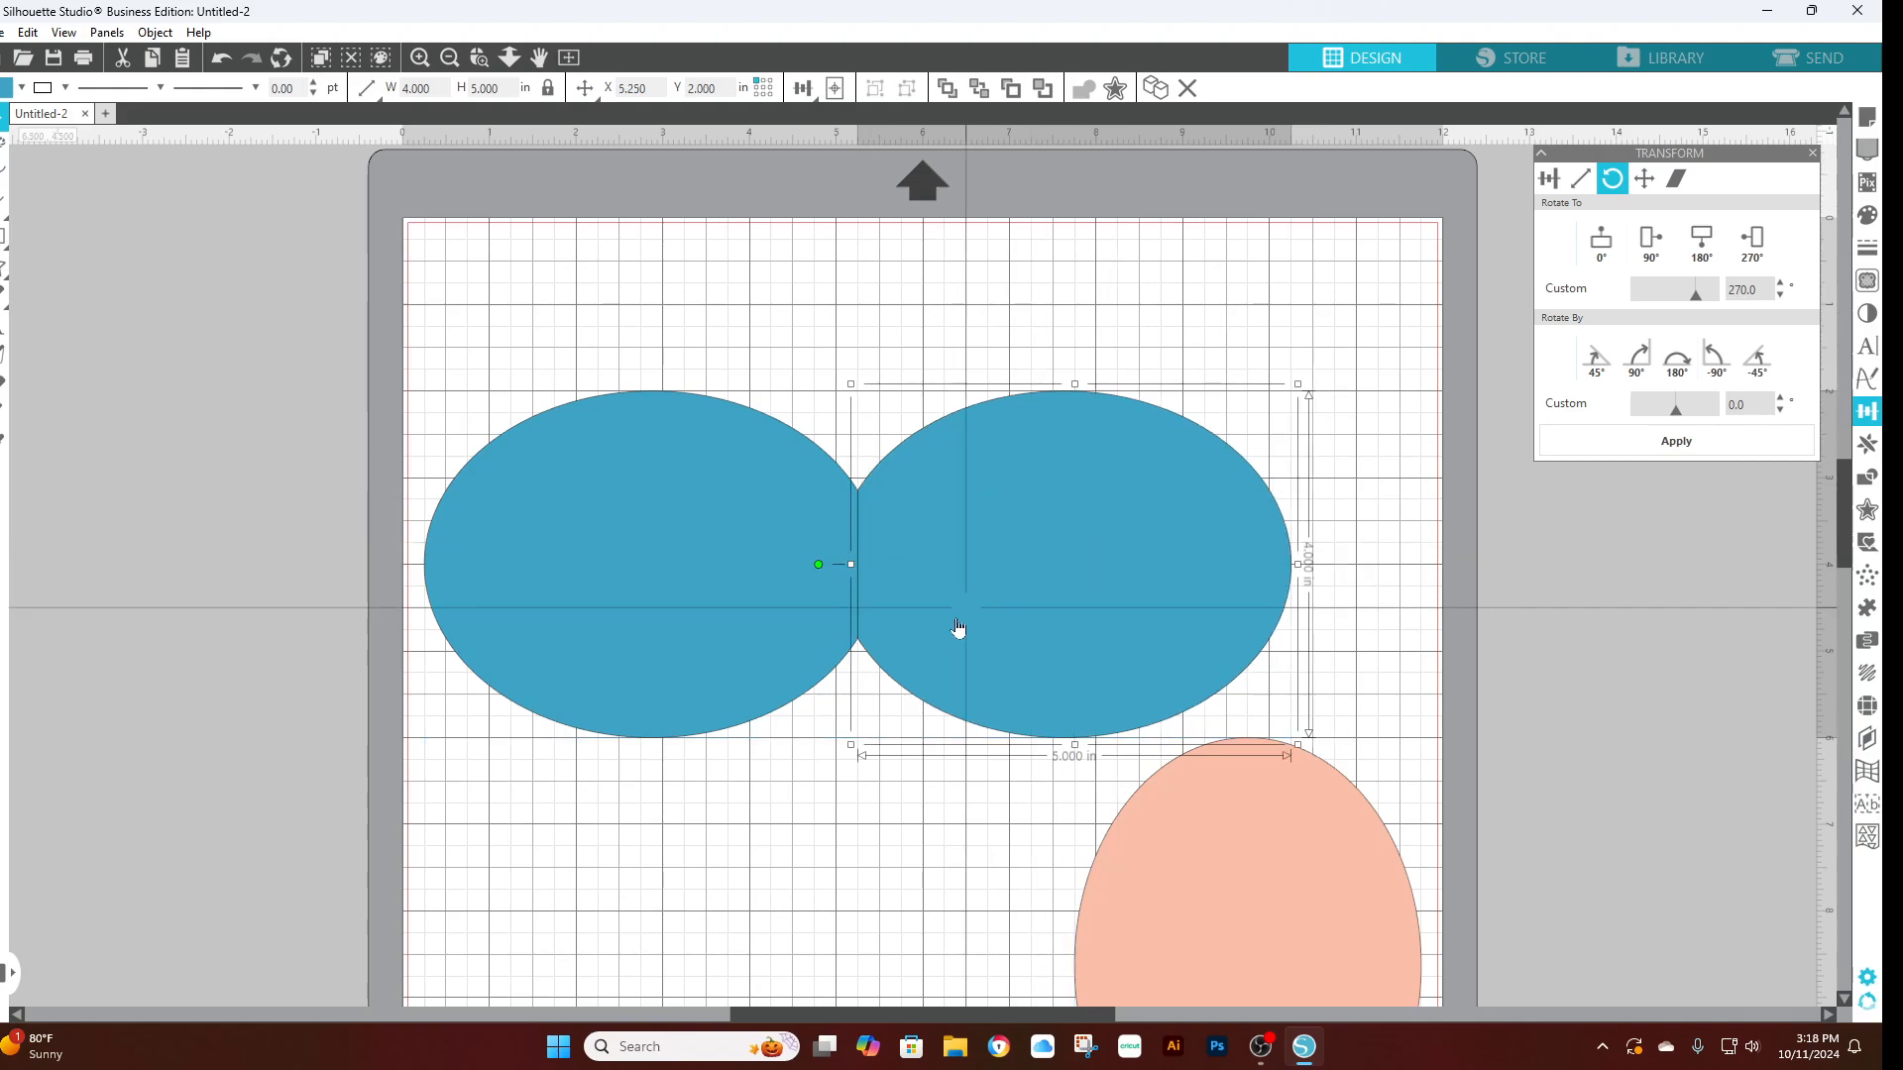
scroll(570, 635, "up", 1)
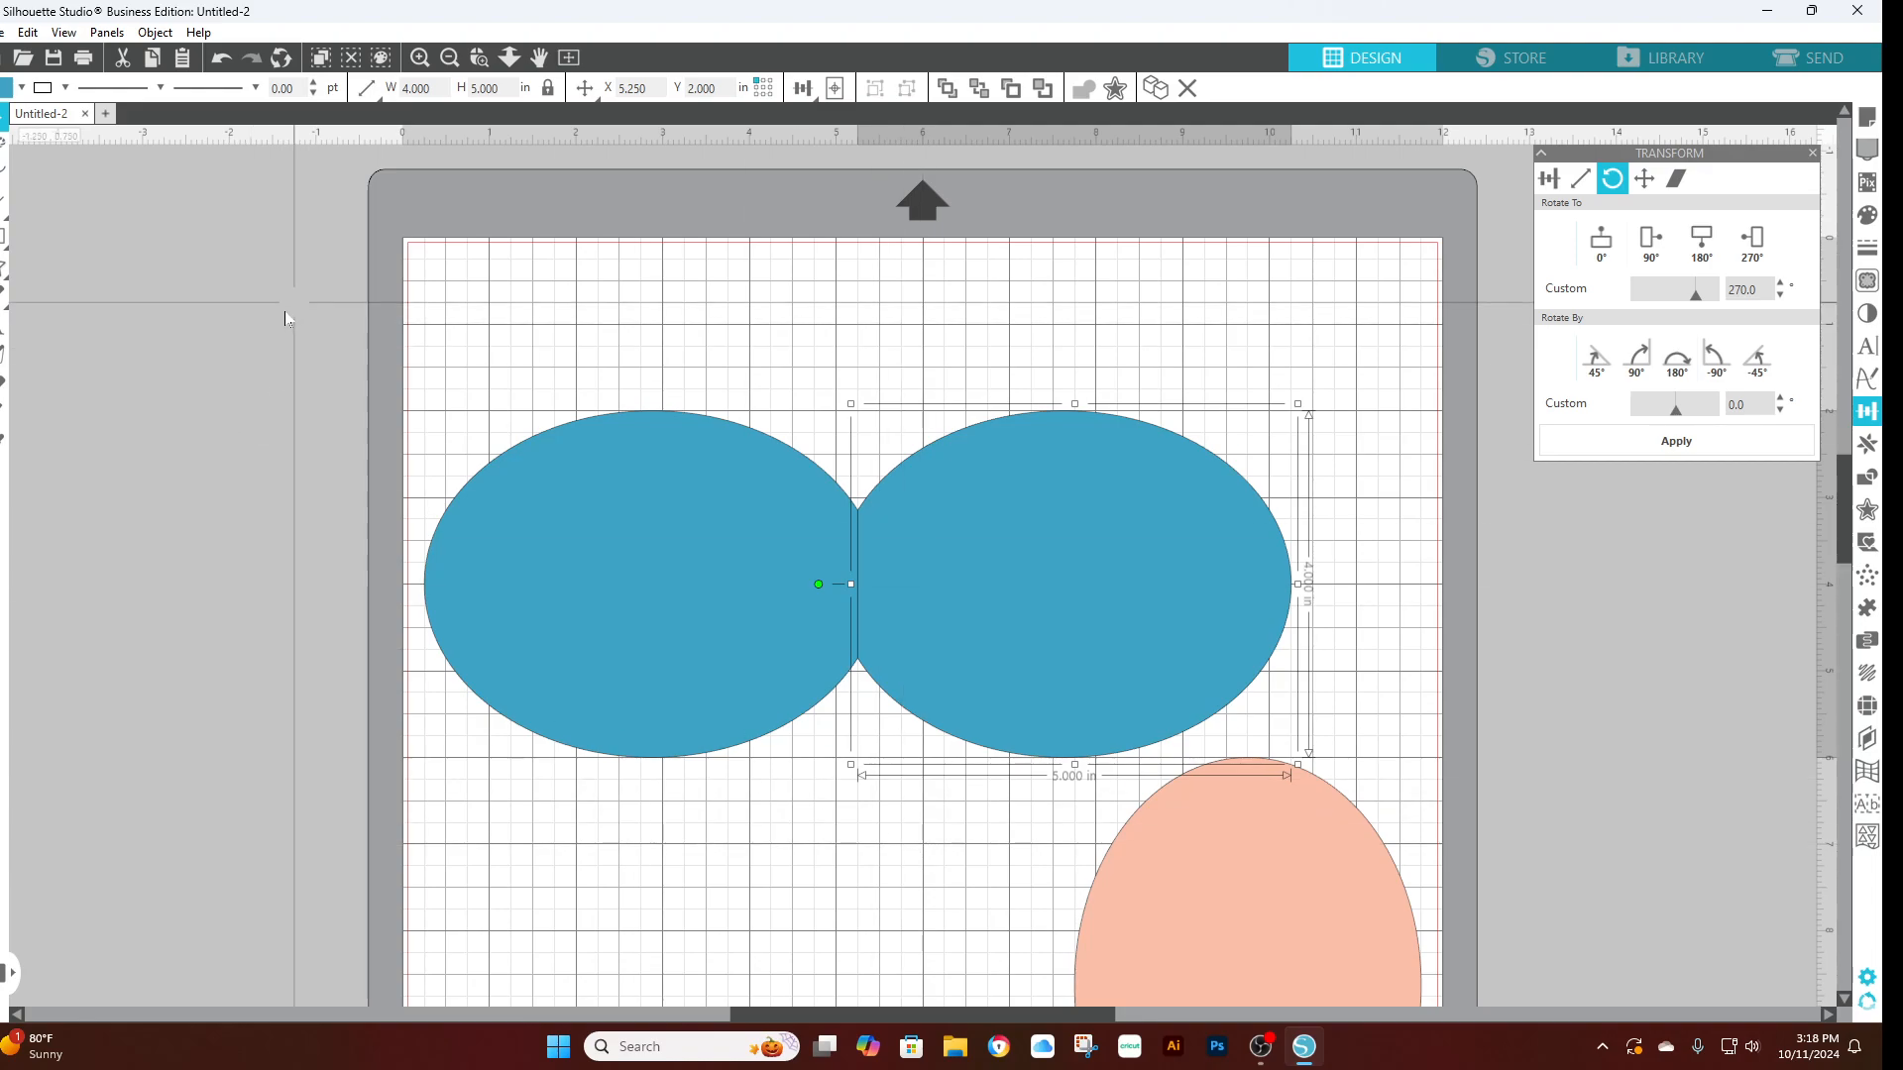
left_click_drag(273, 466, 1126, 701)
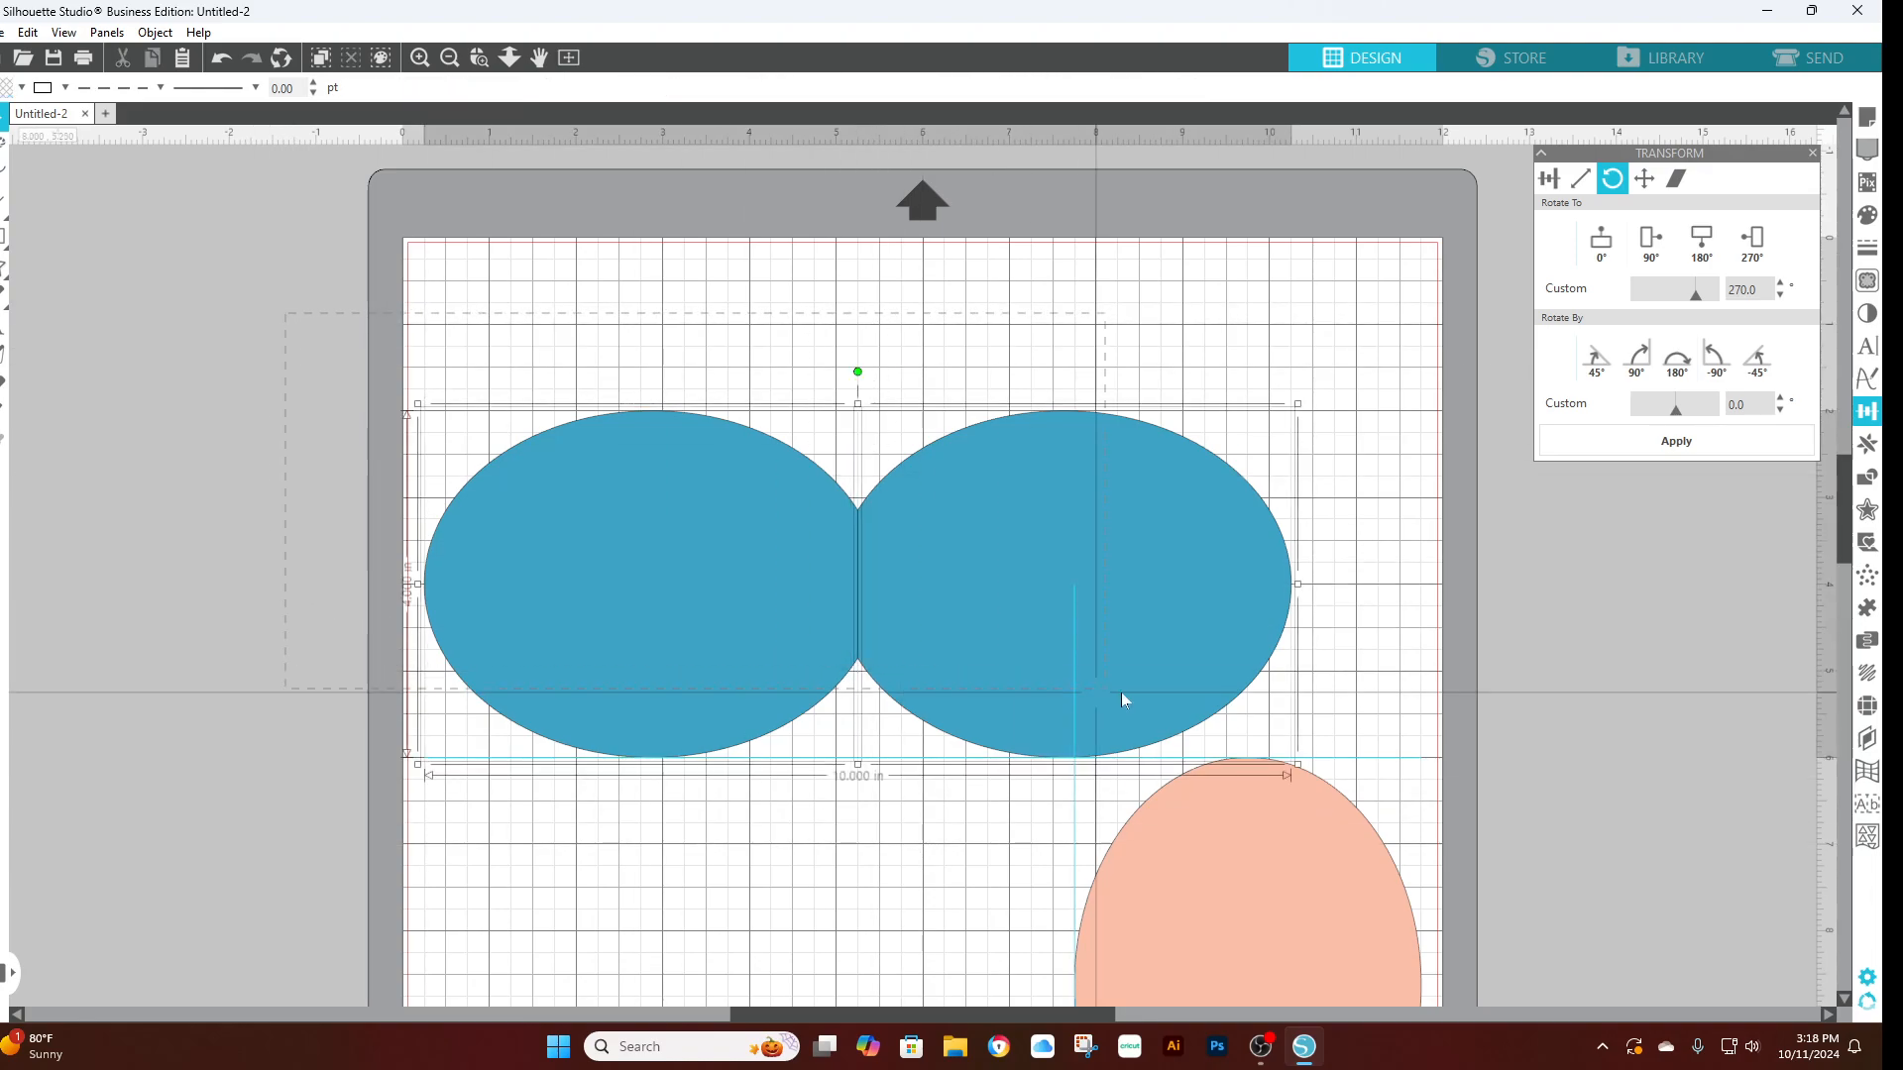
left_click(1869, 413)
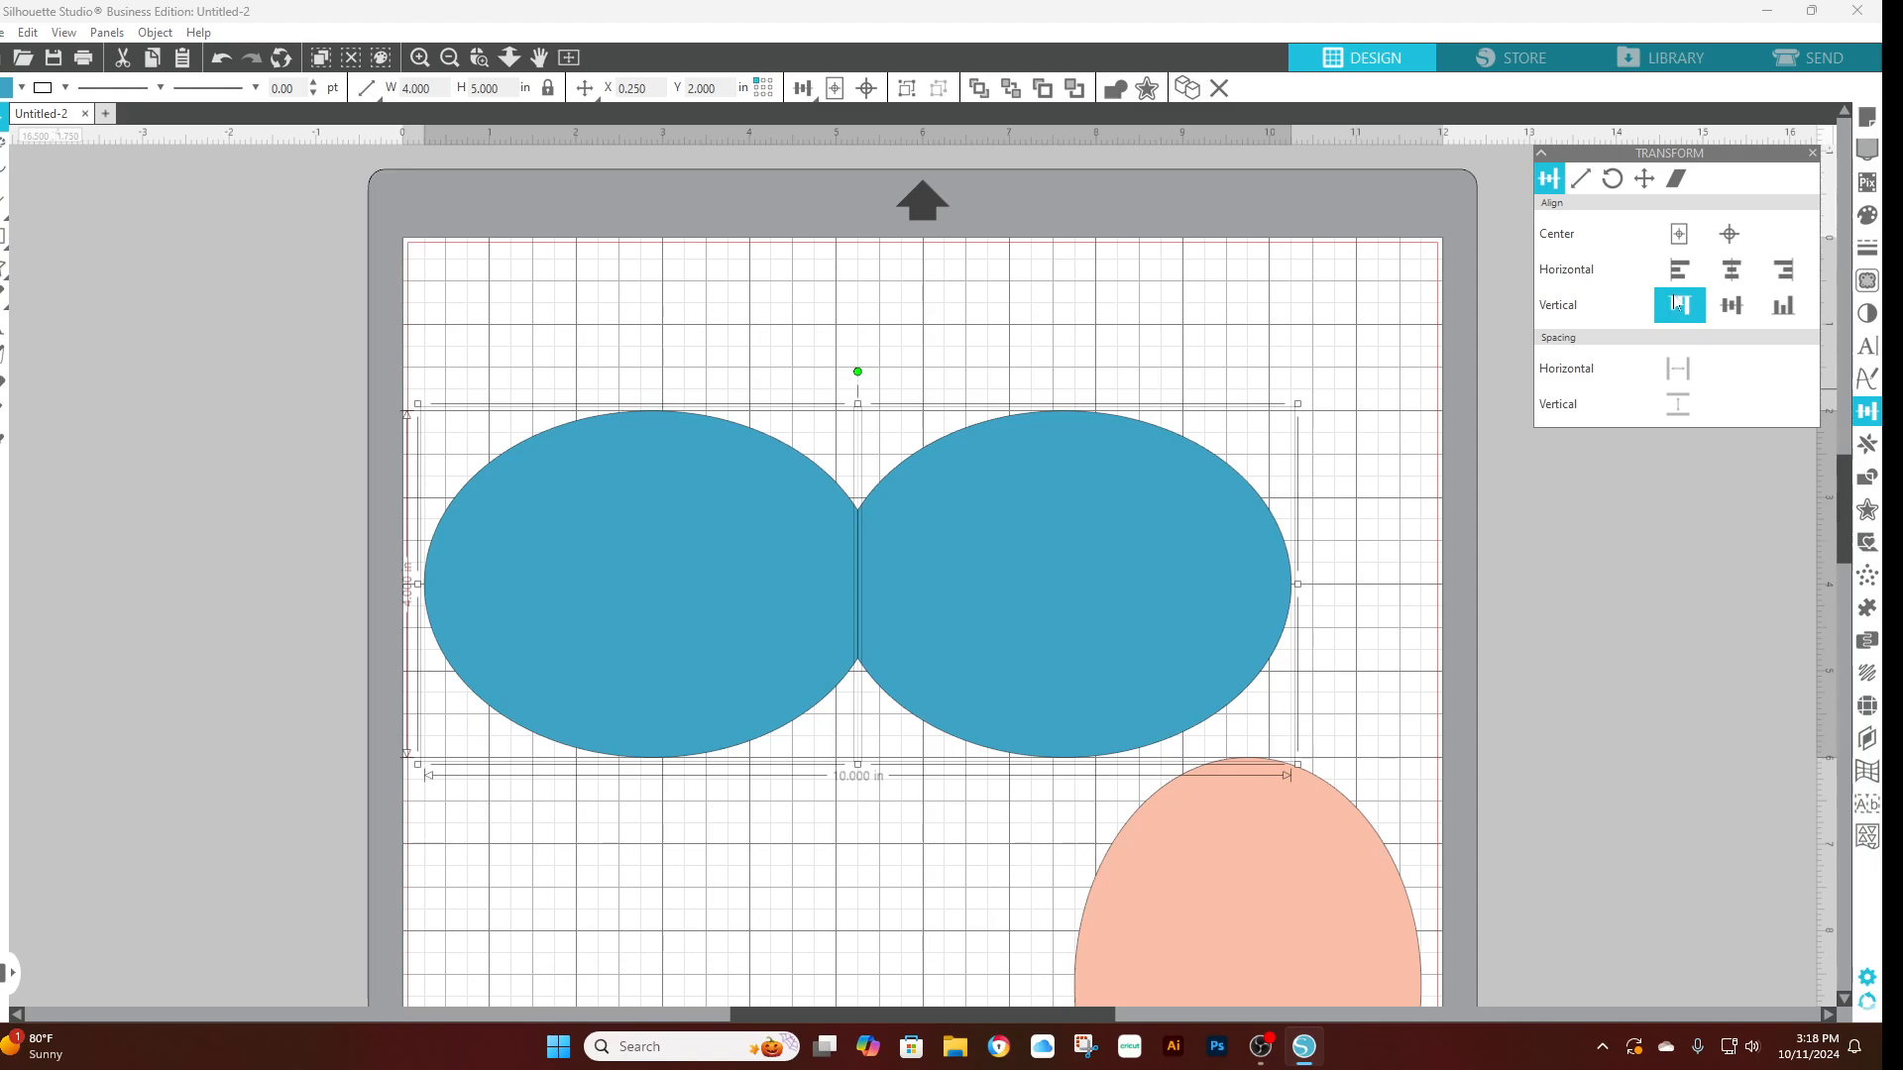
left_click(1531, 562)
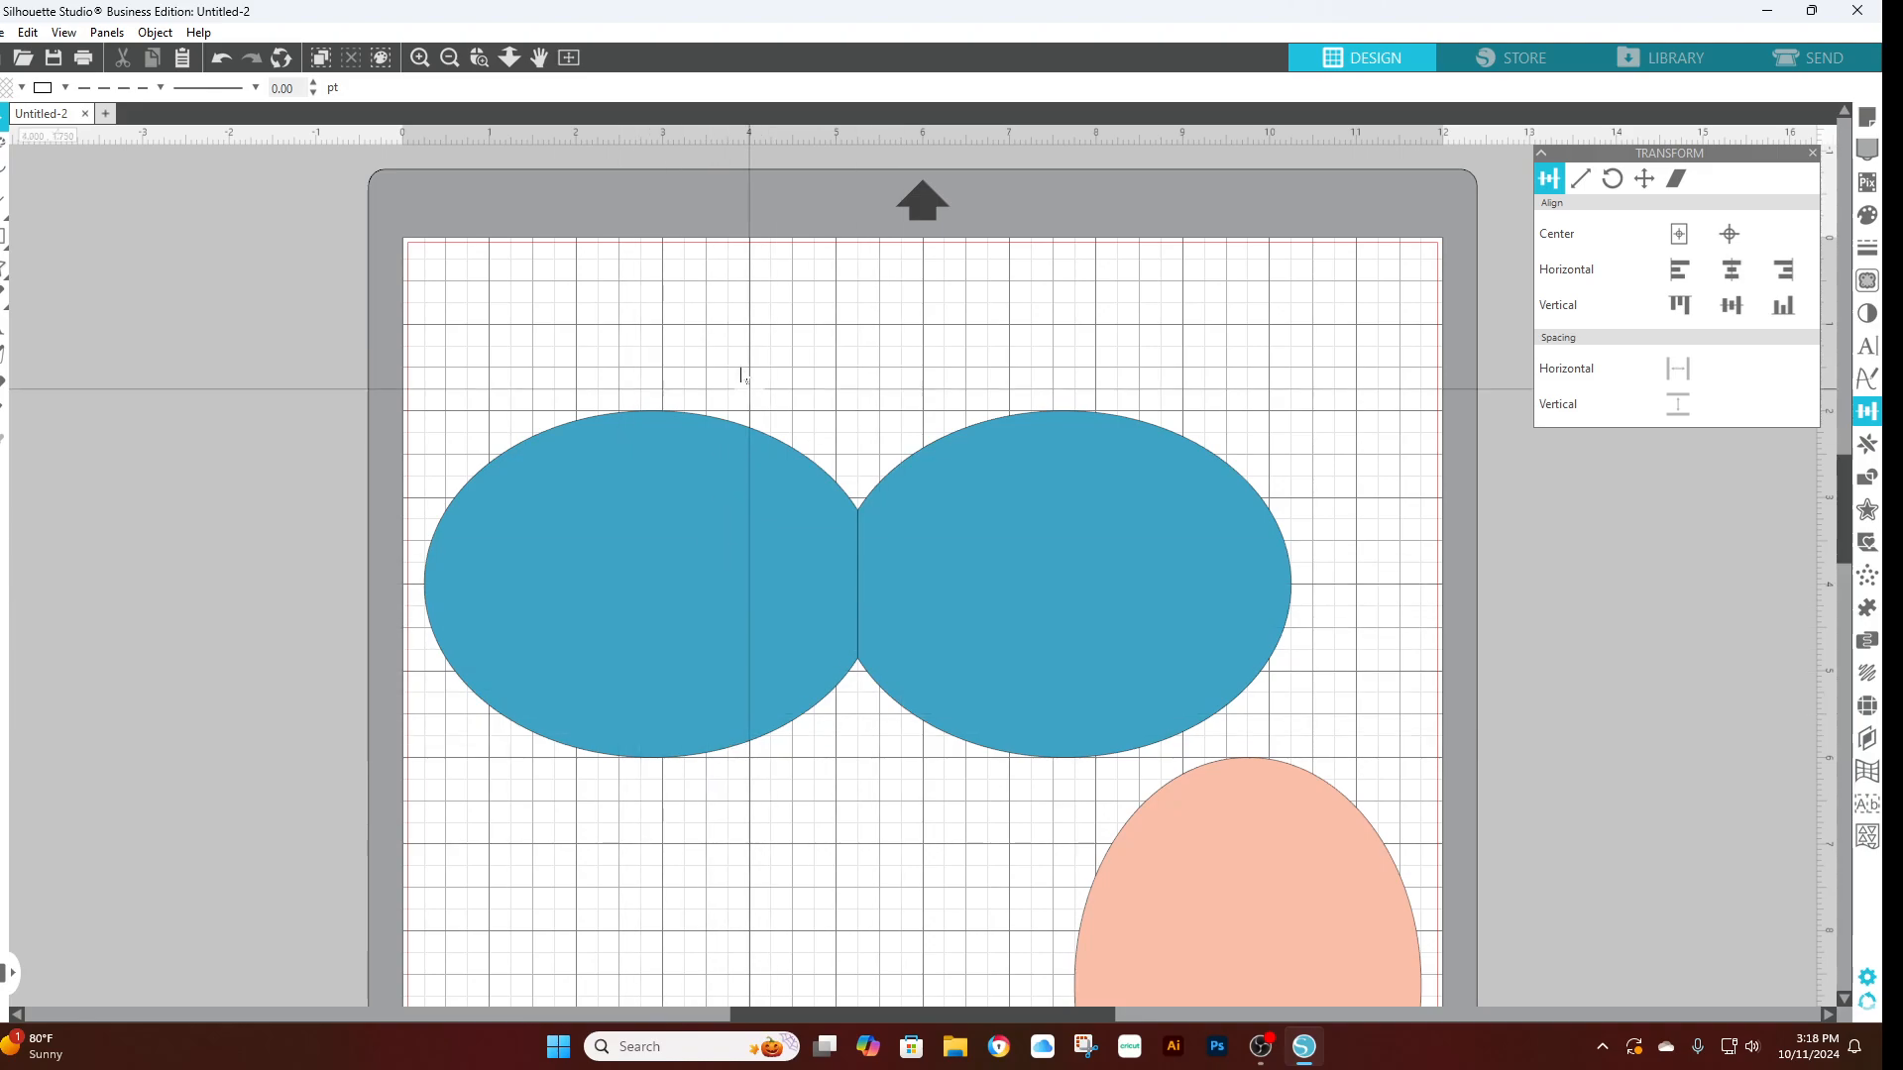
- Try to nudge the right blue shape slightly to the left so it overlaps the left blue shape's flat edge
left_click(420, 59)
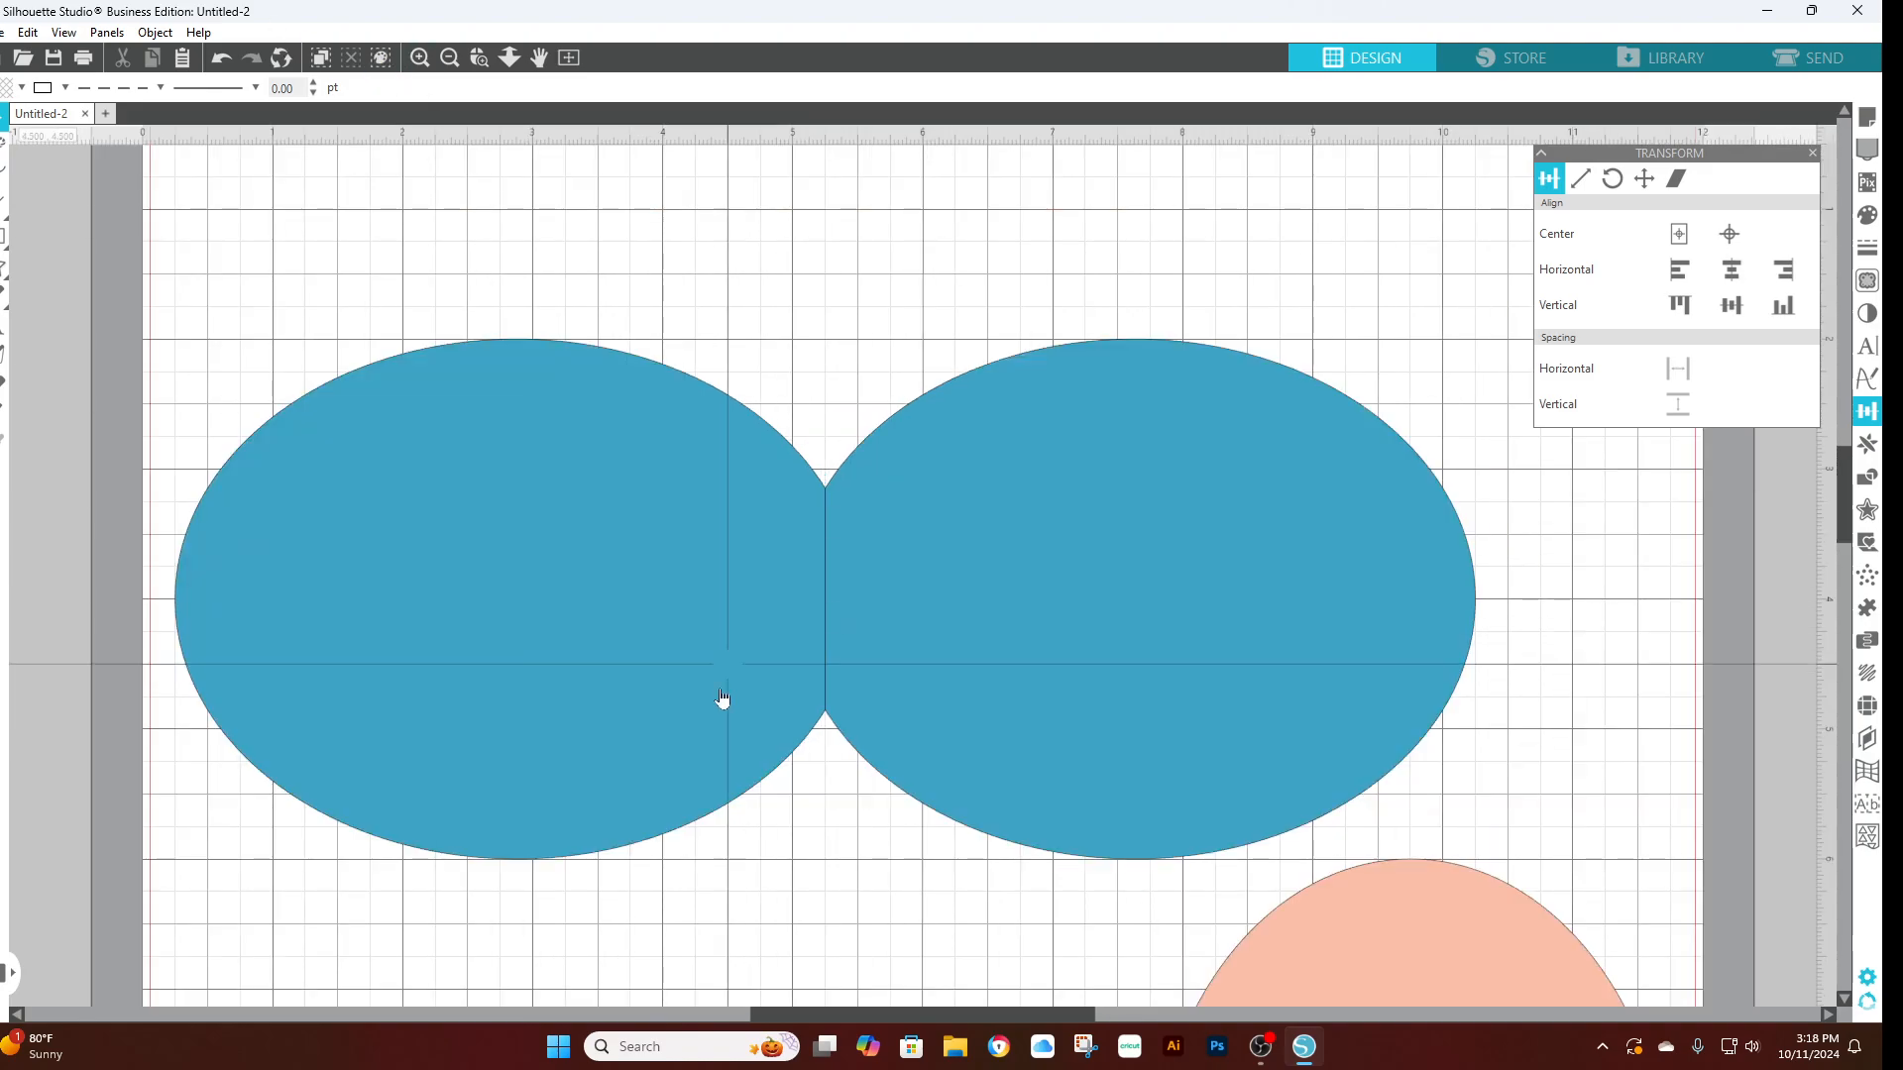
left_click(822, 666)
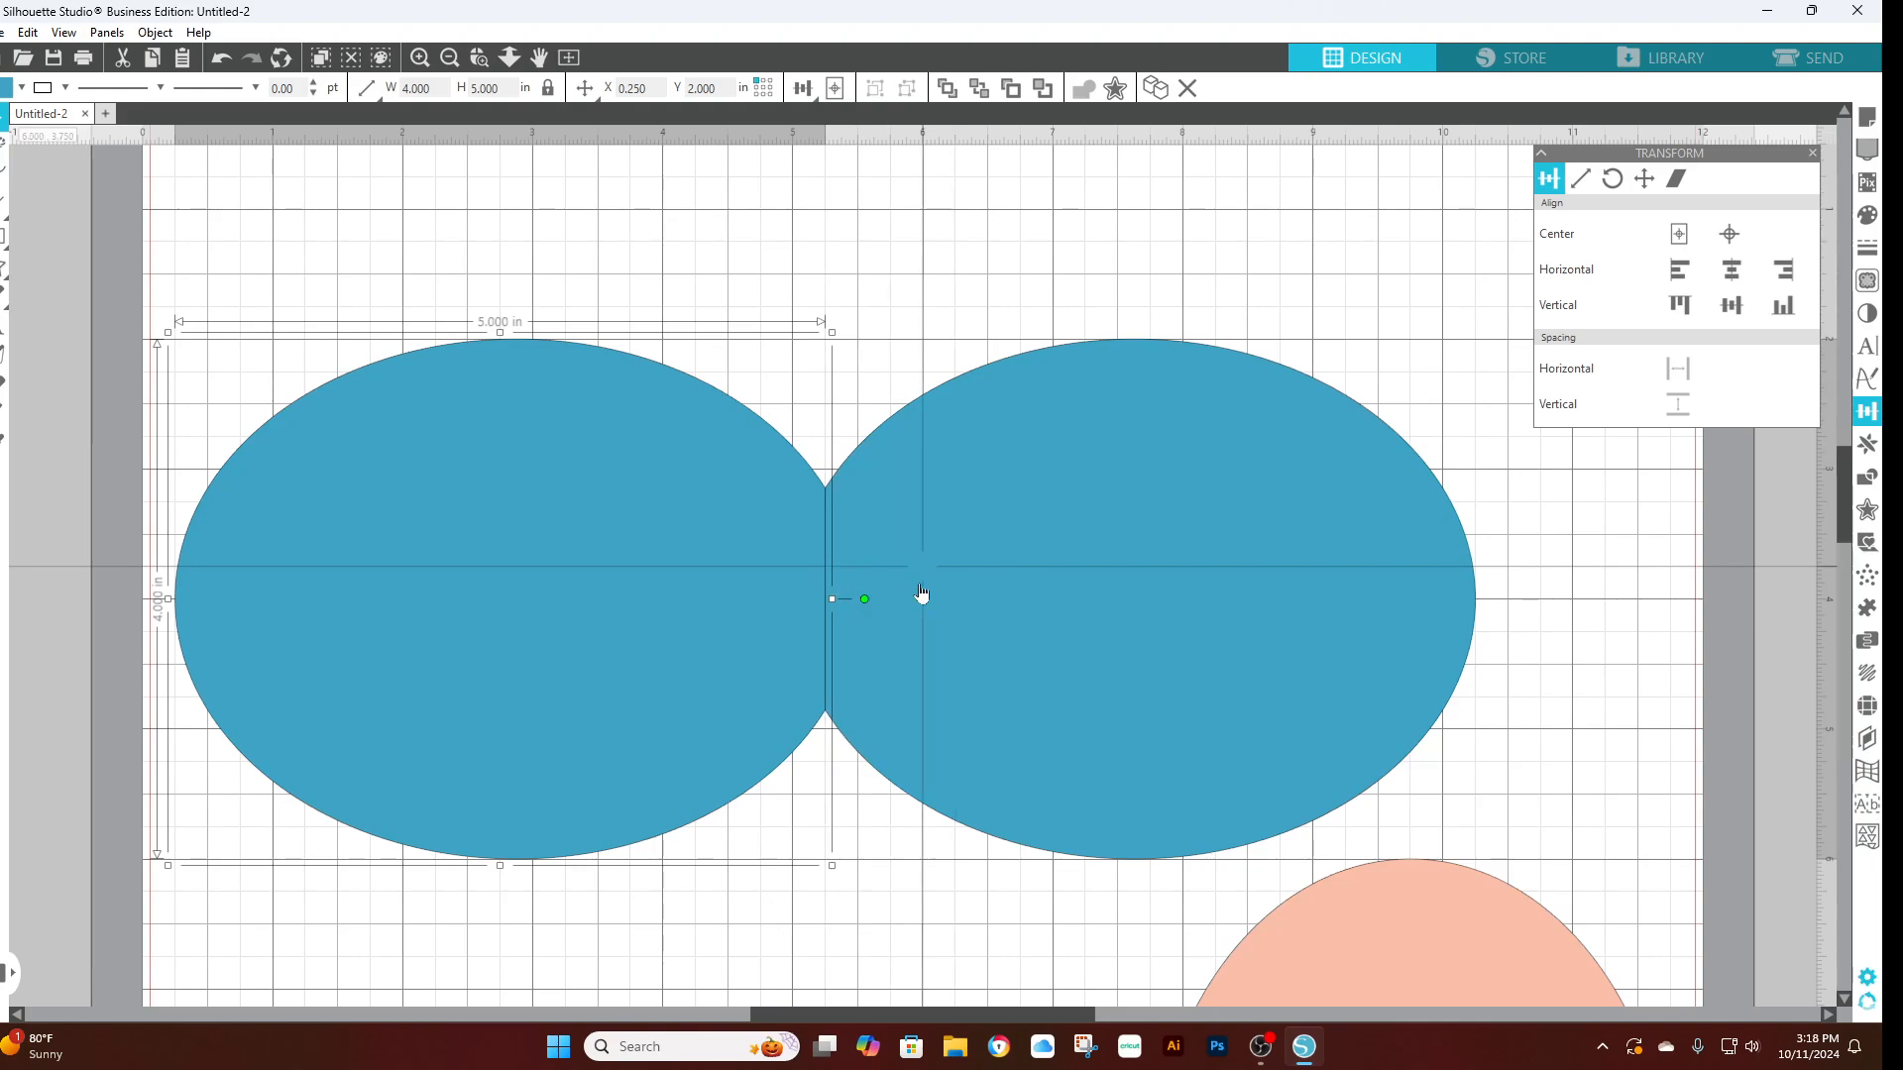
left_click(897, 302)
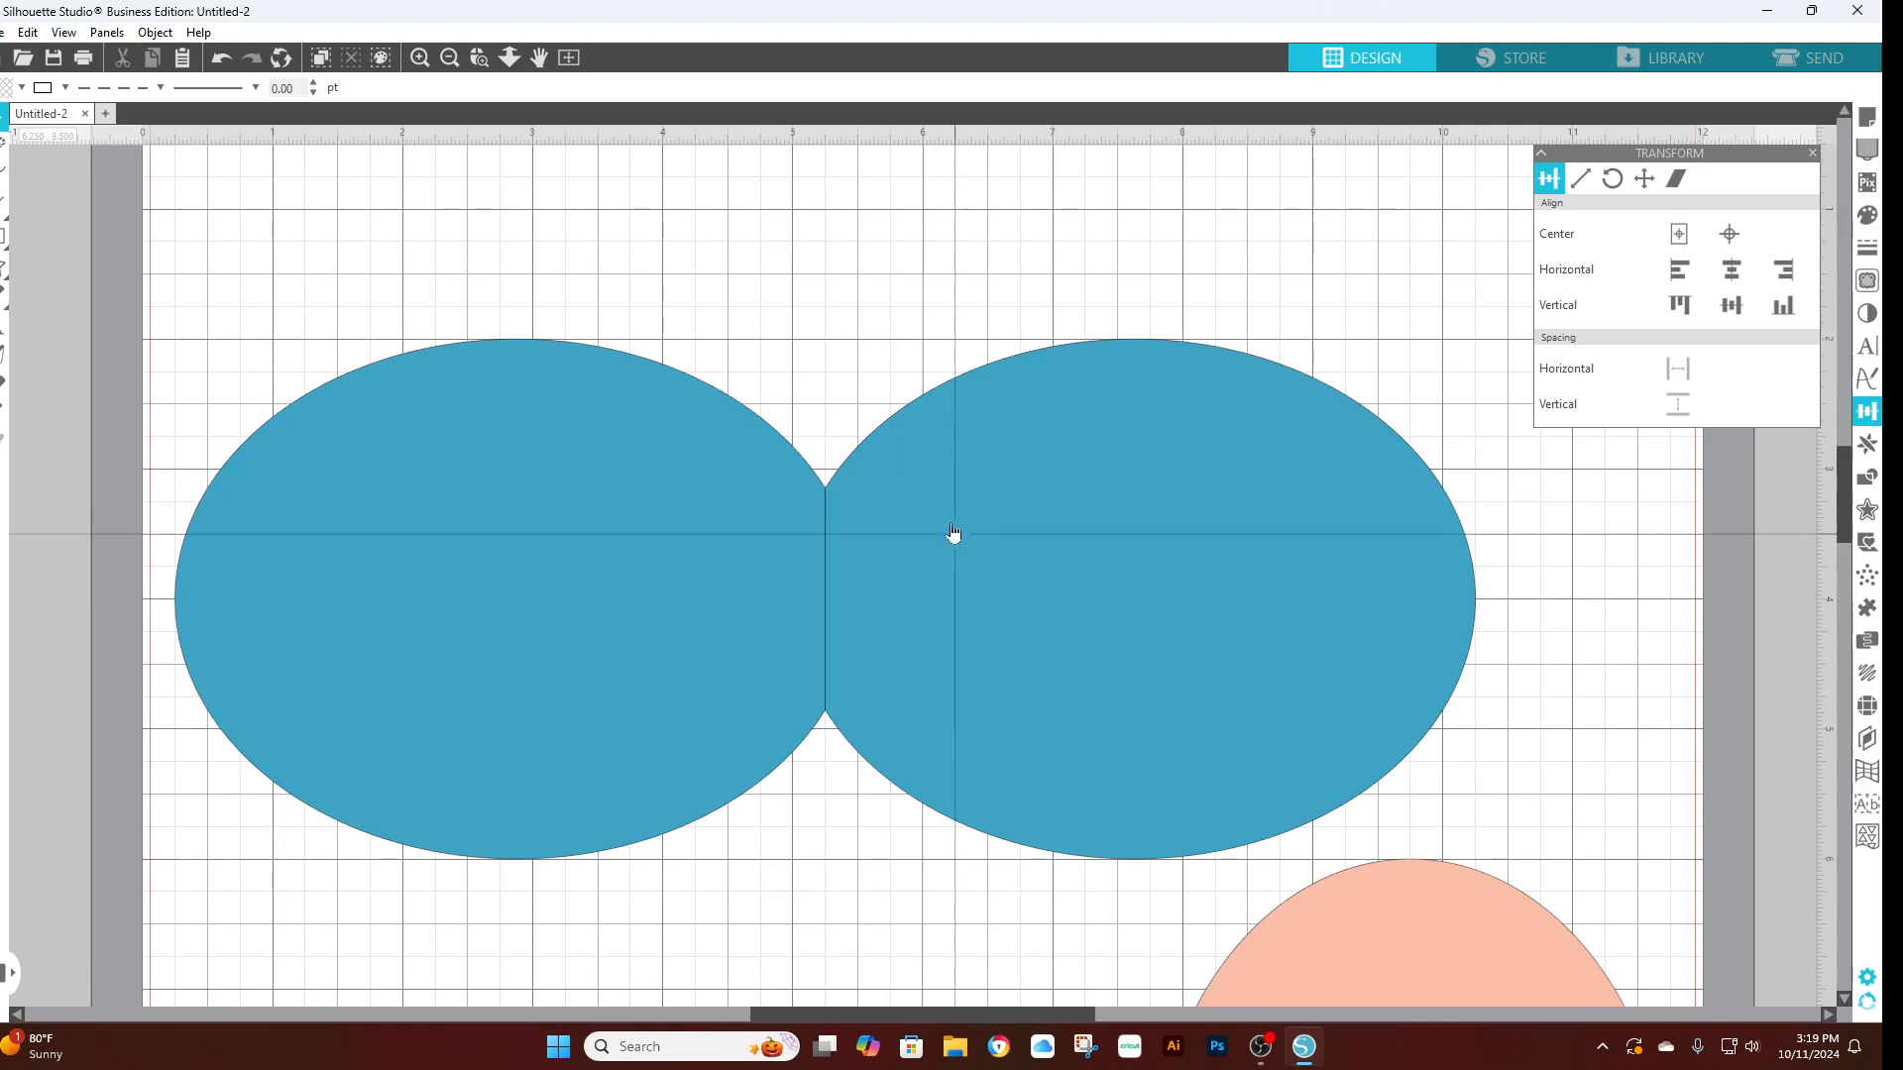
left_click(1006, 528)
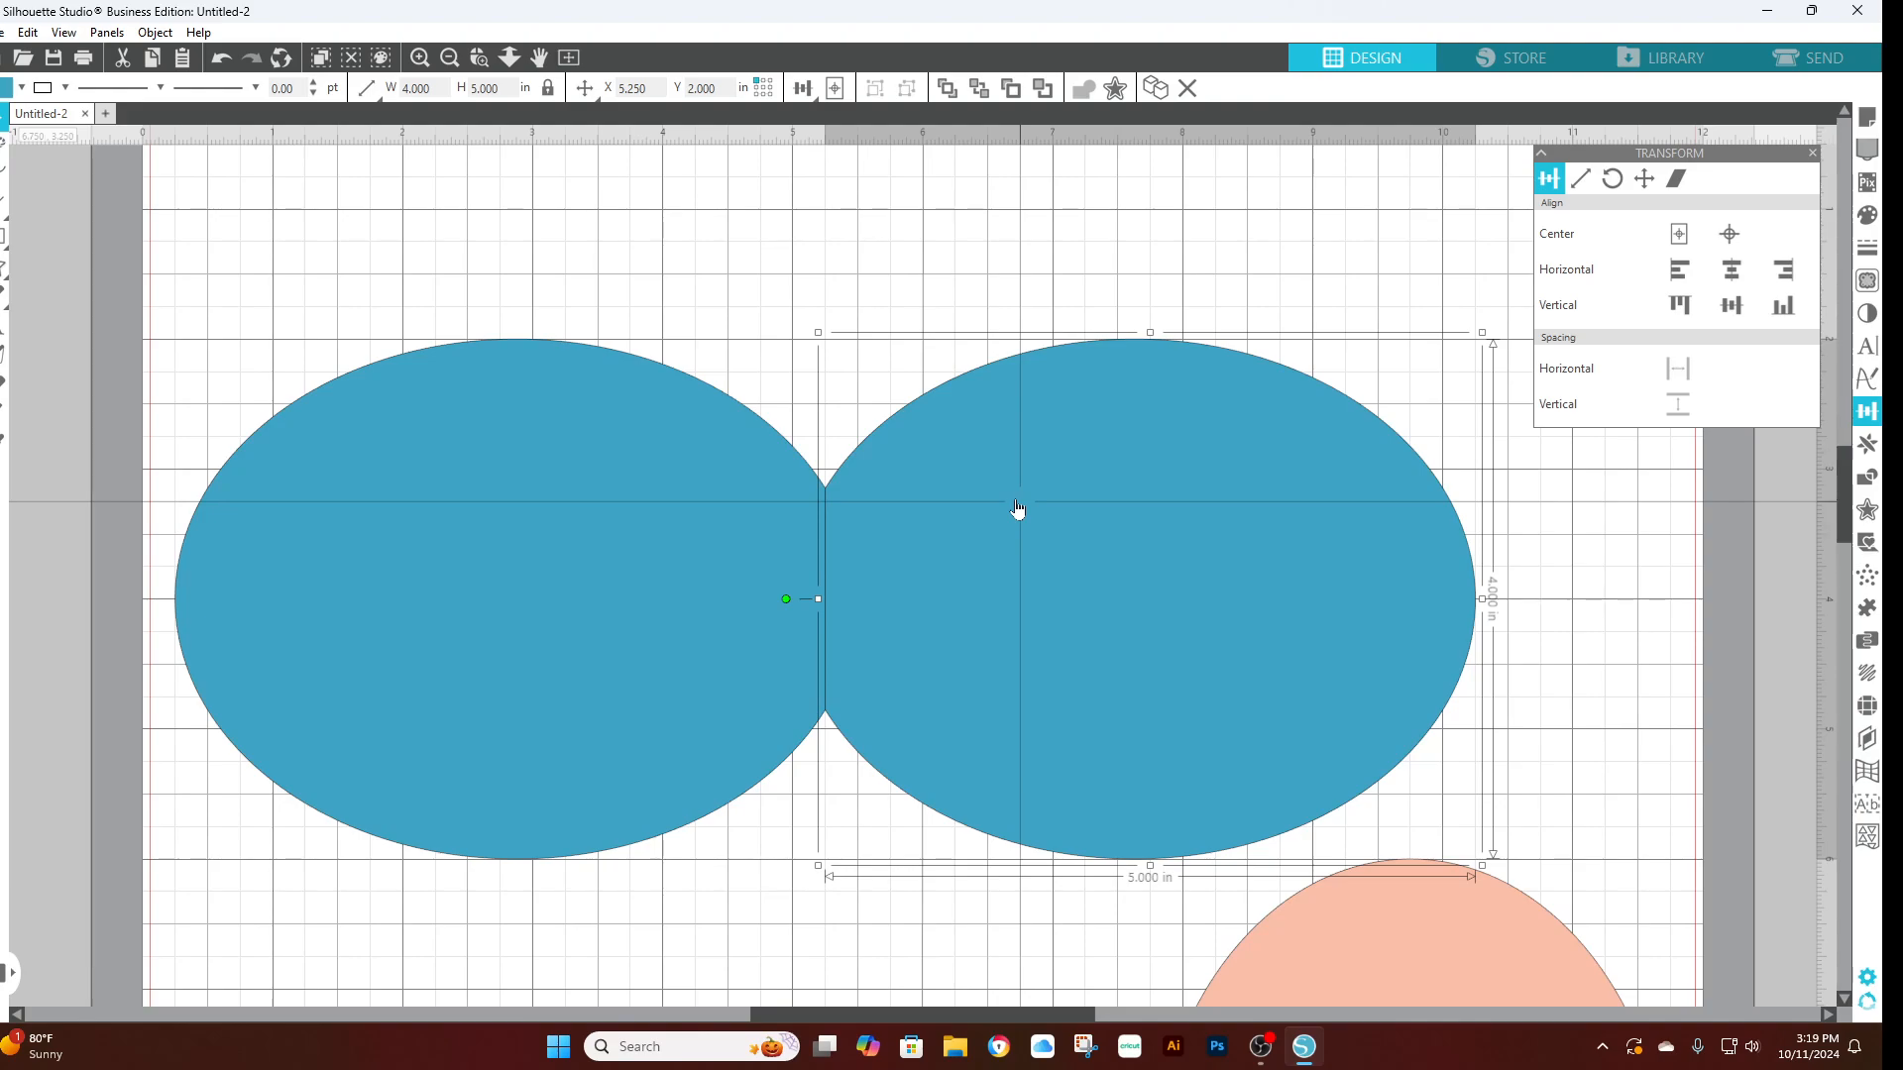
key("i")
key("ctrl+Left")
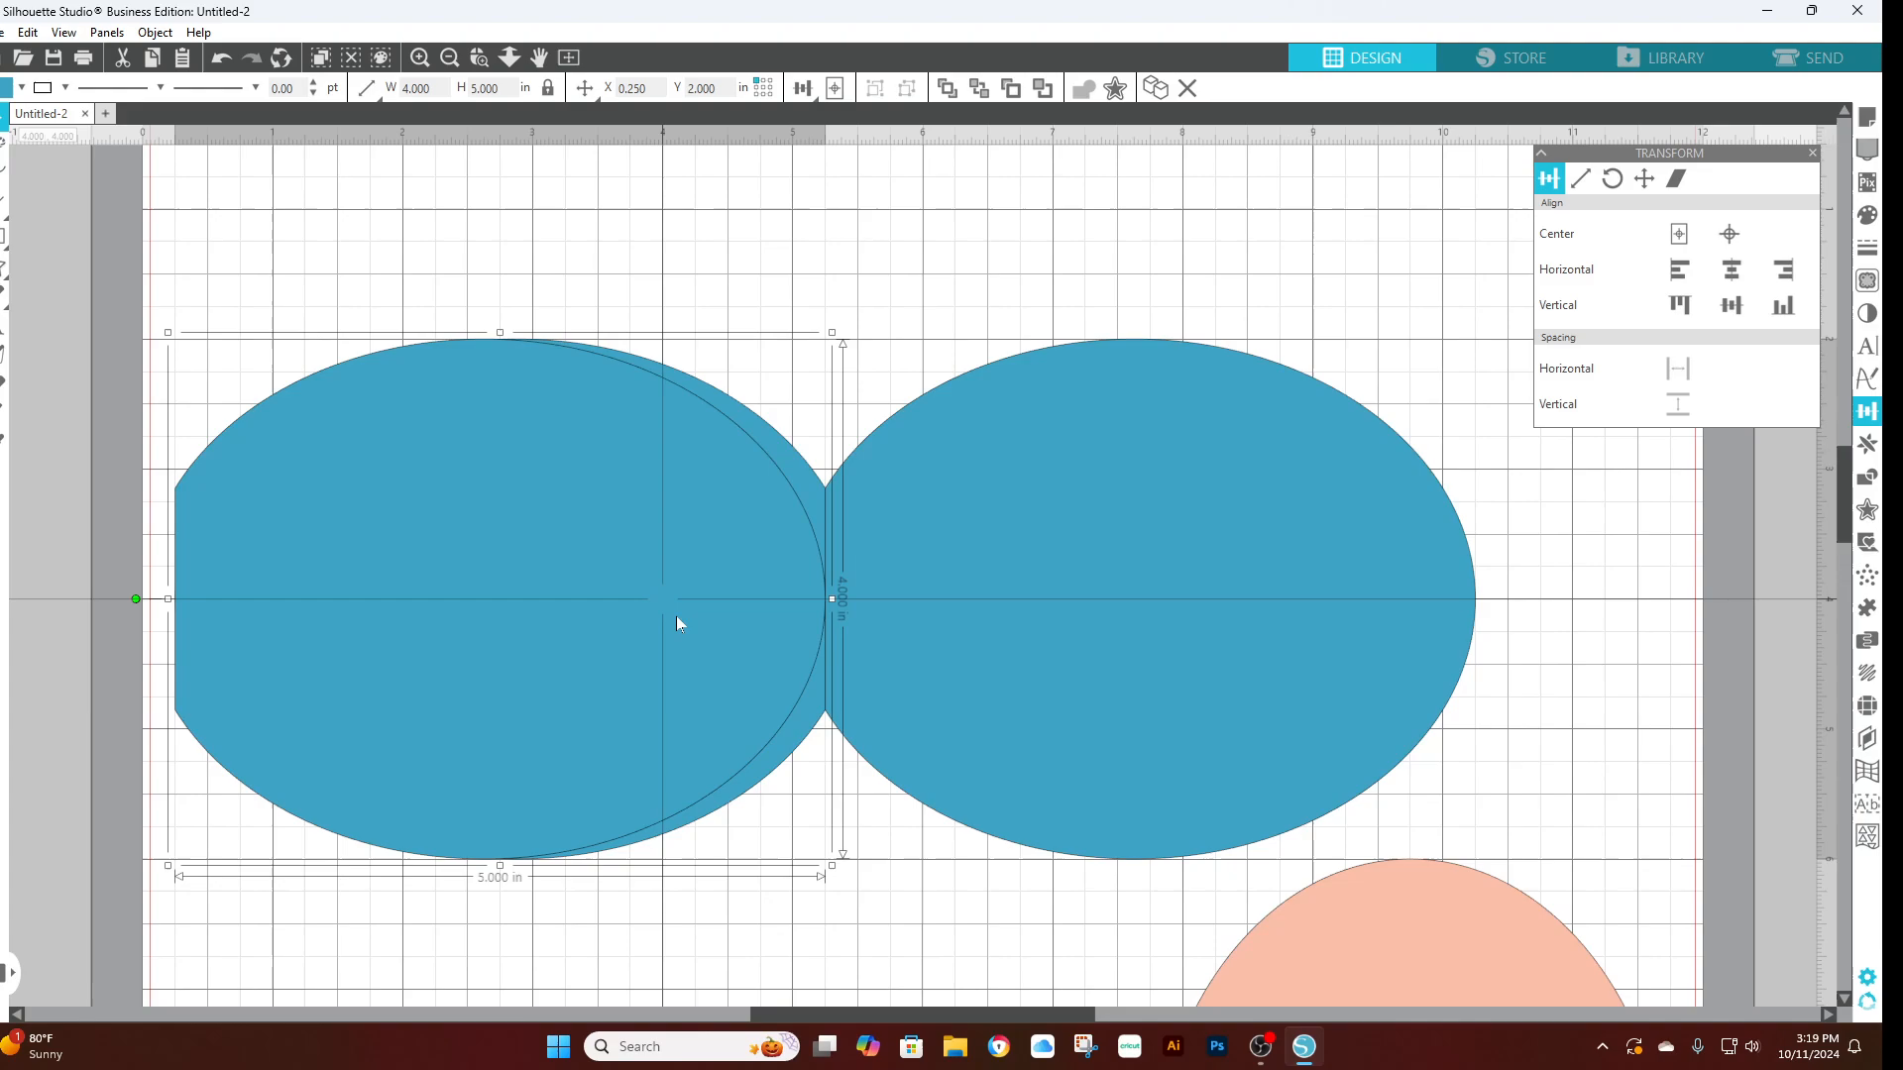
key("Delete")
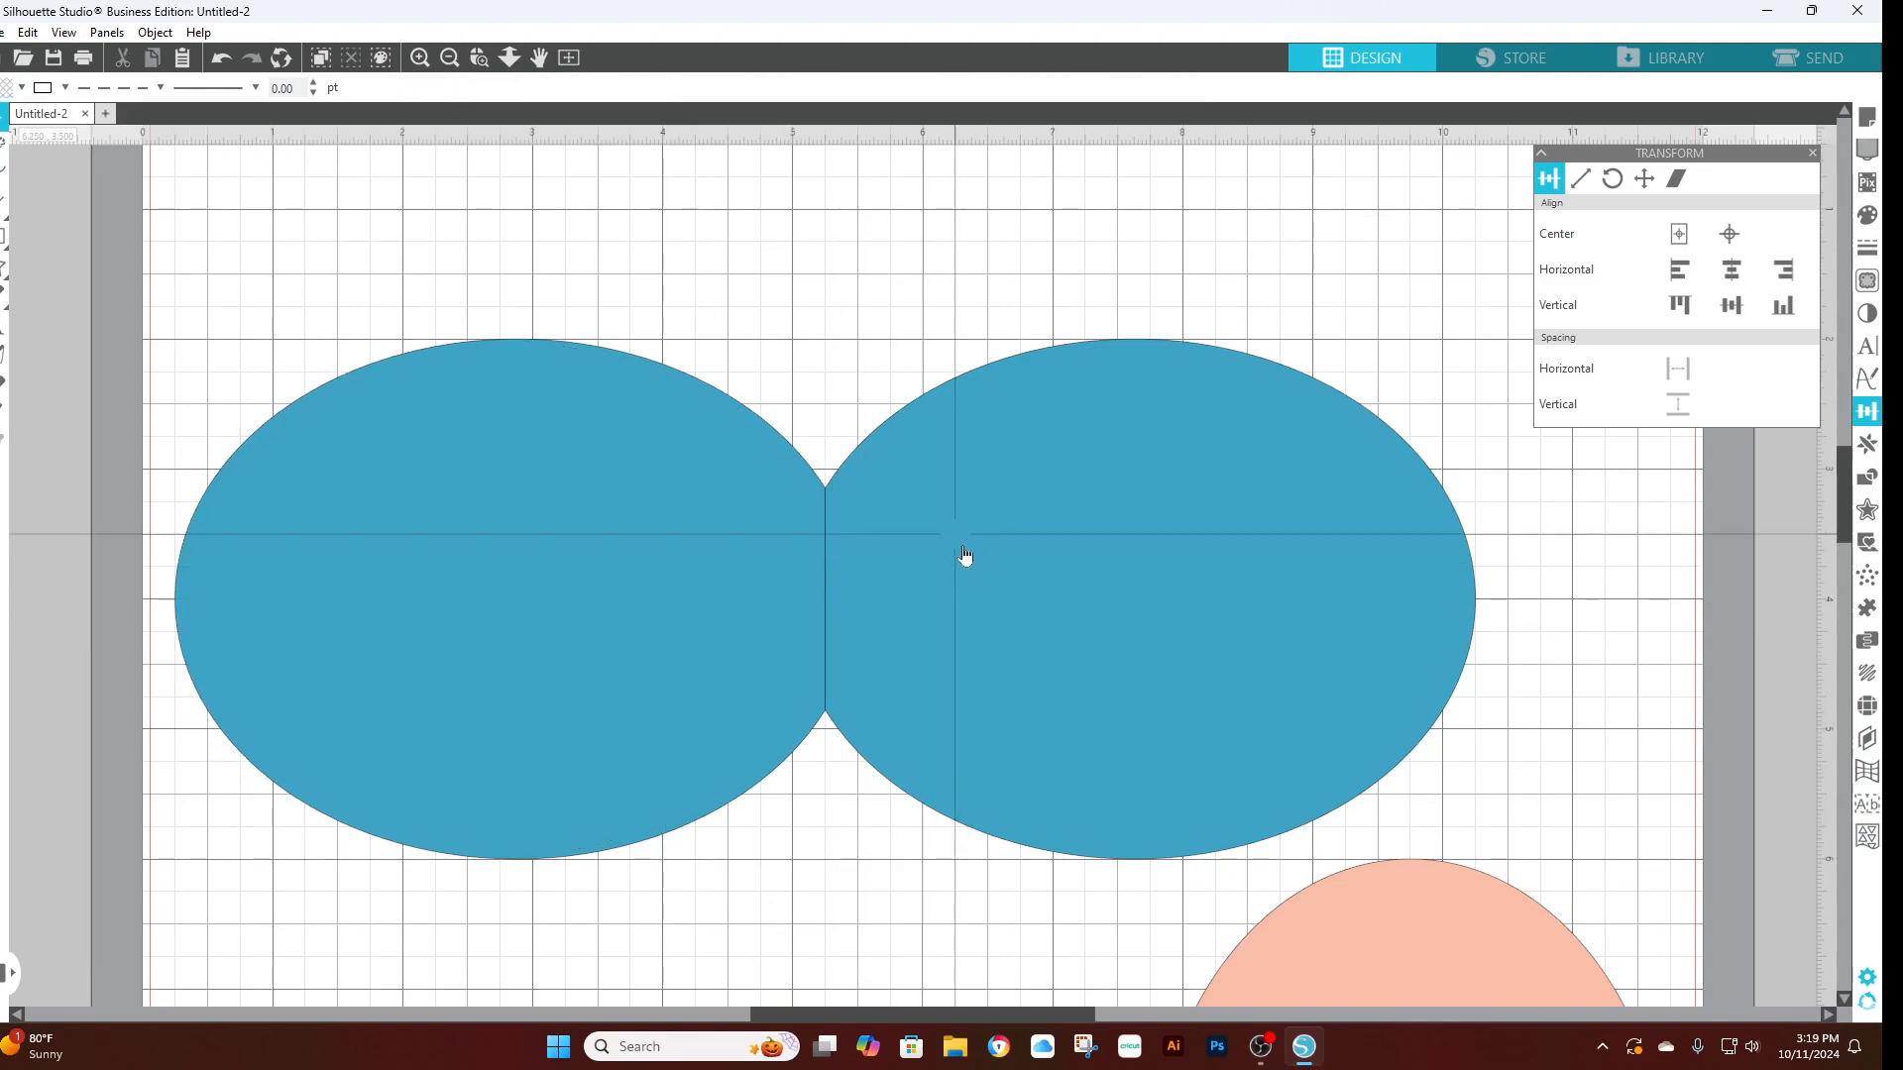
left_click(963, 549)
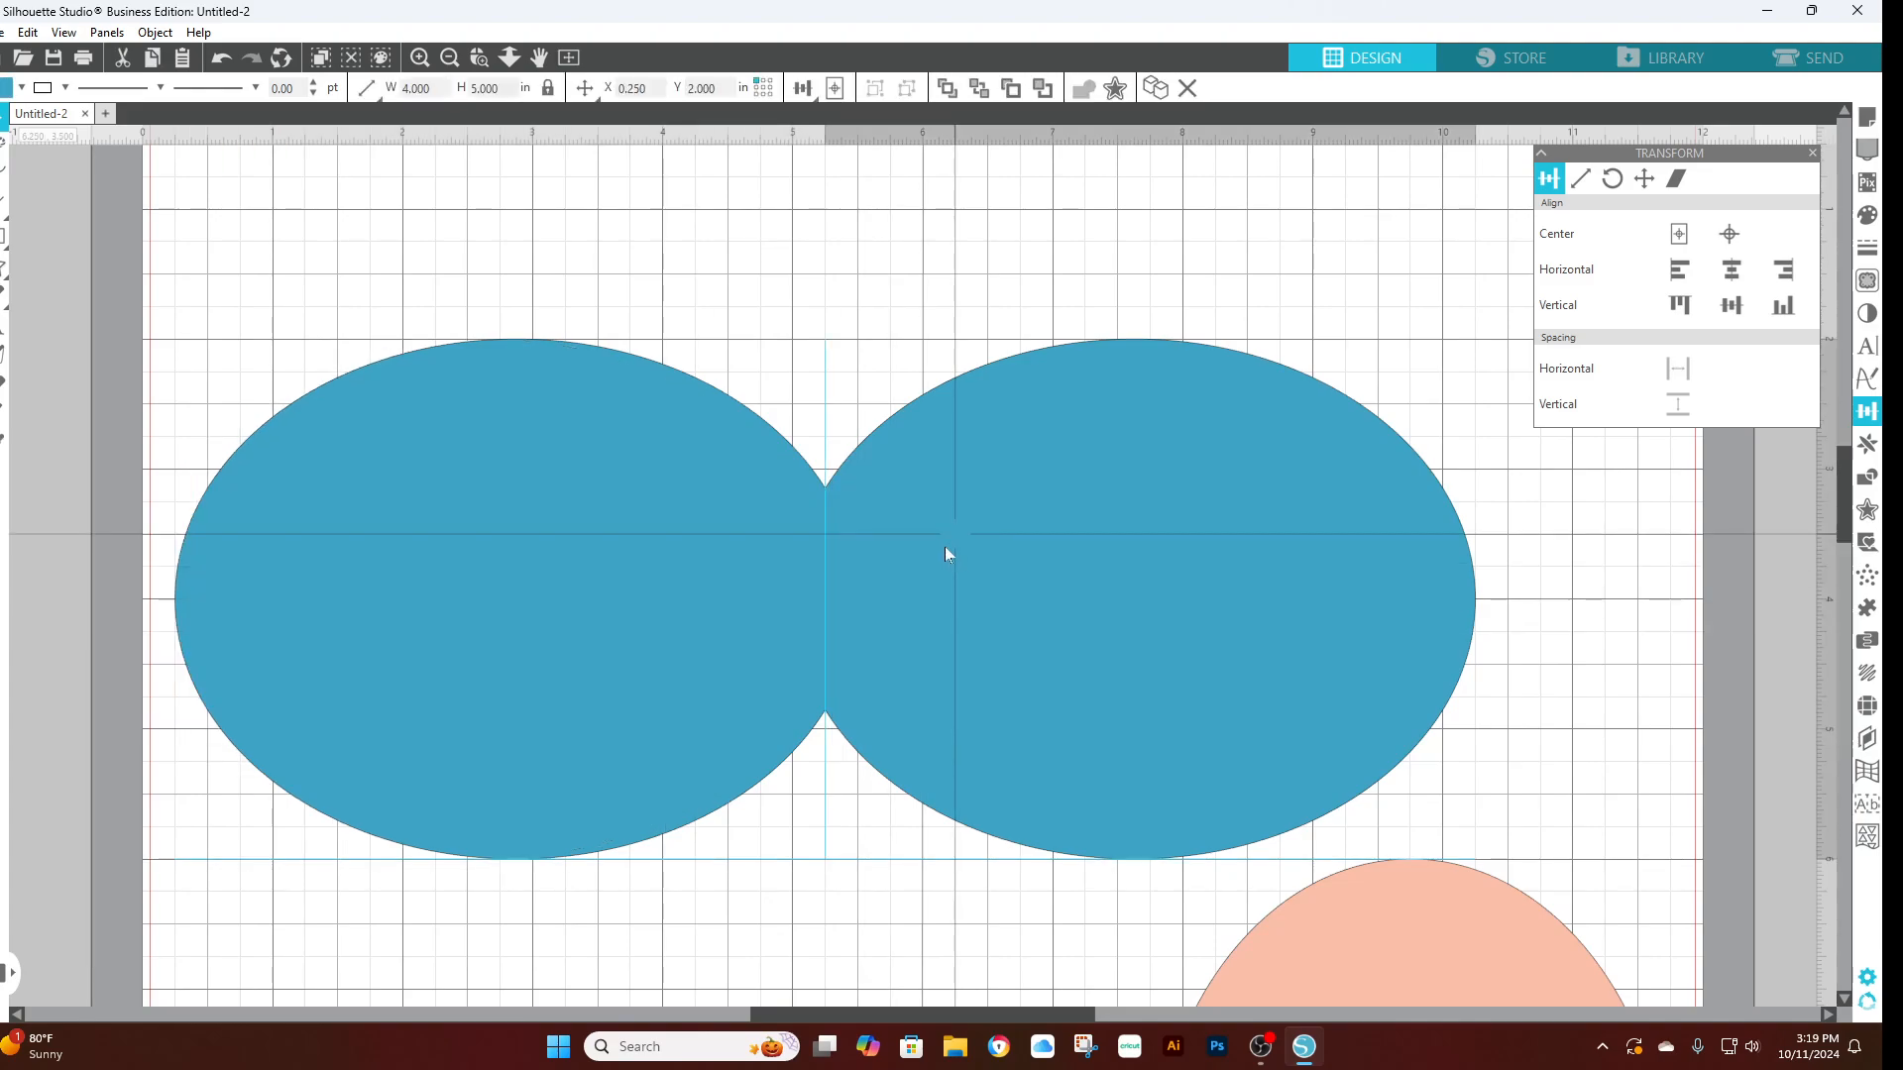
left_click(947, 560)
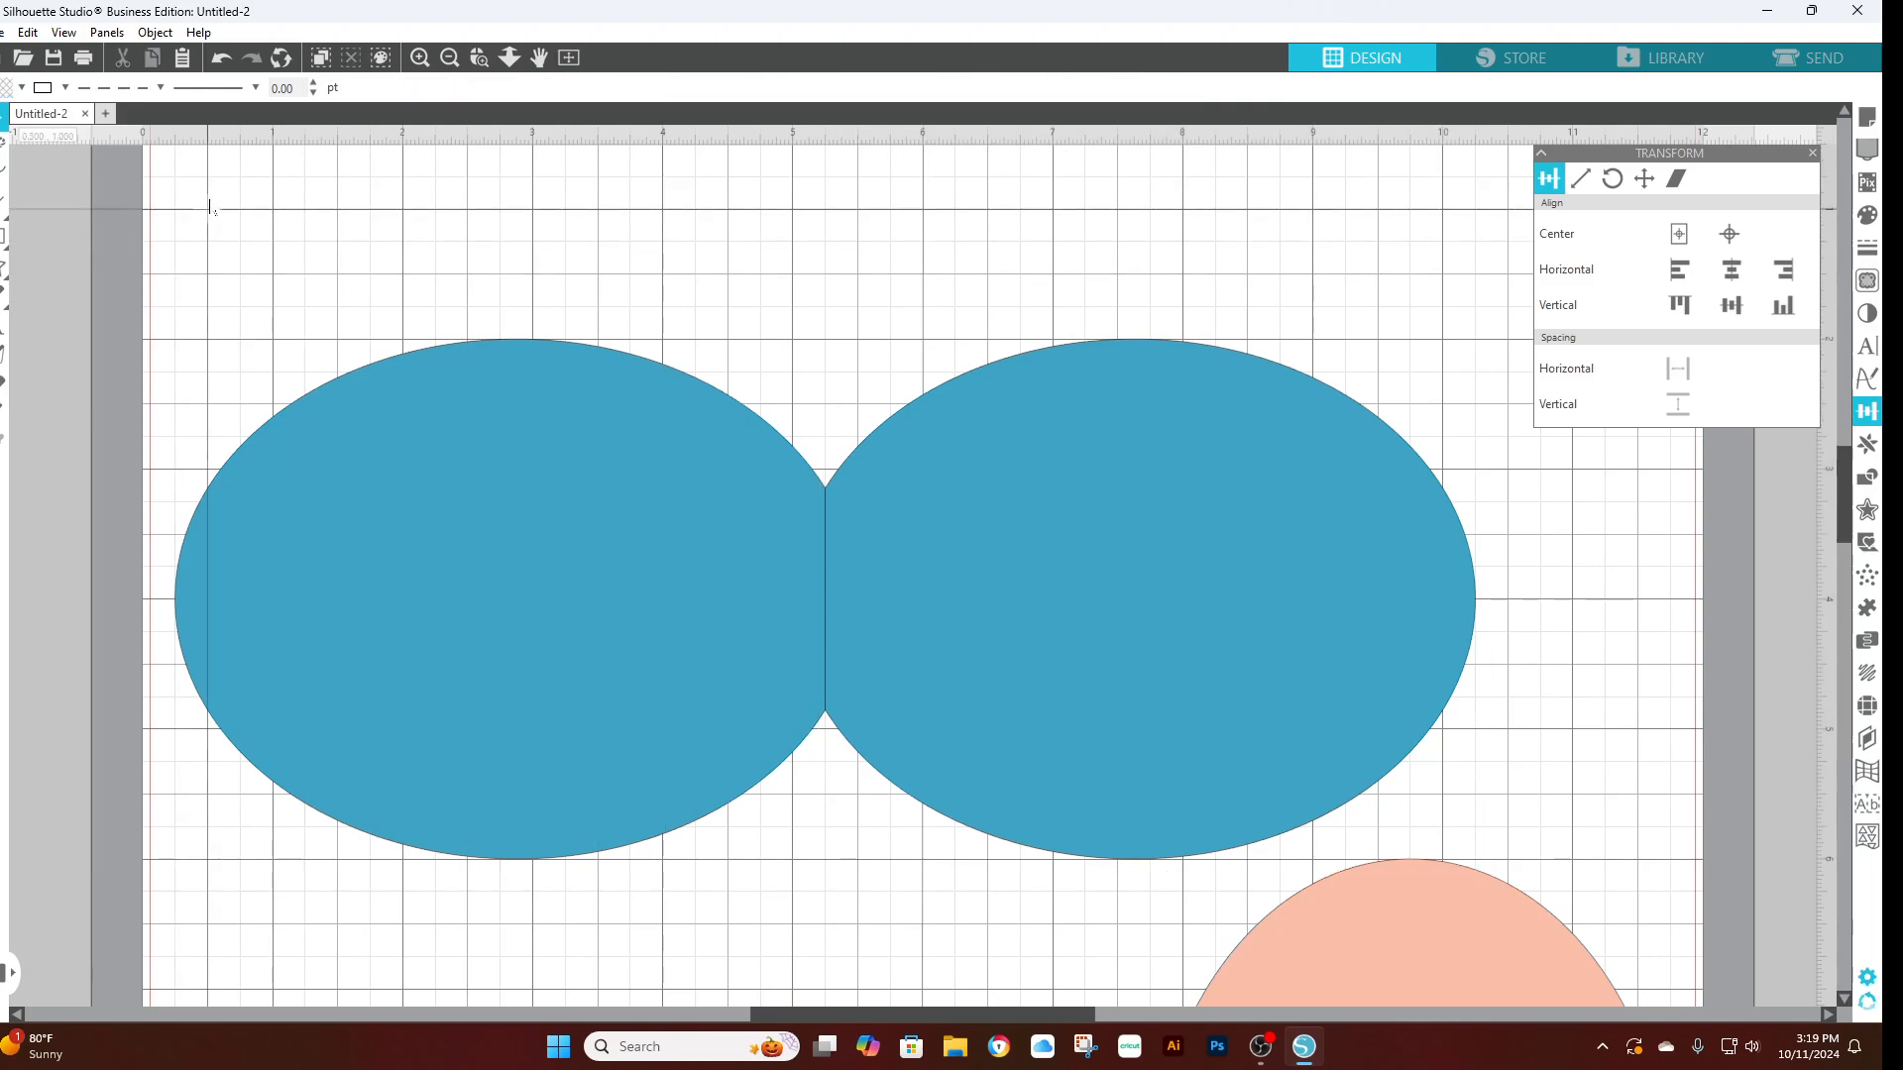
- Try to weld the two blue shapes with only their flat edges touching, and undo the weld
left_click_drag(205, 199, 1425, 671)
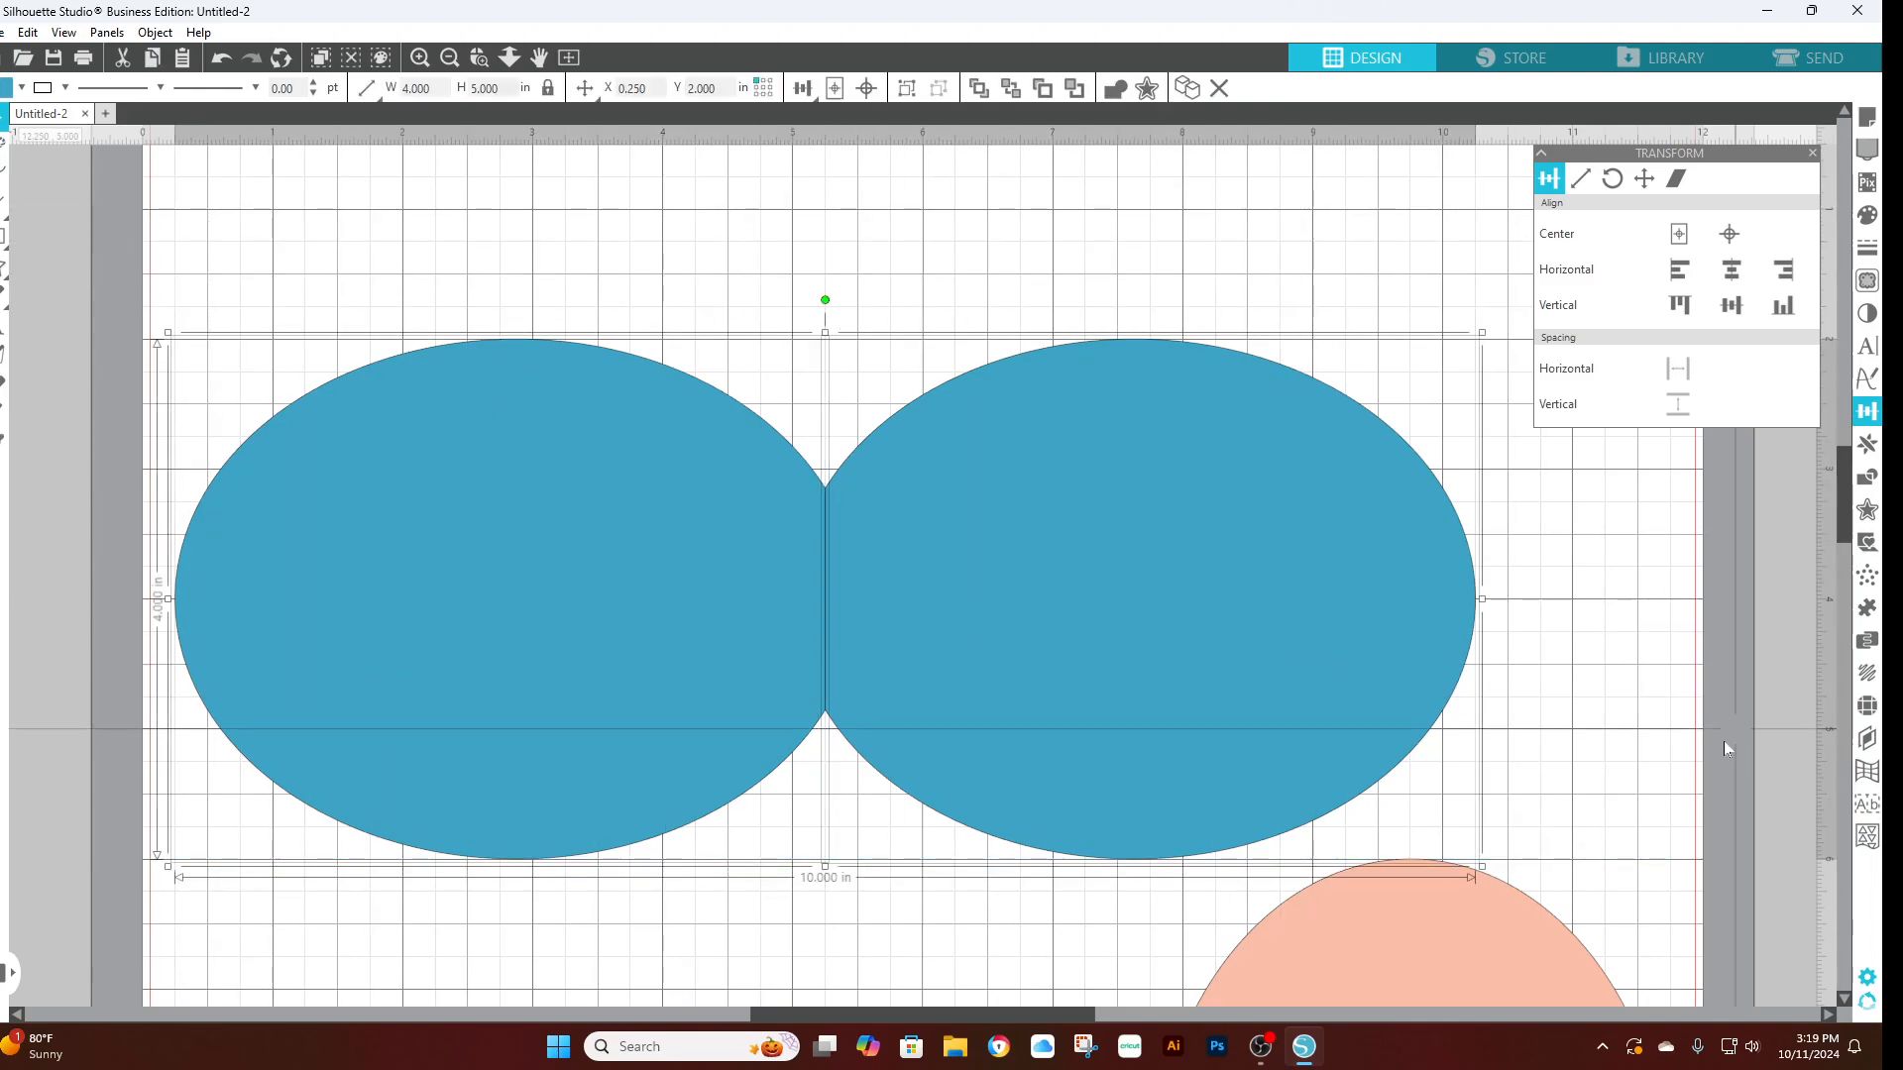
left_click(1866, 478)
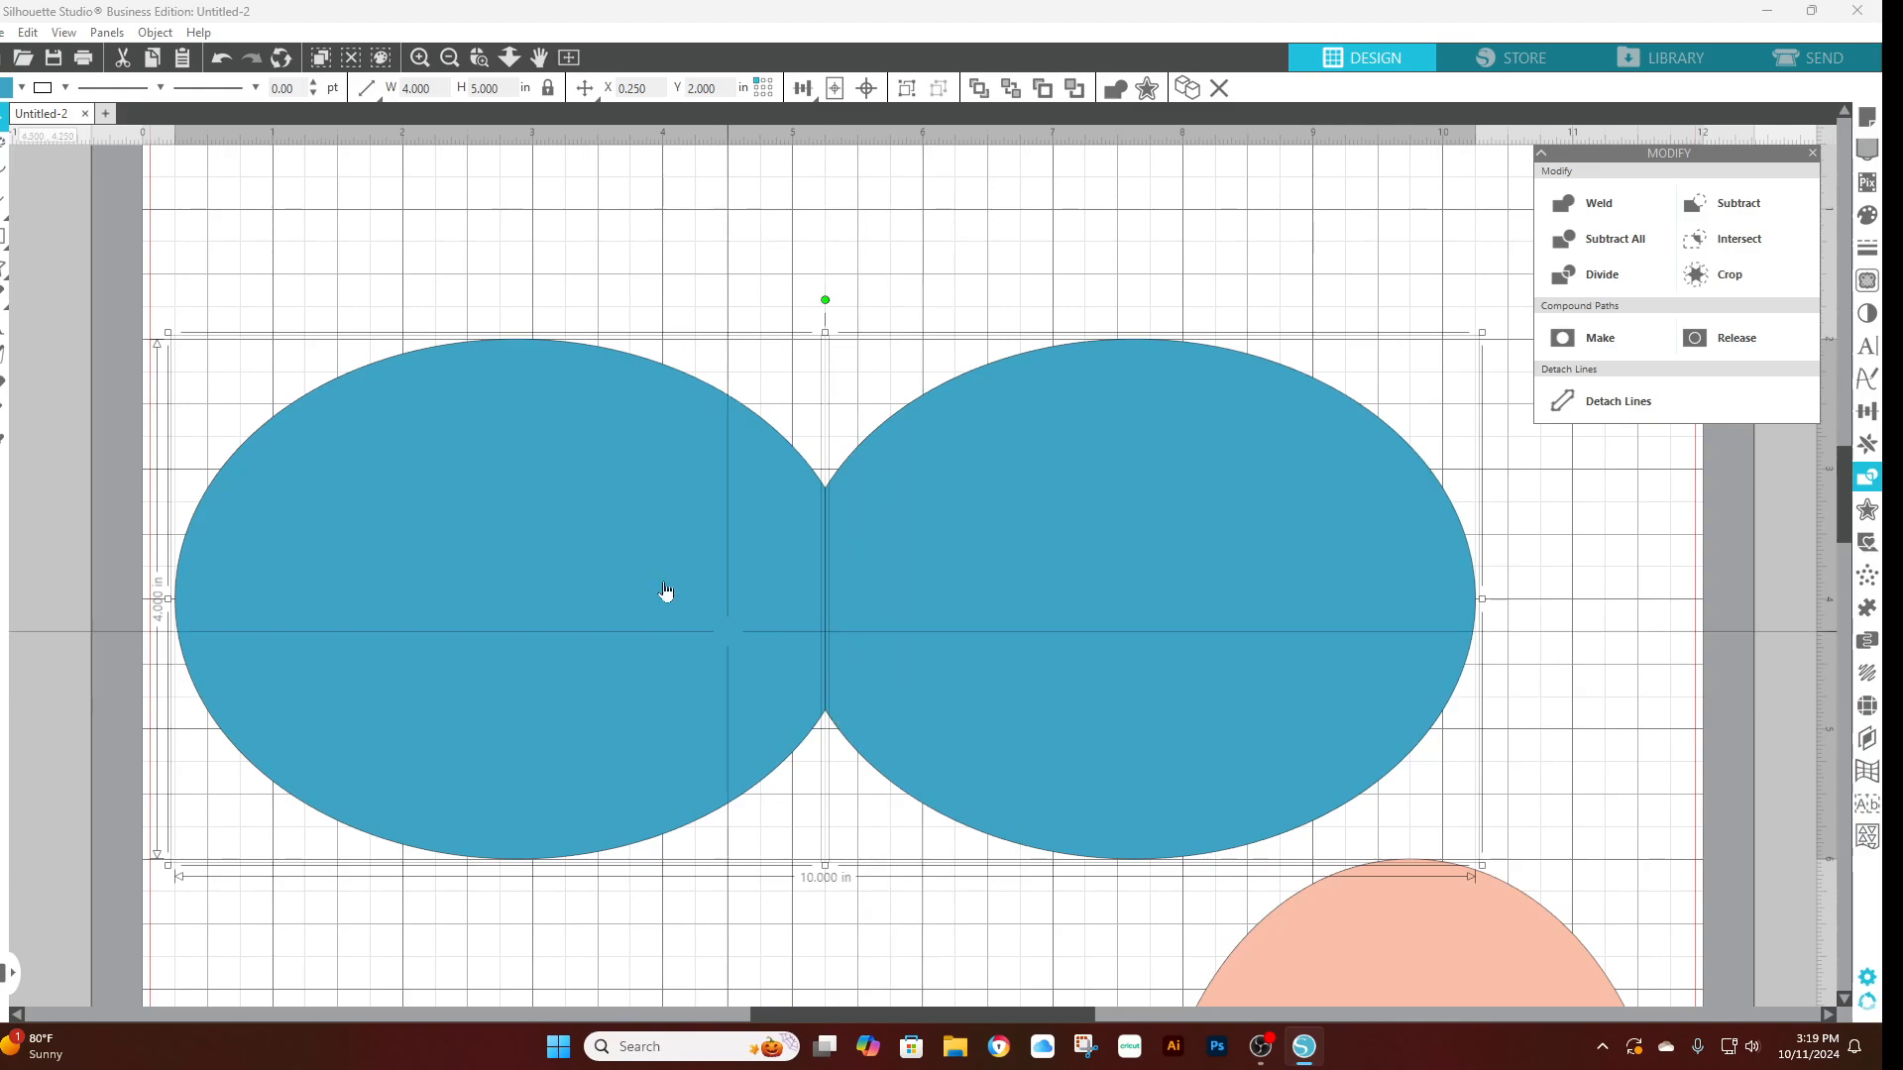
left_click(26, 32)
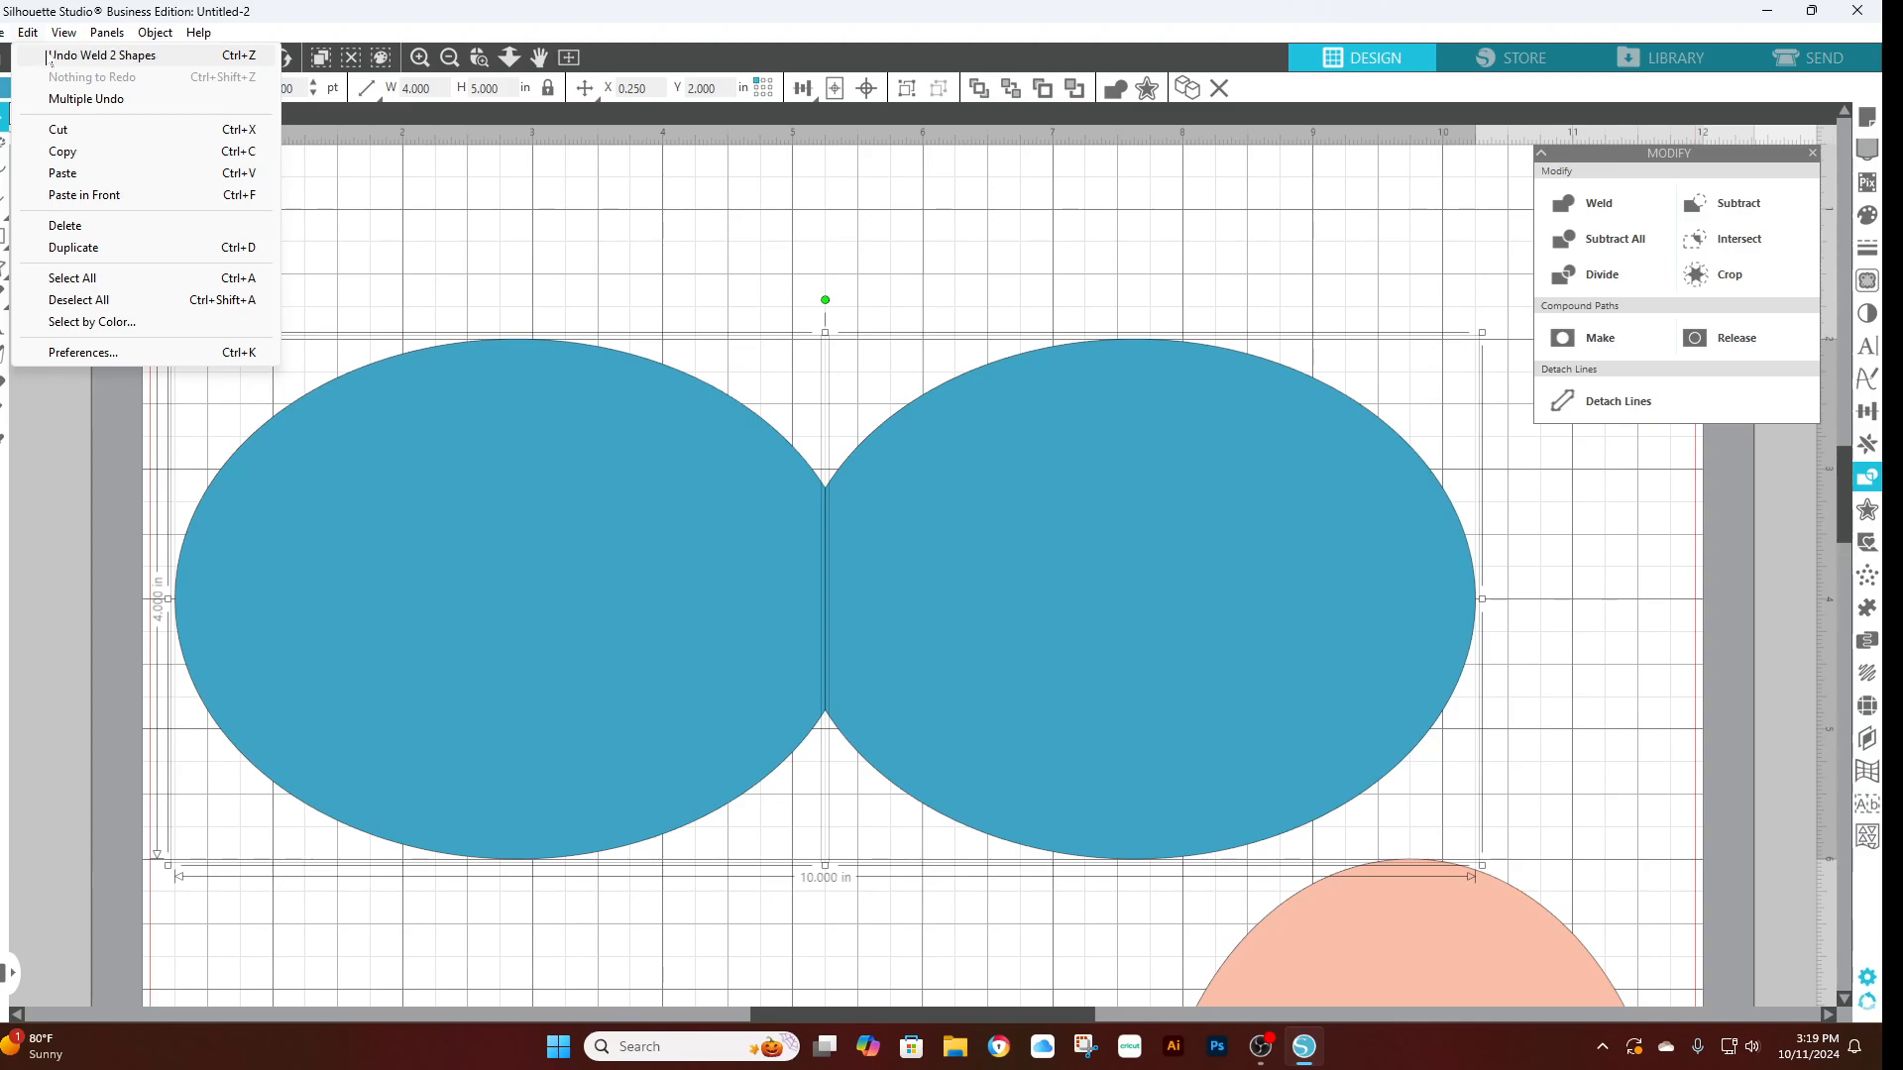
left_click(51, 57)
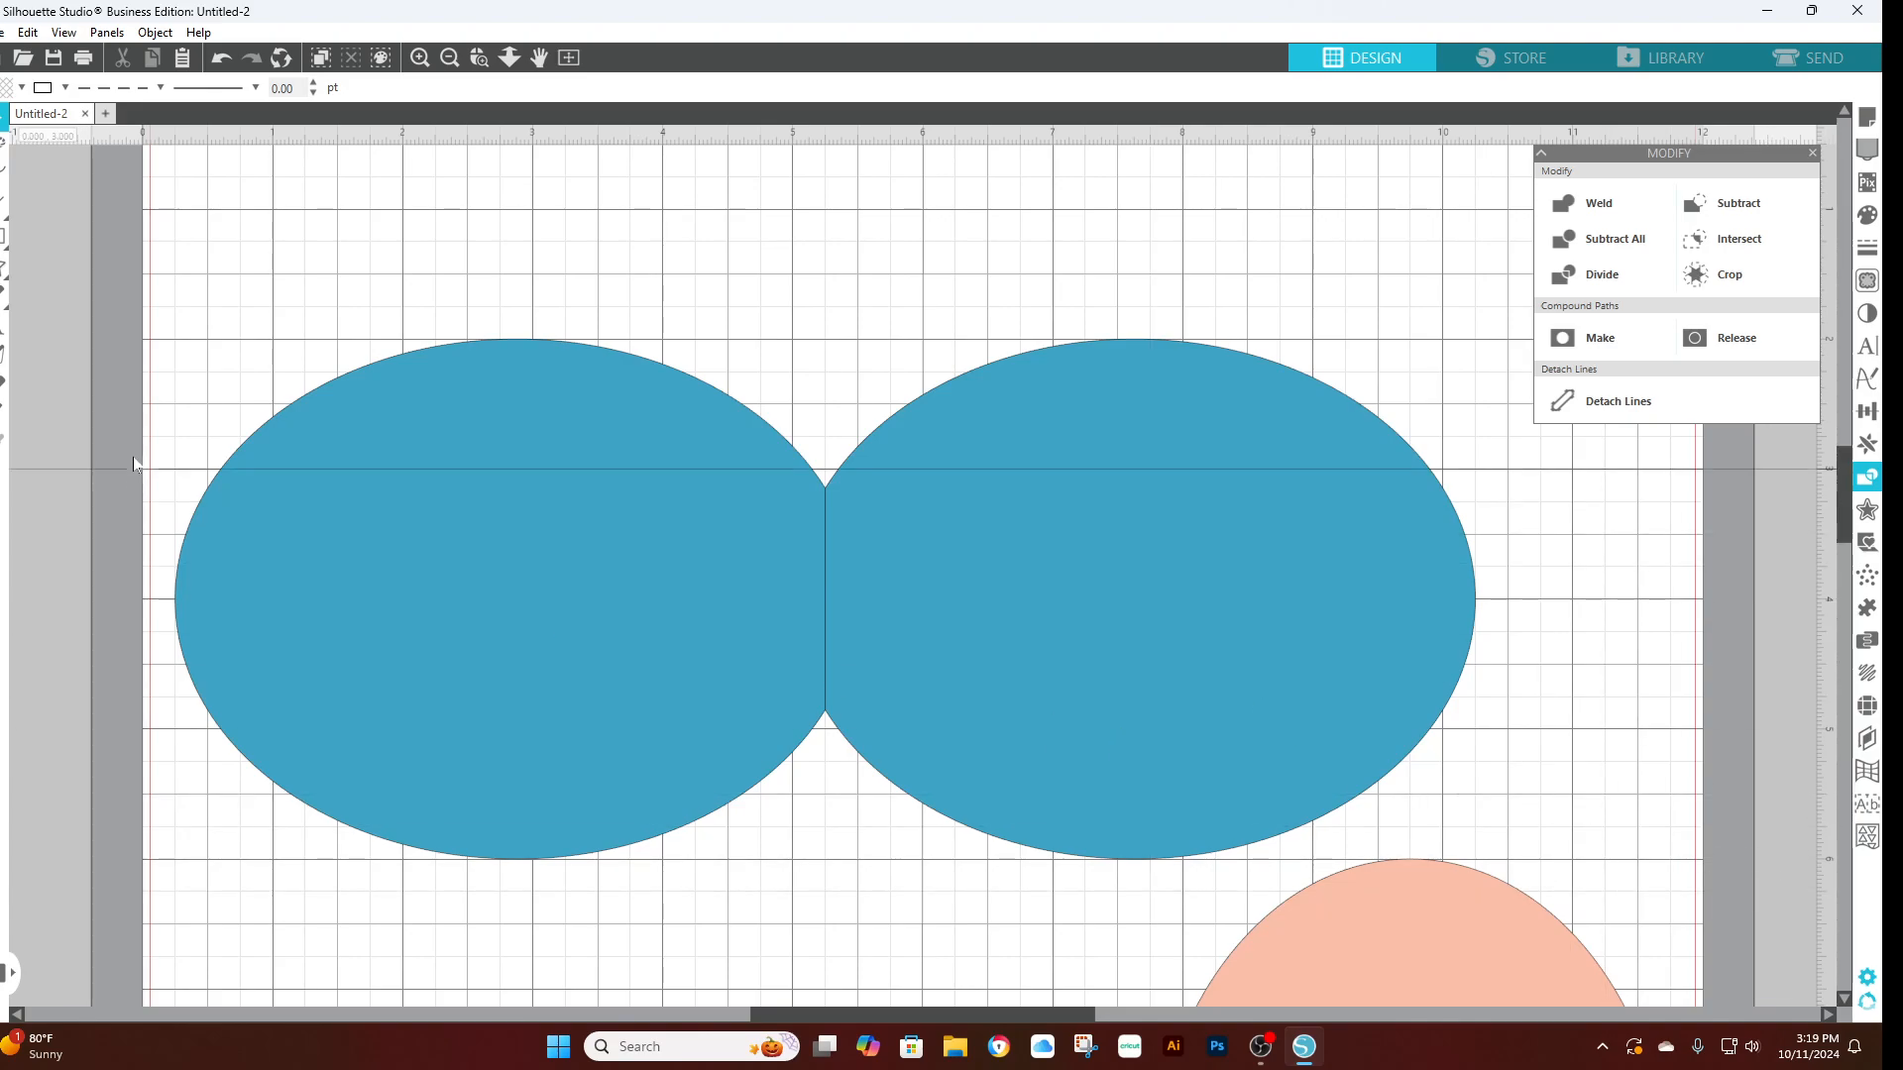
- Look through the General, Defaults, Display, Import, Tools, Updates and Advanced preferences for a grid snapping option, and leave them without changes
left_click(19, 34)
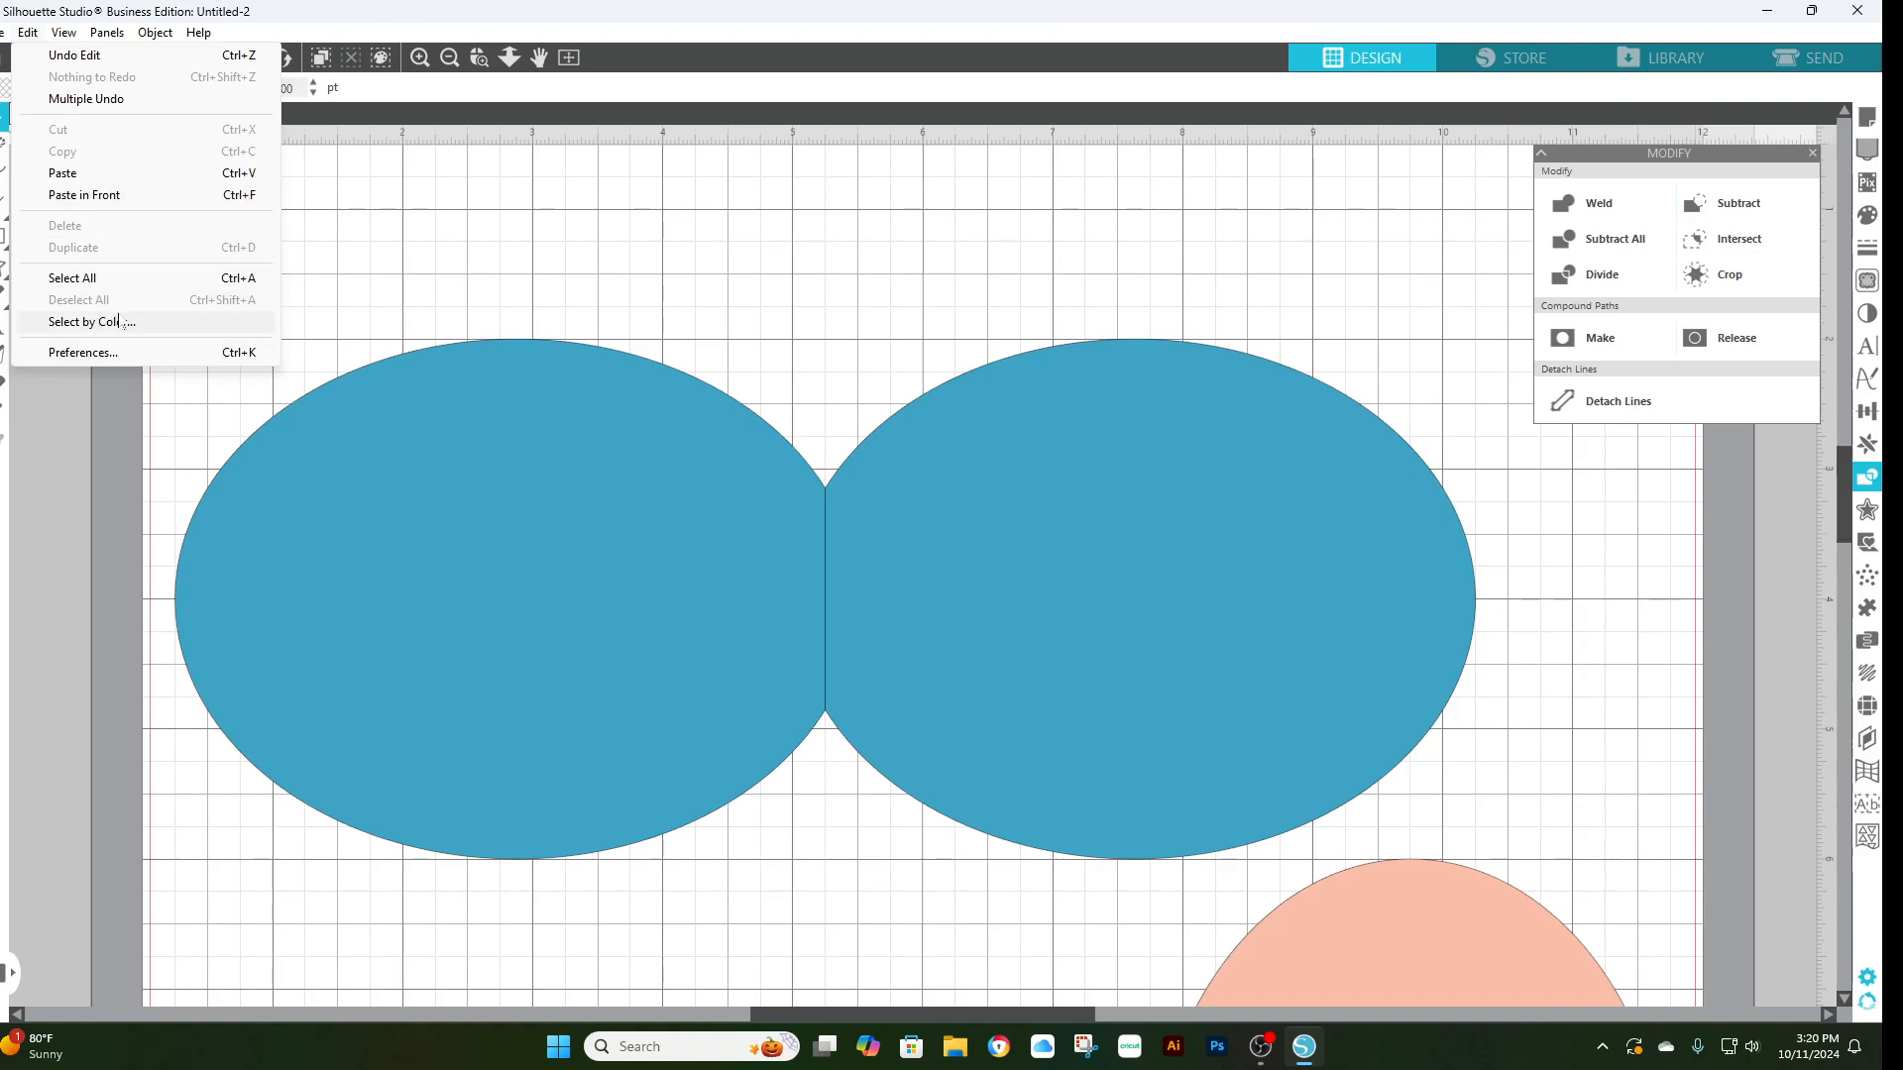
left_click(109, 352)
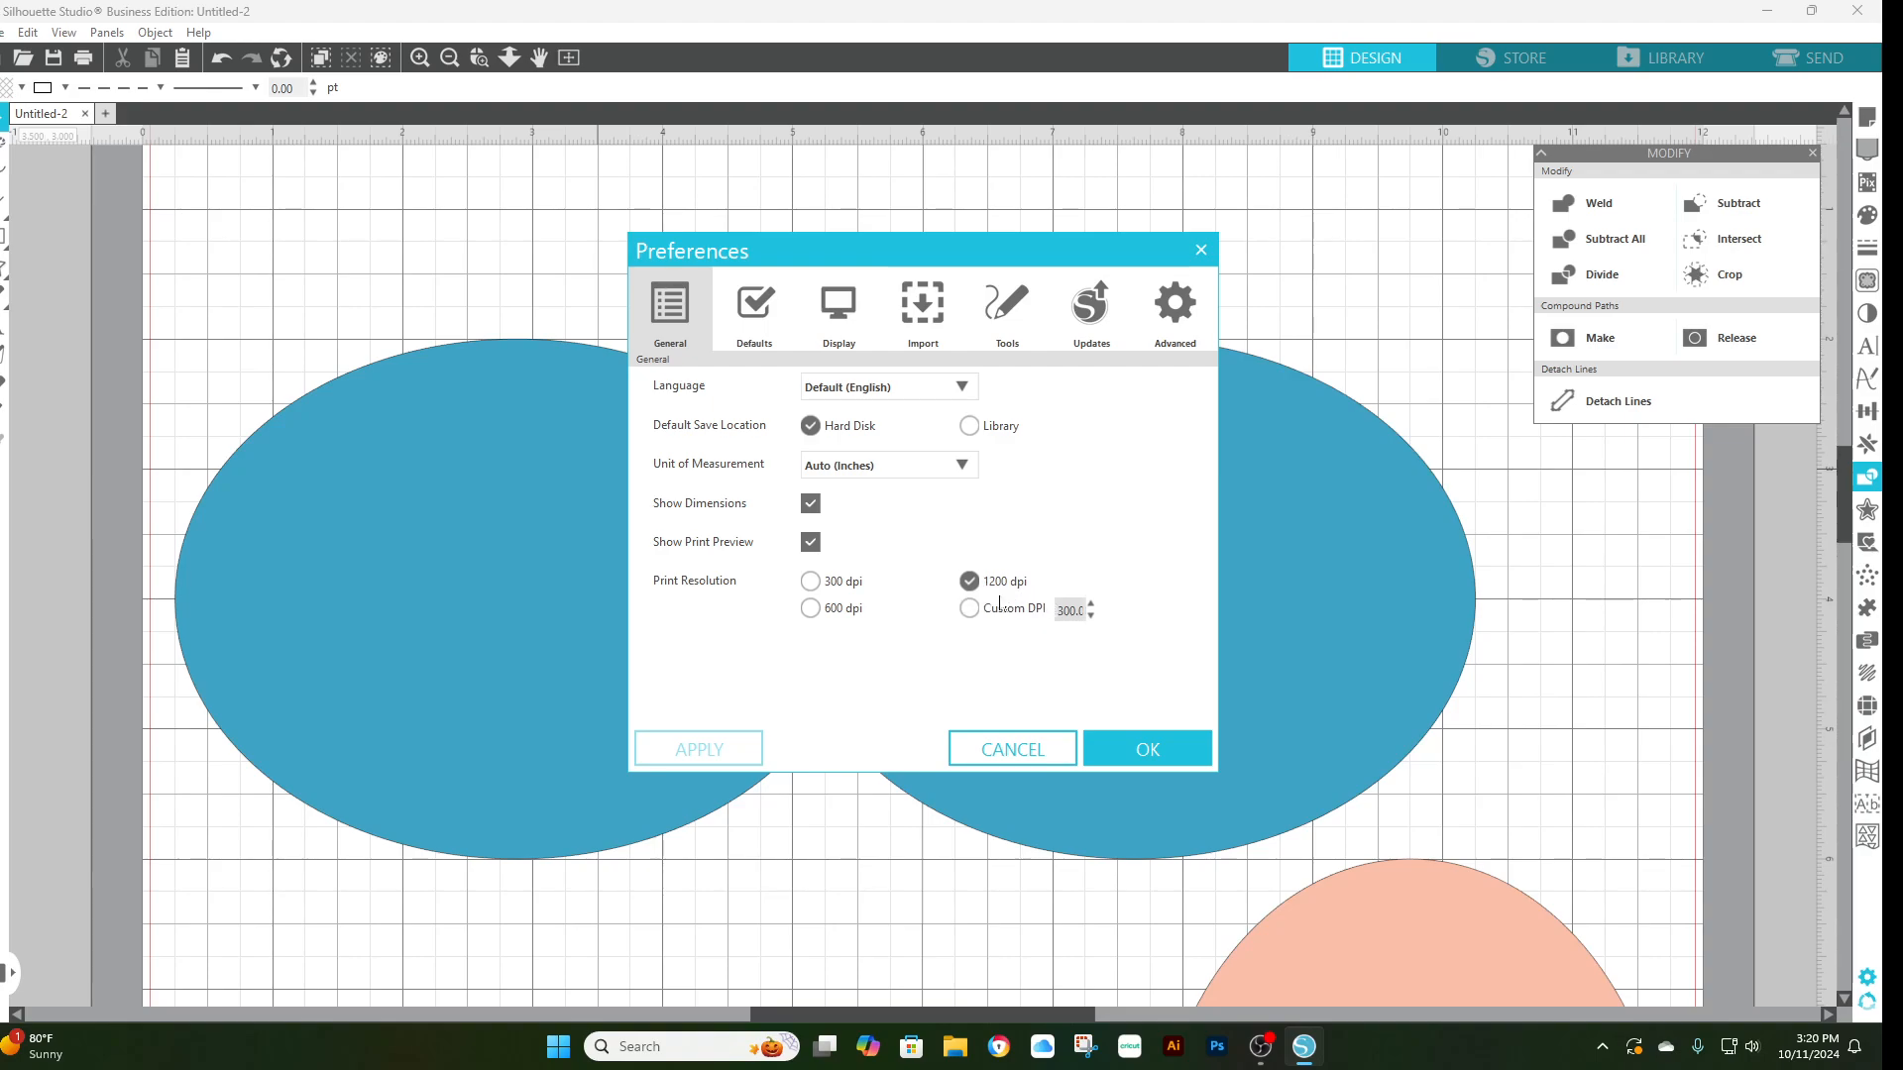
left_click(759, 309)
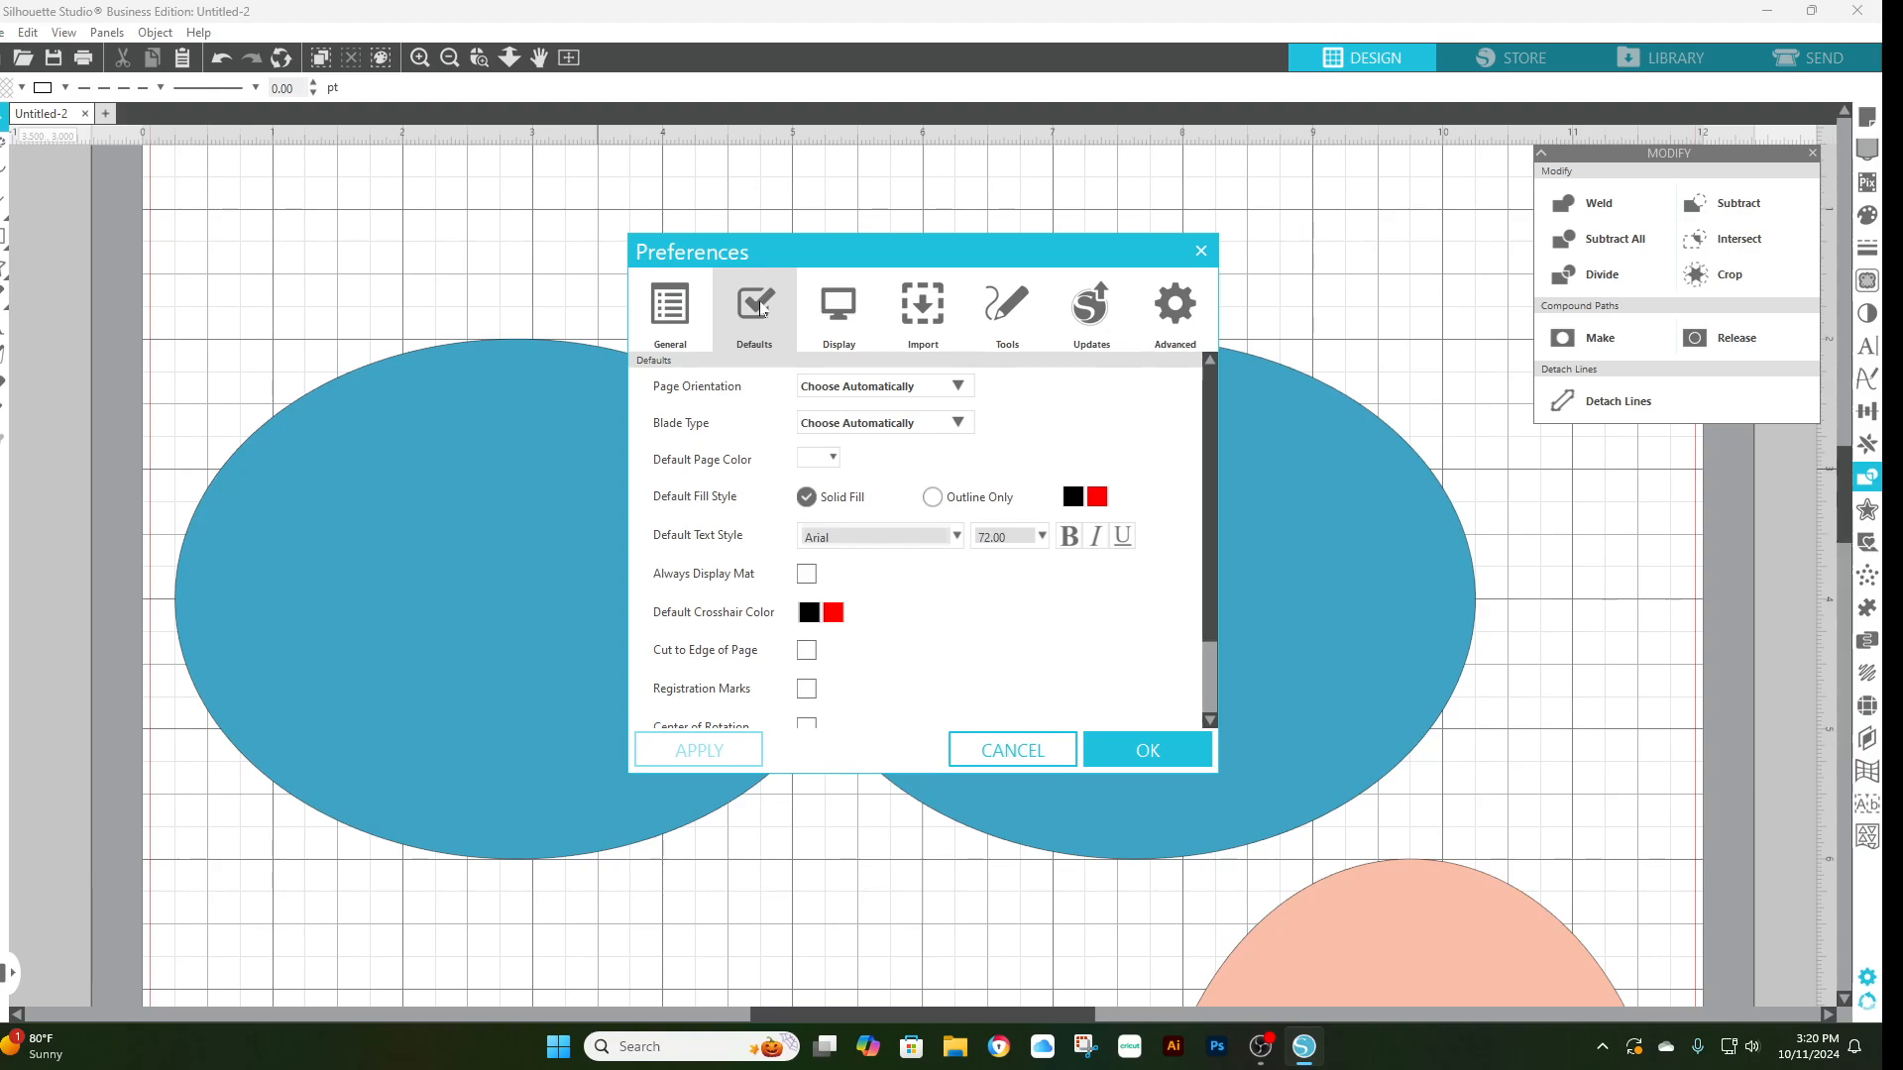
scroll(981, 679, "down", 3)
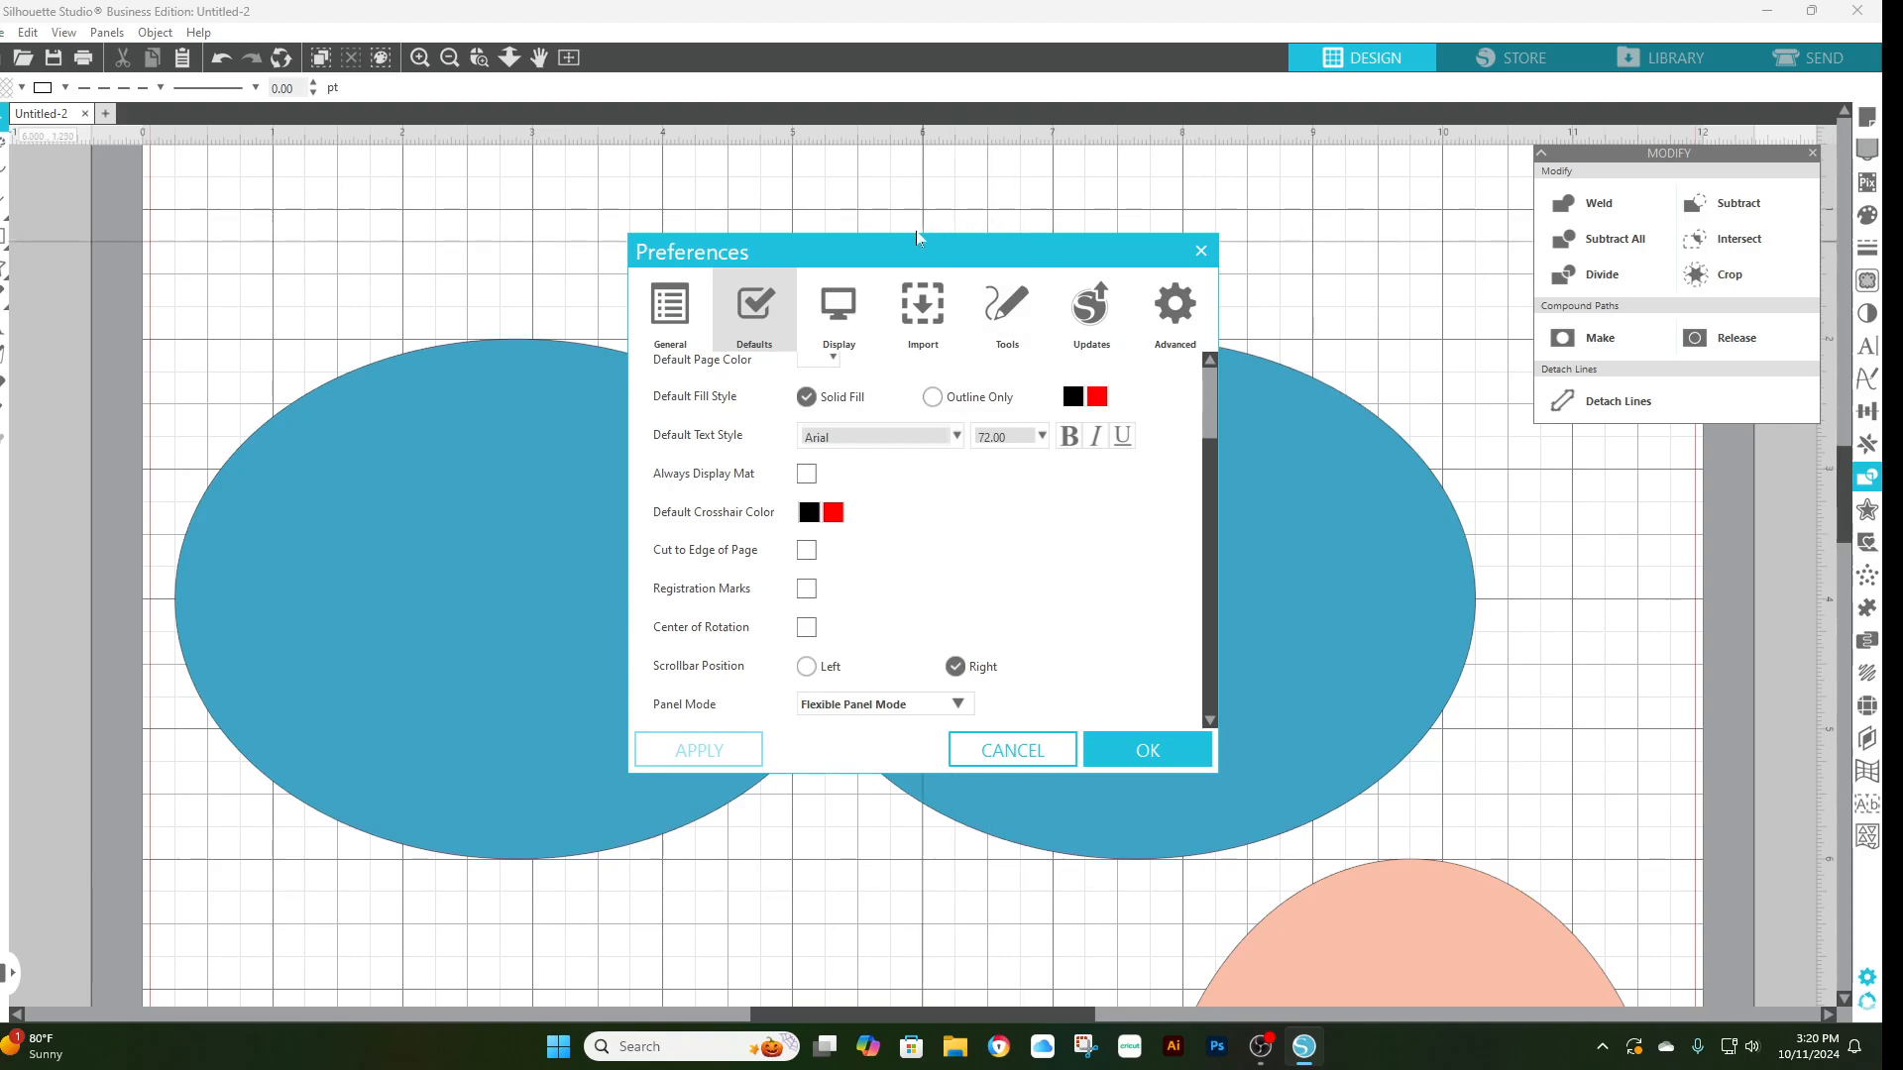
left_click(847, 307)
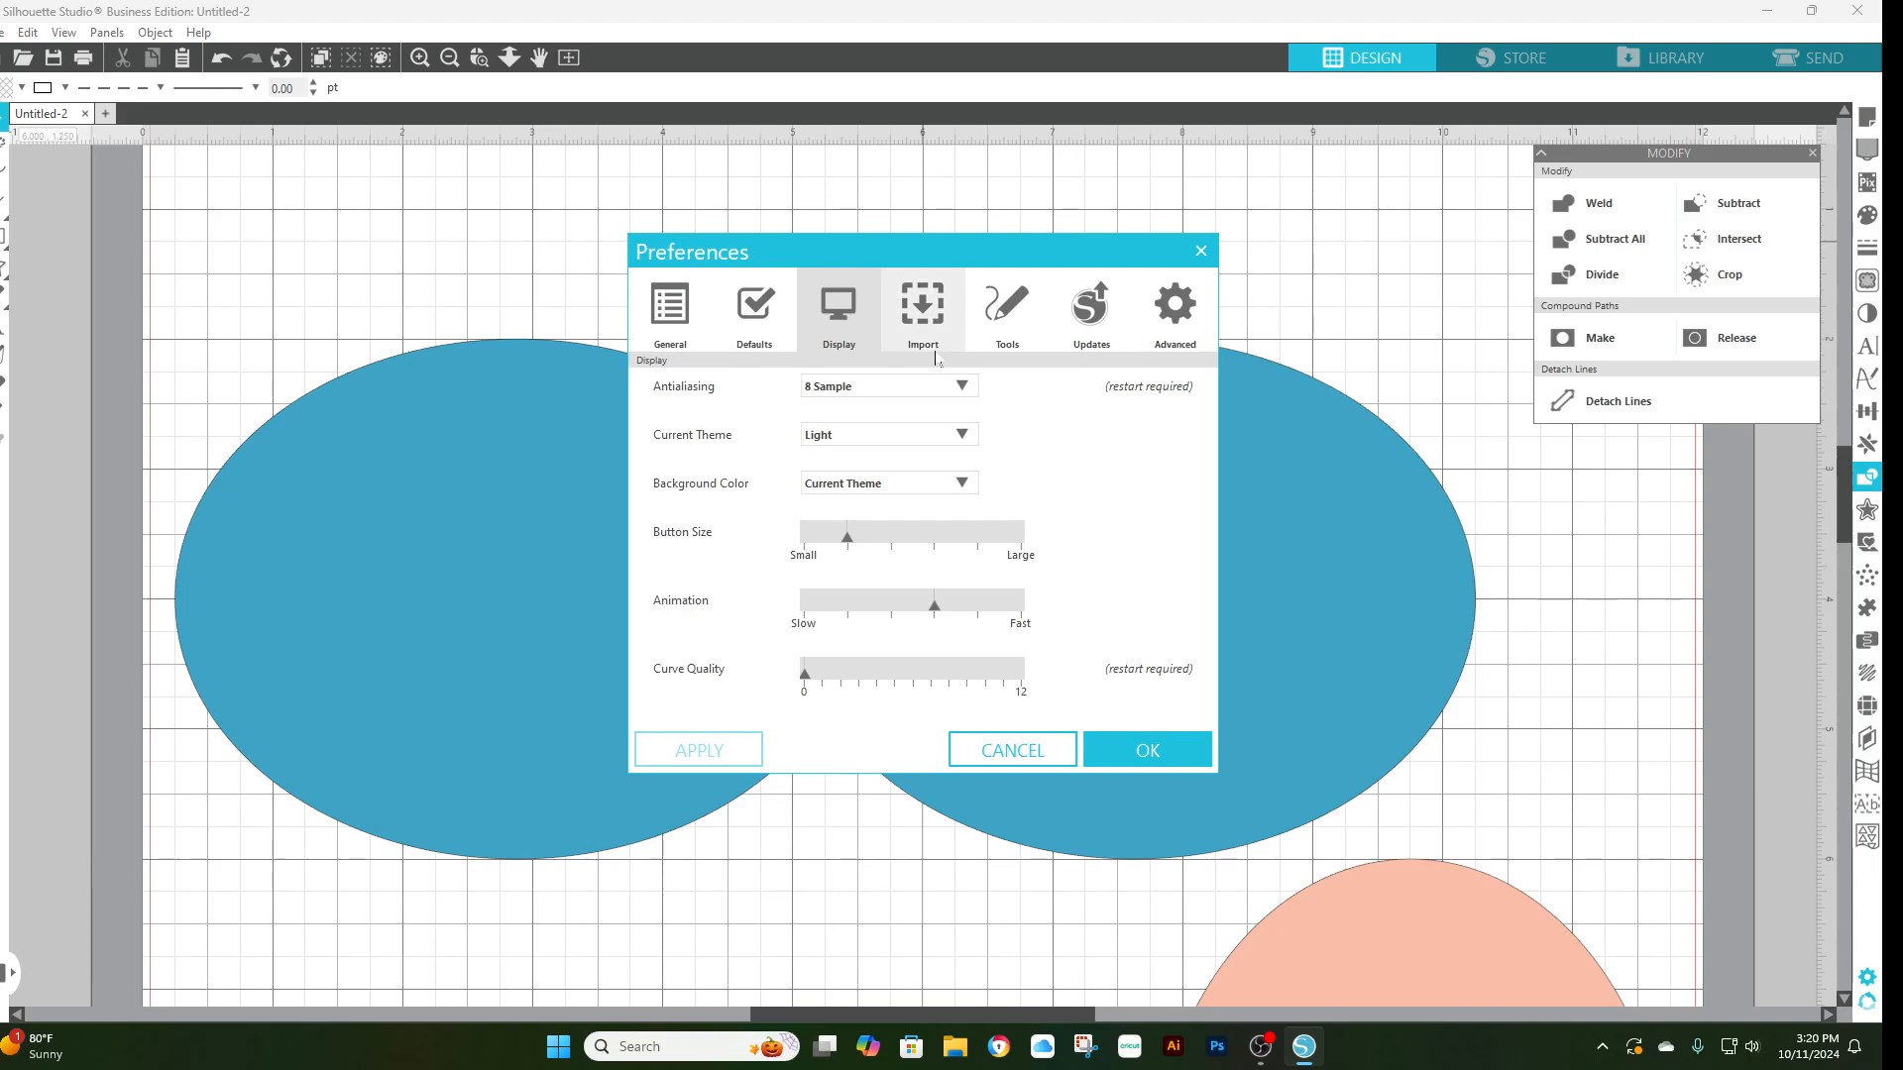
left_click(941, 315)
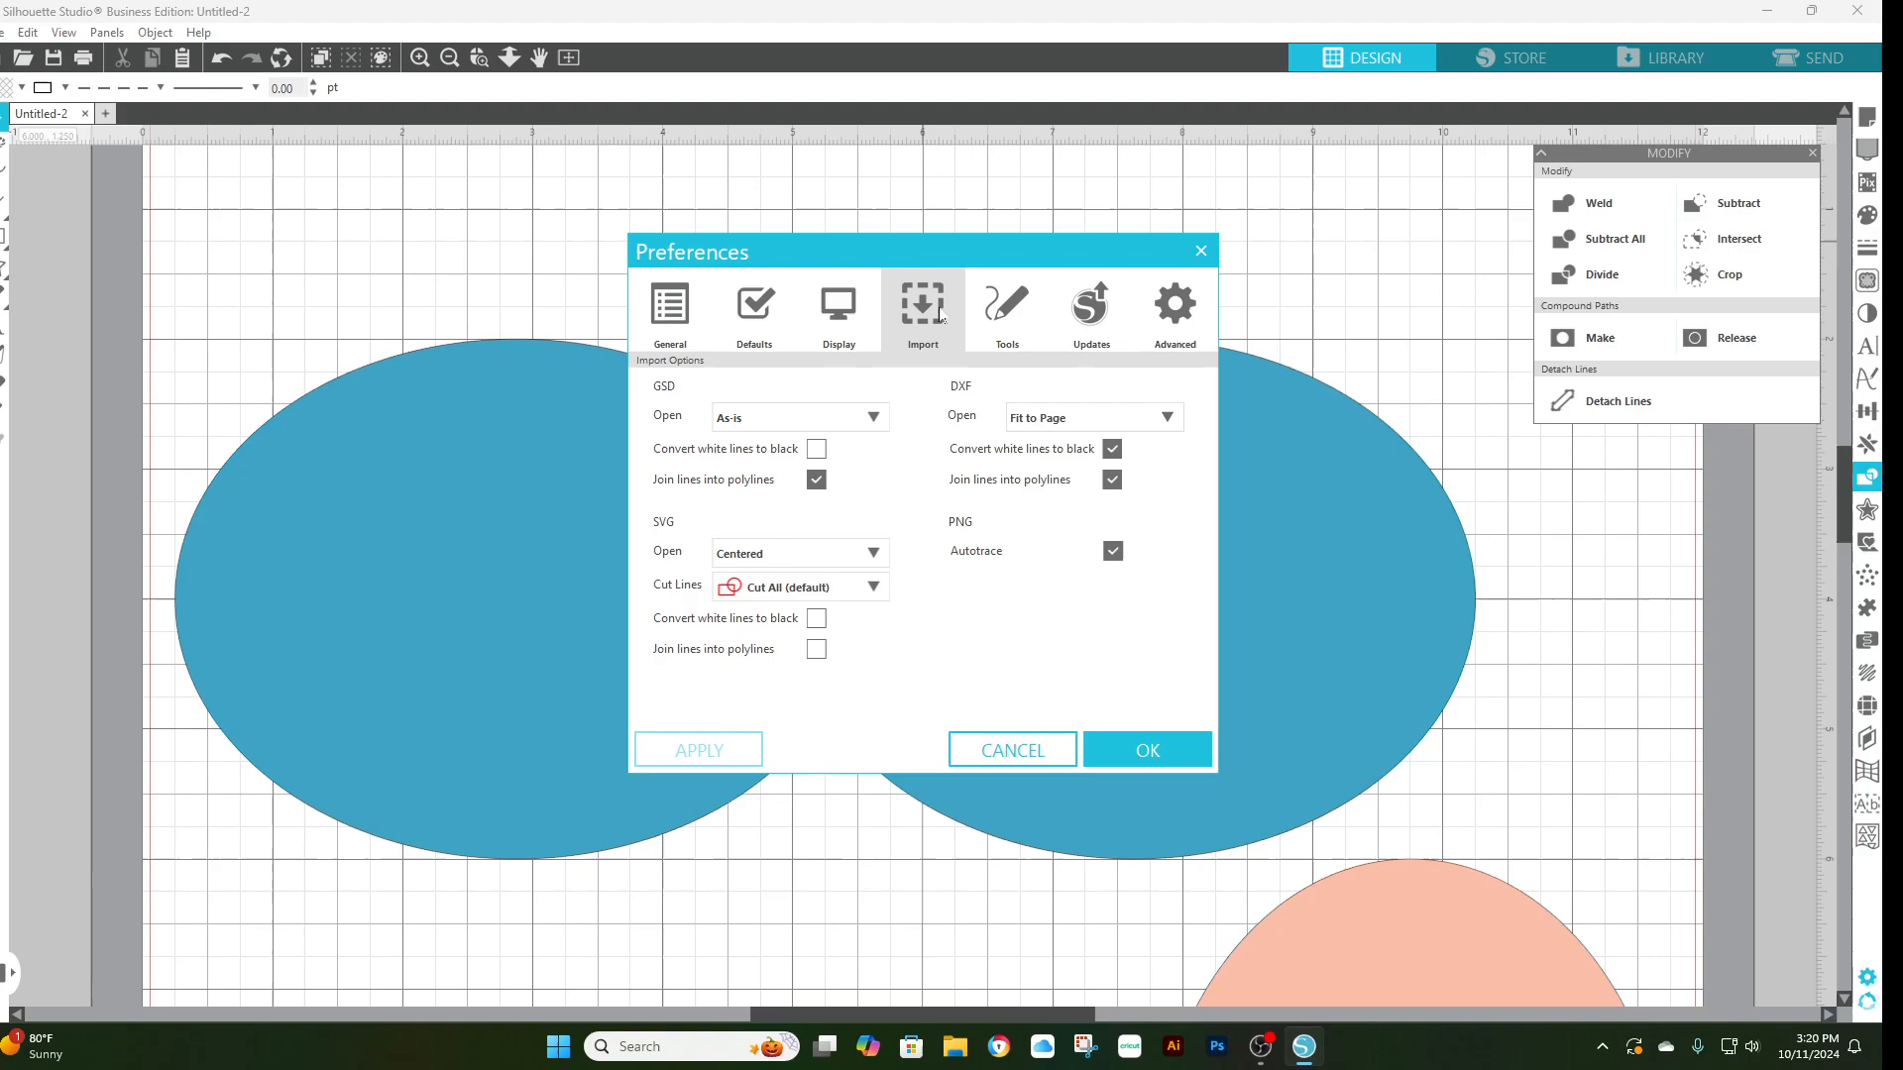
left_click(1029, 320)
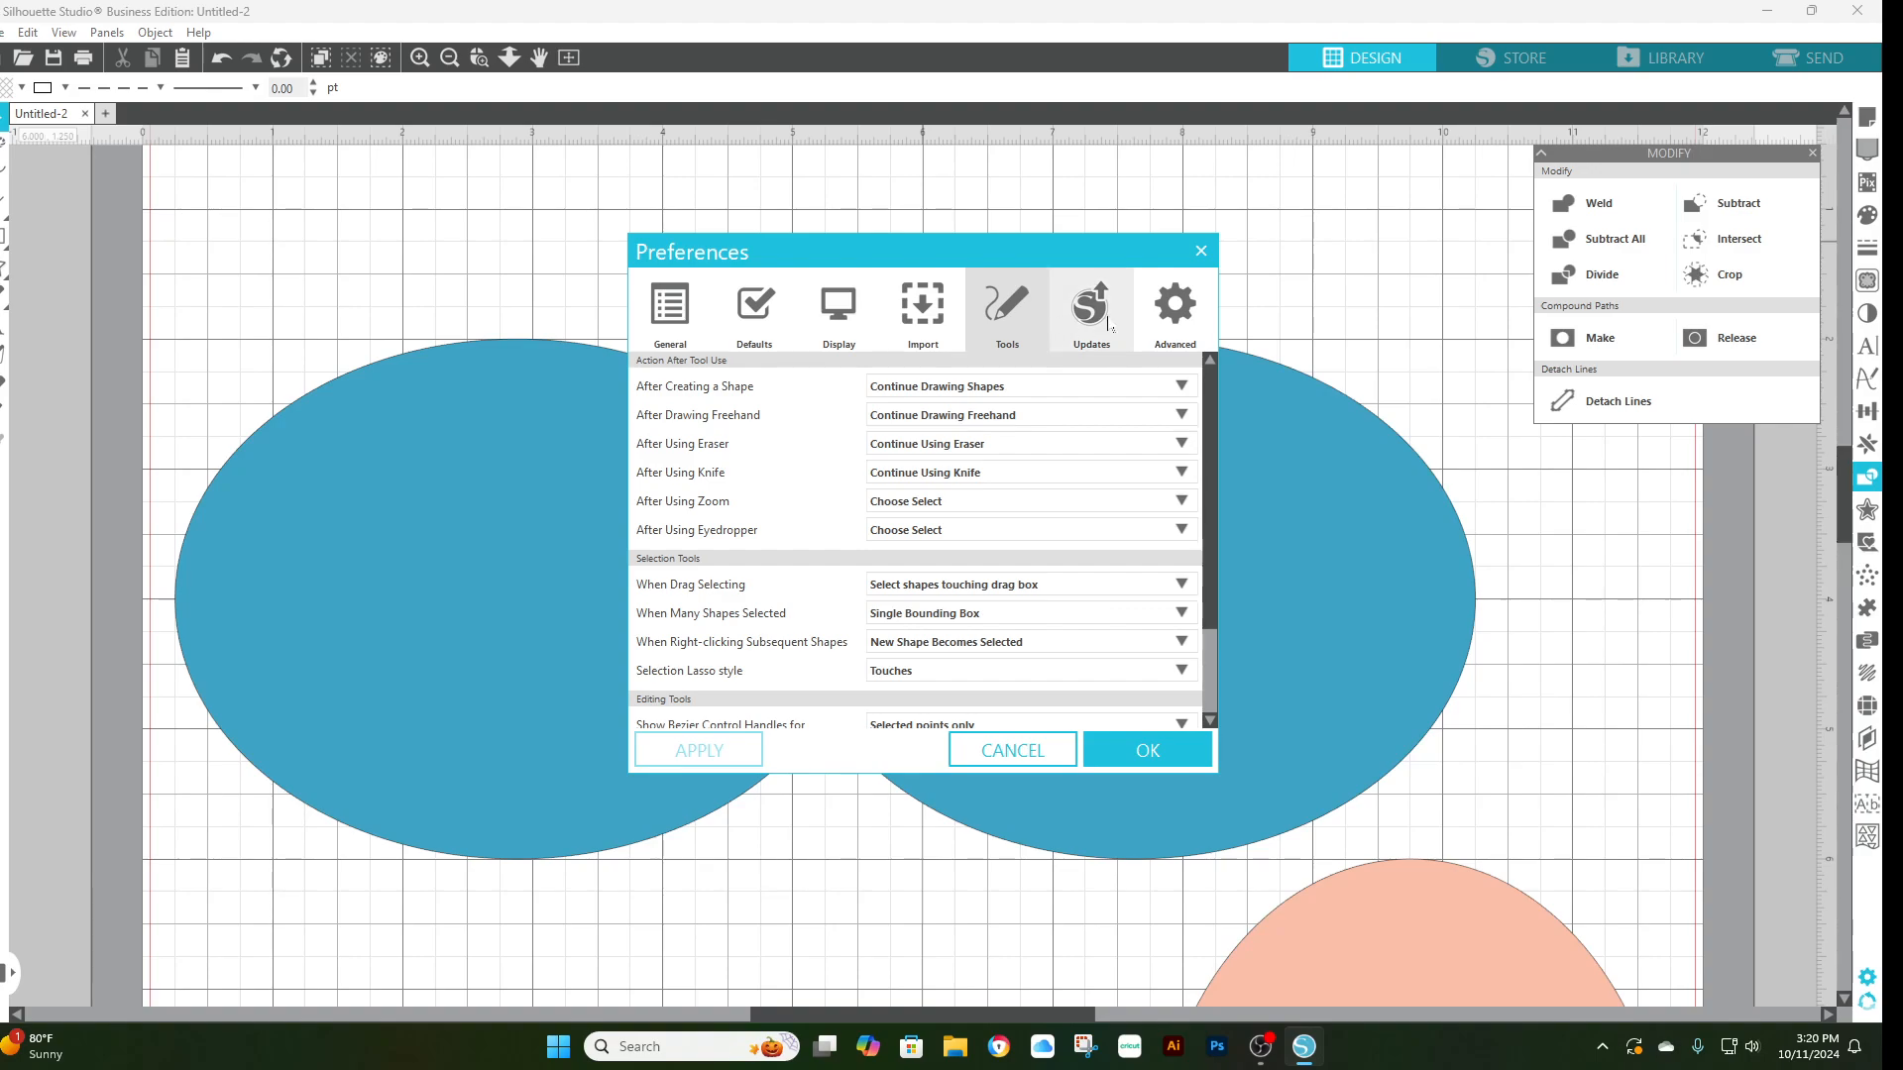
left_click(1107, 325)
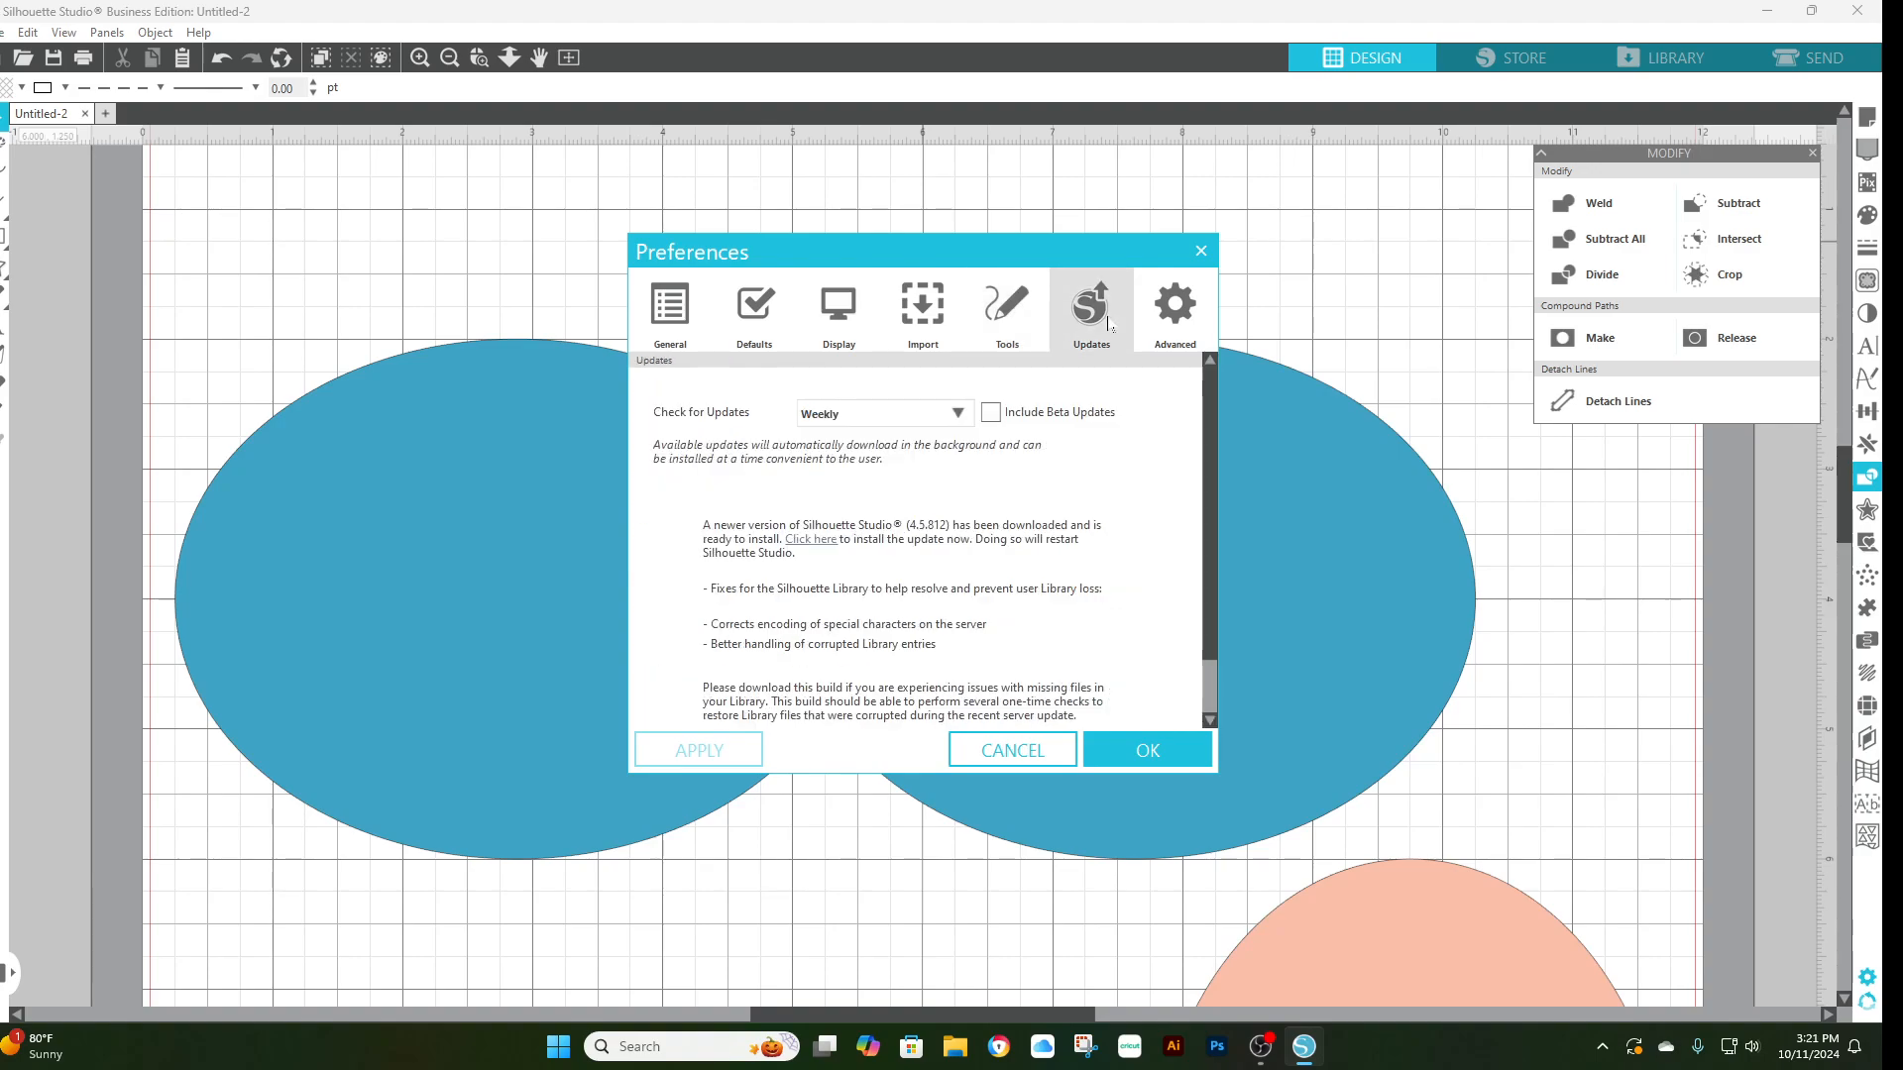
left_click(1182, 329)
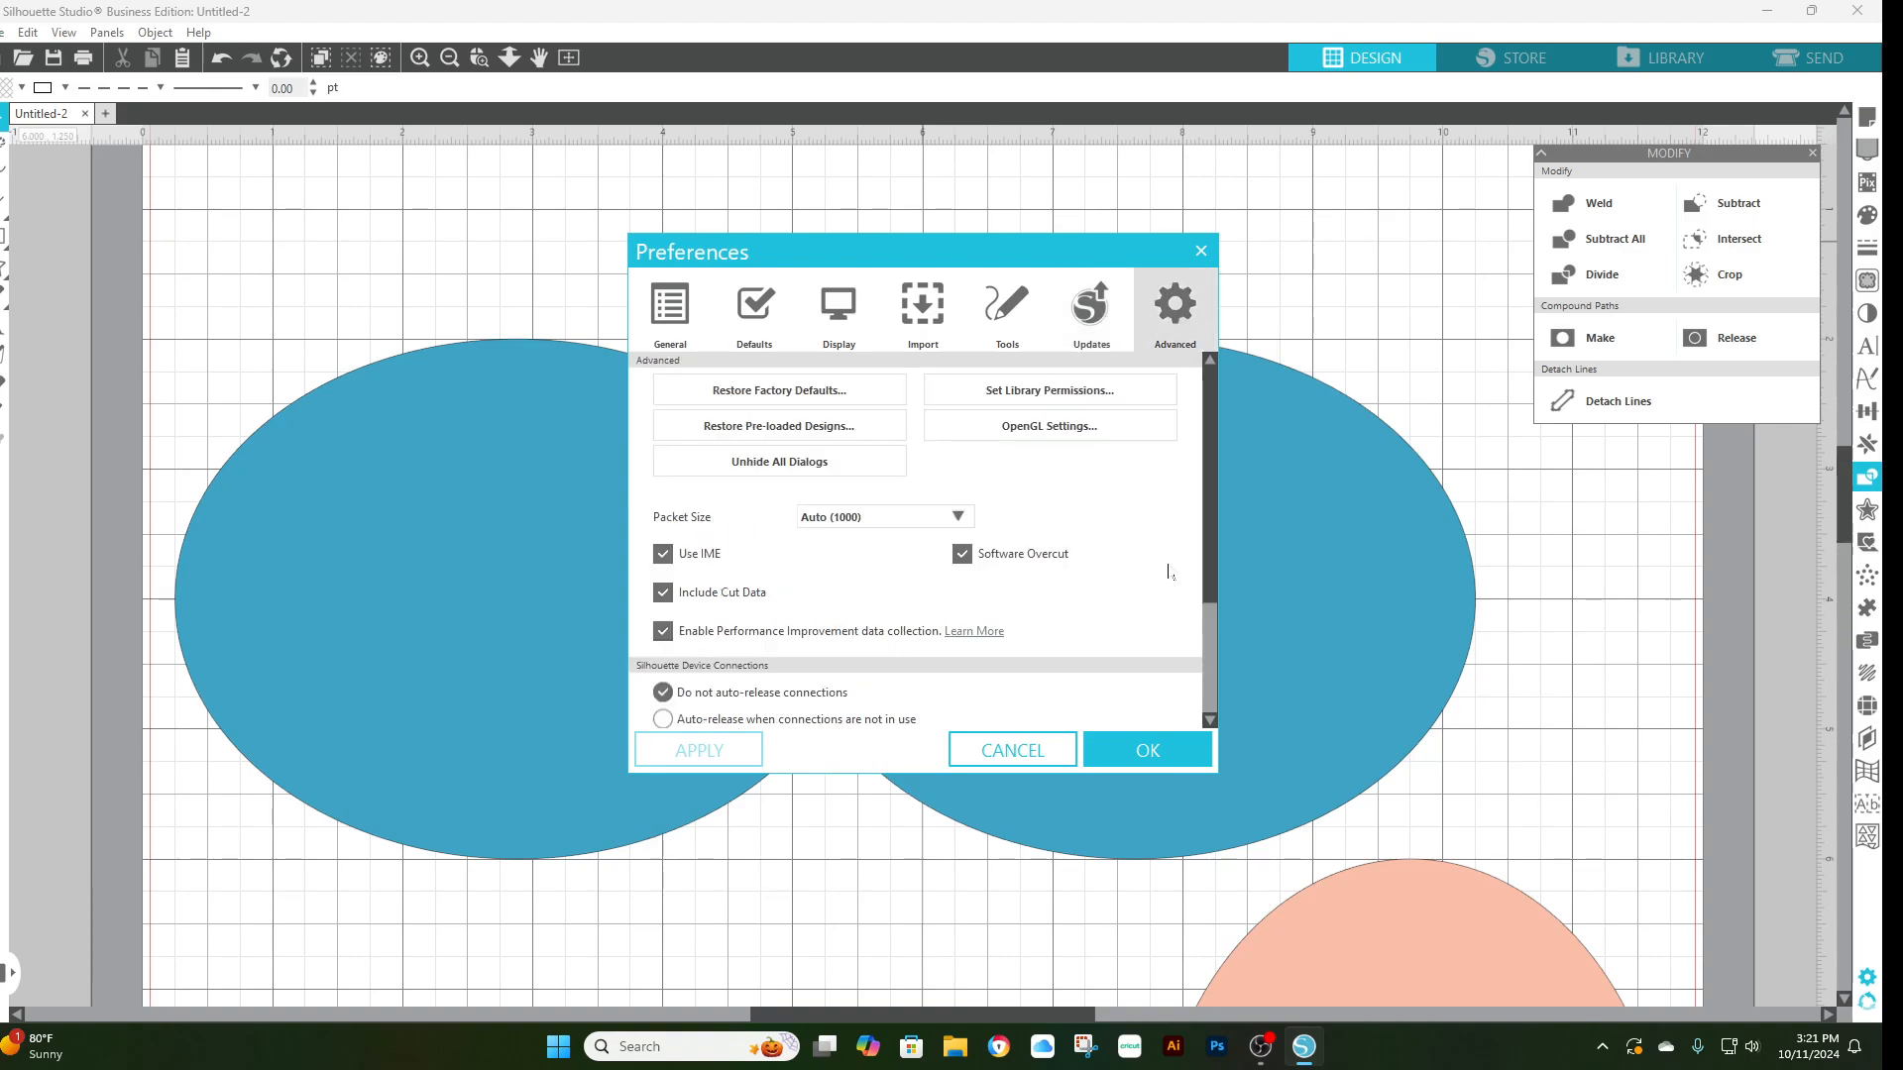
scroll(1169, 572, "down", 2)
scroll(1168, 567, "down", 2)
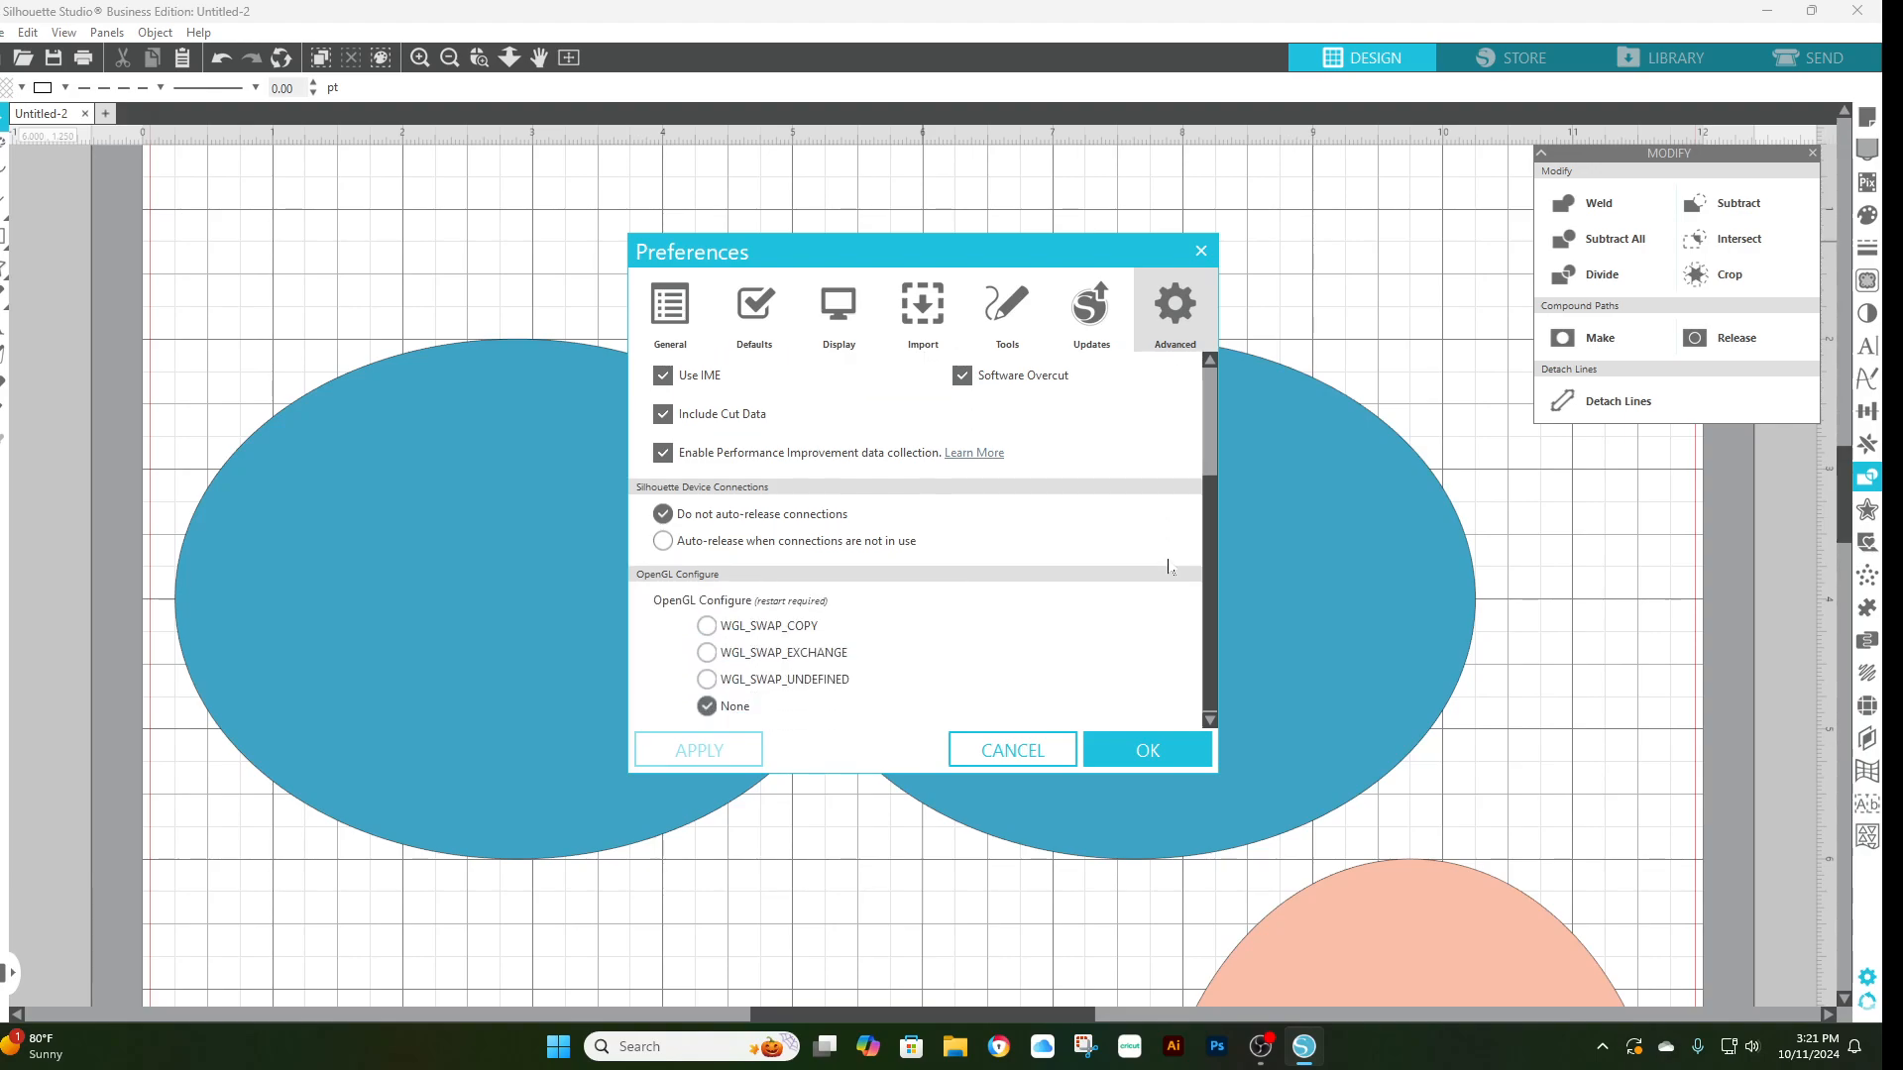
left_click(1042, 752)
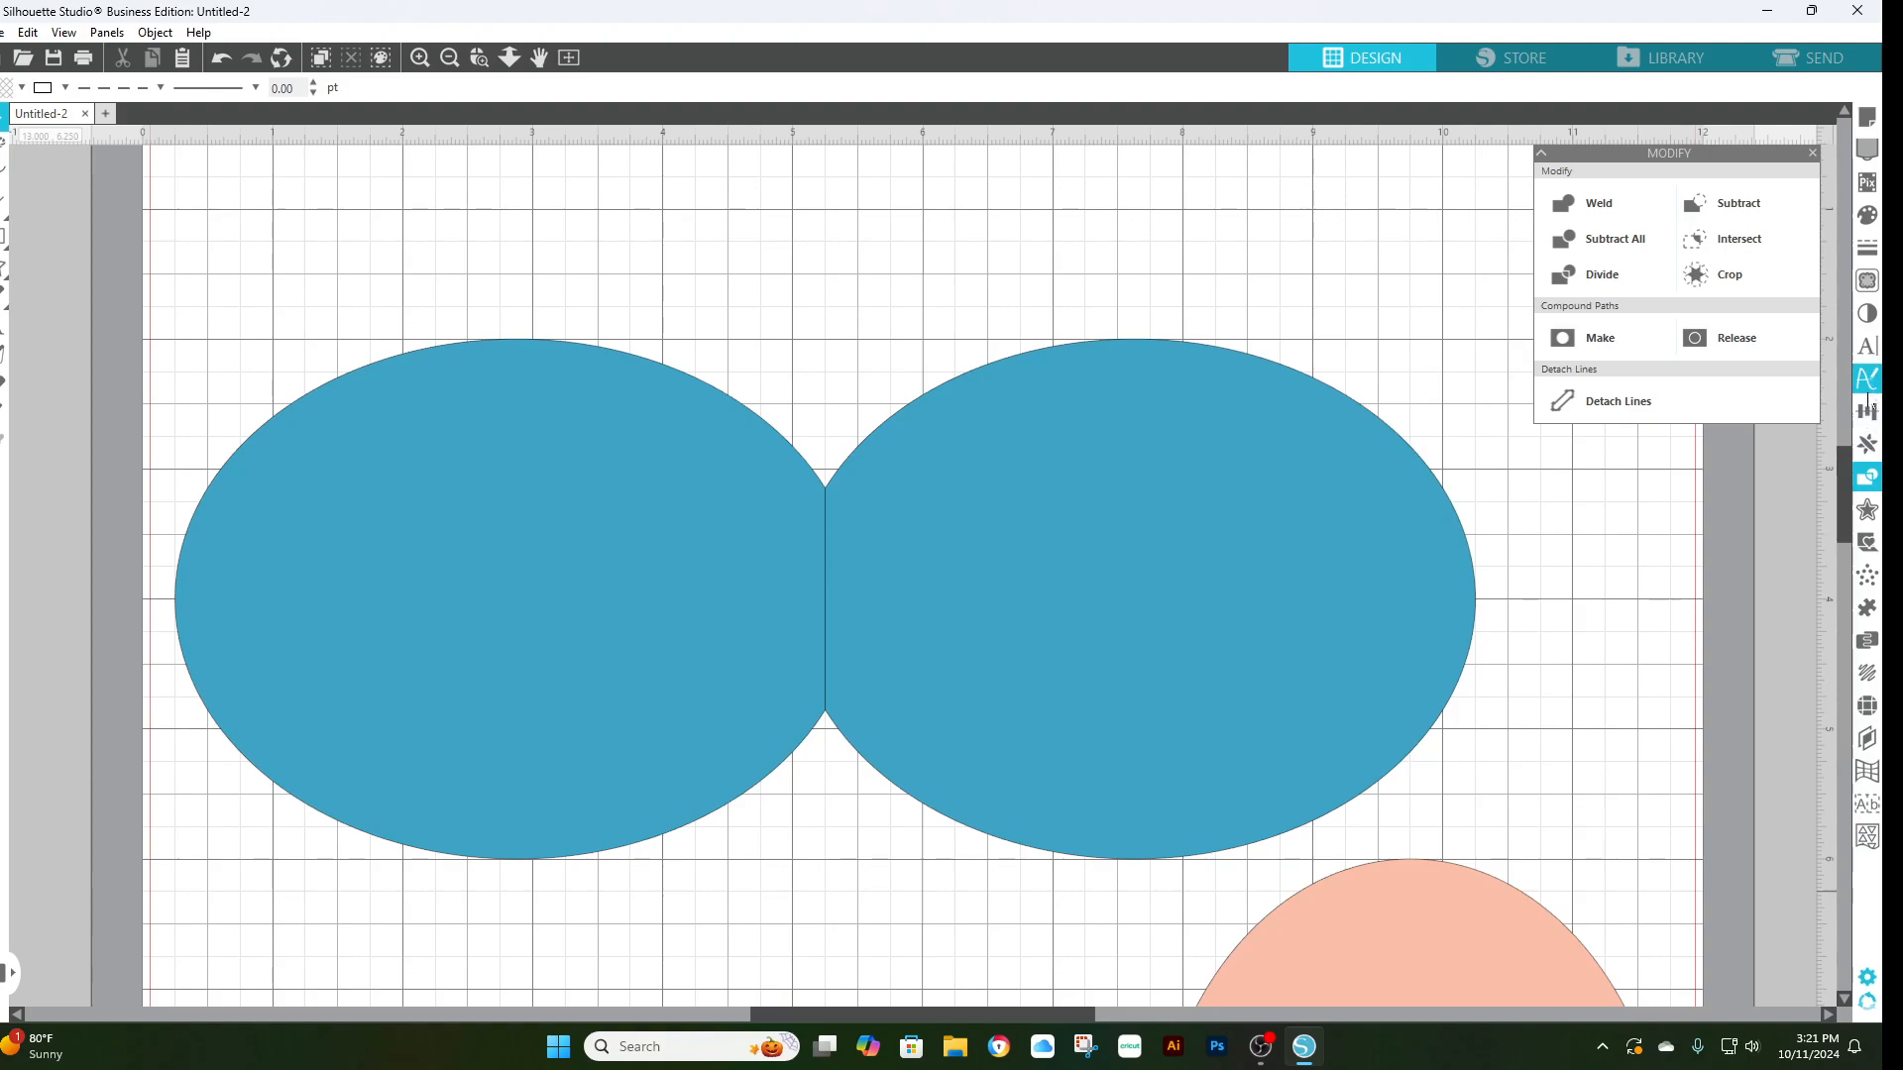
- Turn off Snap to Grid in the page's grid settings
left_click(1867, 117)
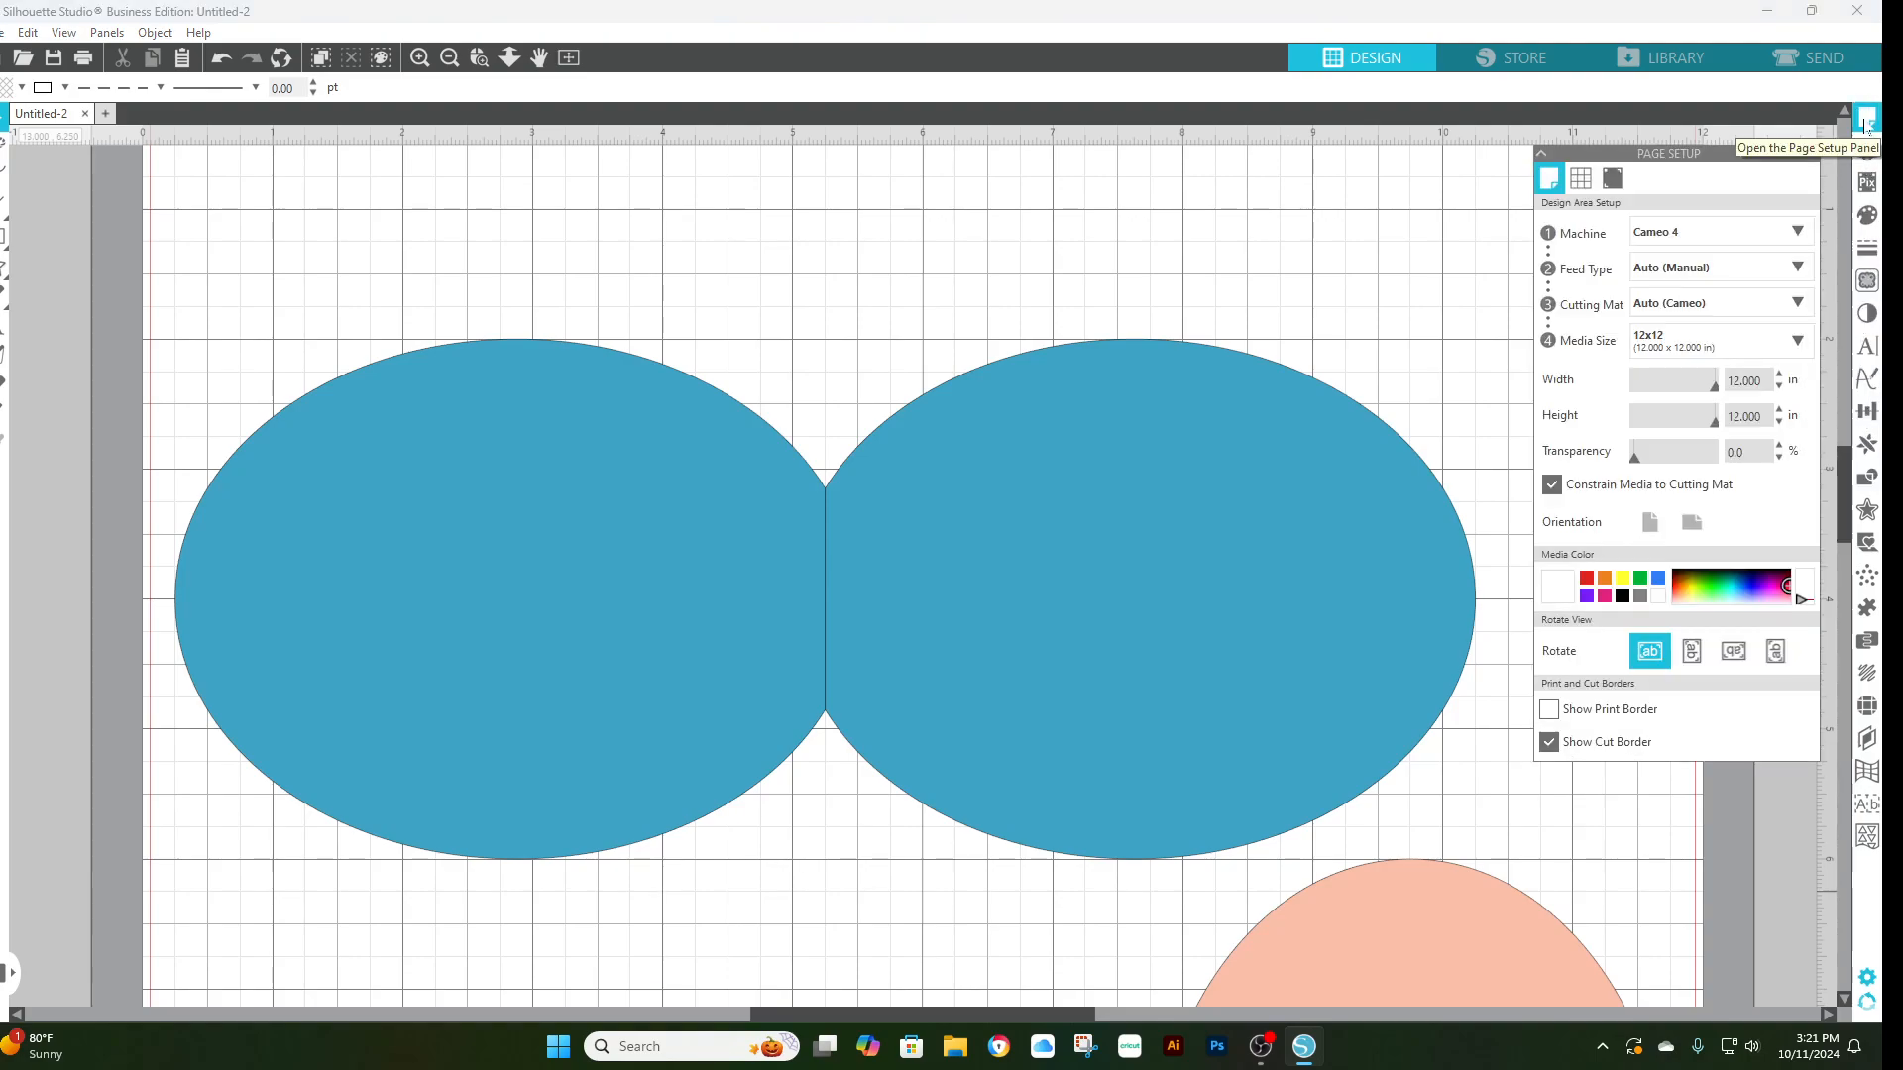
left_click(1580, 180)
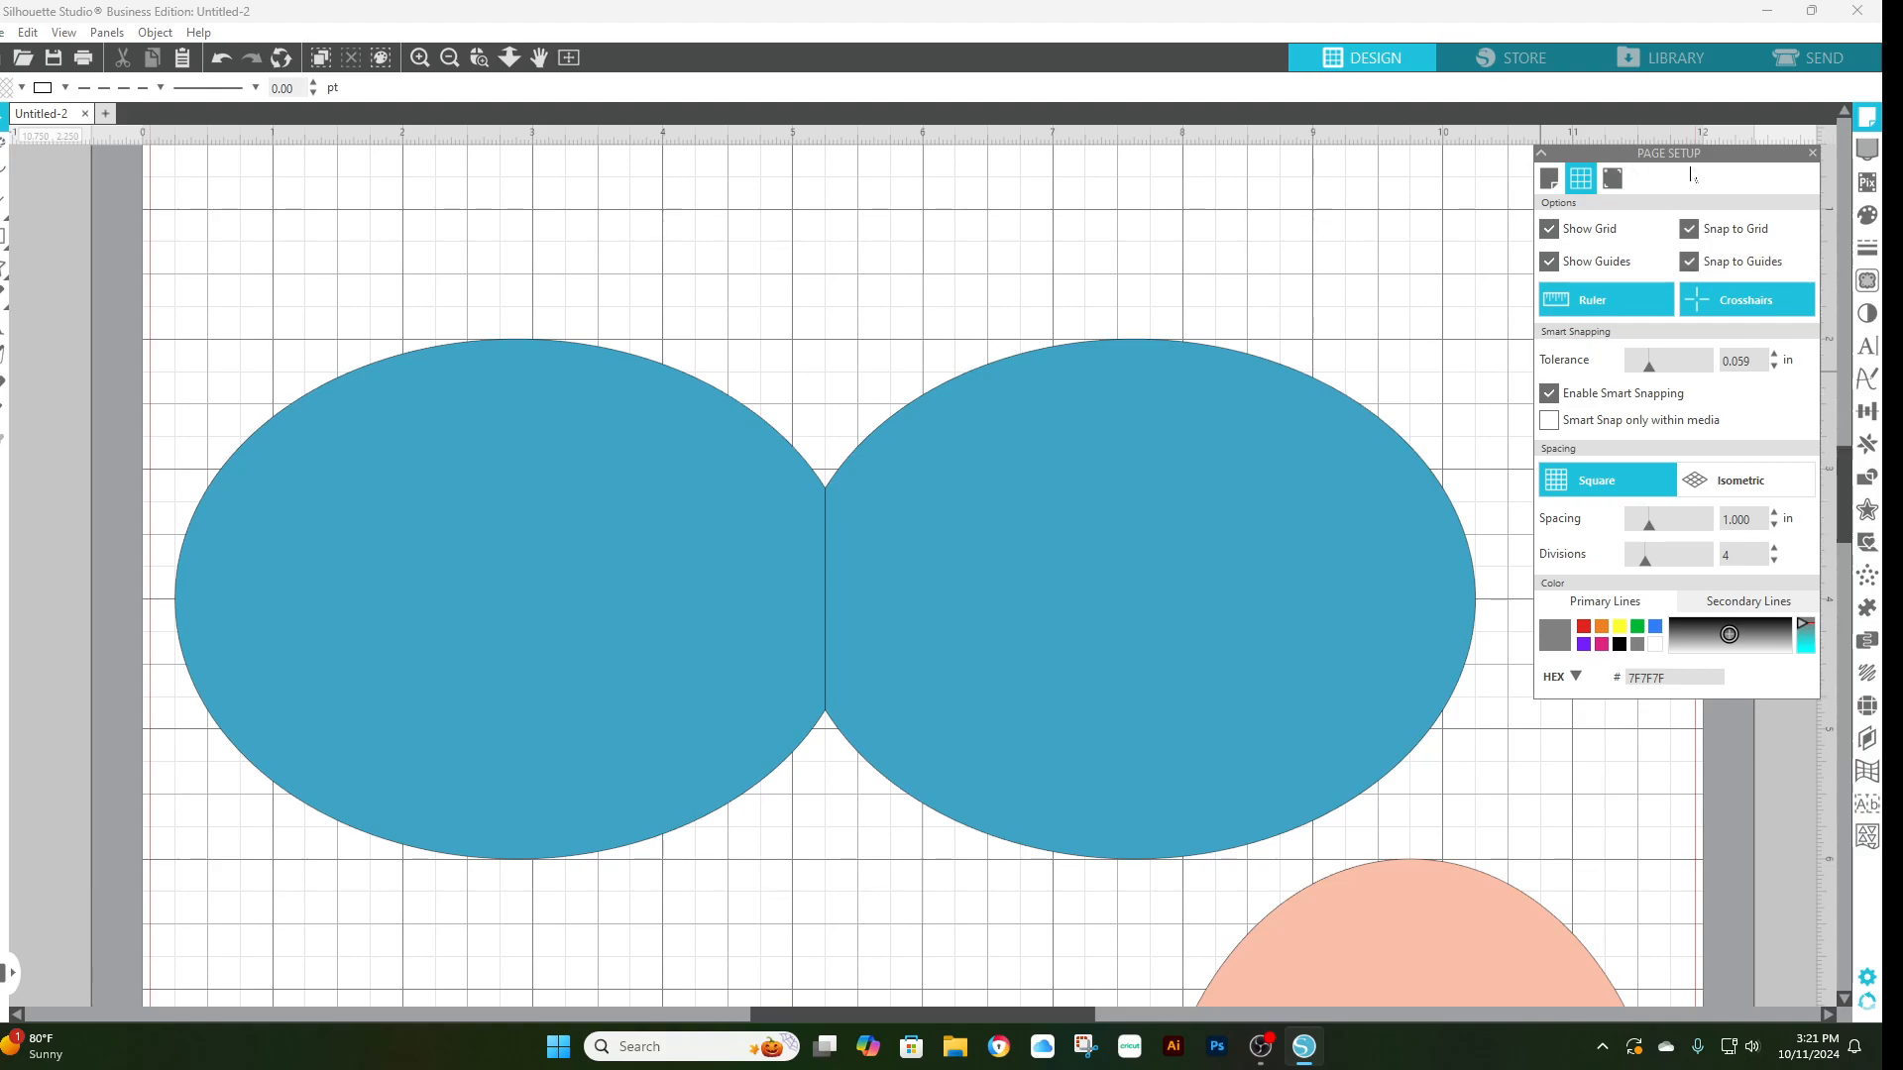
left_click(1689, 229)
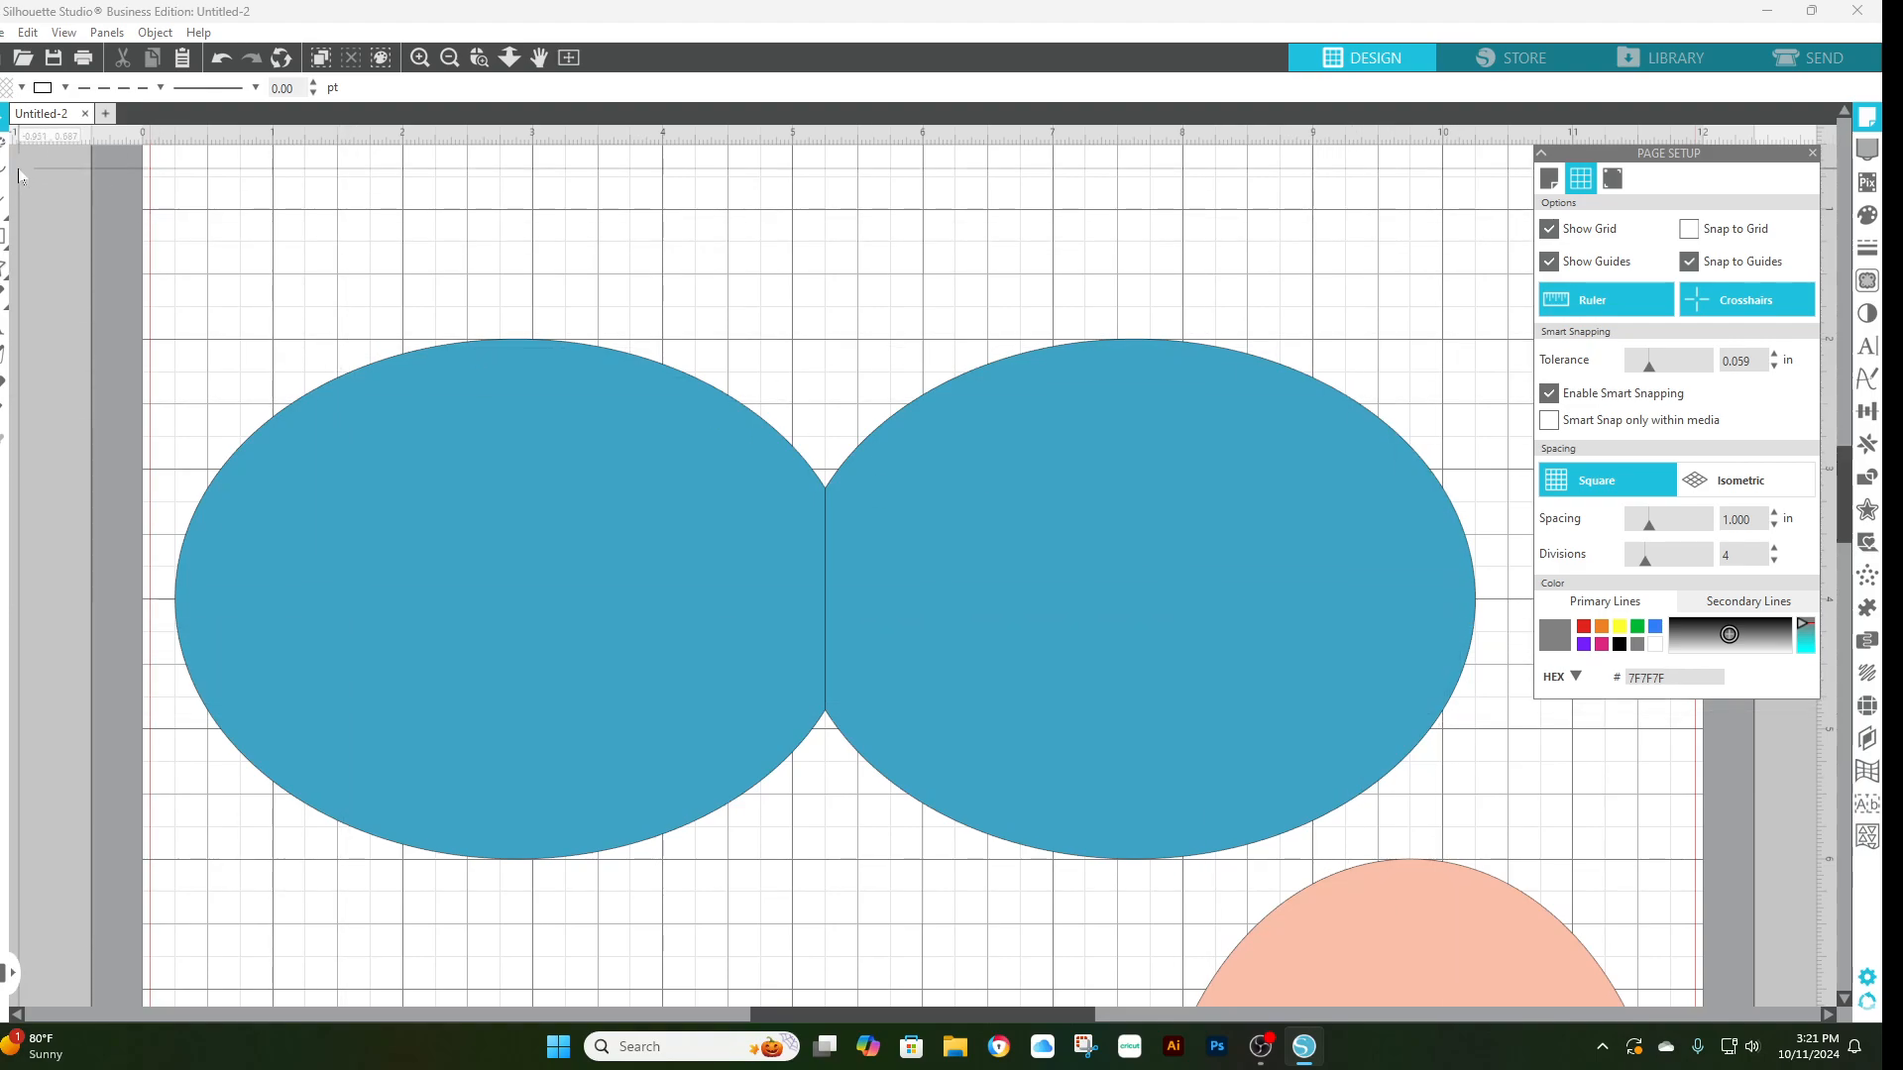
- Nudge the right blue shape left to X 5.189 in so it slightly overlaps the left one
left_click(1210, 574)
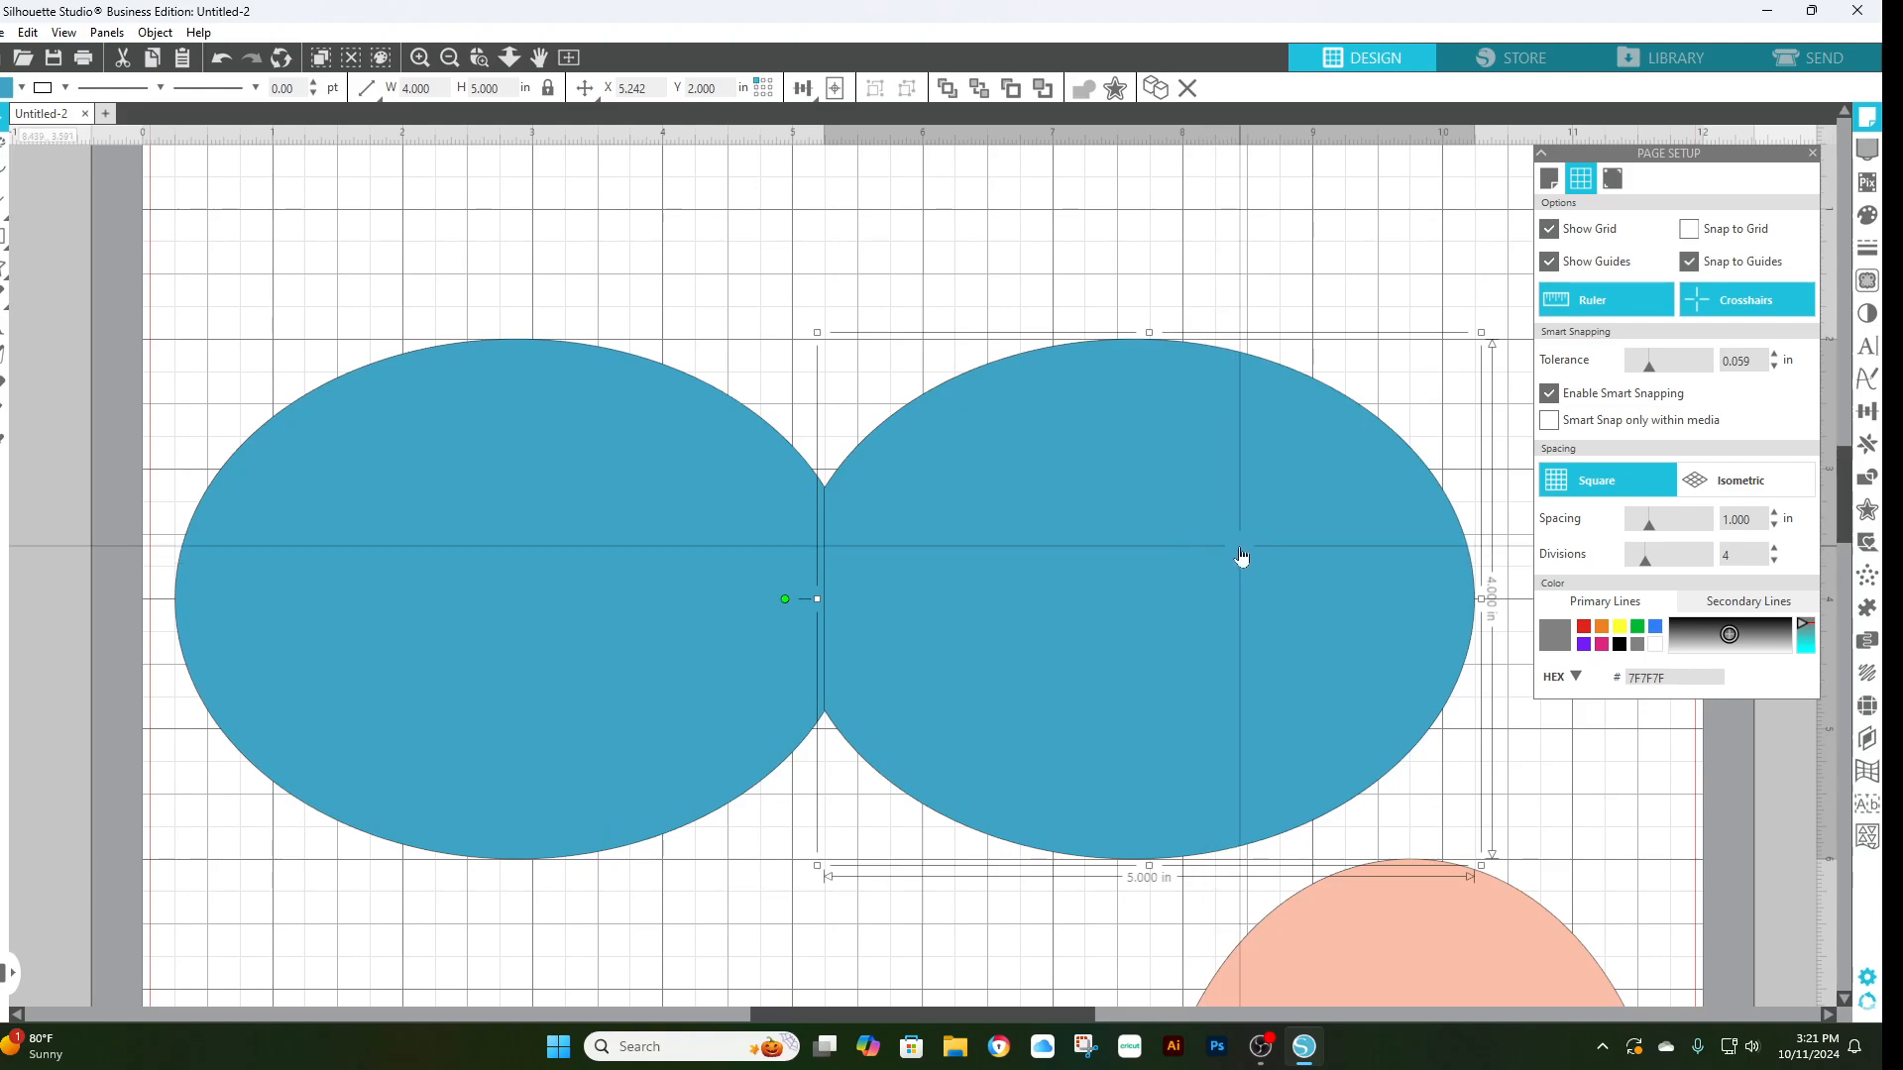
key("Left")
key("Left")
key("Left")
key("Left")
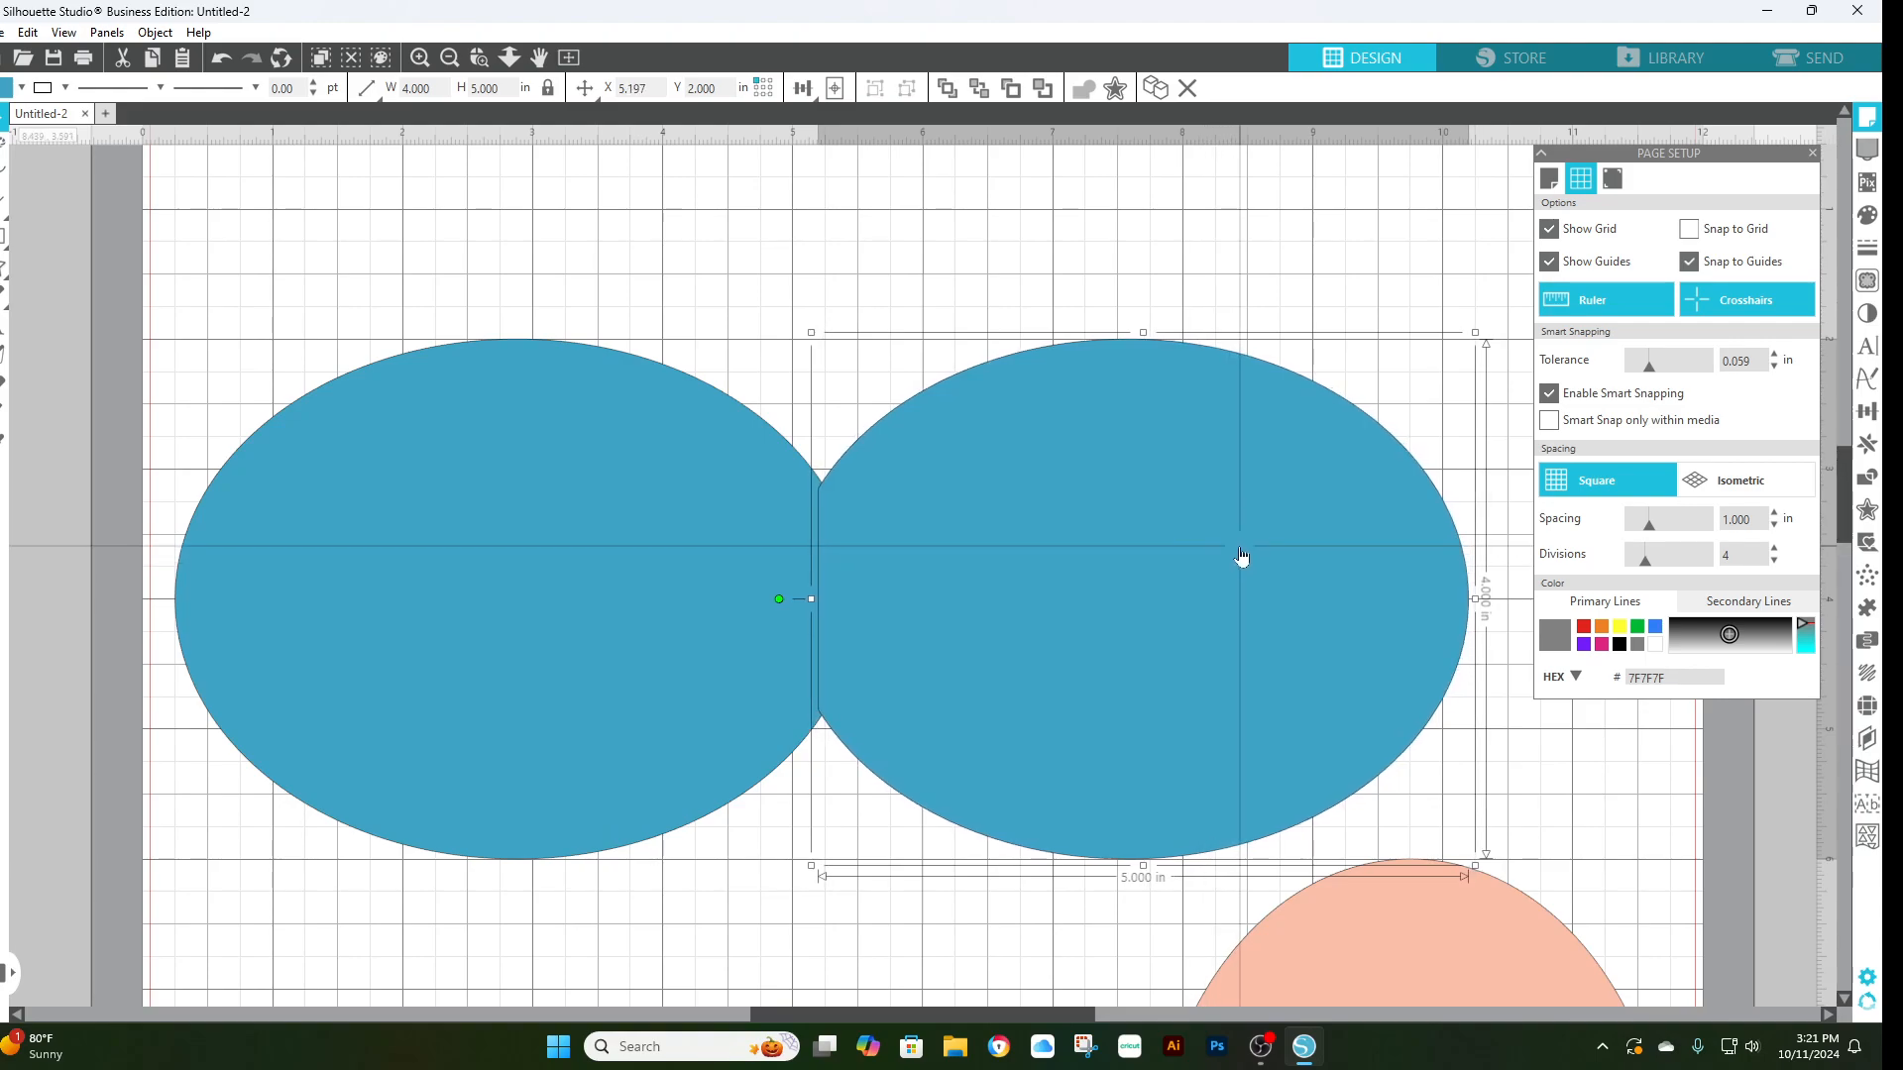
key("Left")
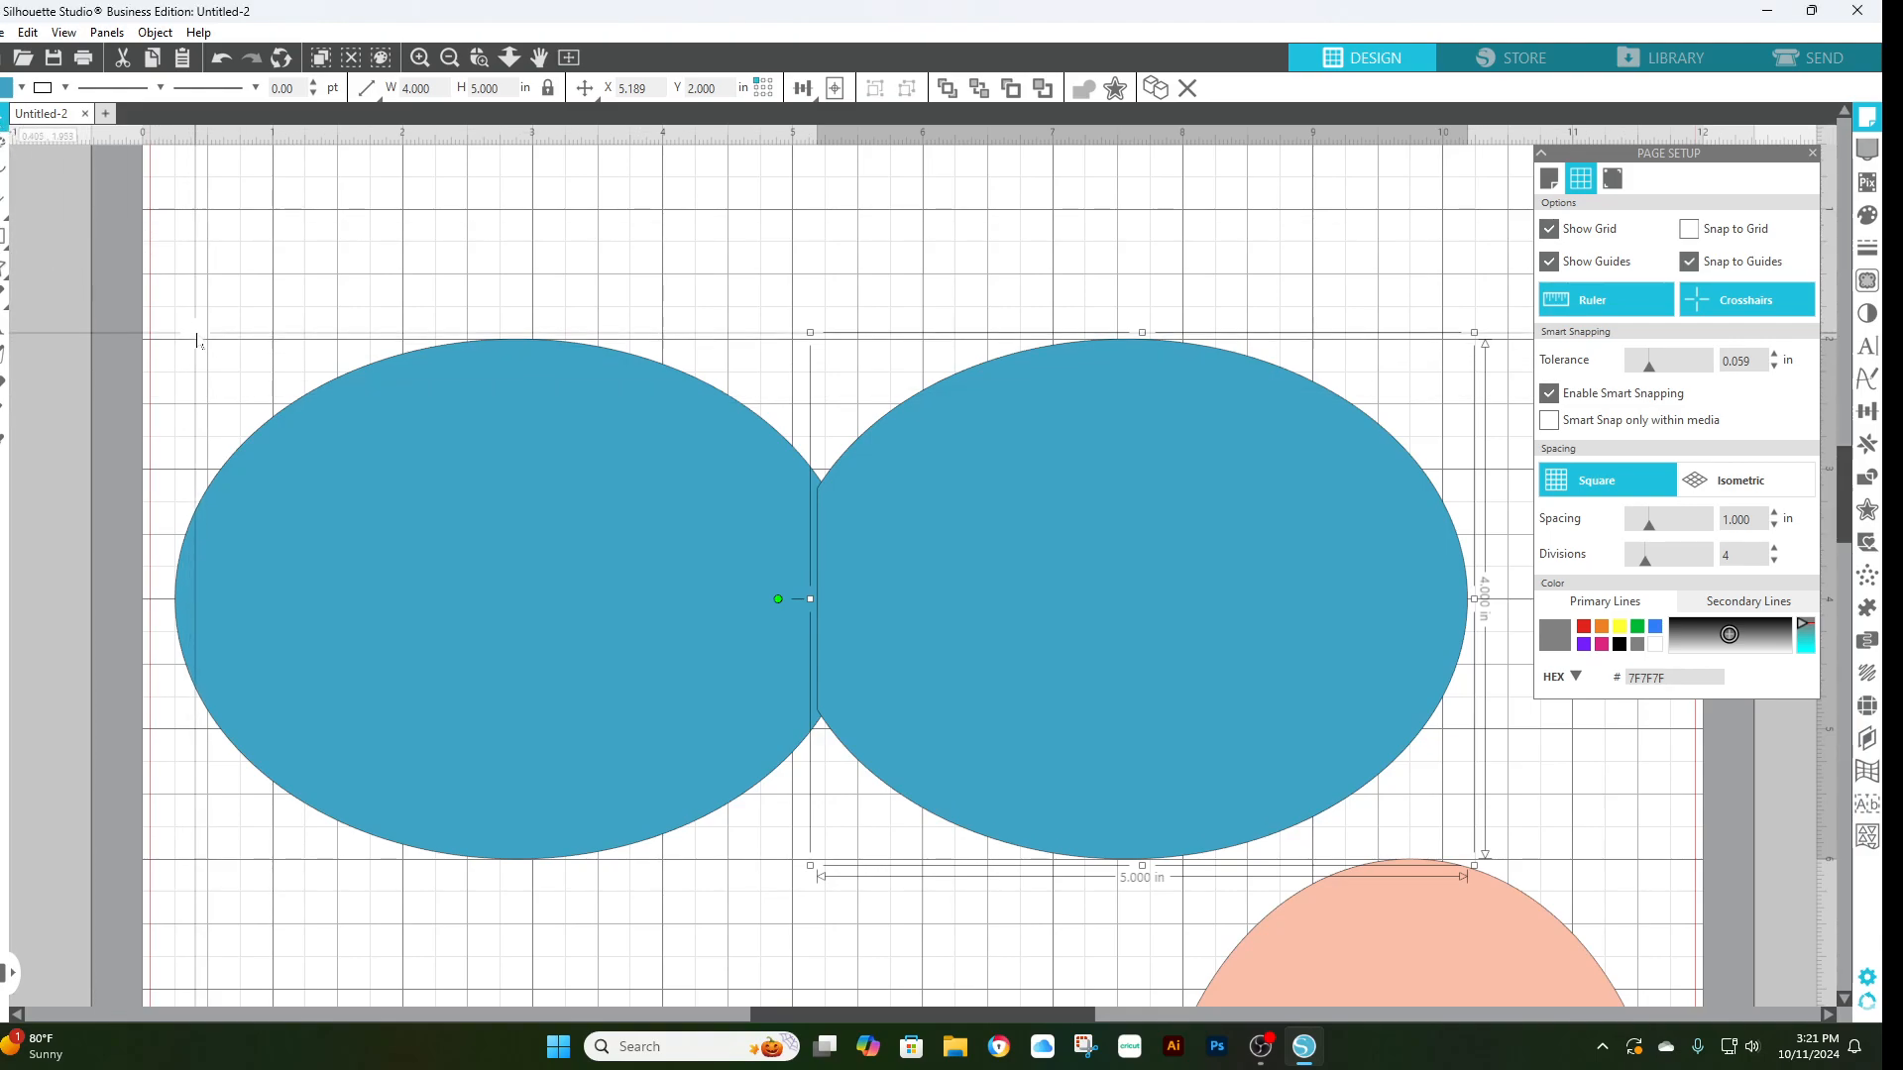
- Weld the two overlapping blue shapes into a single shape
left_click_drag(203, 254, 887, 850)
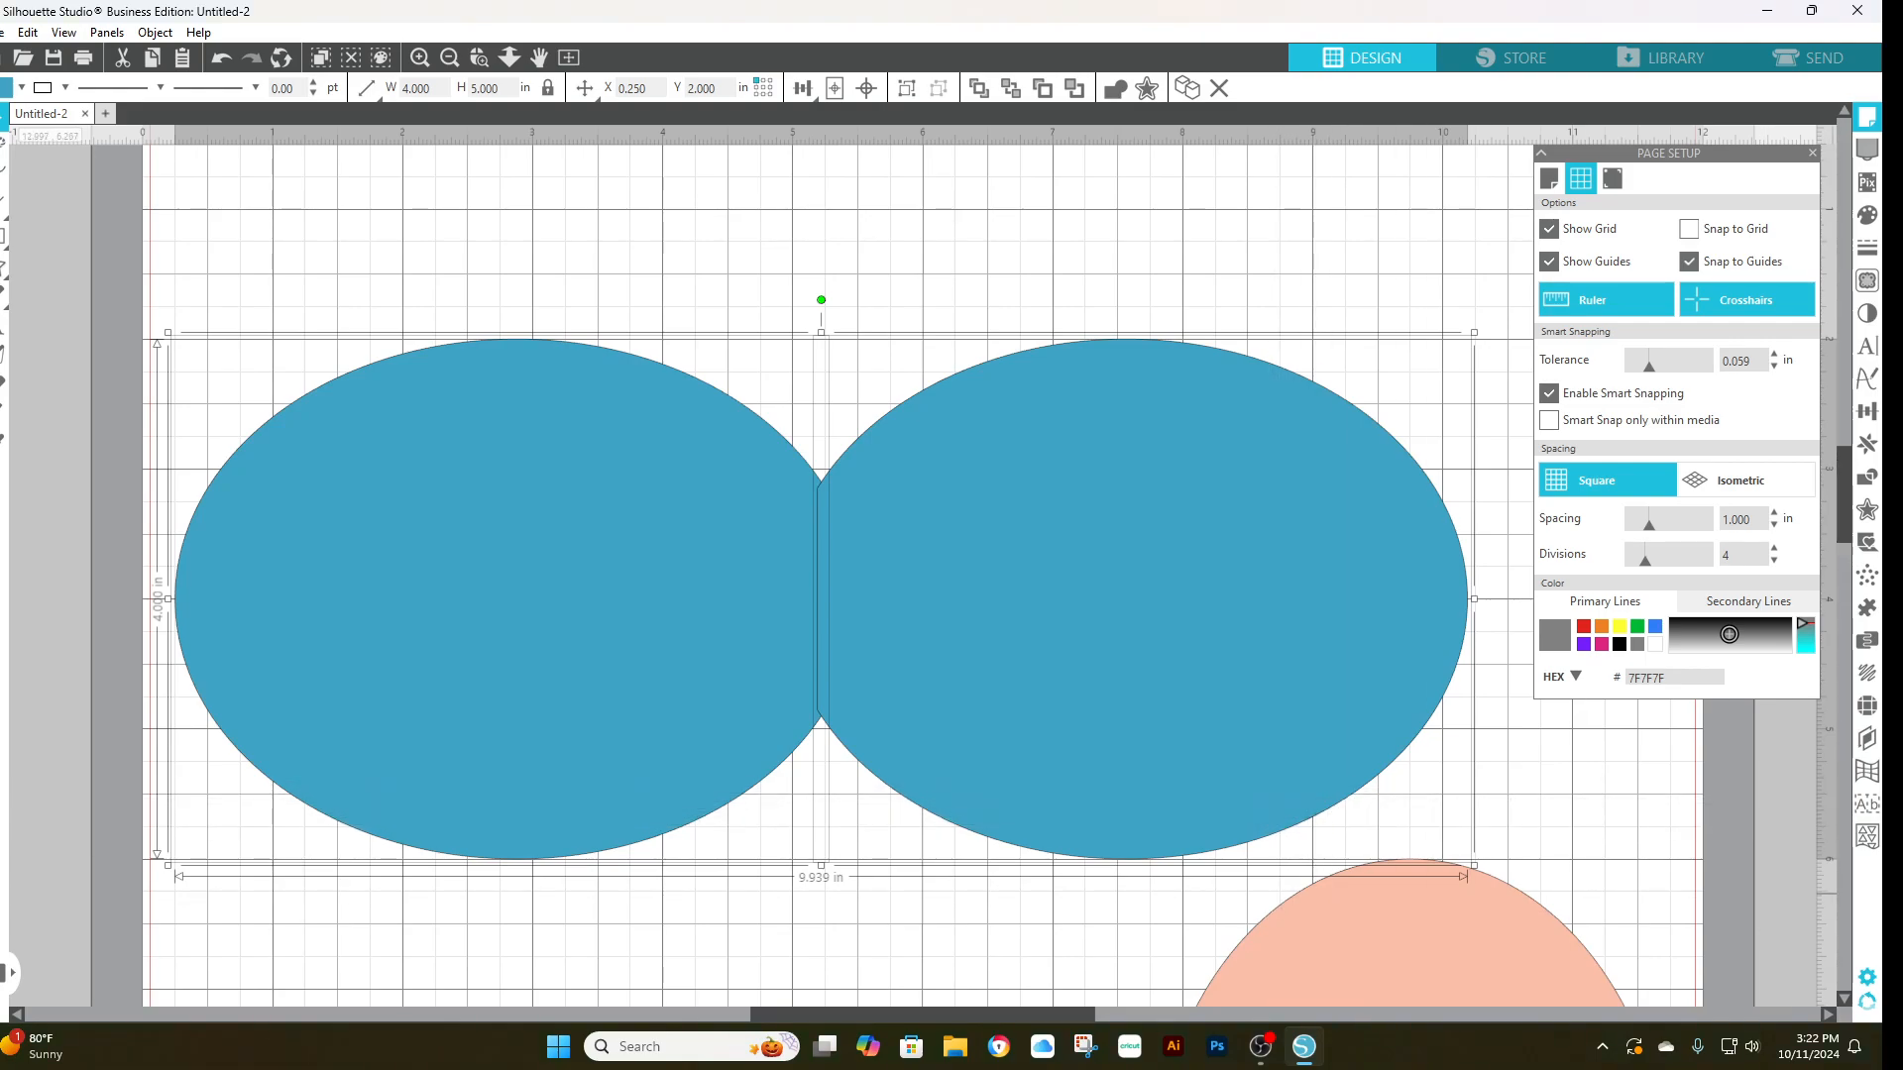
left_click(1867, 480)
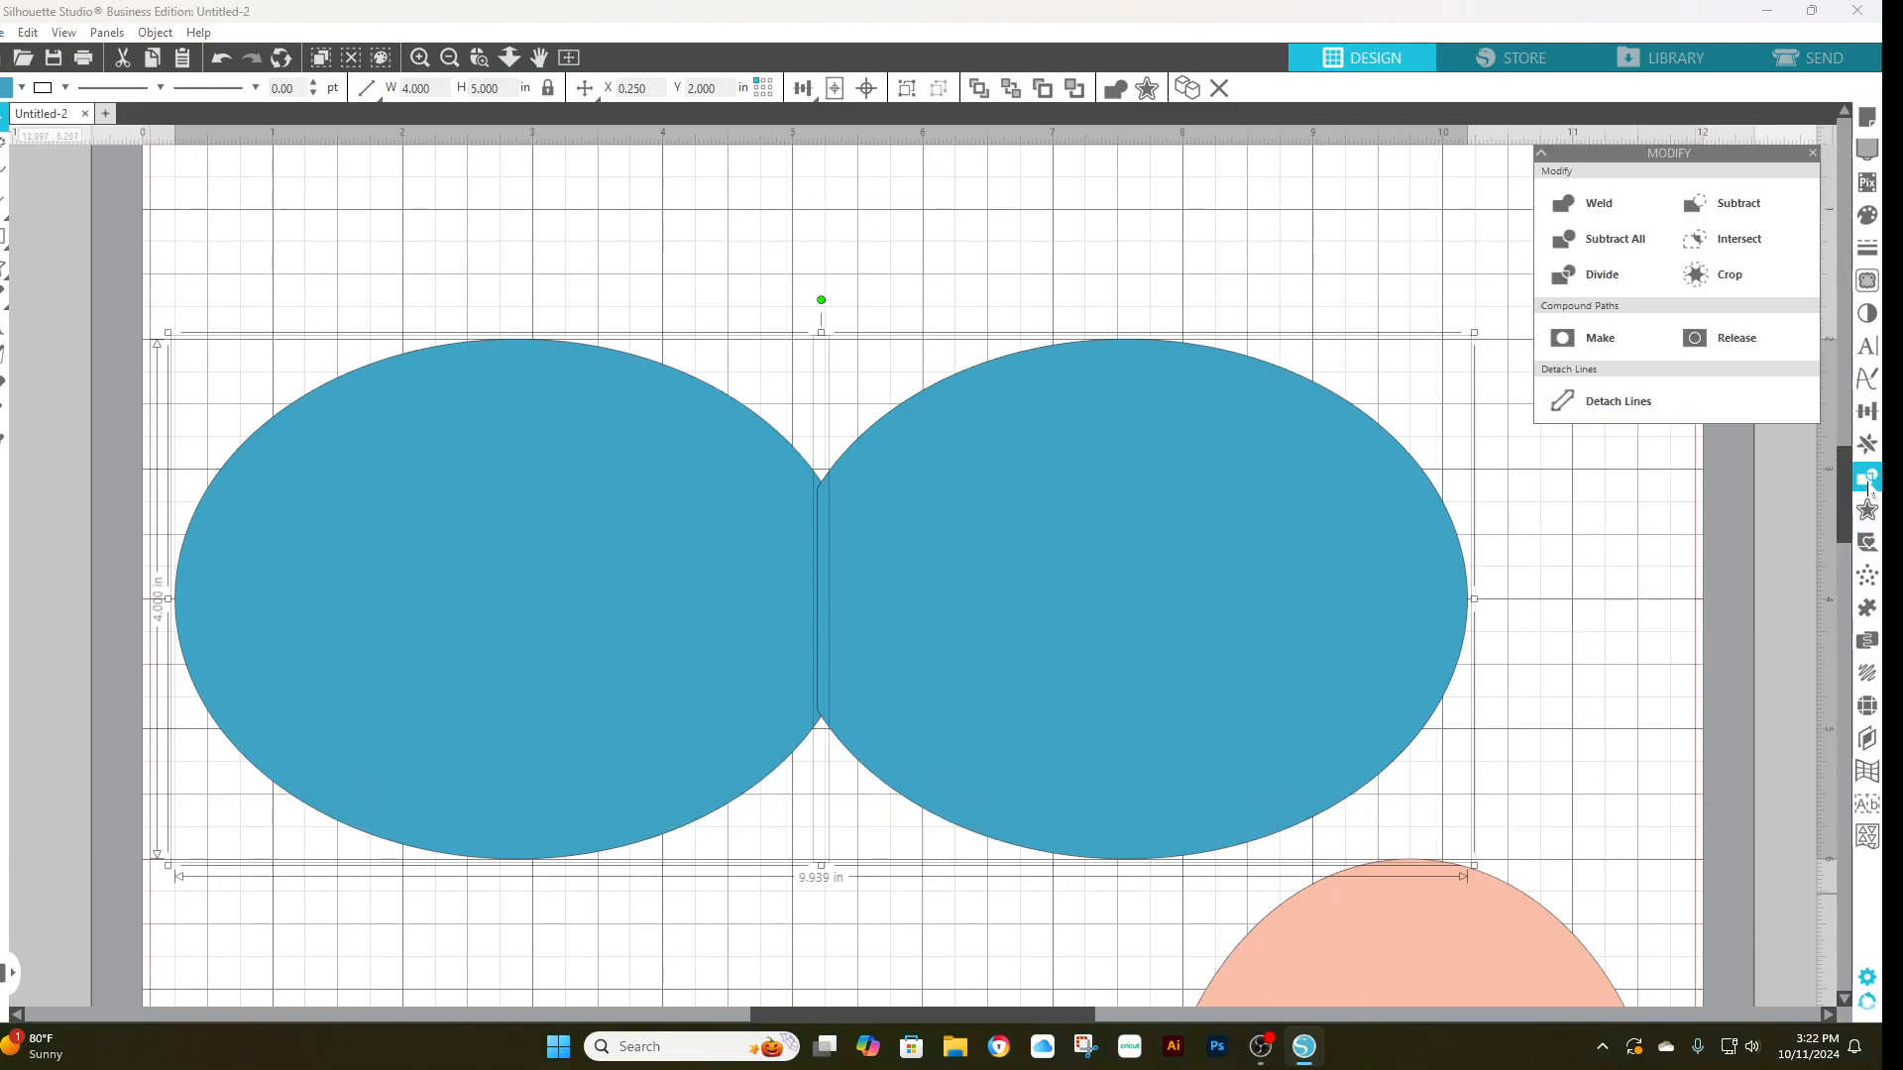
left_click(1565, 205)
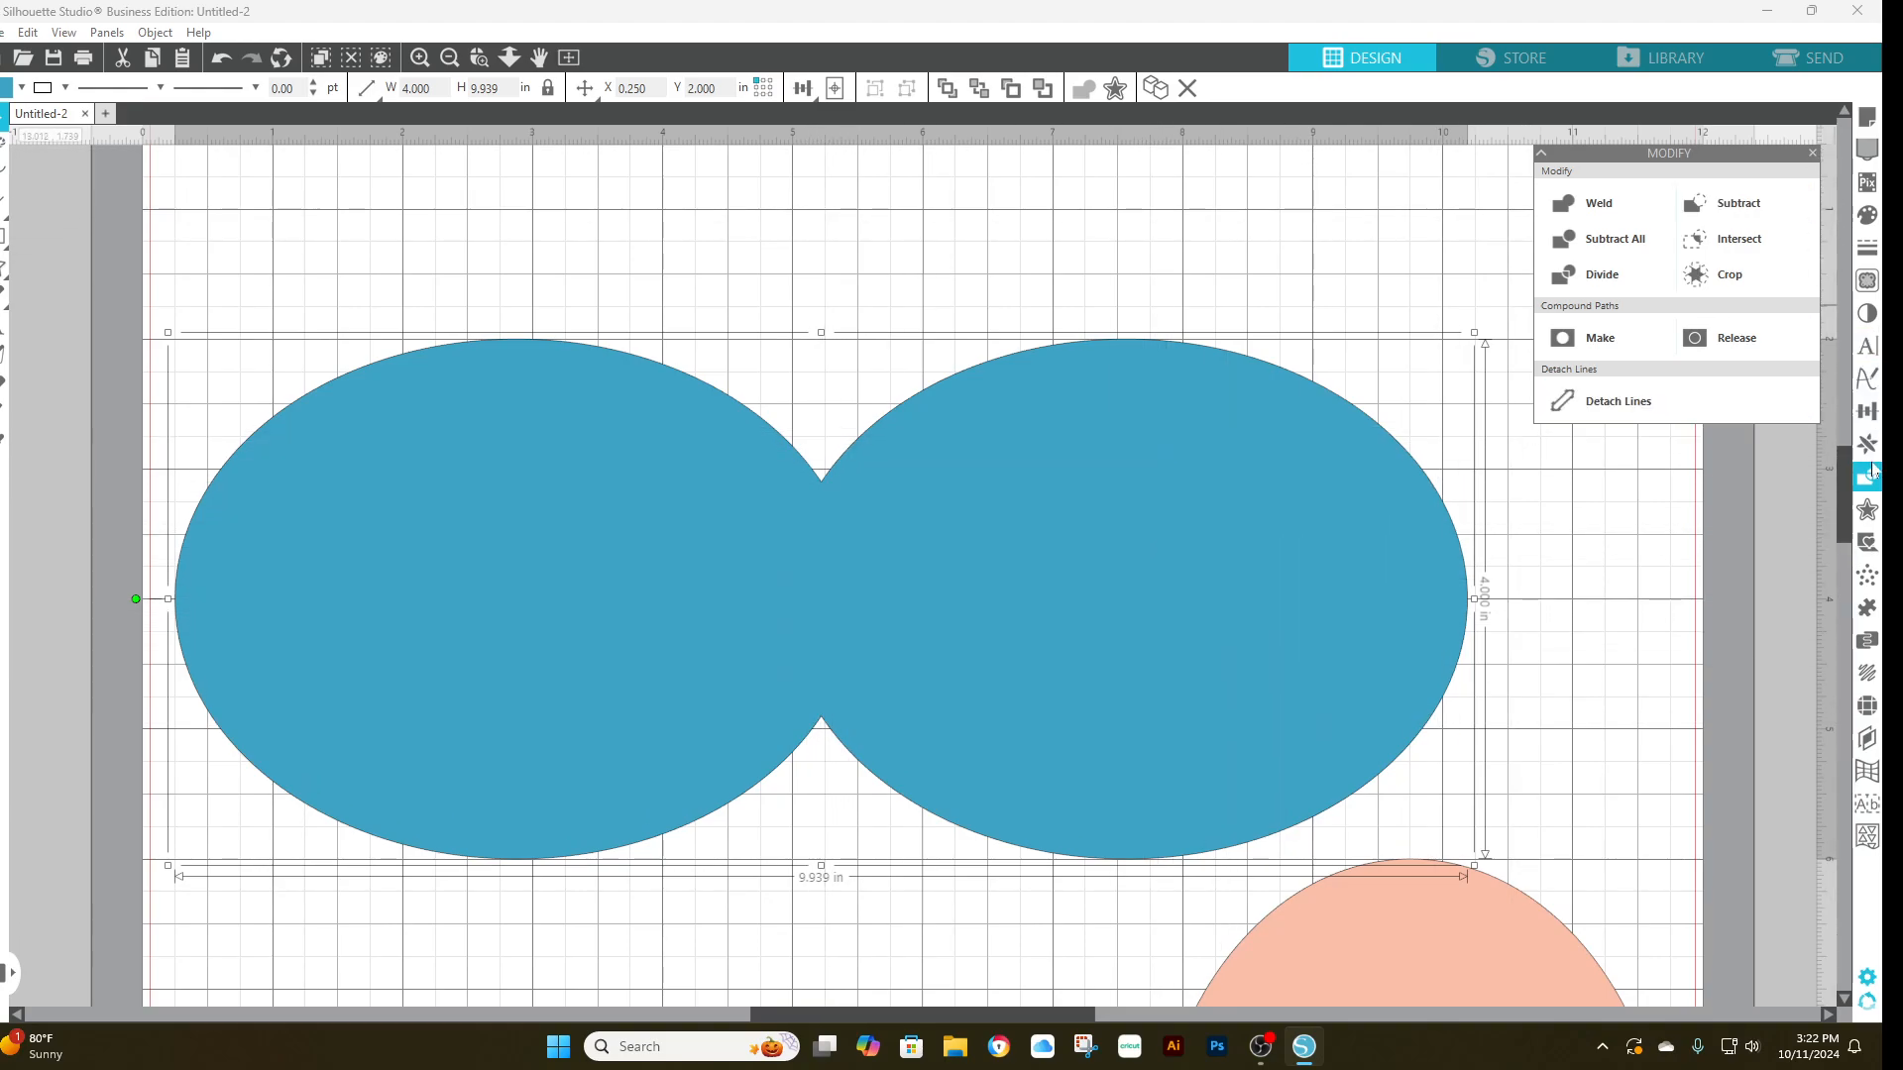
- Set the welded blue shape's rotation to 90°
left_click(1867, 410)
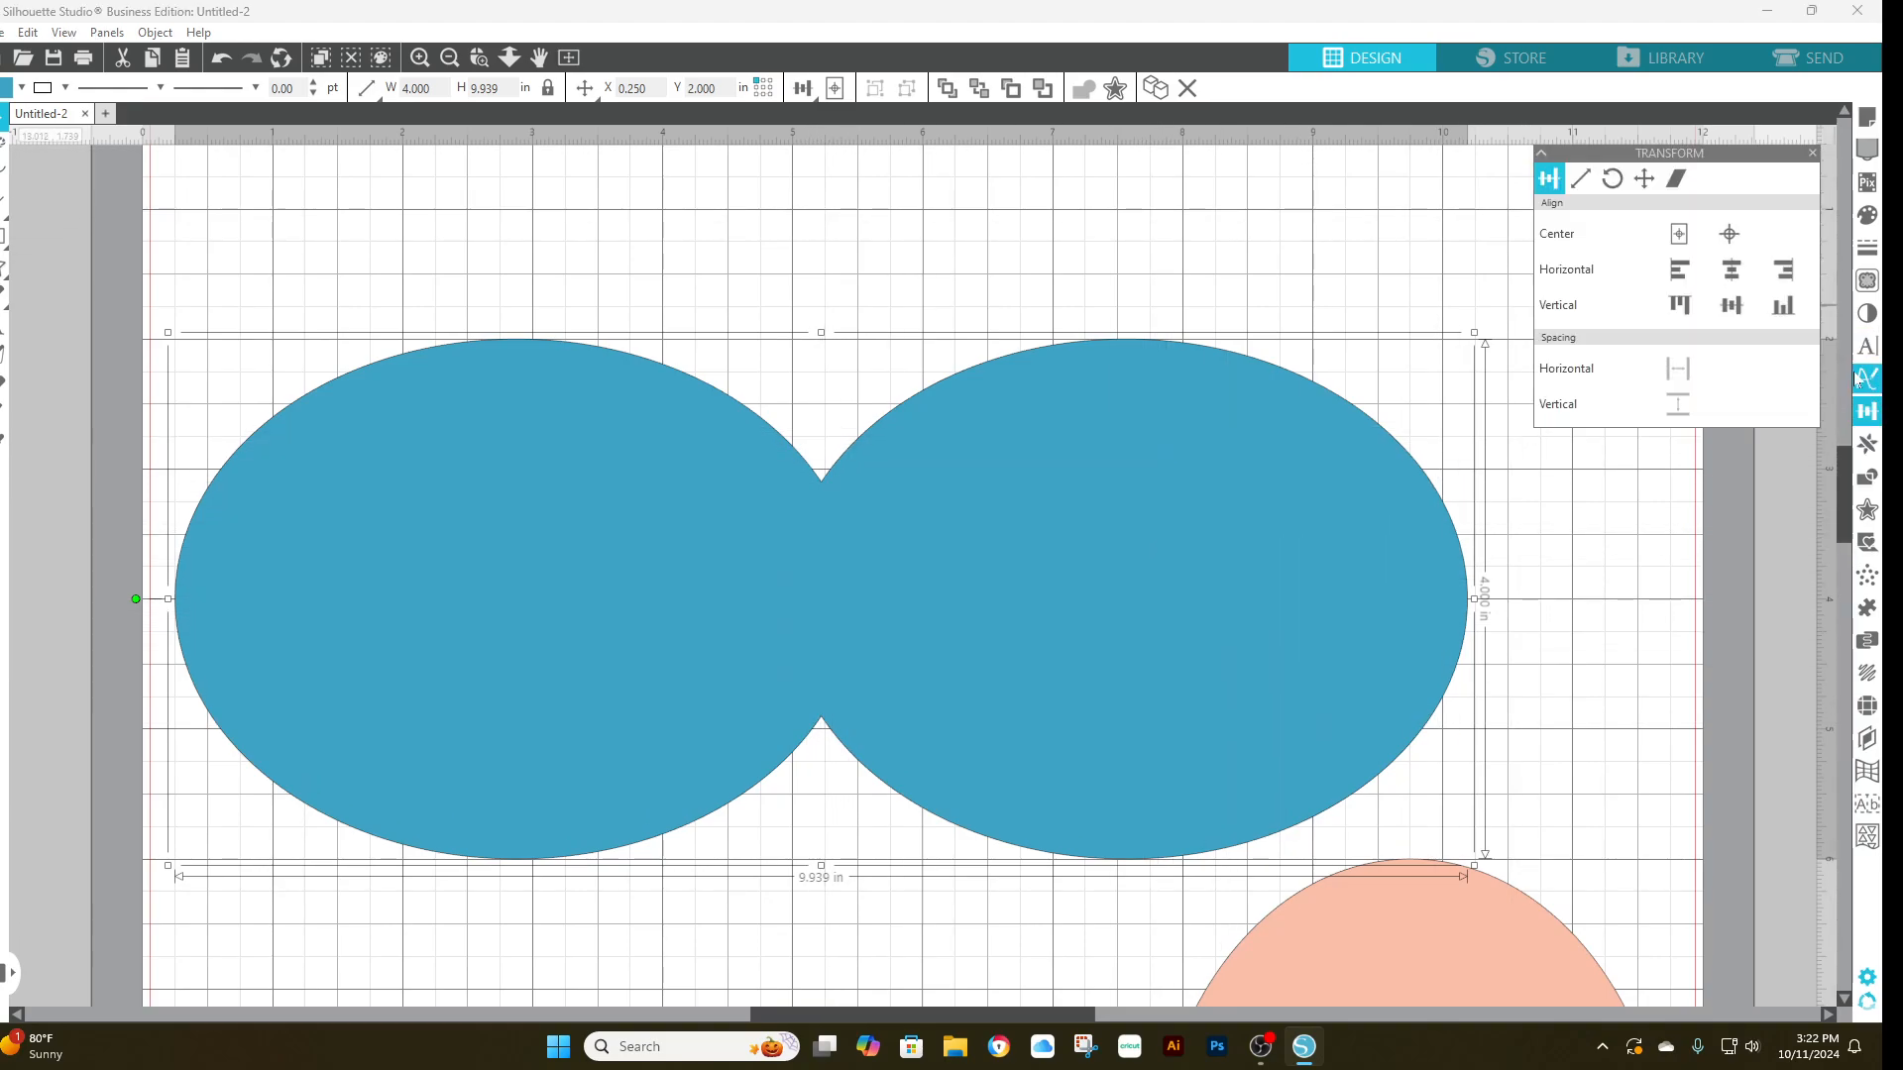
left_click(1613, 179)
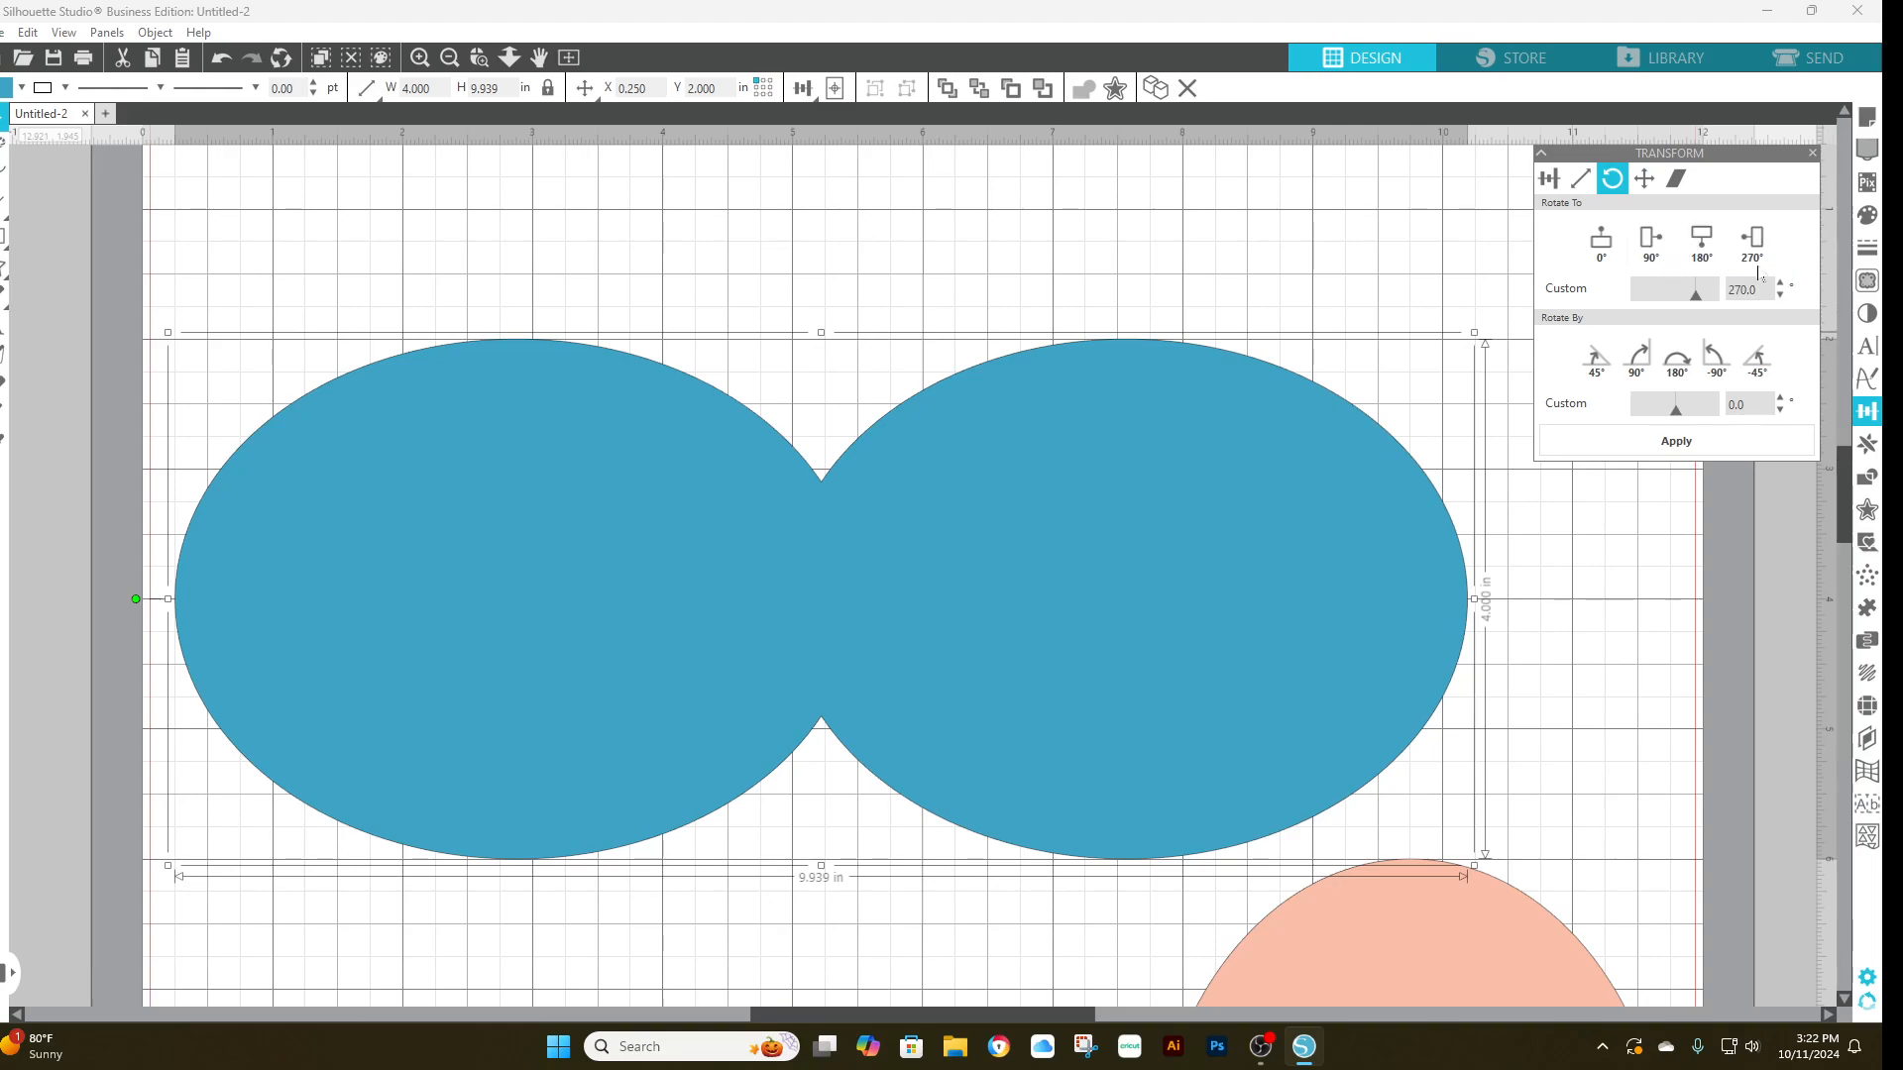
left_click(1650, 242)
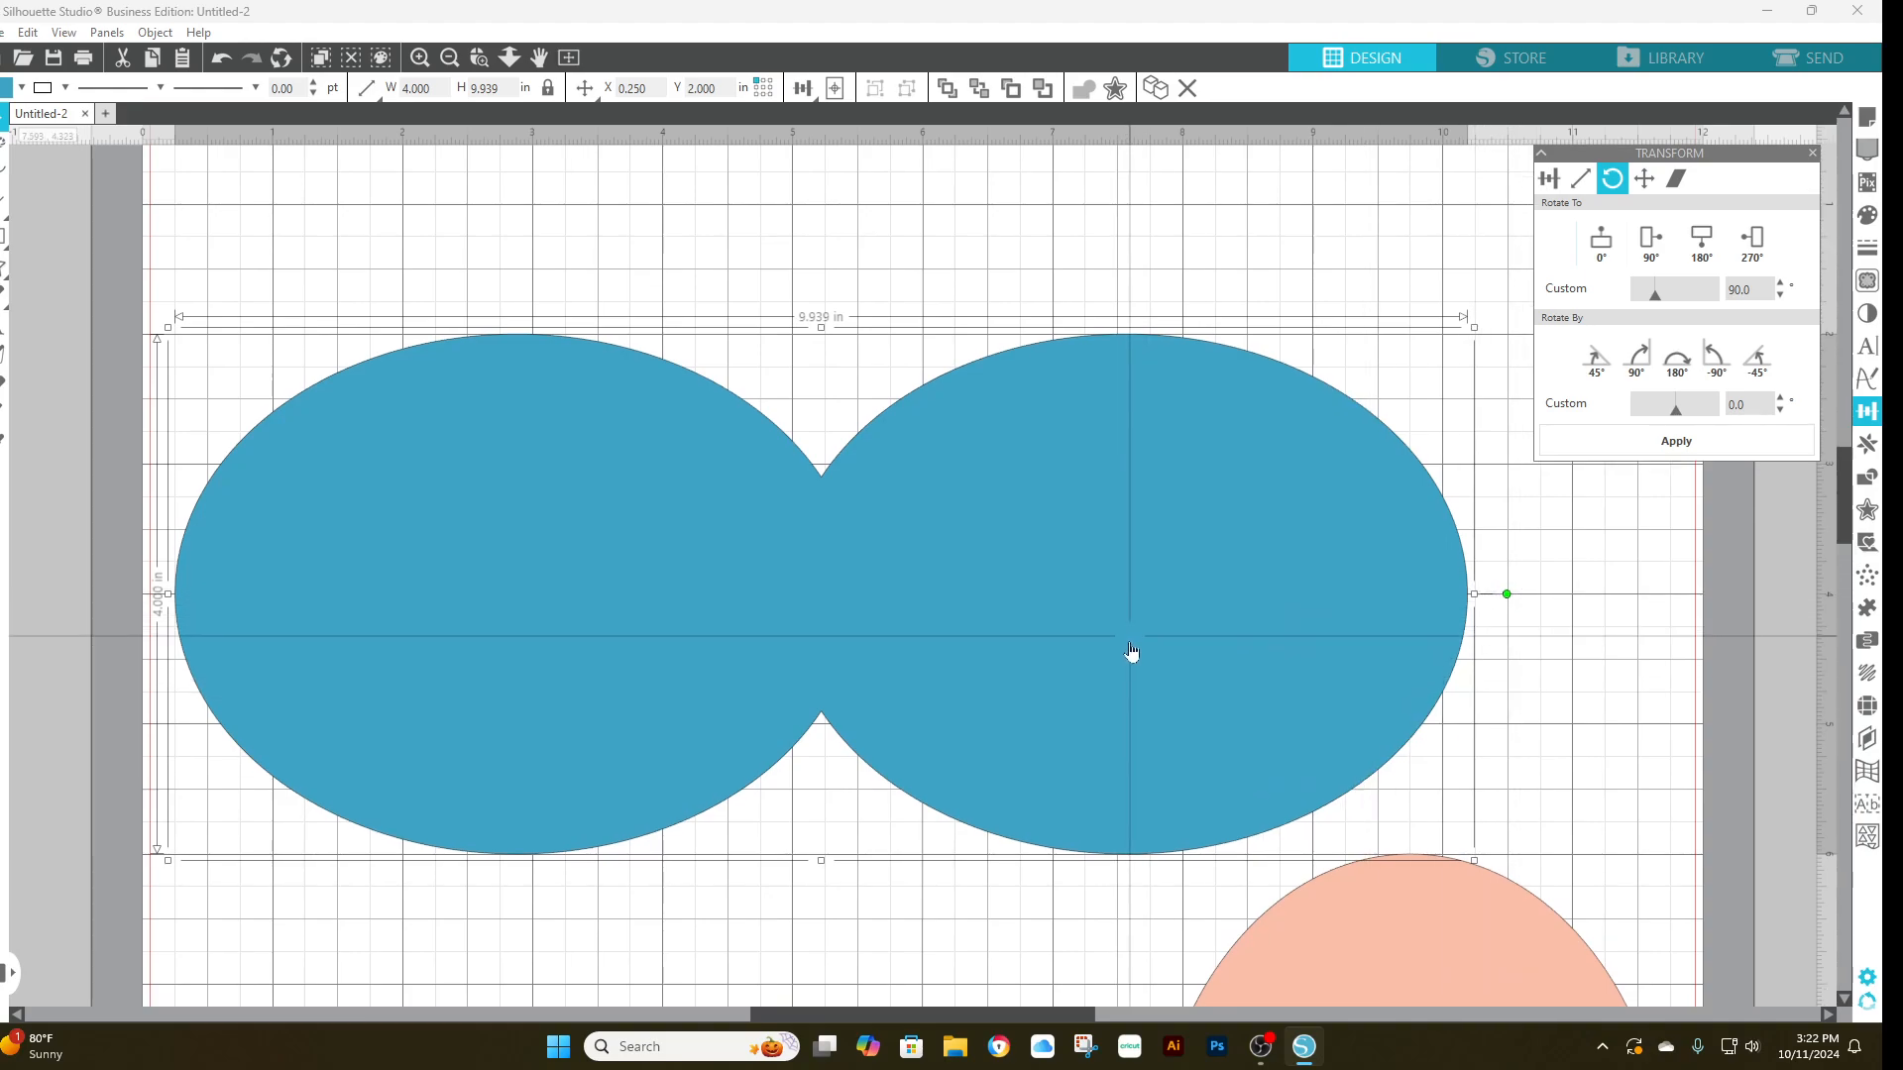
- Draw a vertical dashed line about 2.55 in long through the notches where the two blue lobes meet
scroll(1189, 644, "down", 1)
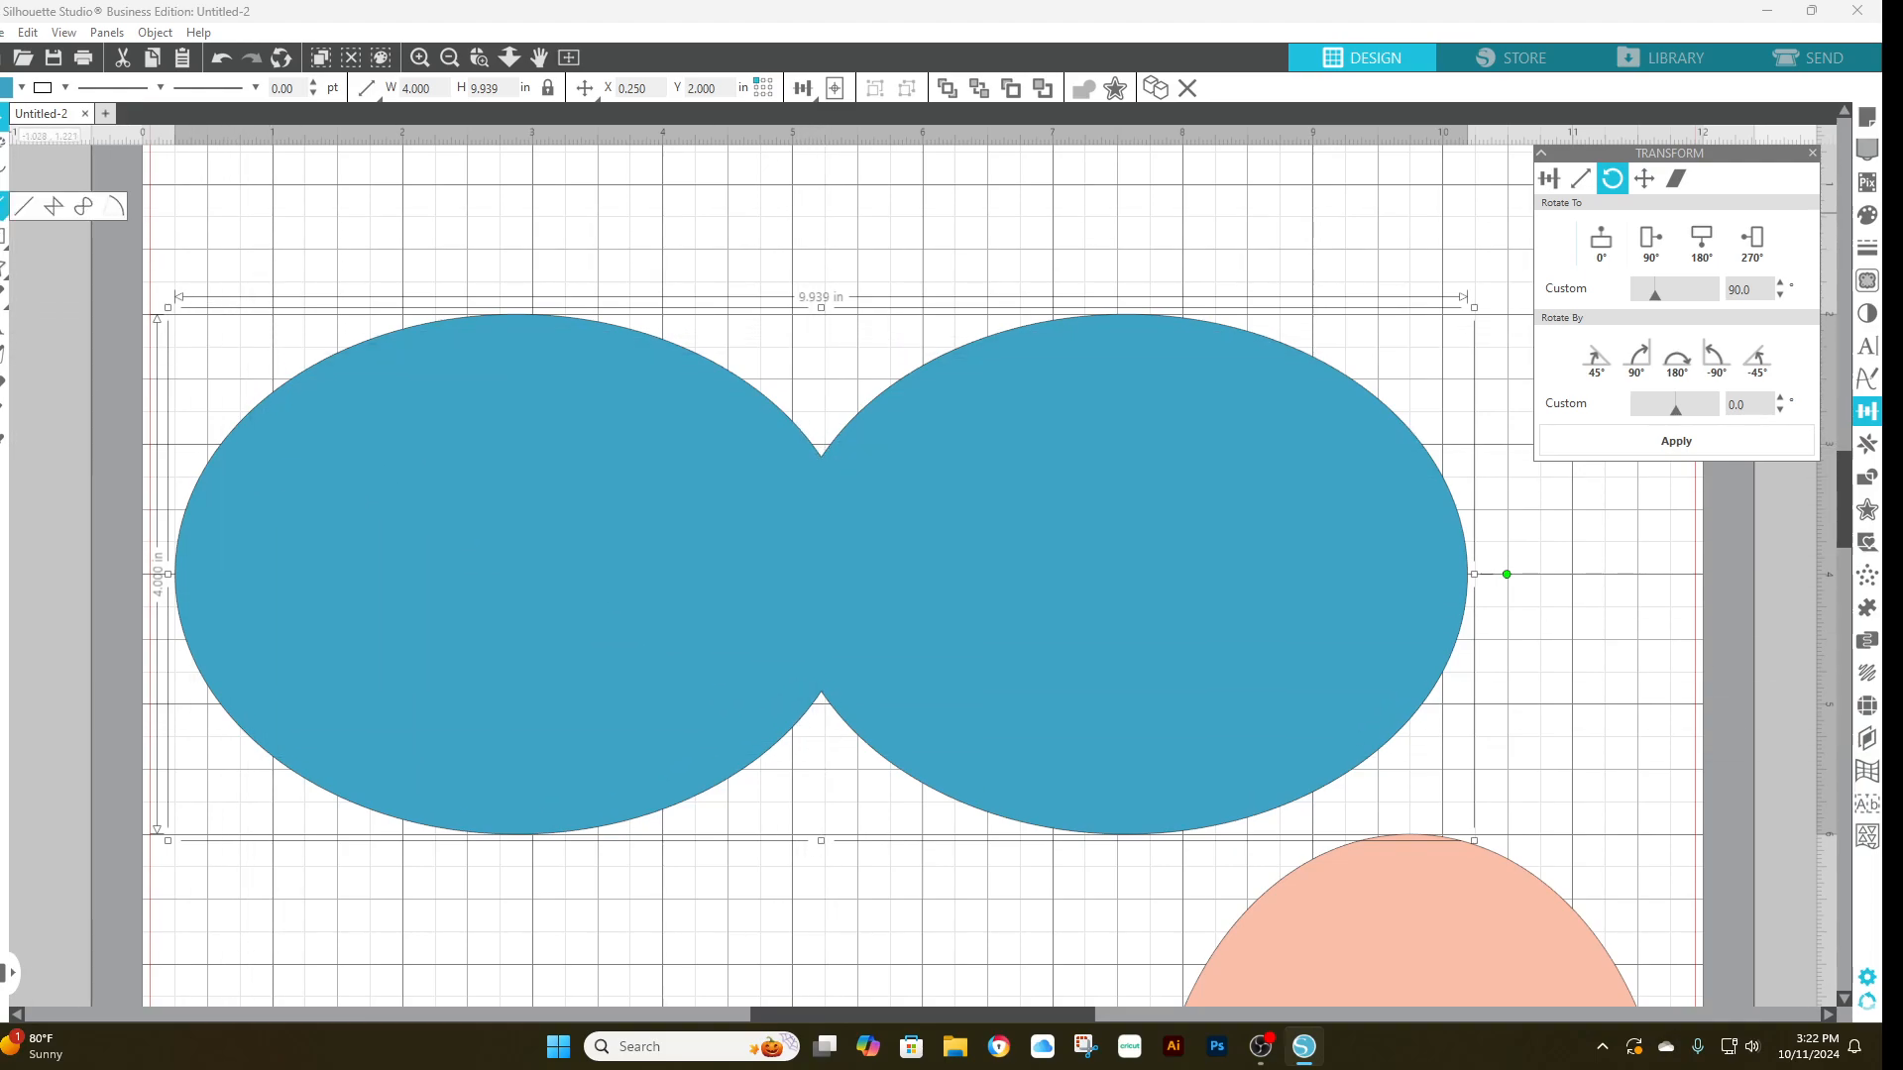
left_click(23, 206)
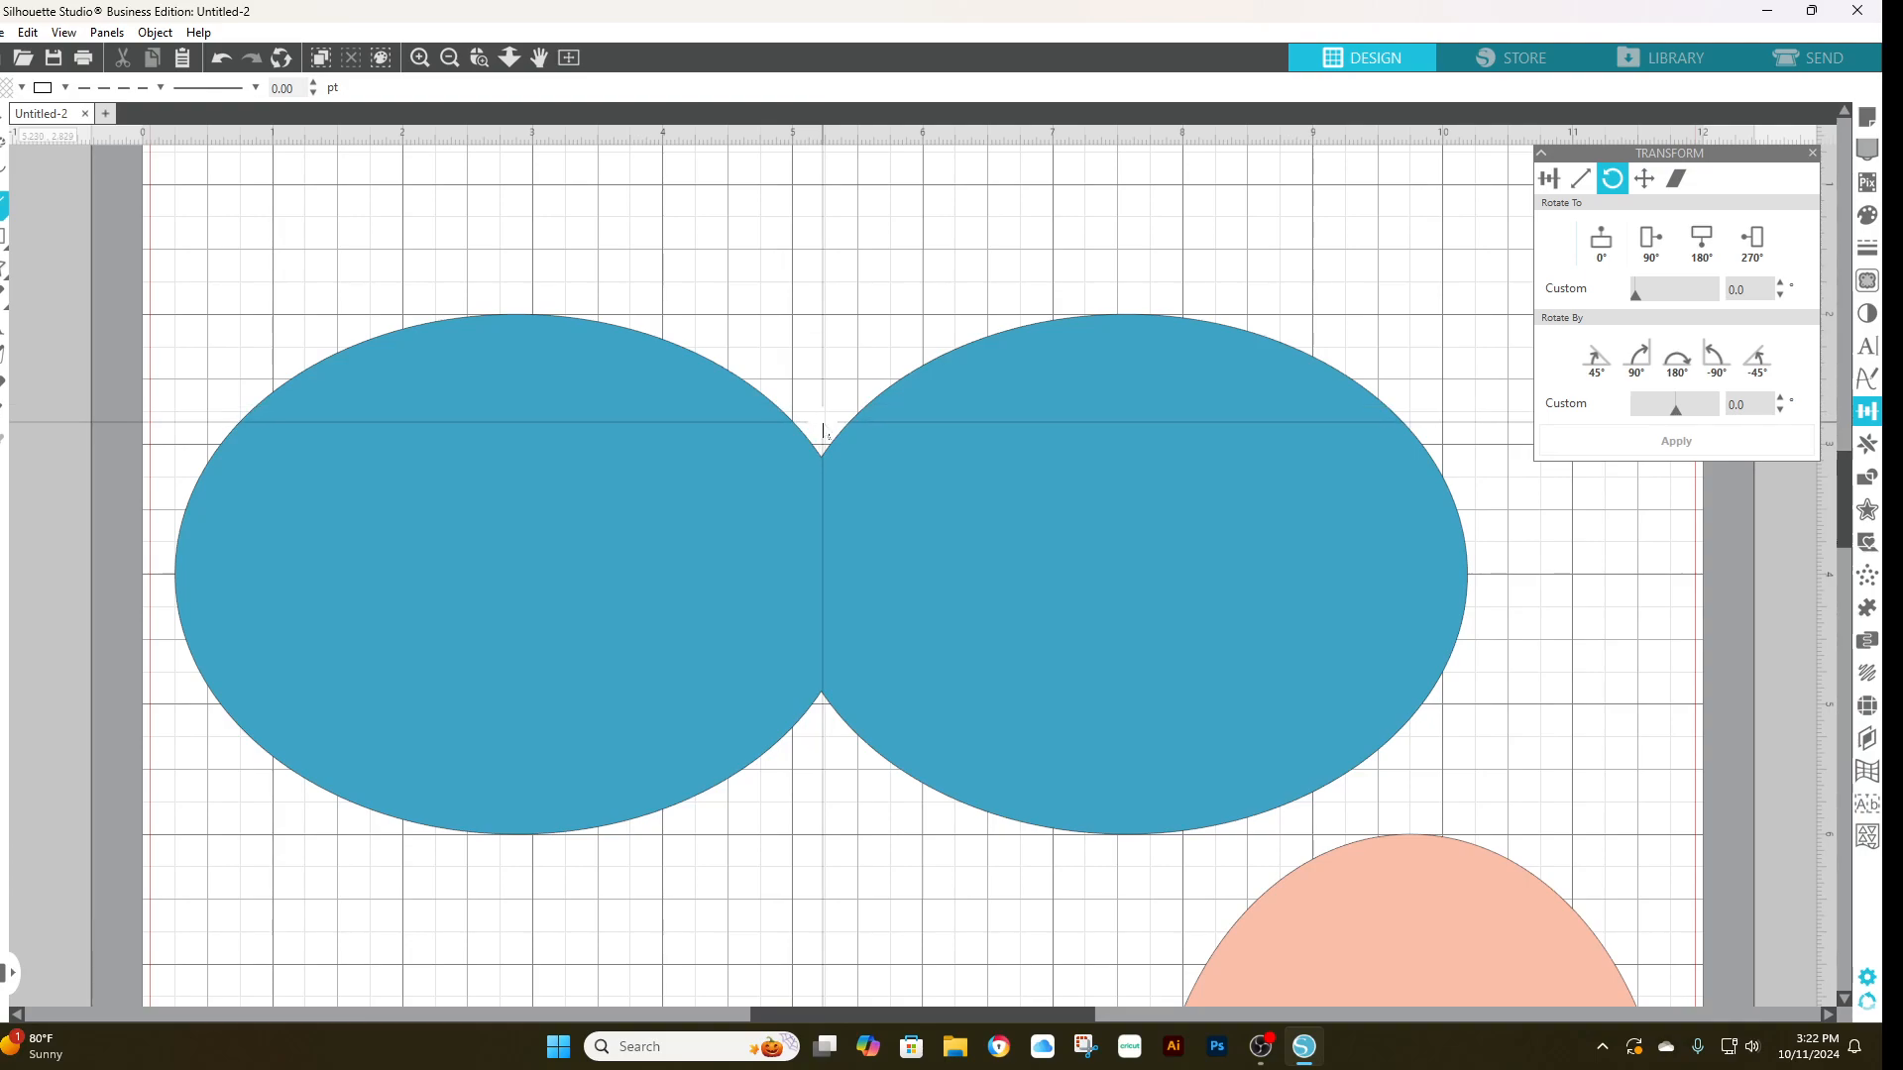
mouse_move(804, 426)
left_mouse_down()
mouse_move(804, 780)
mouse_move(807, 761)
left_mouse_up()
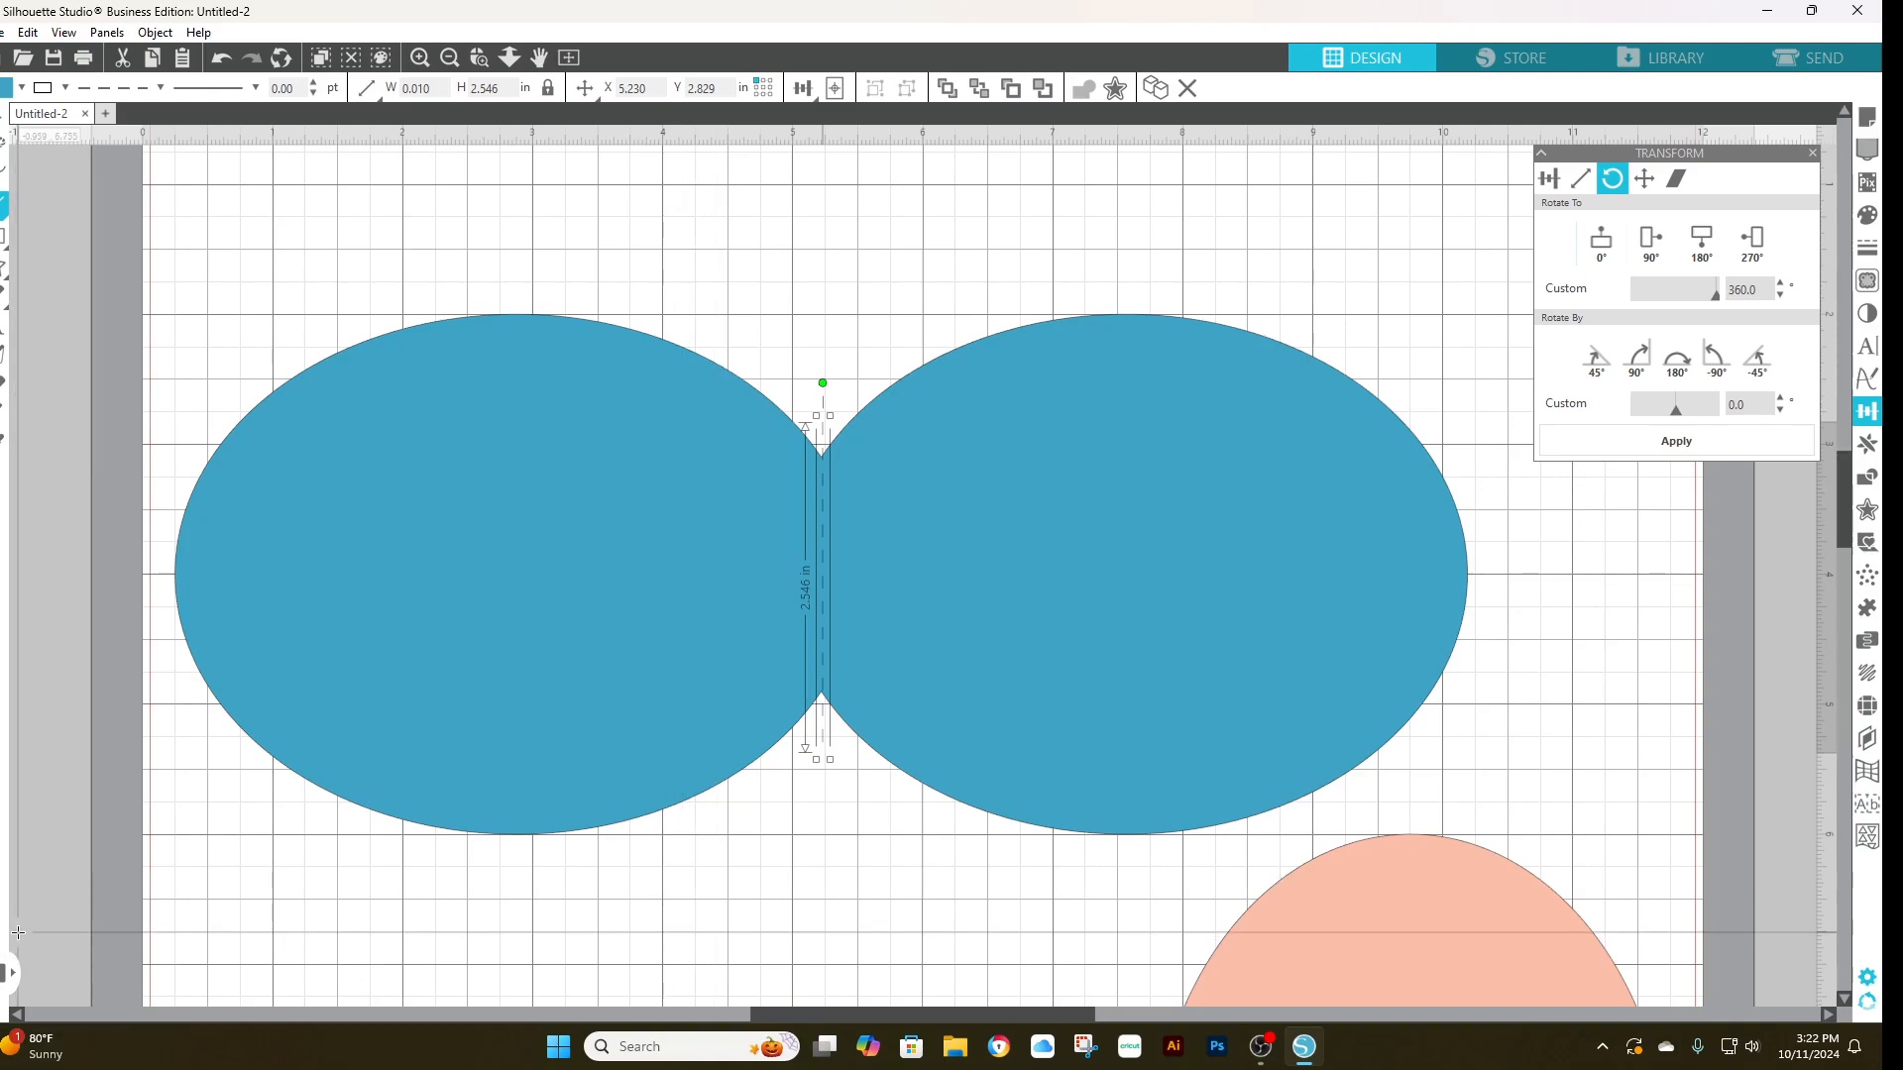
- Change the dashed line's colour to red (ED242B)
left_click(1868, 250)
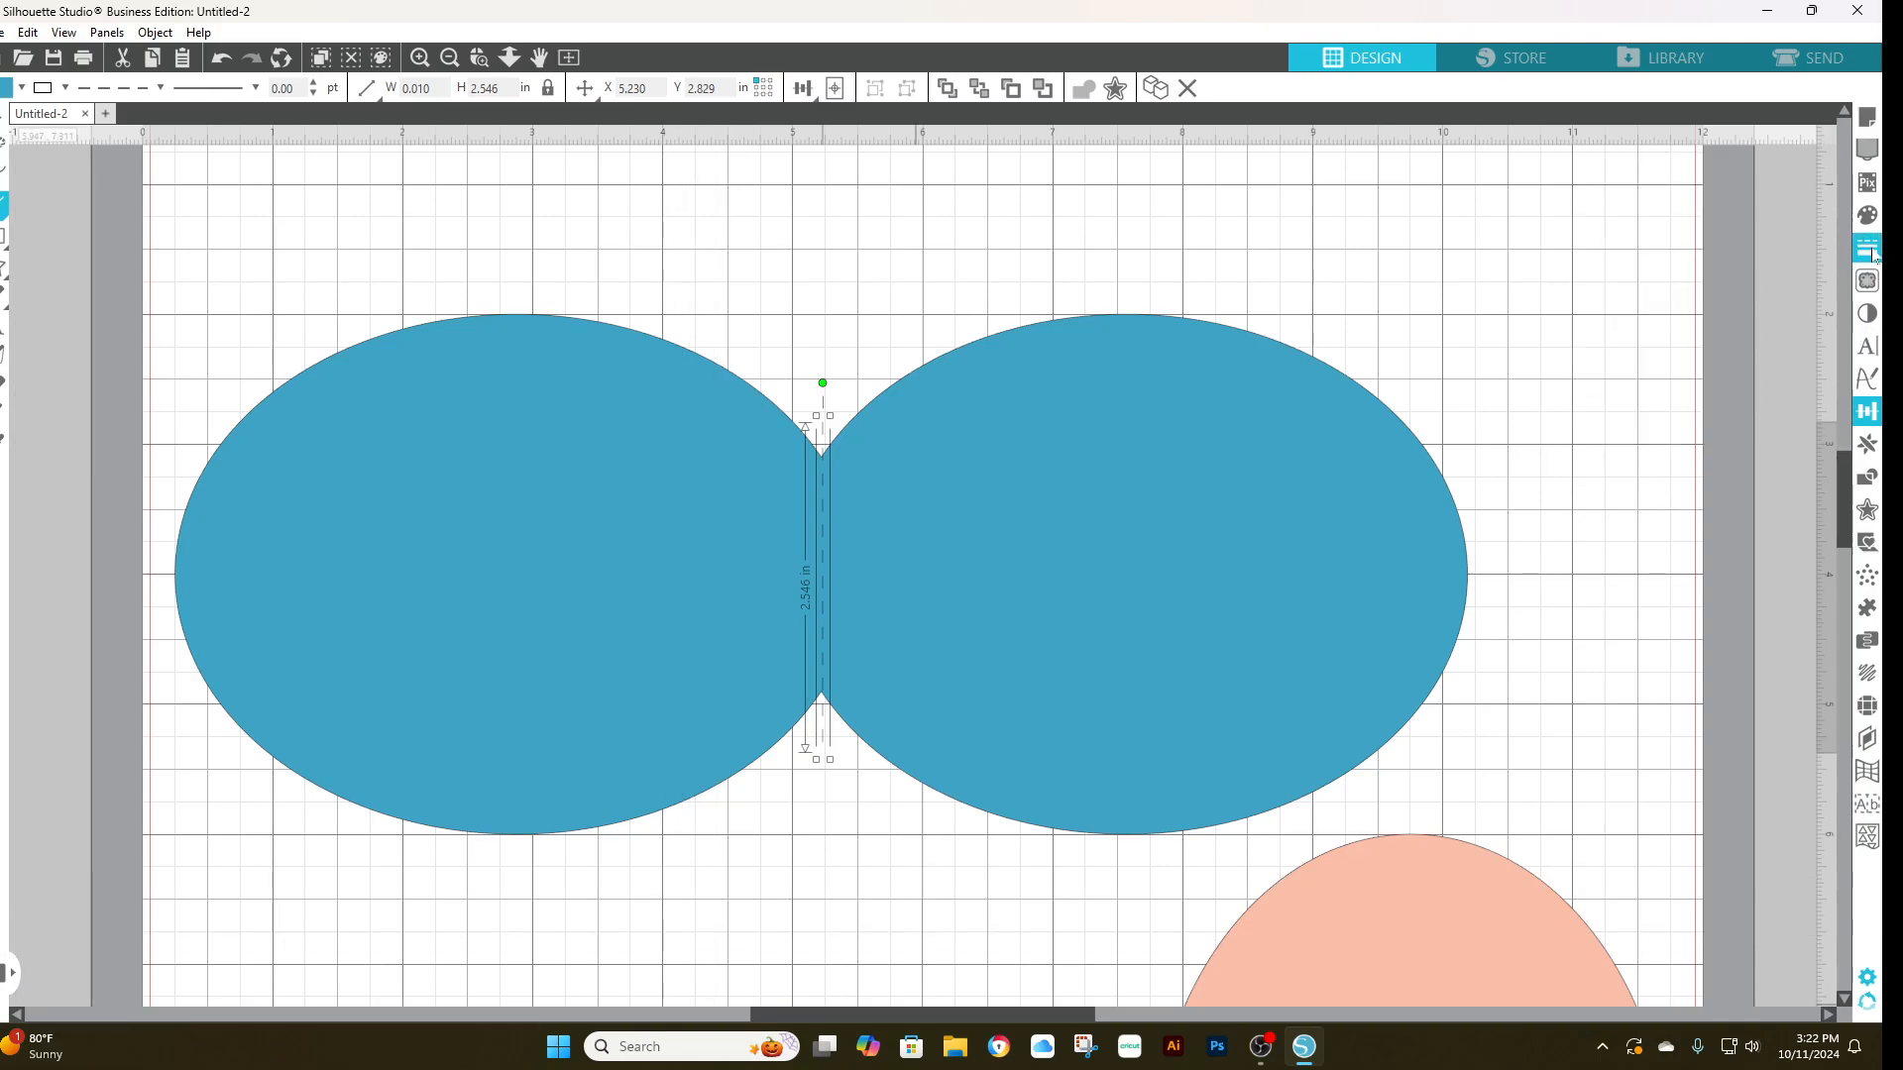
left_click(1580, 179)
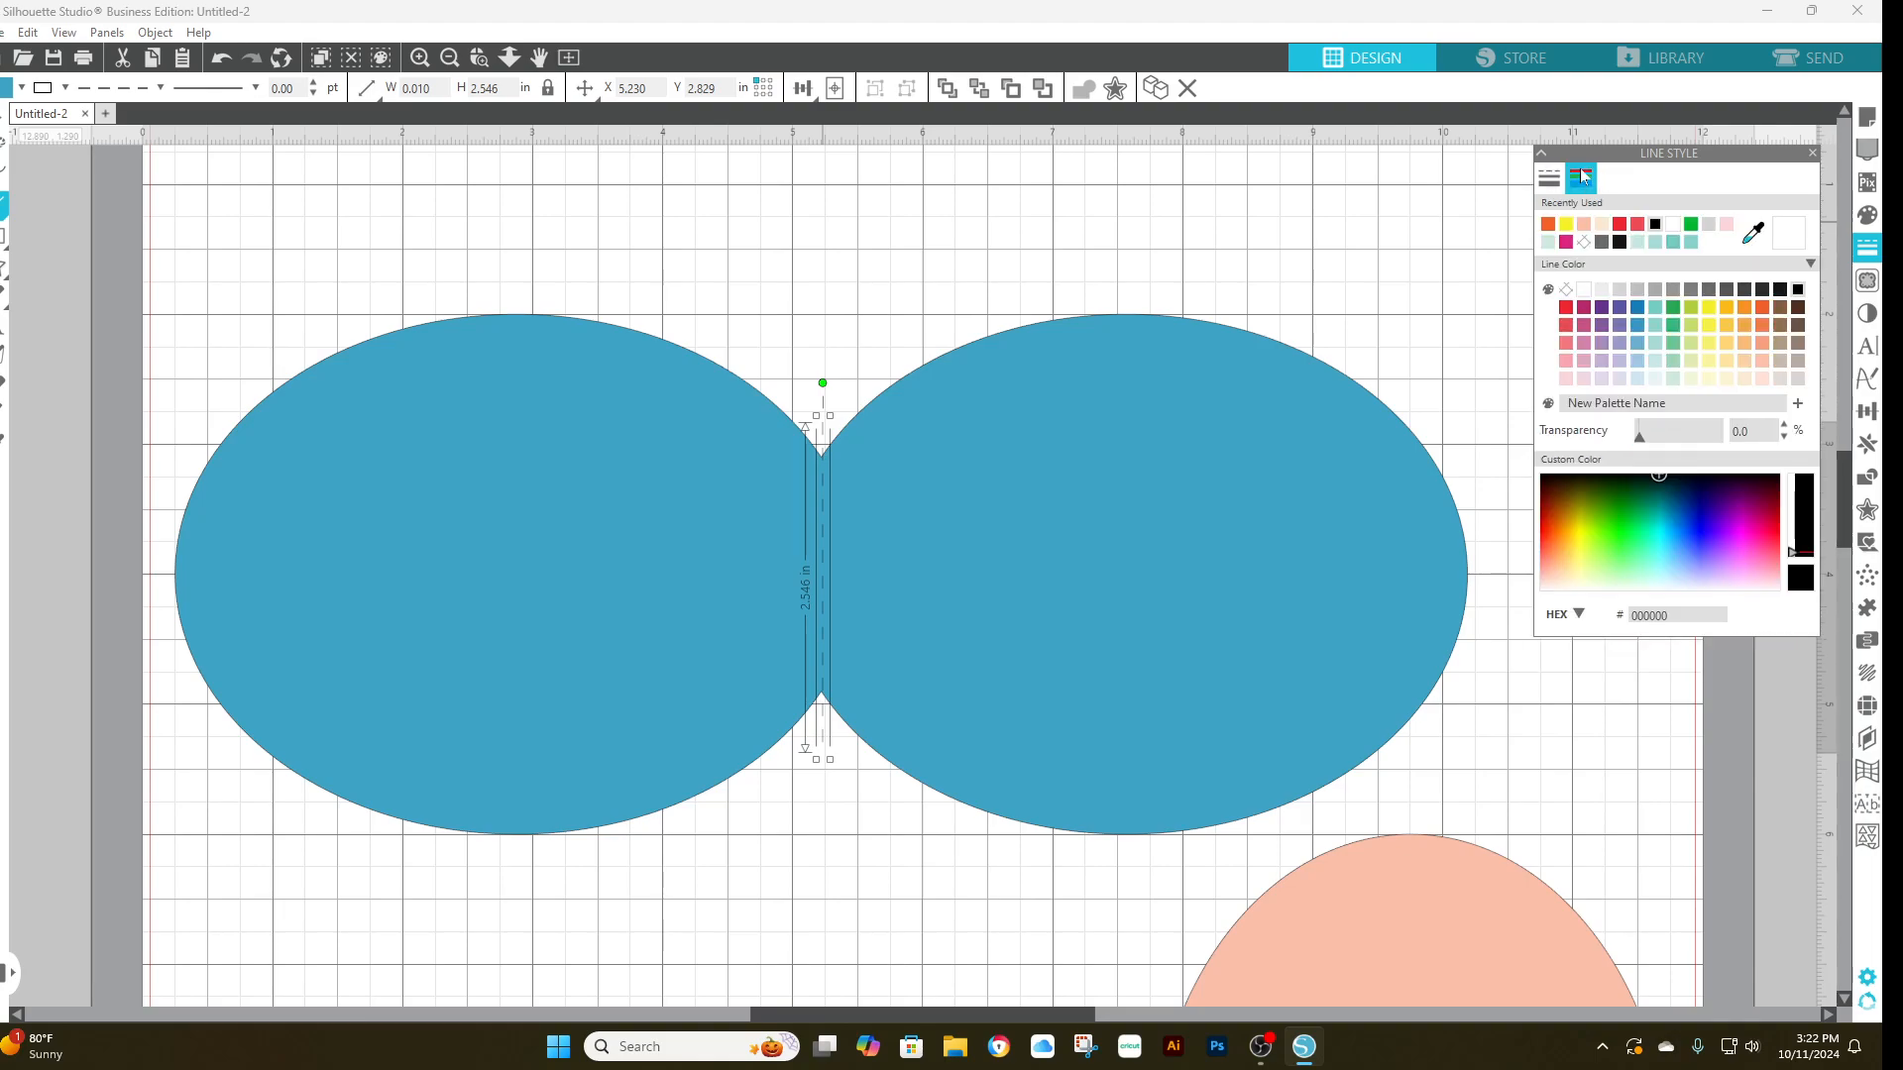
left_click(1565, 309)
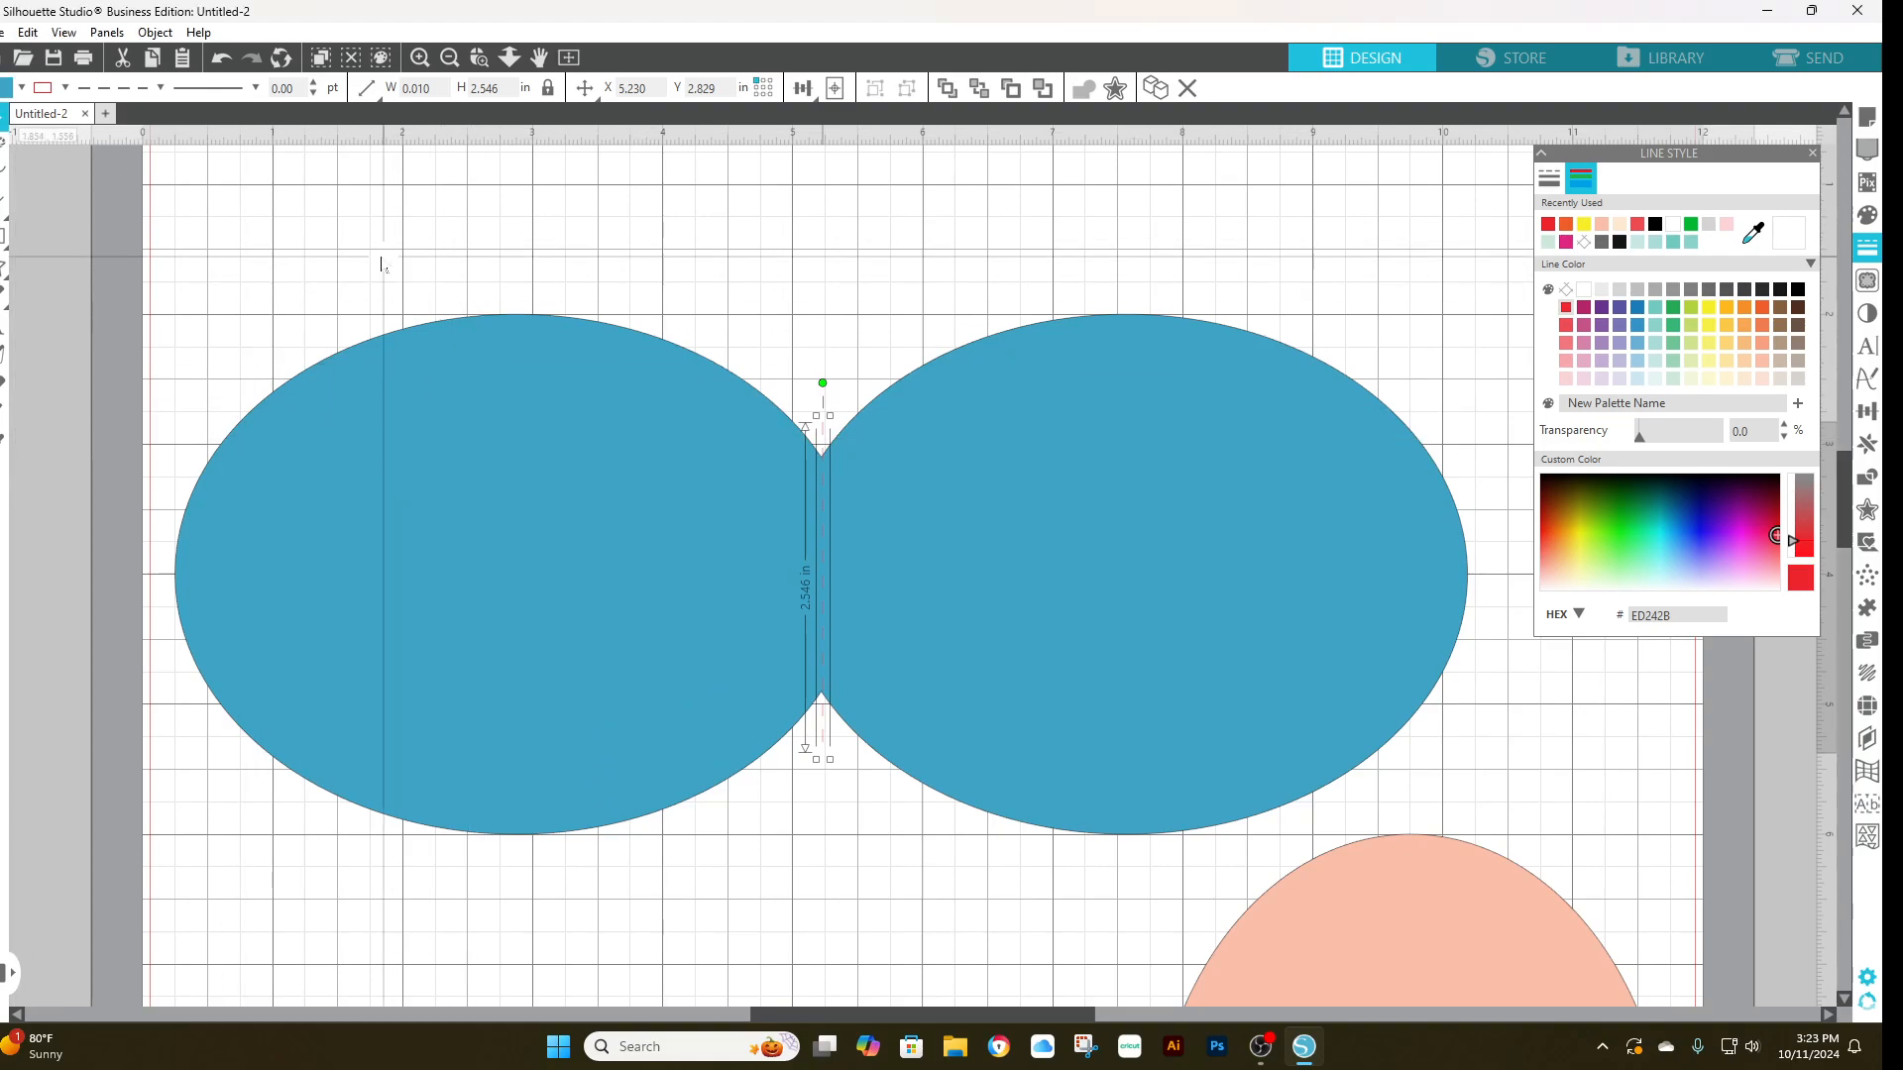
- Shift the welded blue shape right to X 0.274 in so its notches line up with the red dashed line
left_click_drag(213, 213, 1229, 823)
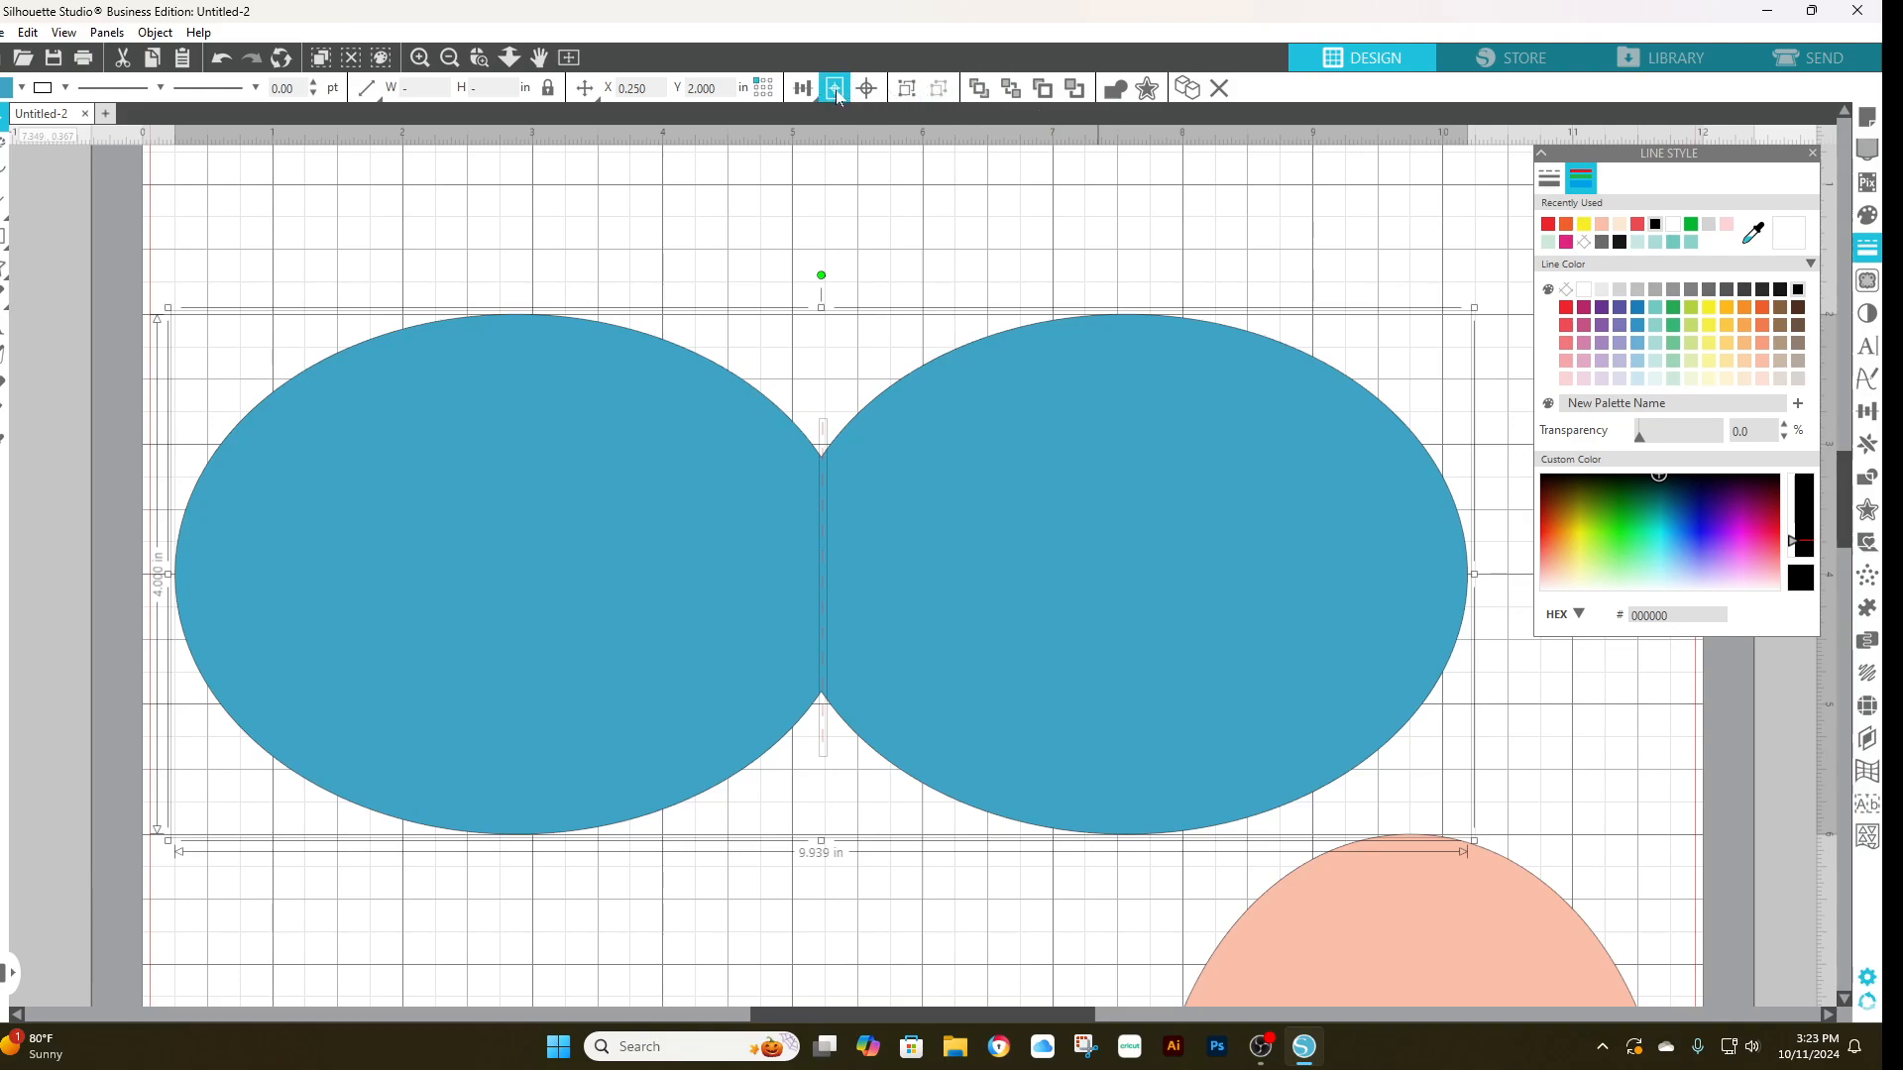
mouse_move(805, 96)
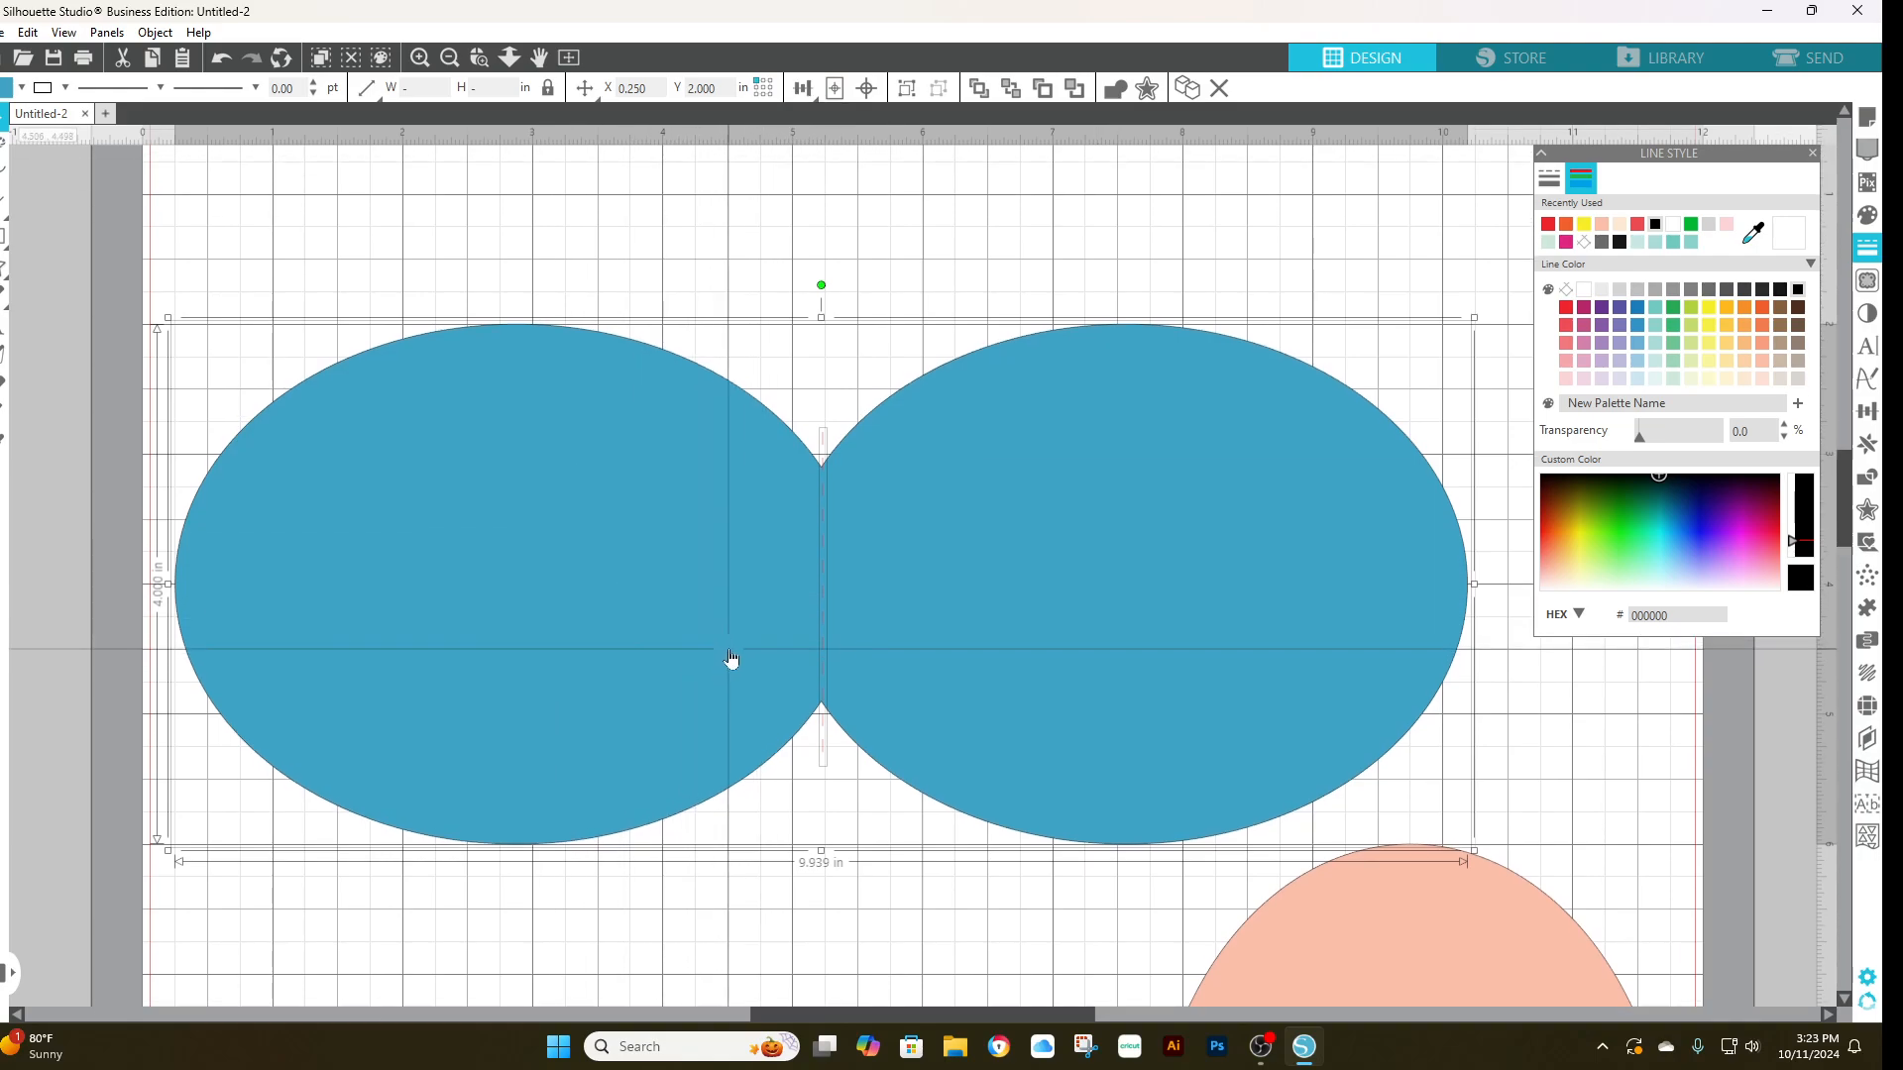
scroll(495, 659, "up", 1)
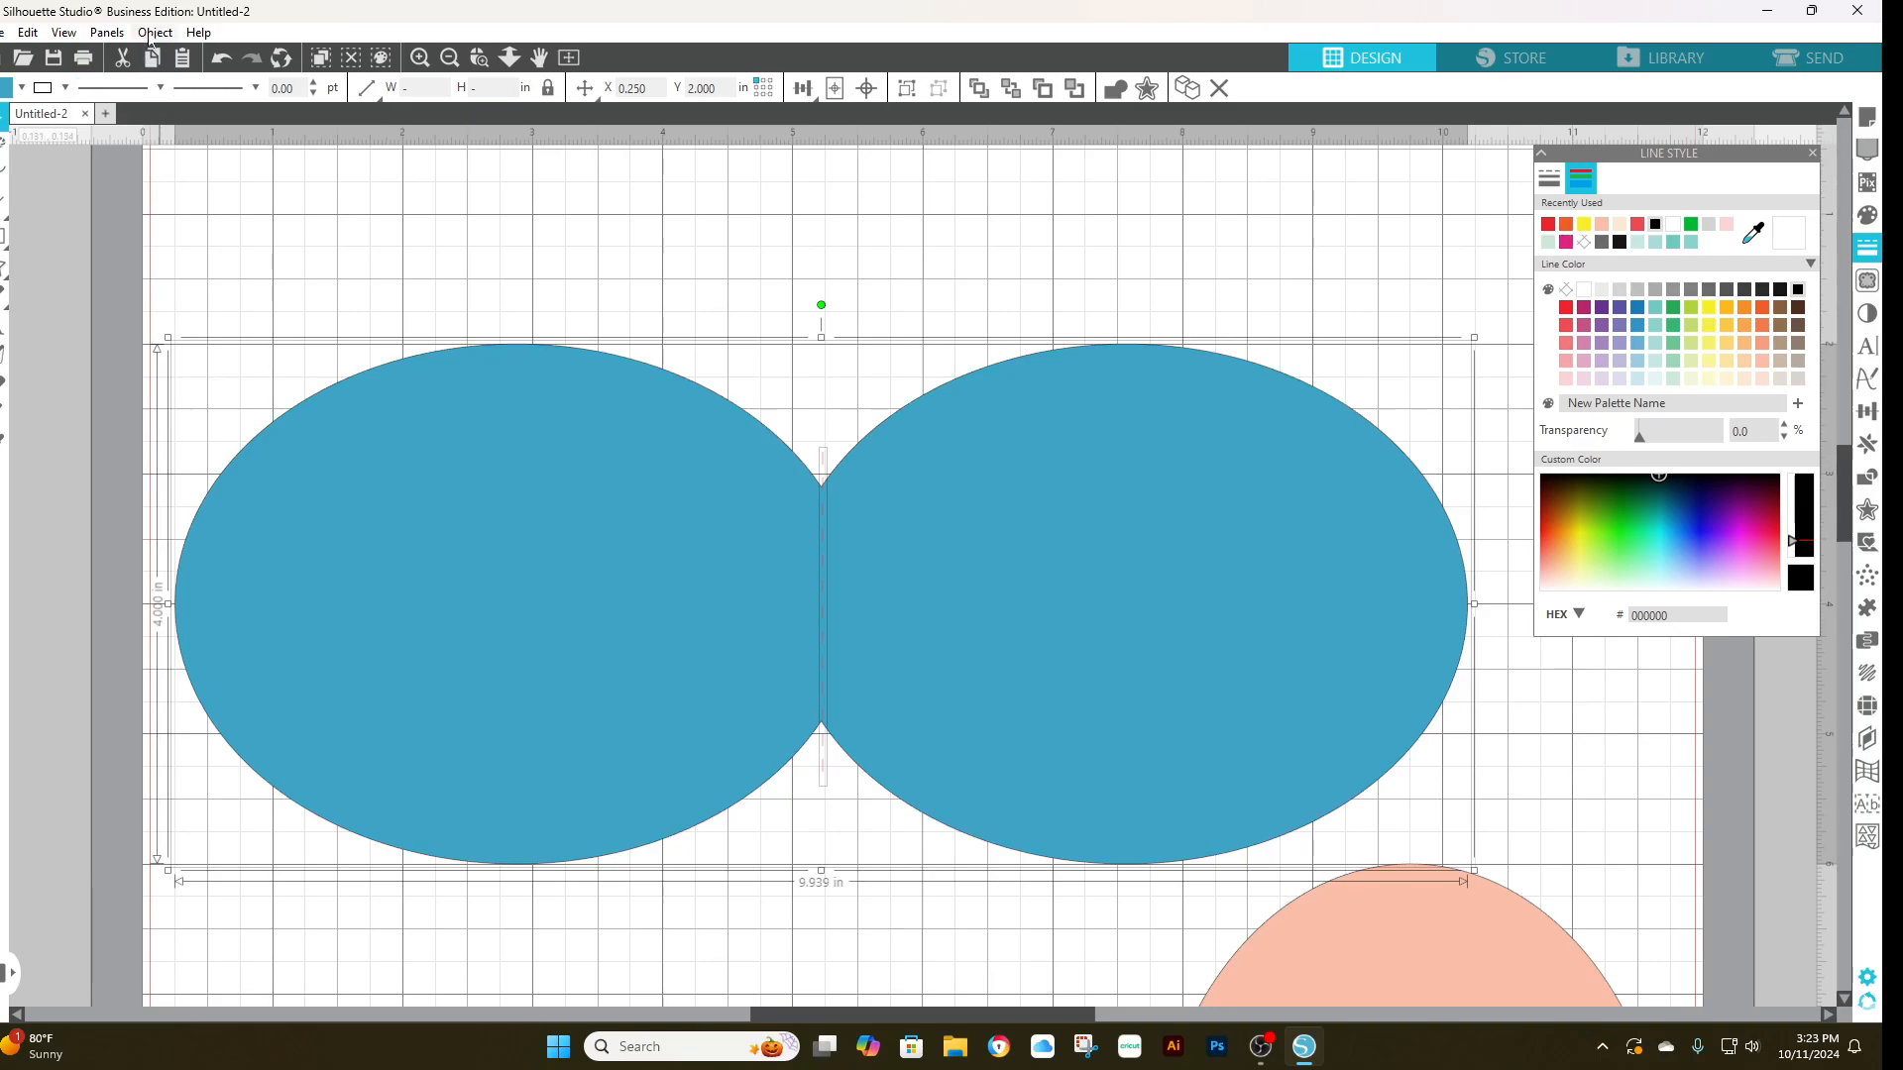
left_click(416, 64)
left_click(417, 63)
left_click(417, 64)
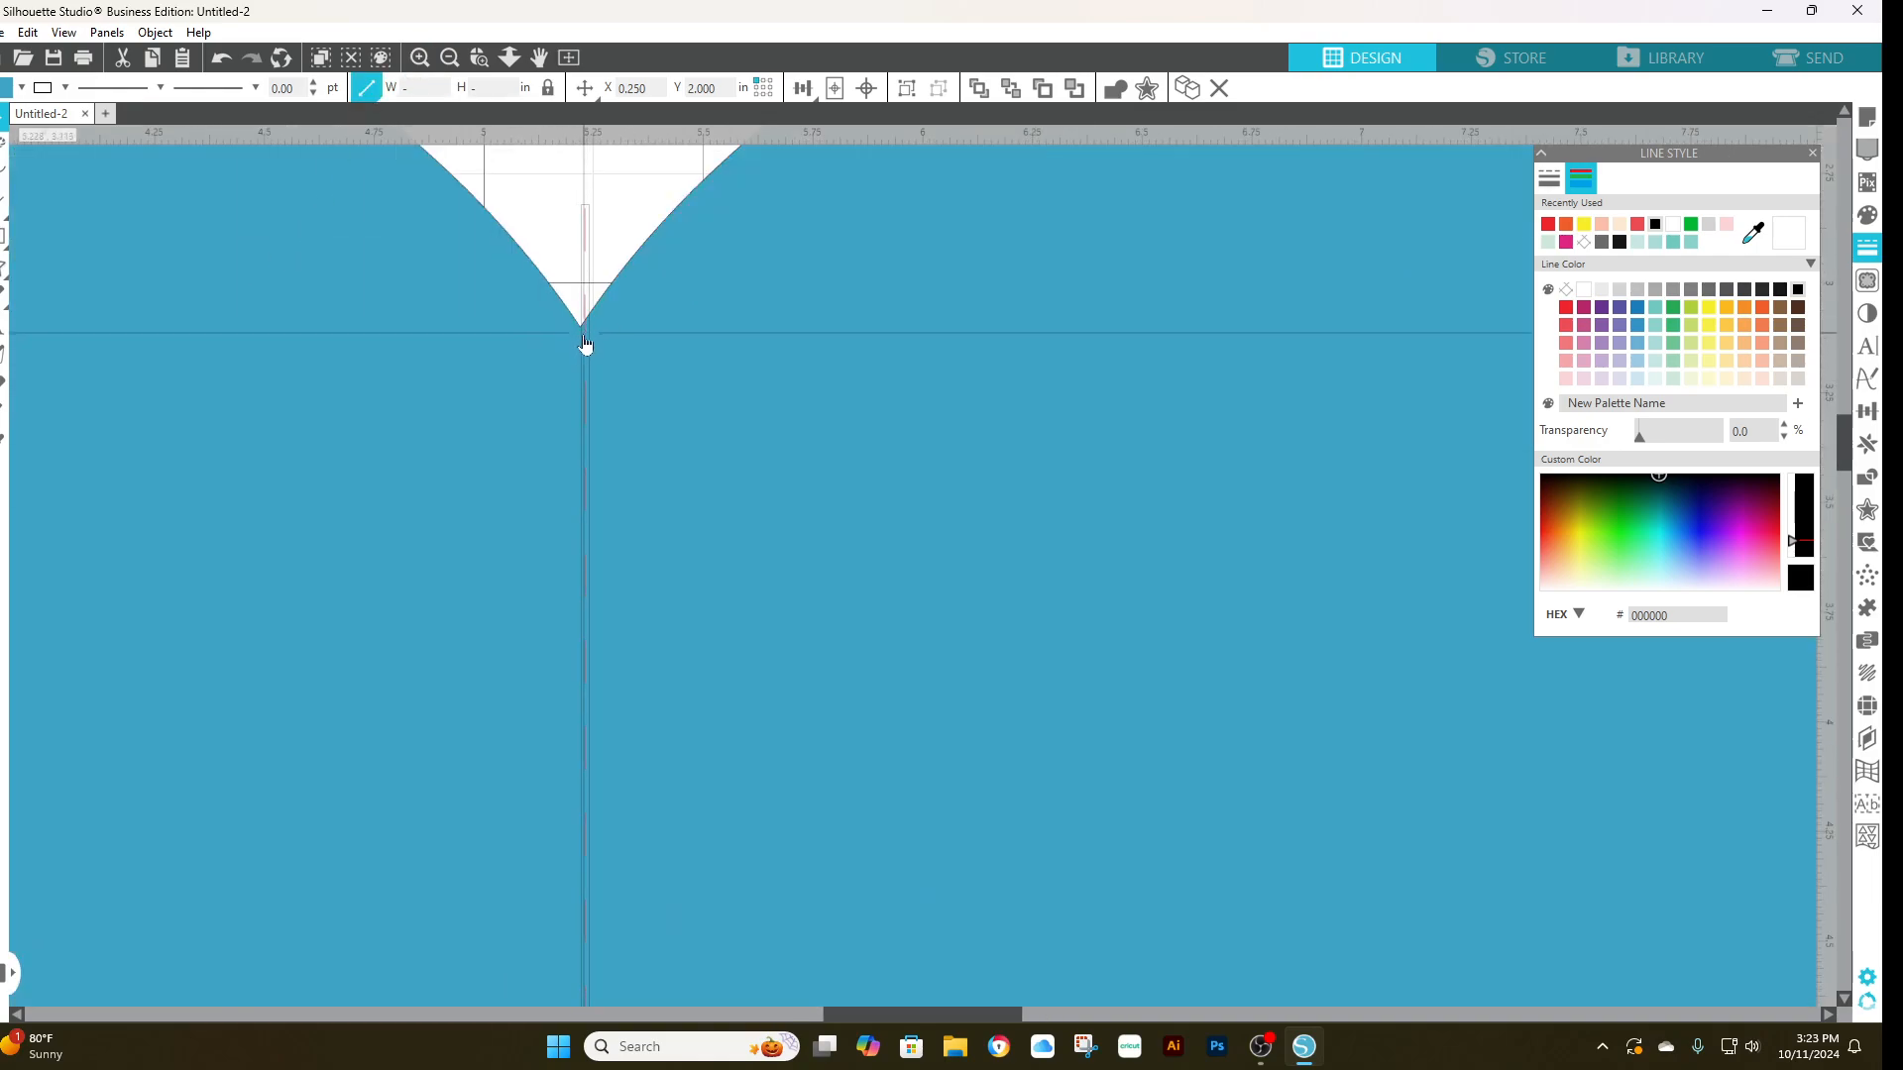
left_click_drag(585, 335, 589, 340)
left_click(568, 206)
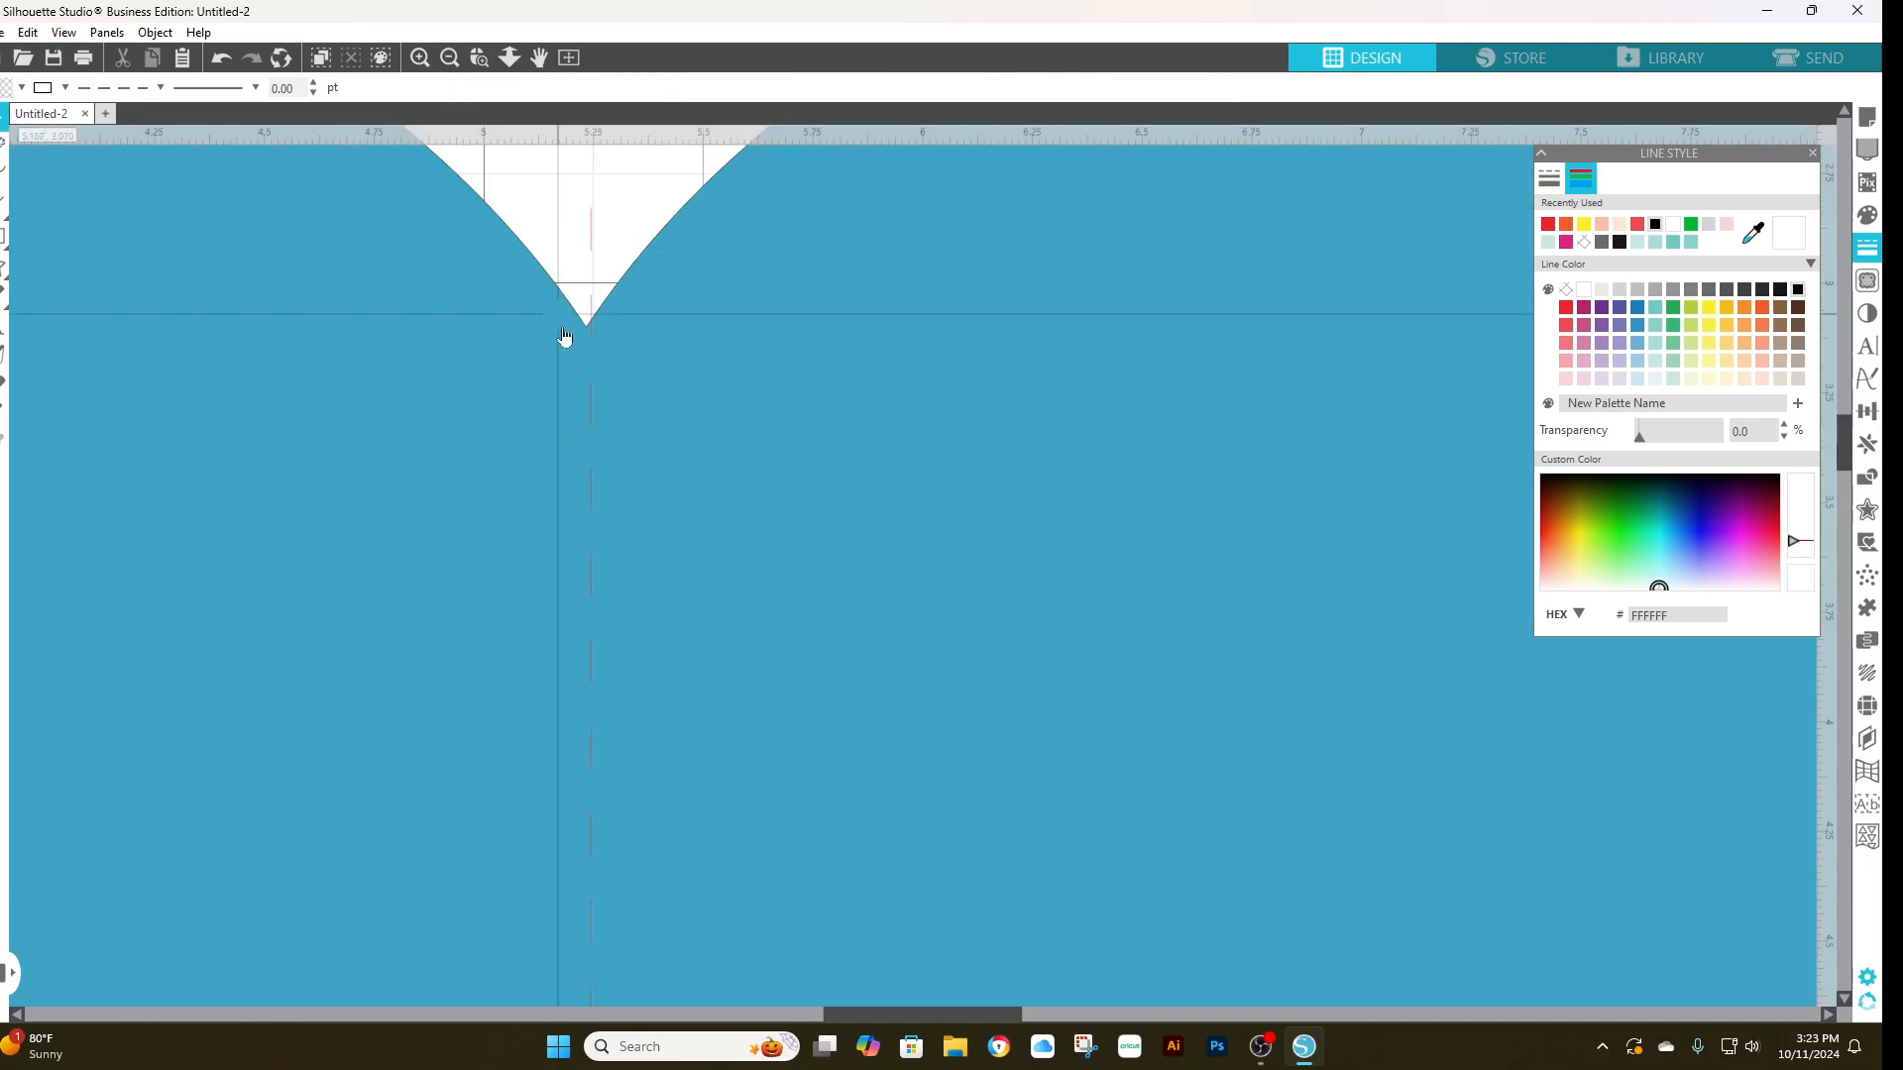
left_click(586, 325)
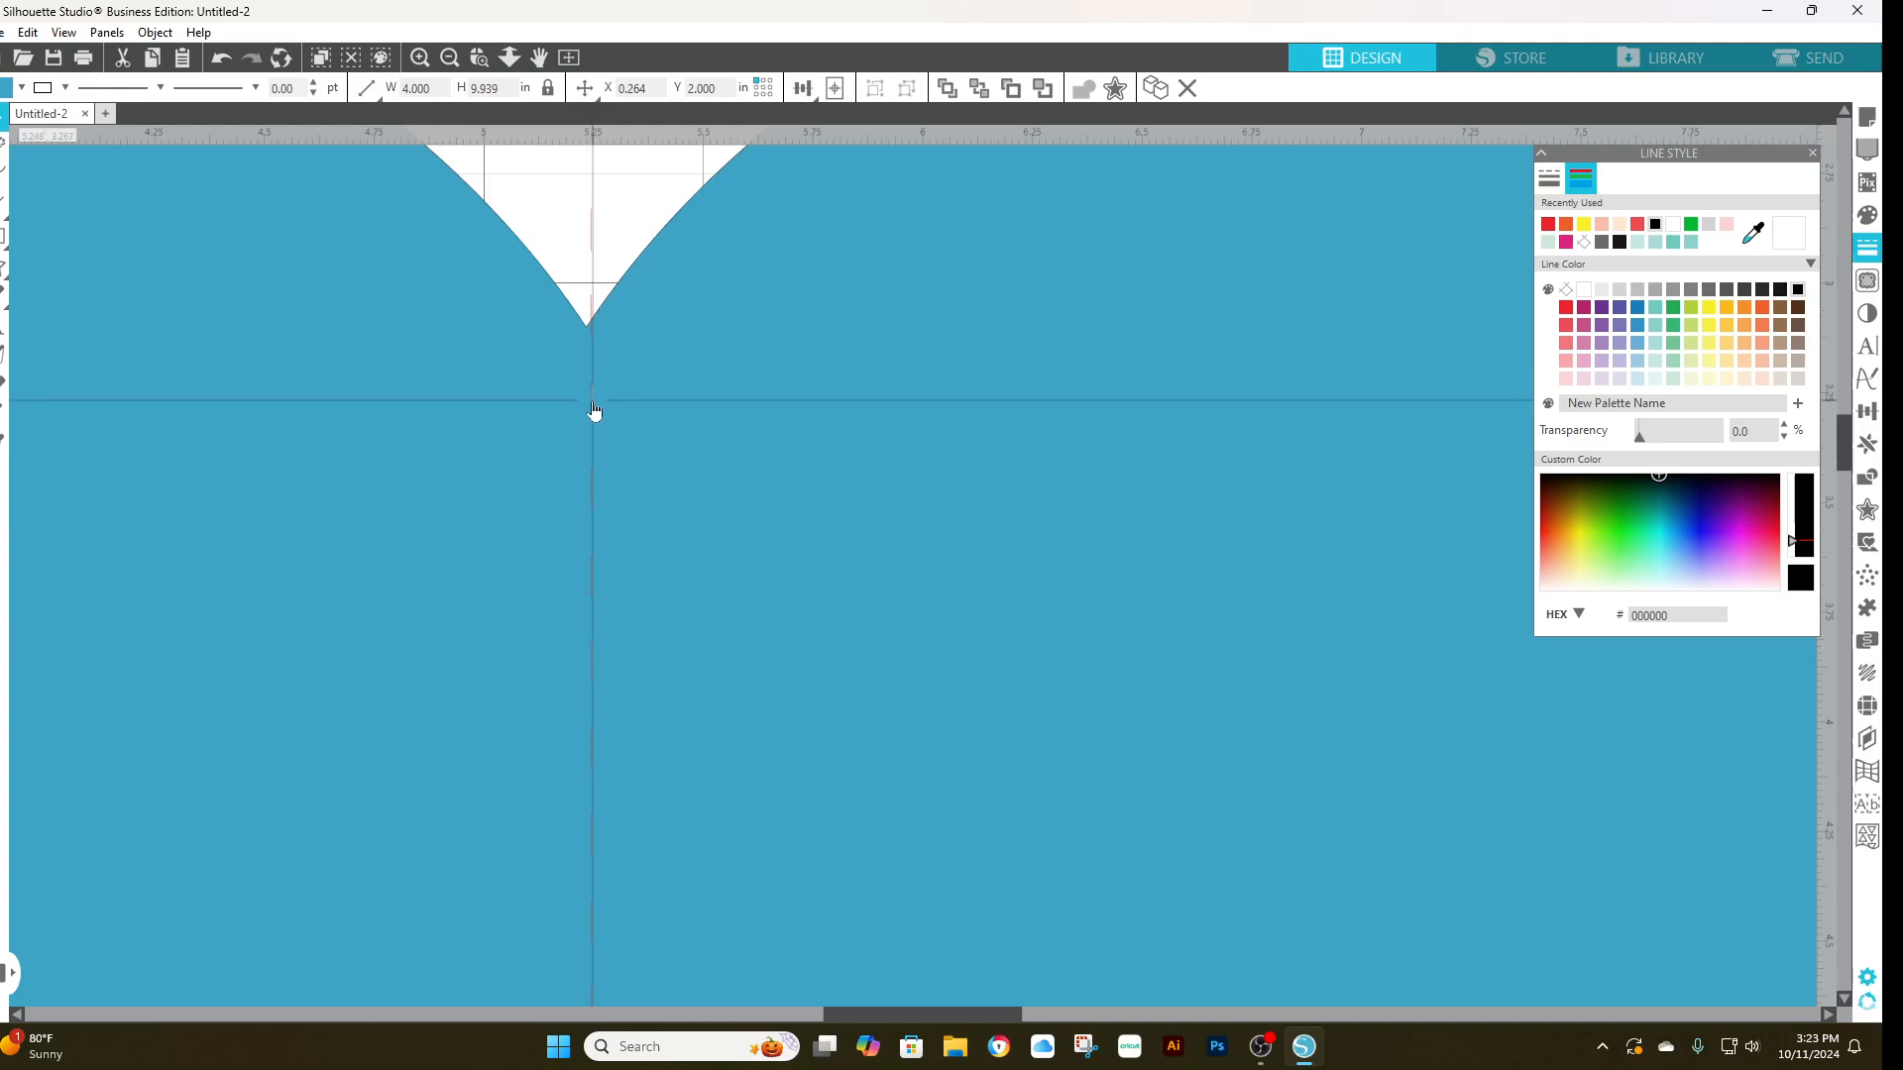
left_click_drag(590, 402, 591, 401)
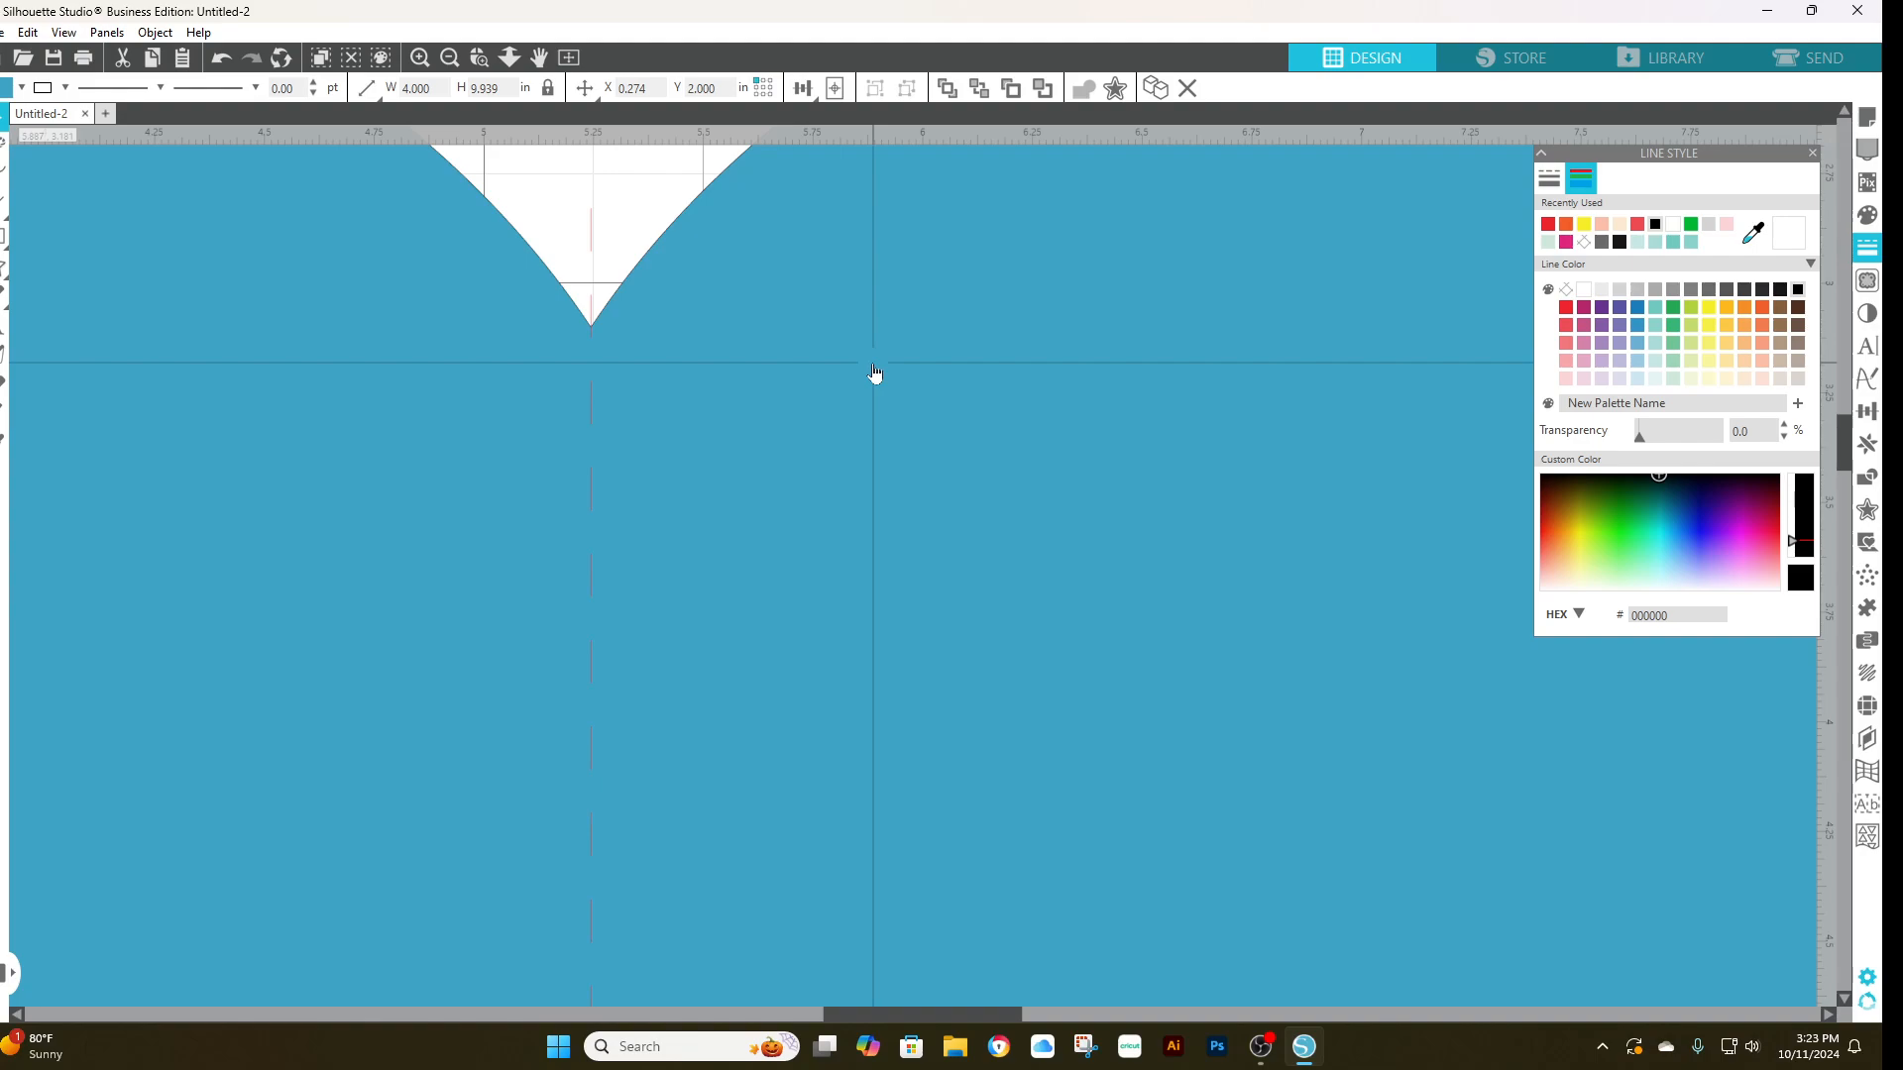
left_click(549, 213)
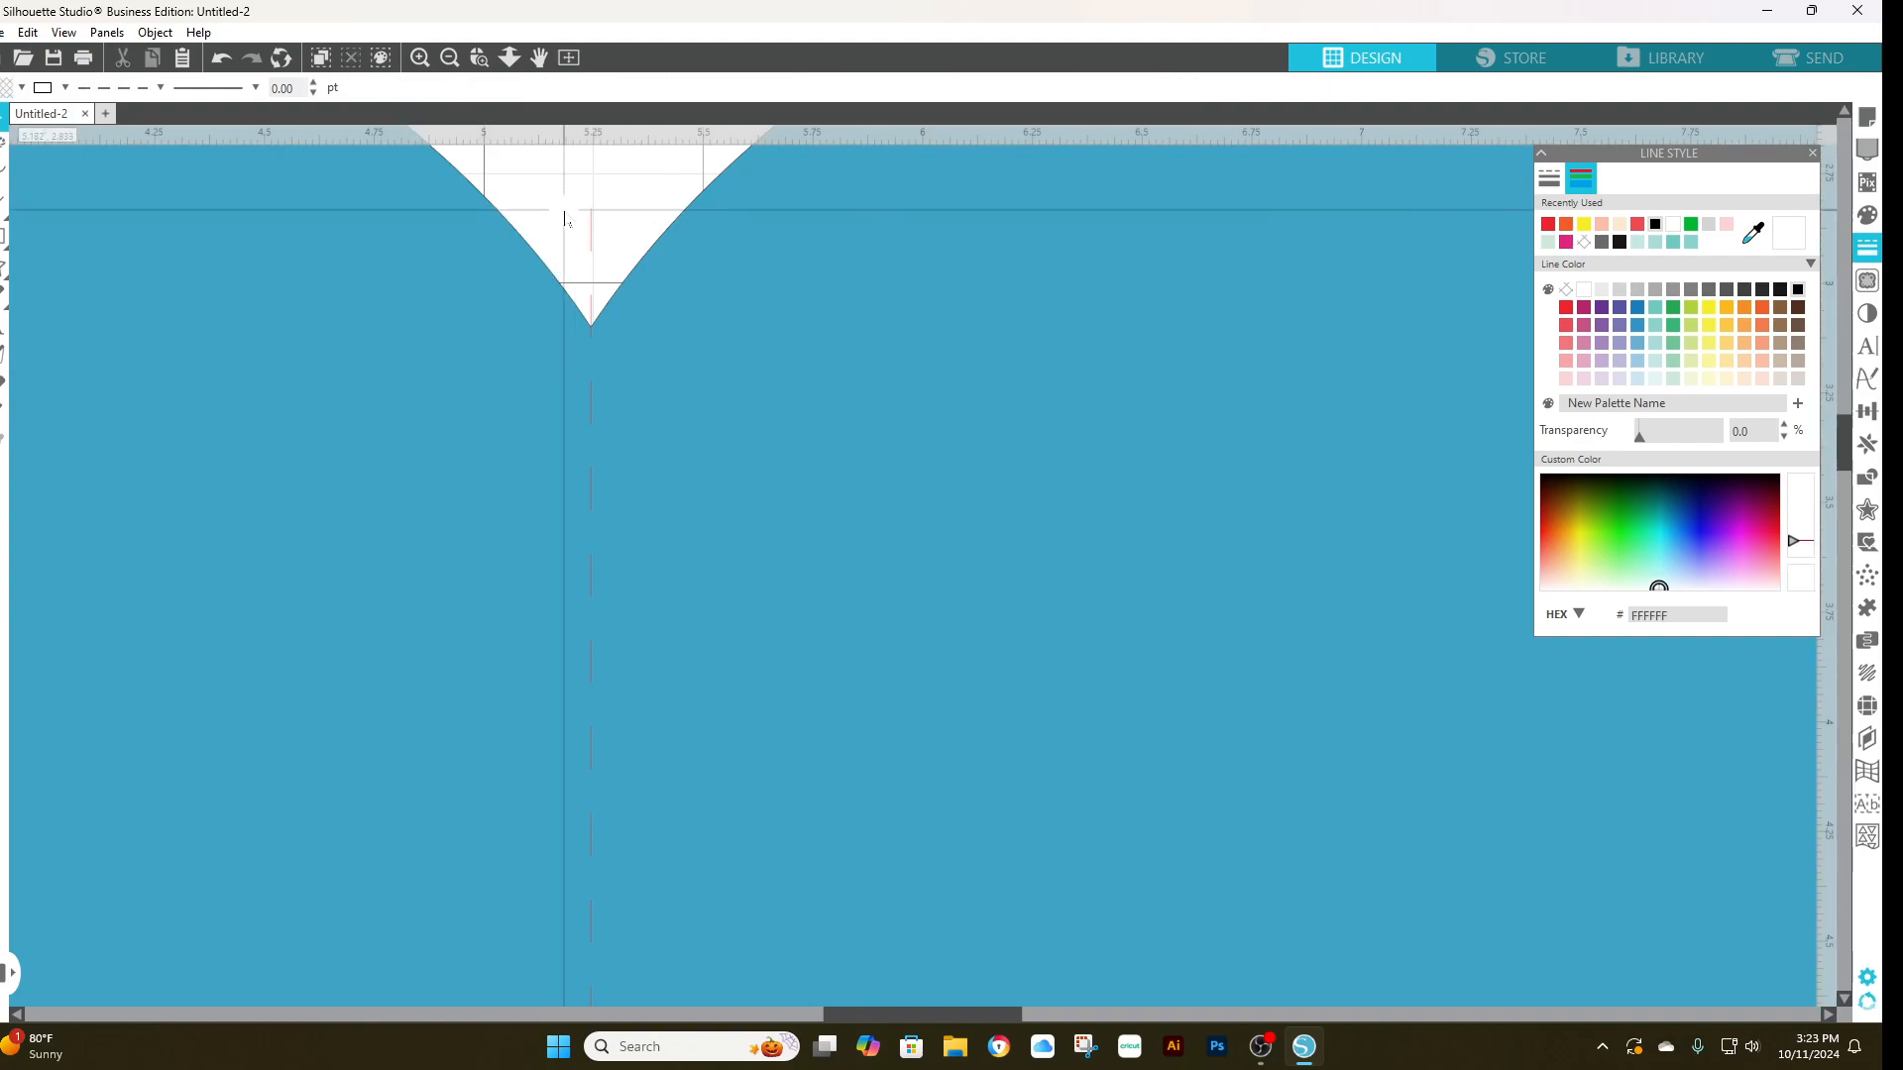
- Select the welded blue shape together with the red dashed line
scroll(644, 357, "down", 2)
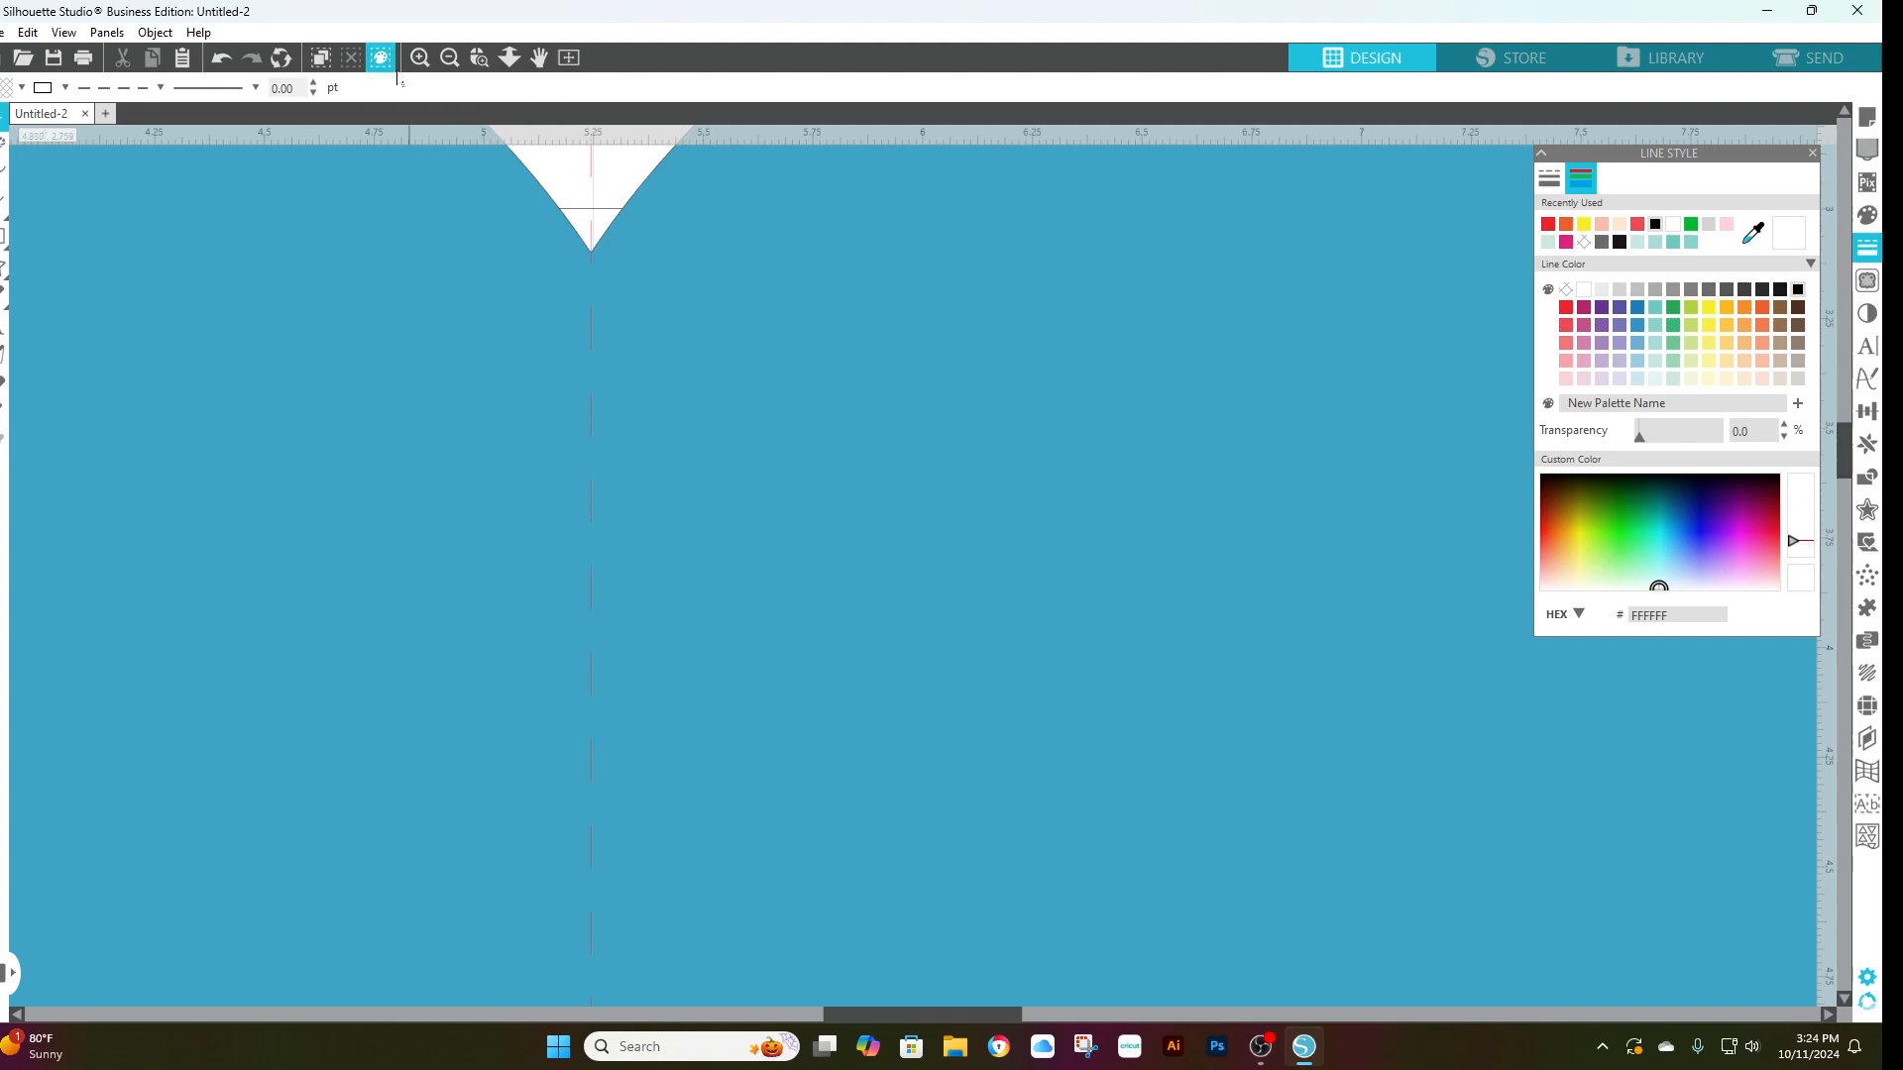
left_click(449, 57)
left_click(449, 57)
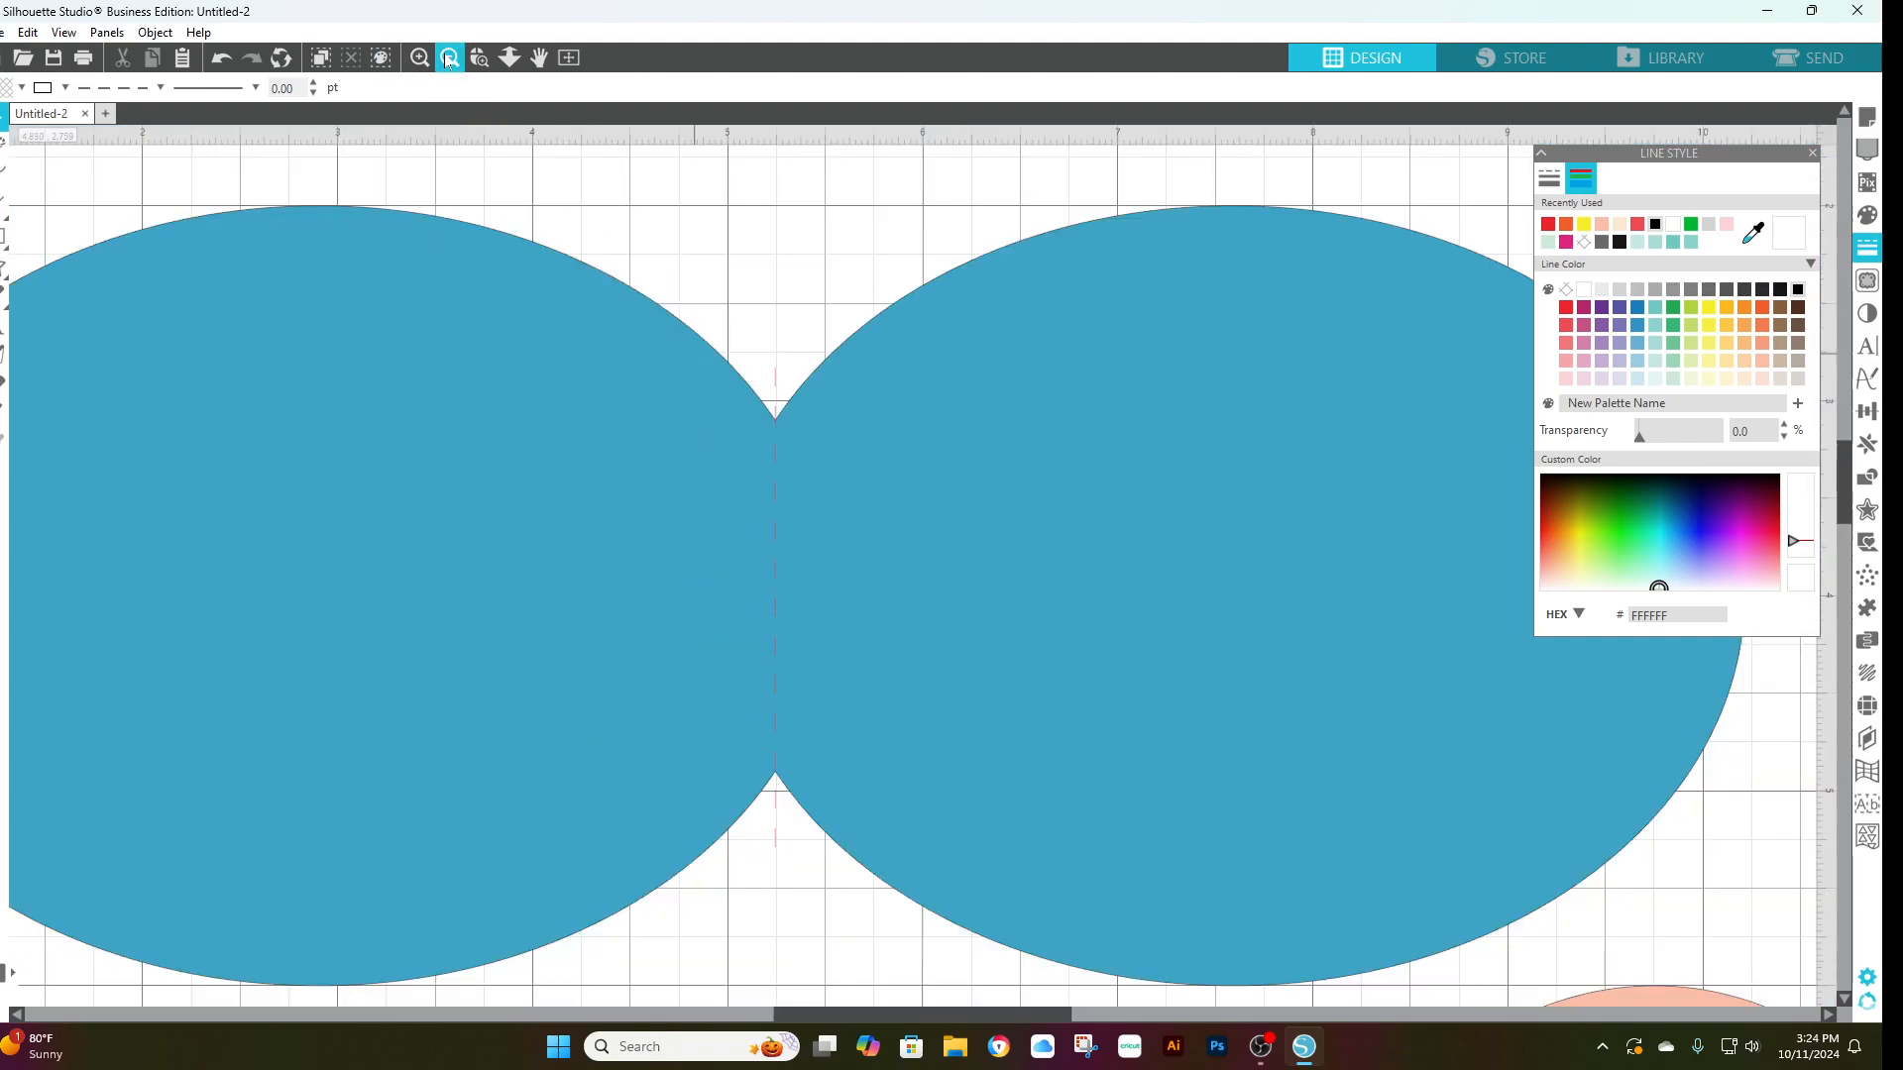
left_click(449, 57)
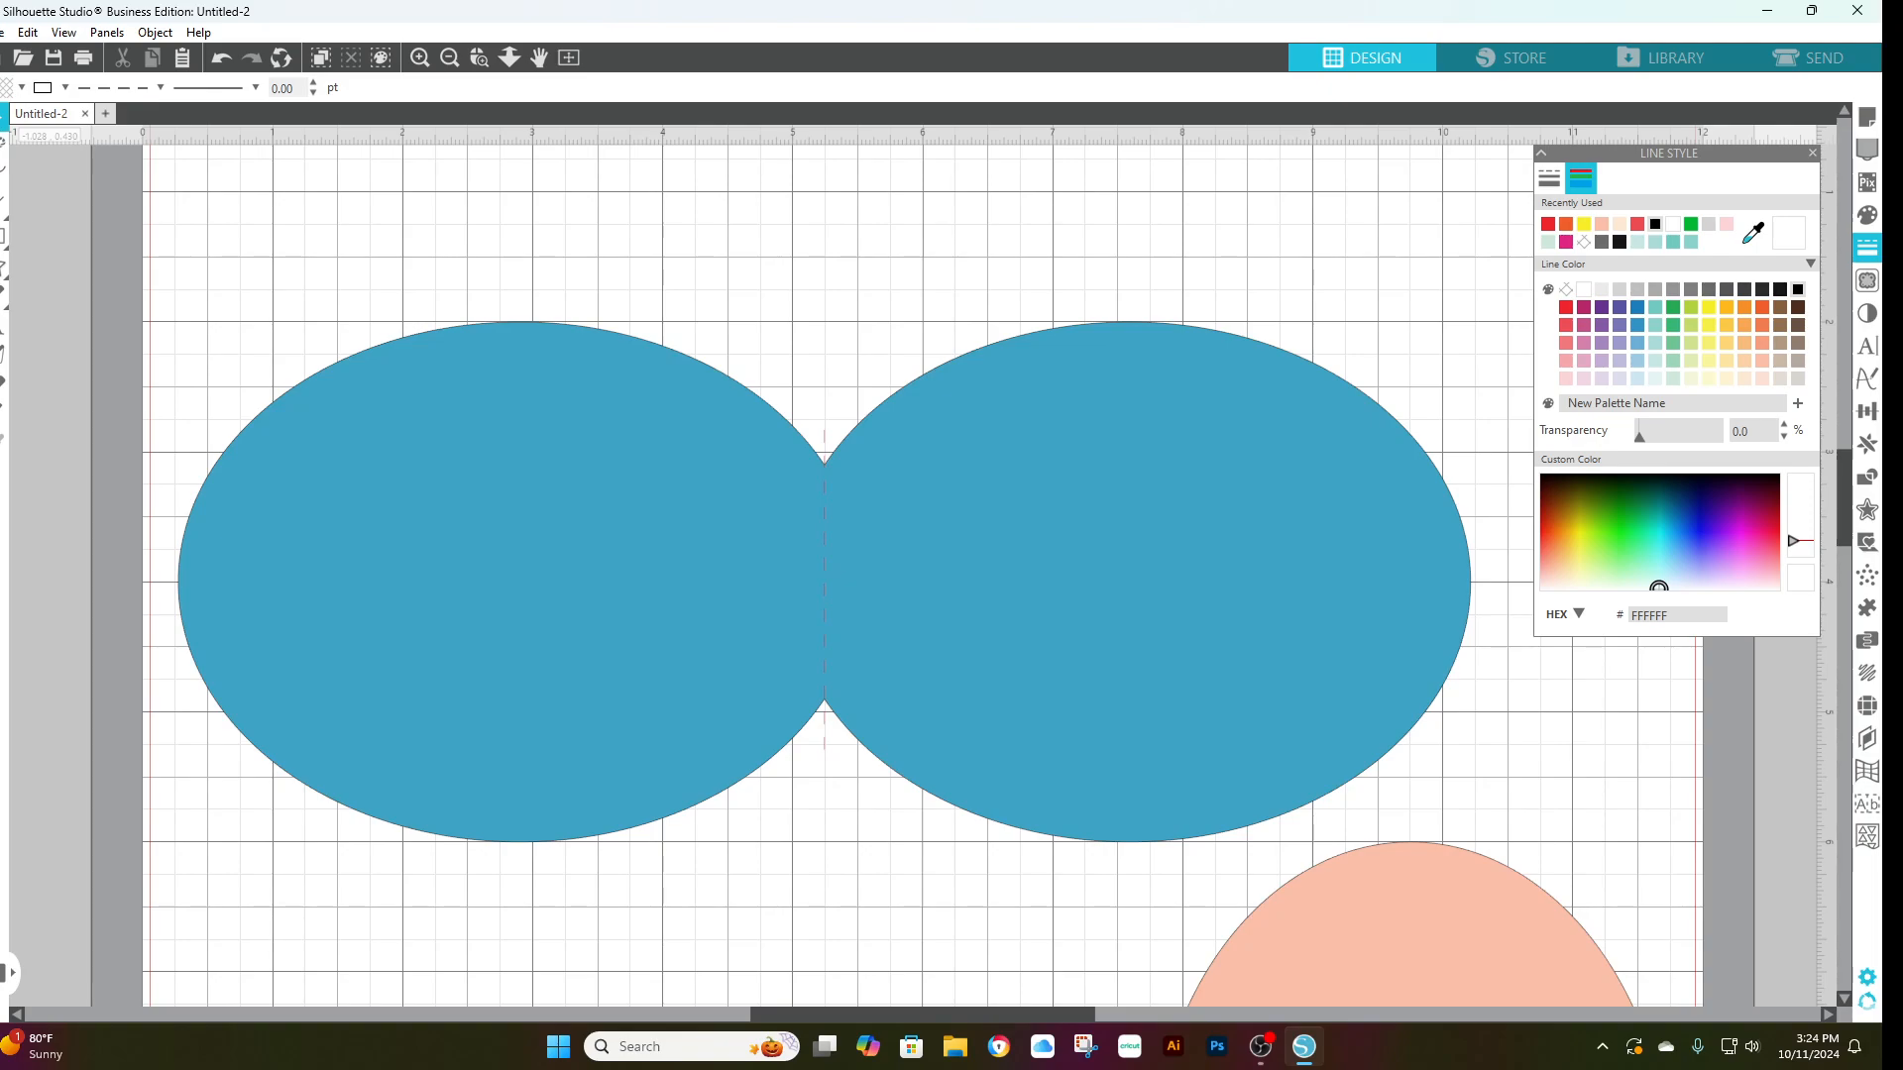
left_click_drag(558, 210, 1219, 890)
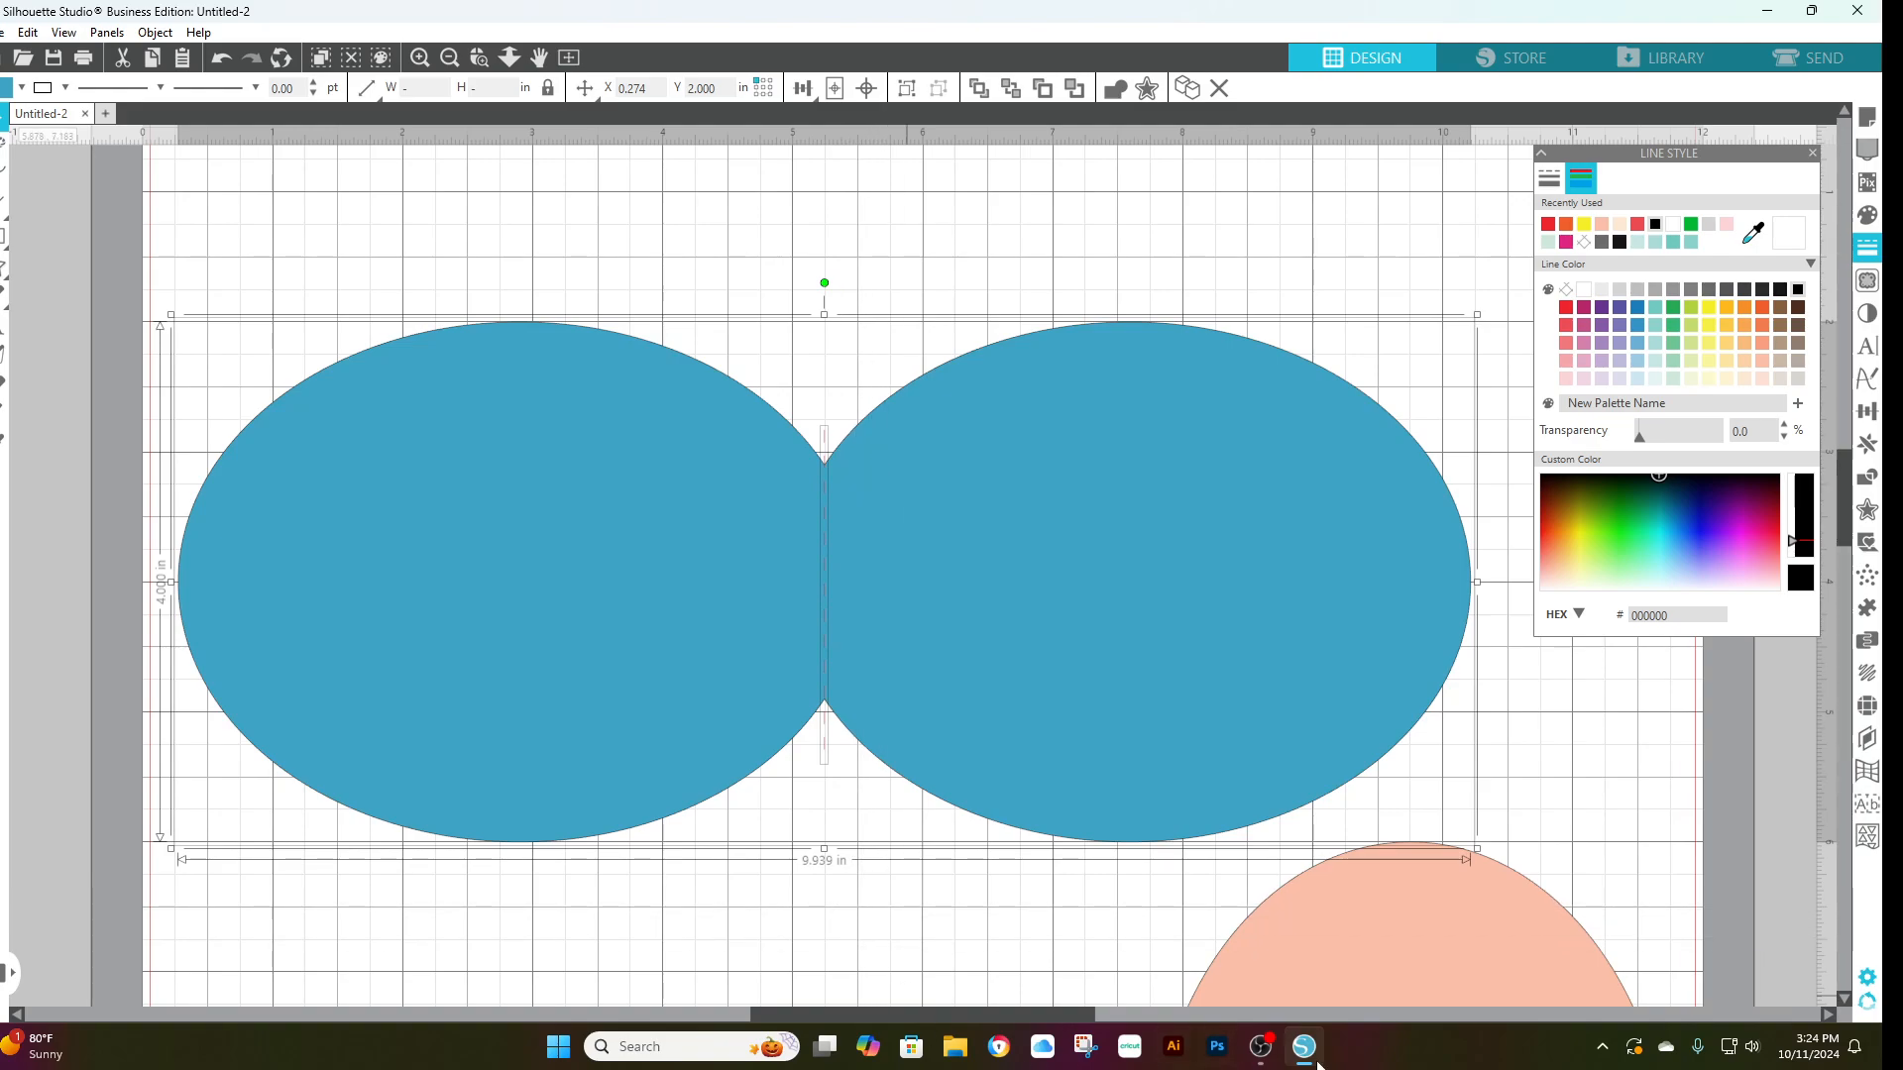
- Review the page setup, specialty, PixScan, fill, line style, alignment, modify and pop-up options
mouse_move(1303, 1047)
left_click(1872, 117)
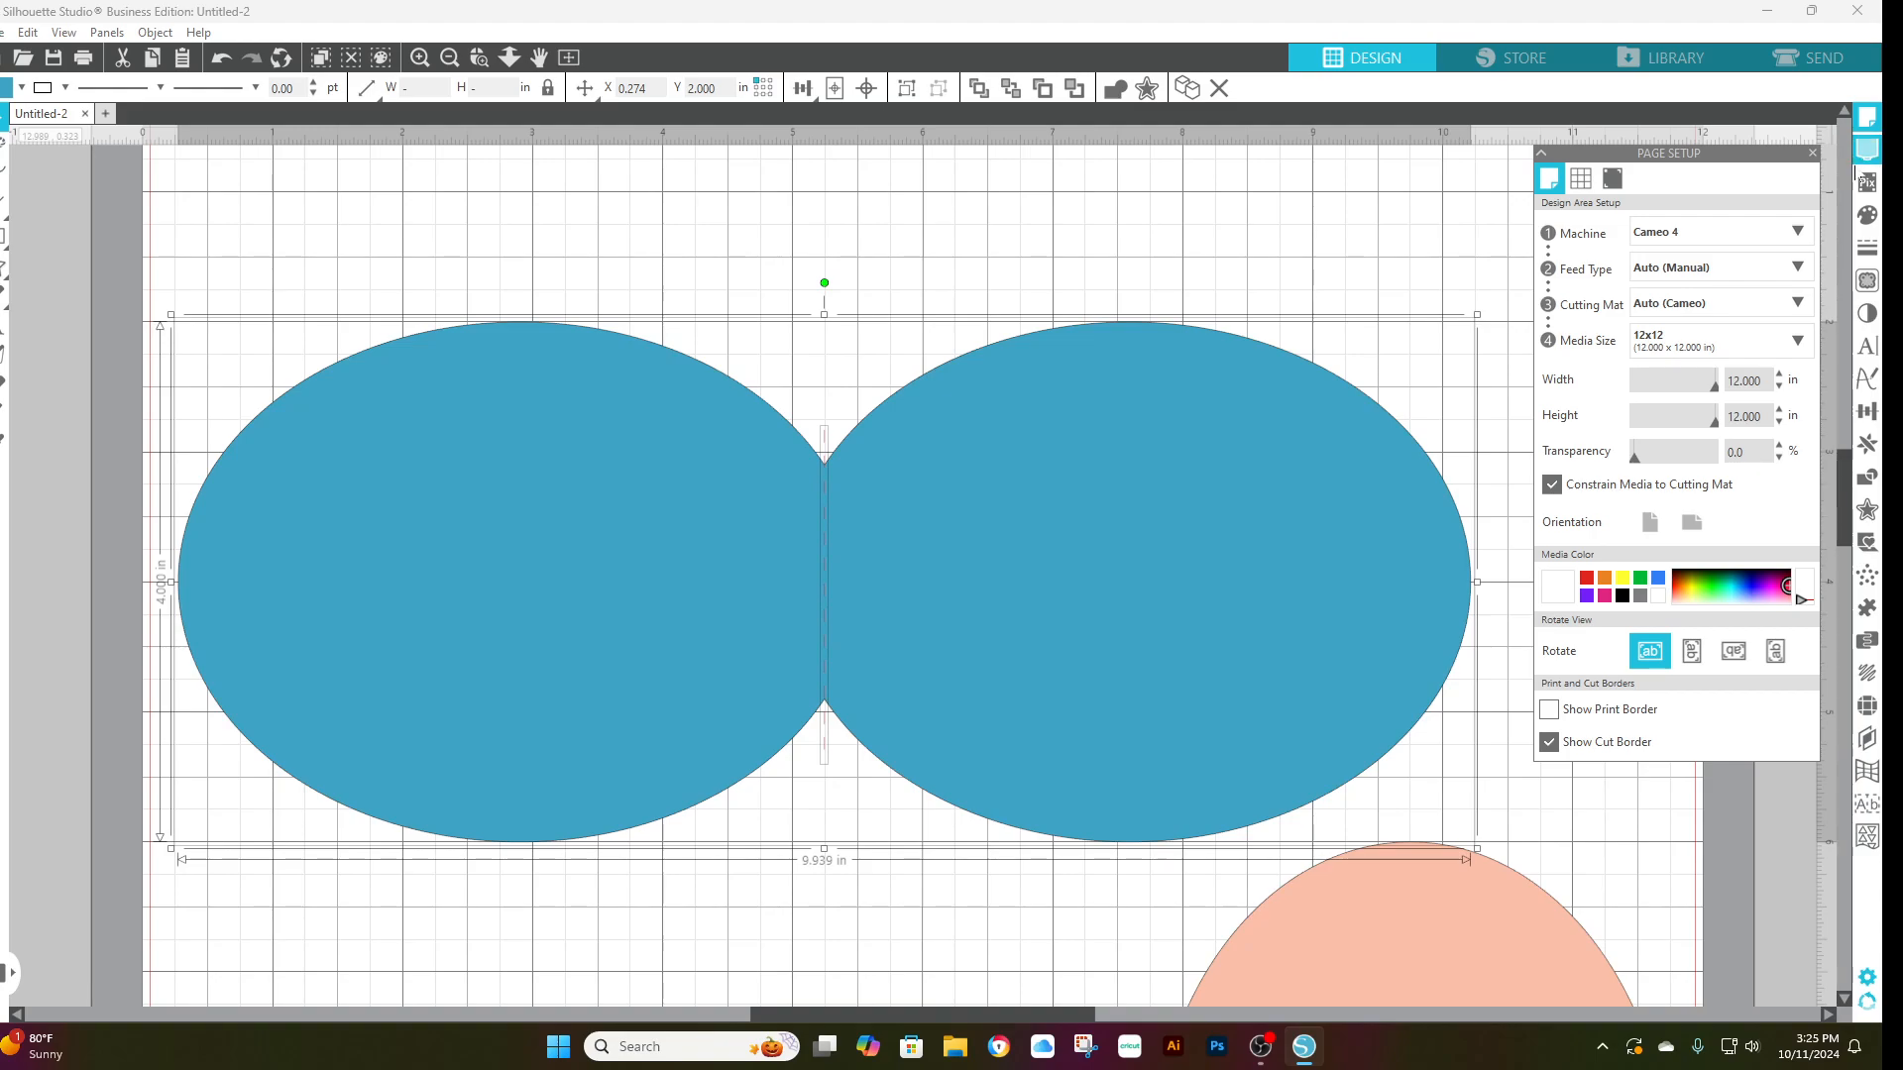
left_click(1869, 126)
left_click(1869, 126)
left_click(1869, 150)
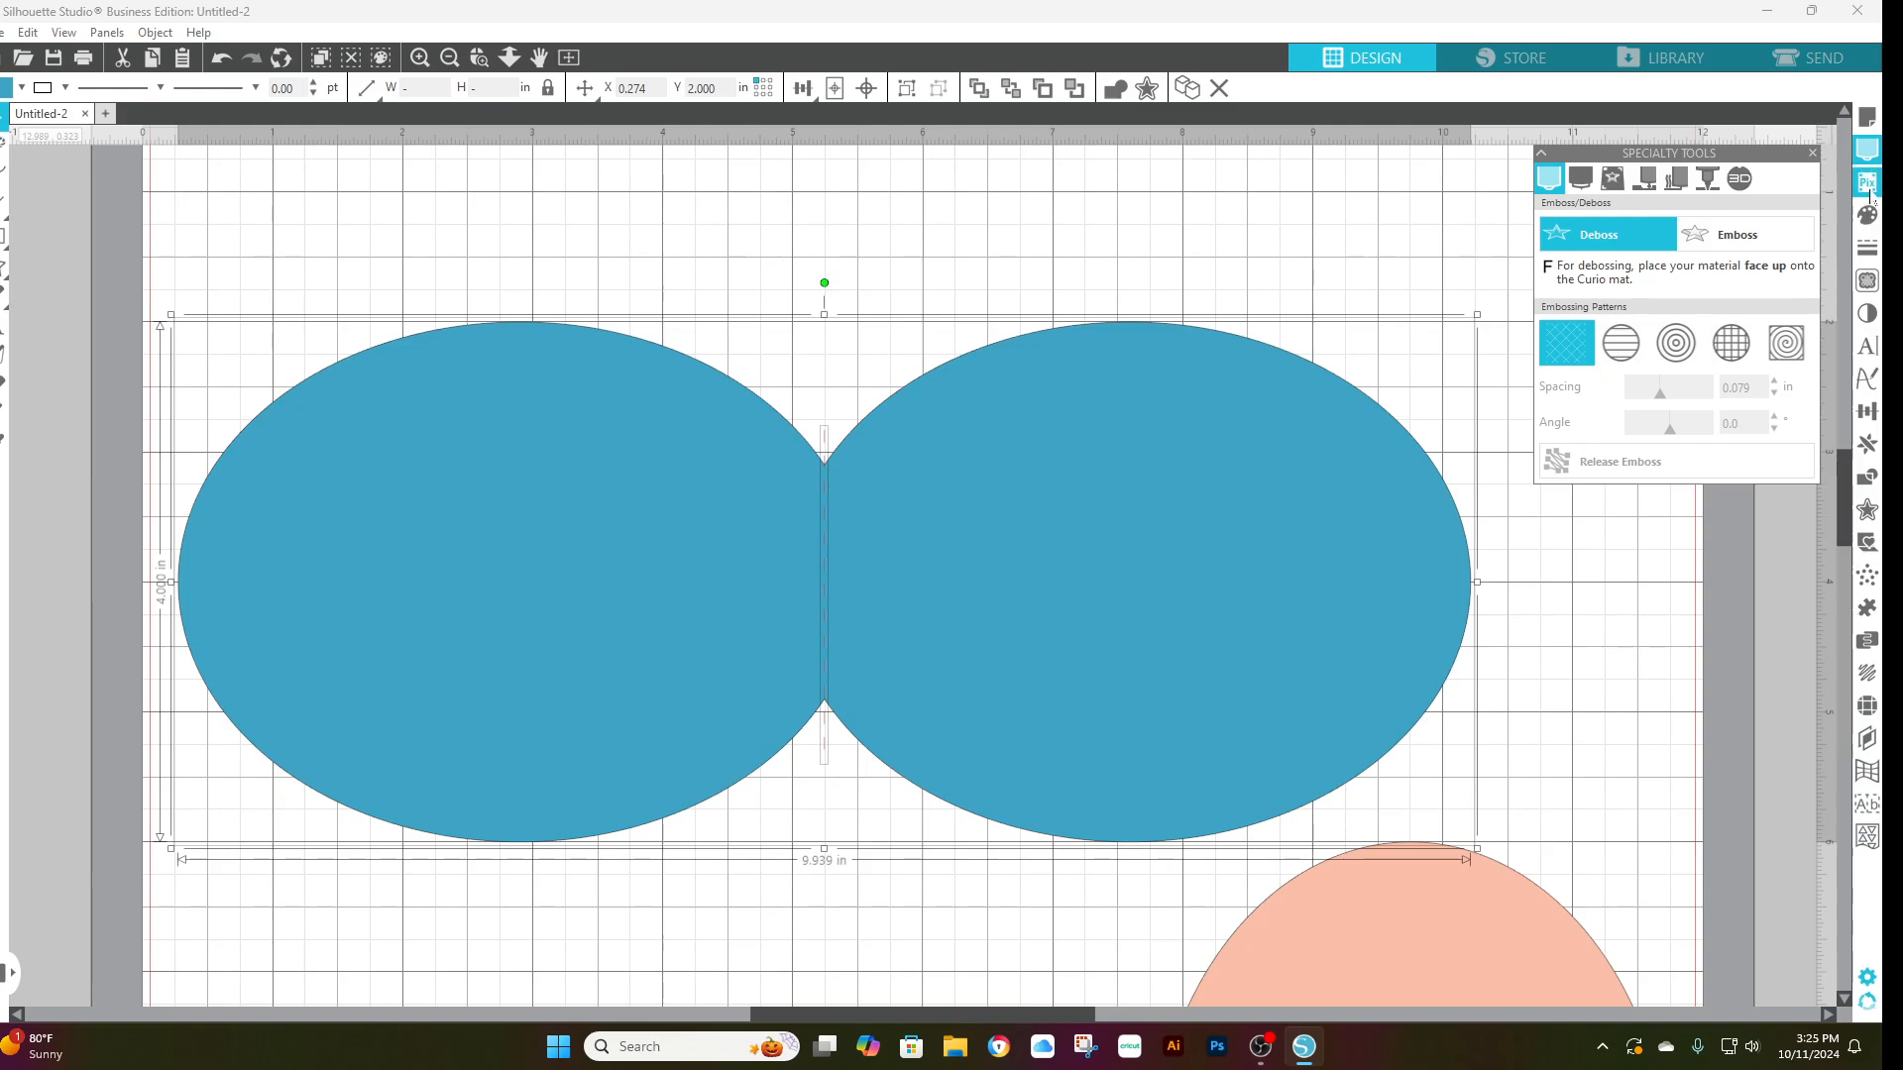
left_click(1869, 189)
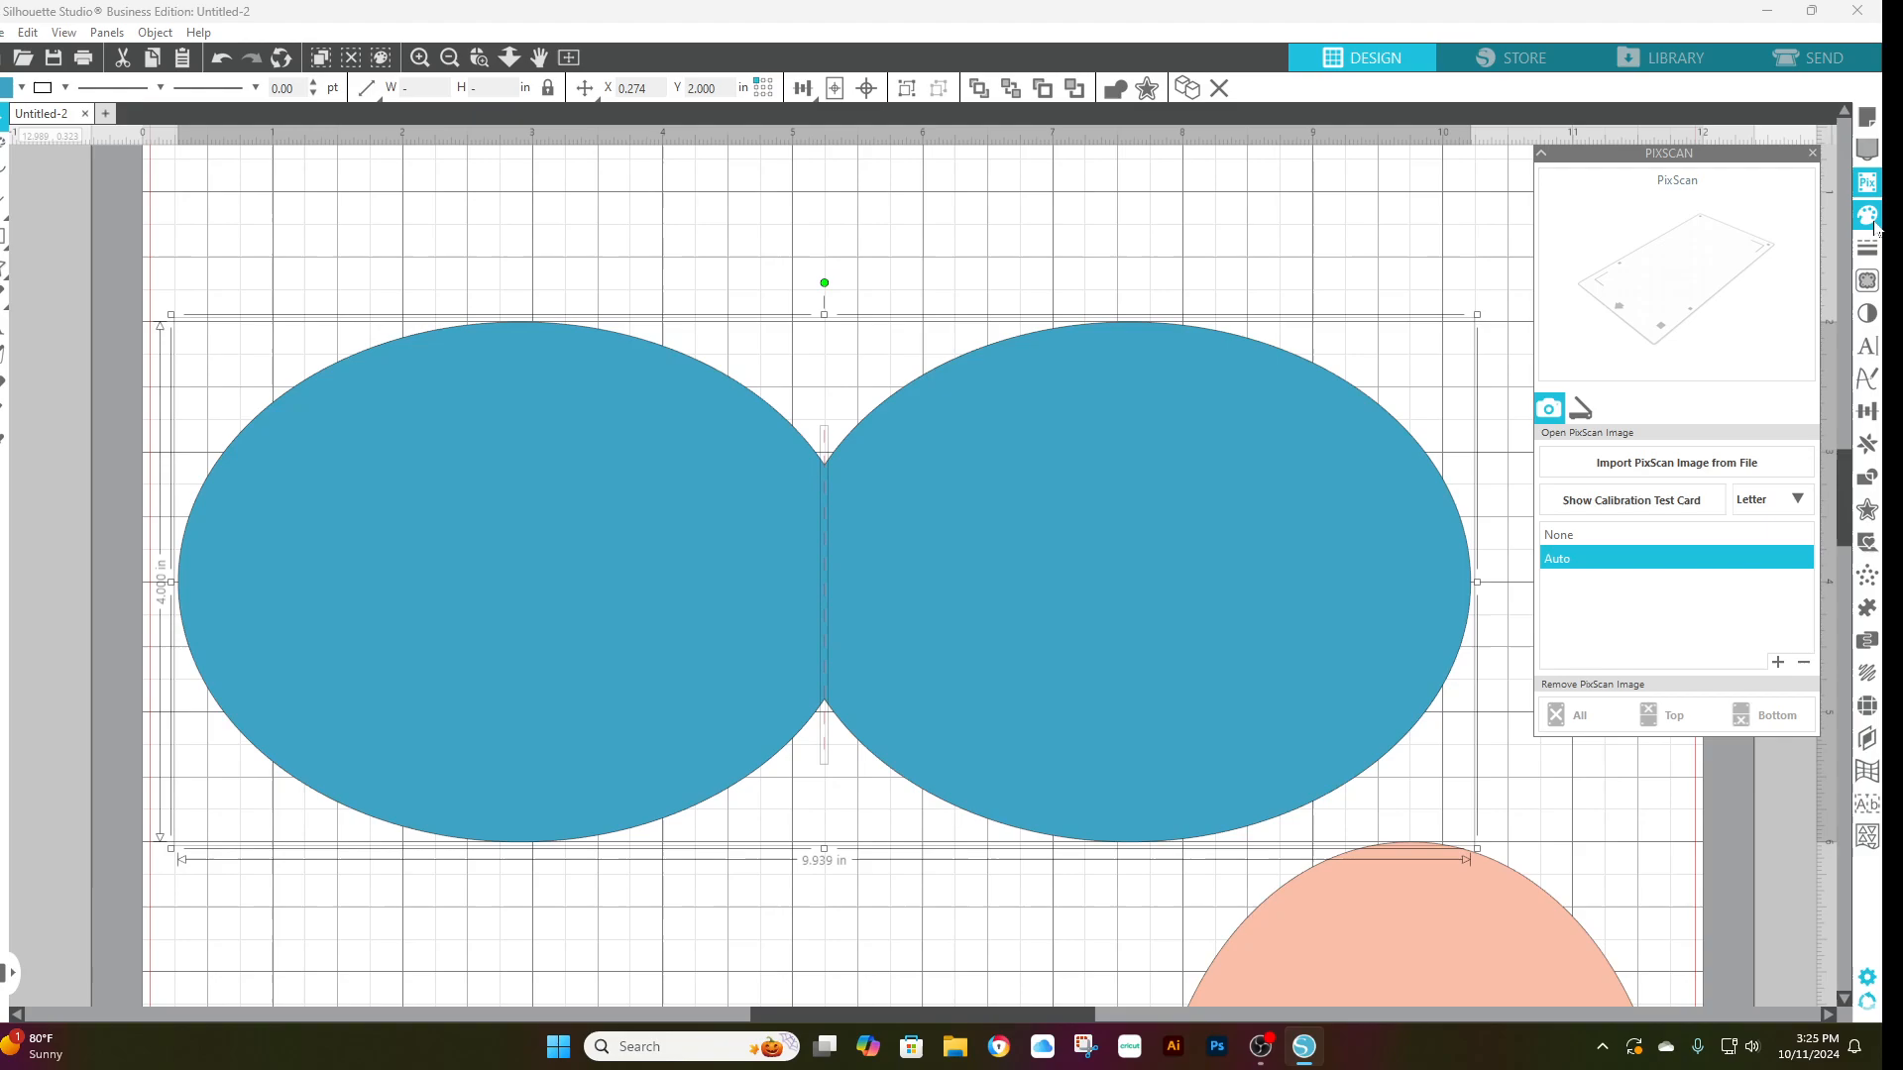
left_click(1871, 227)
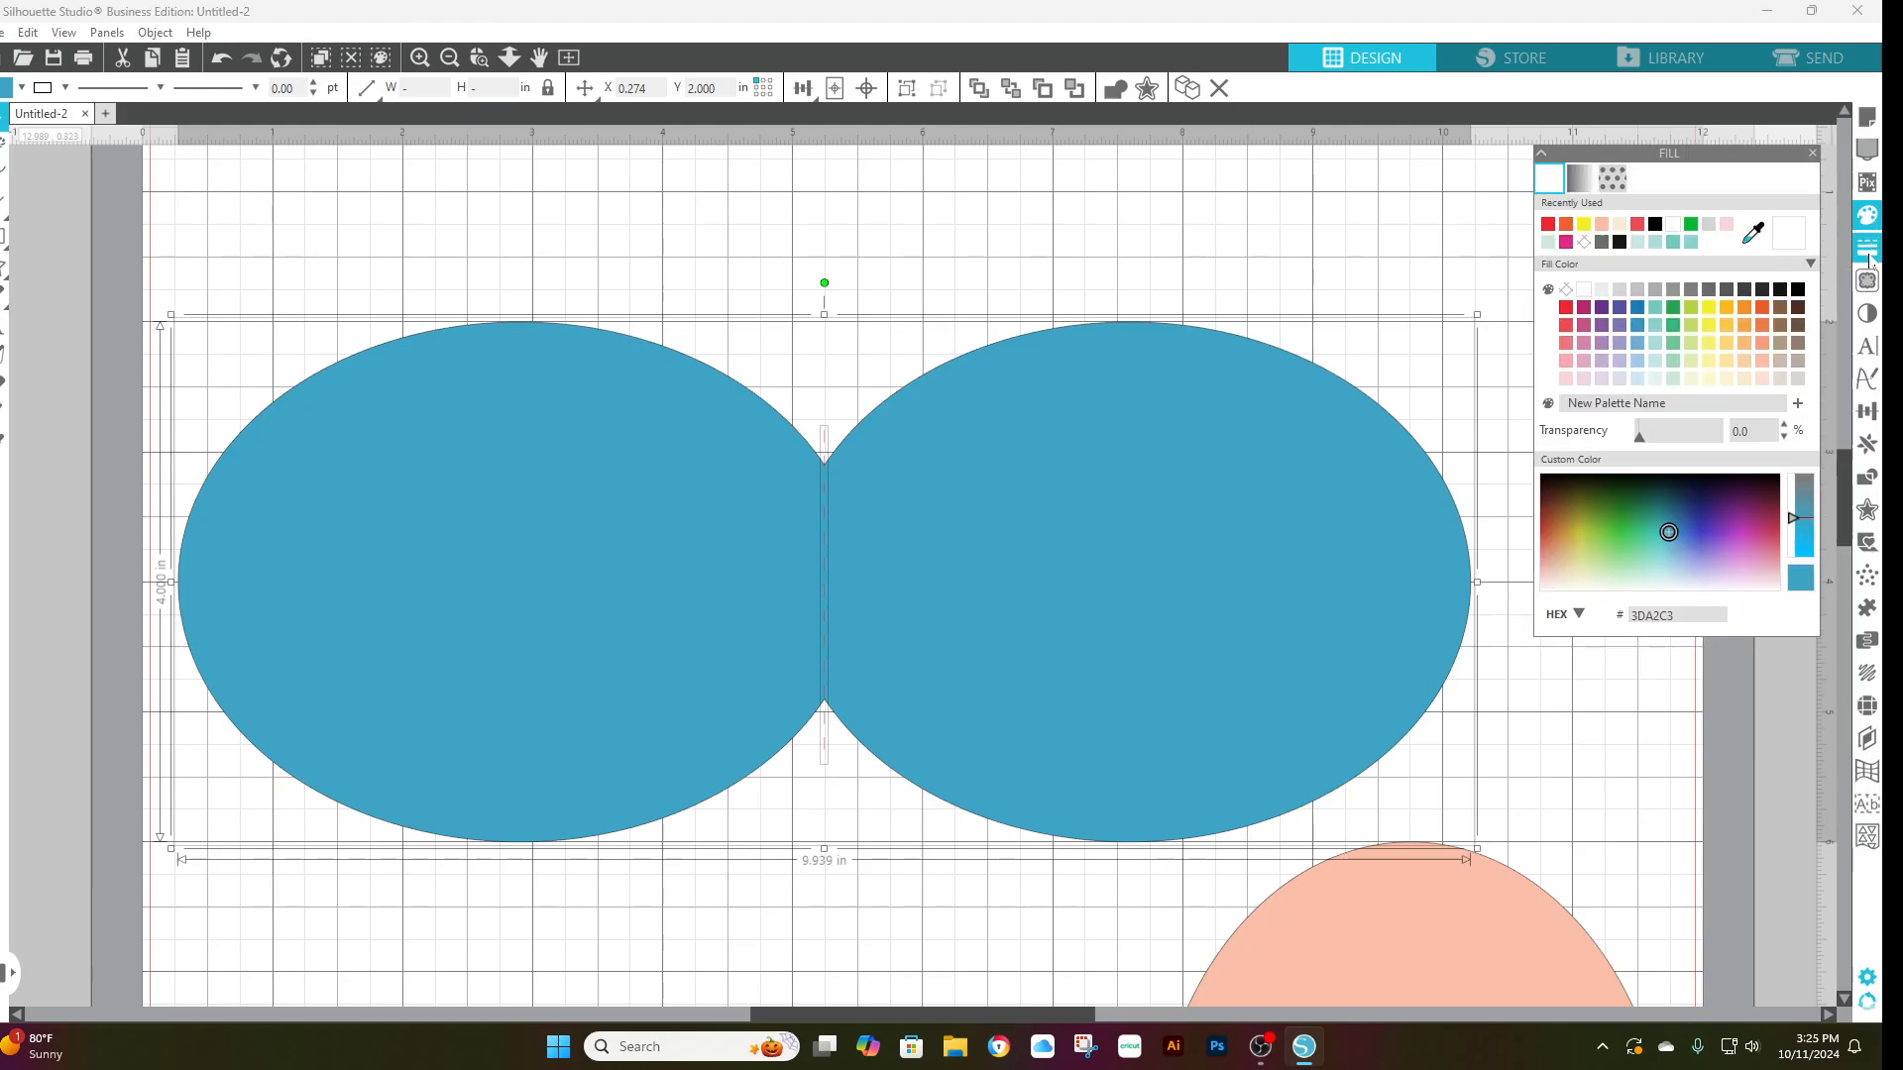
left_click(1869, 254)
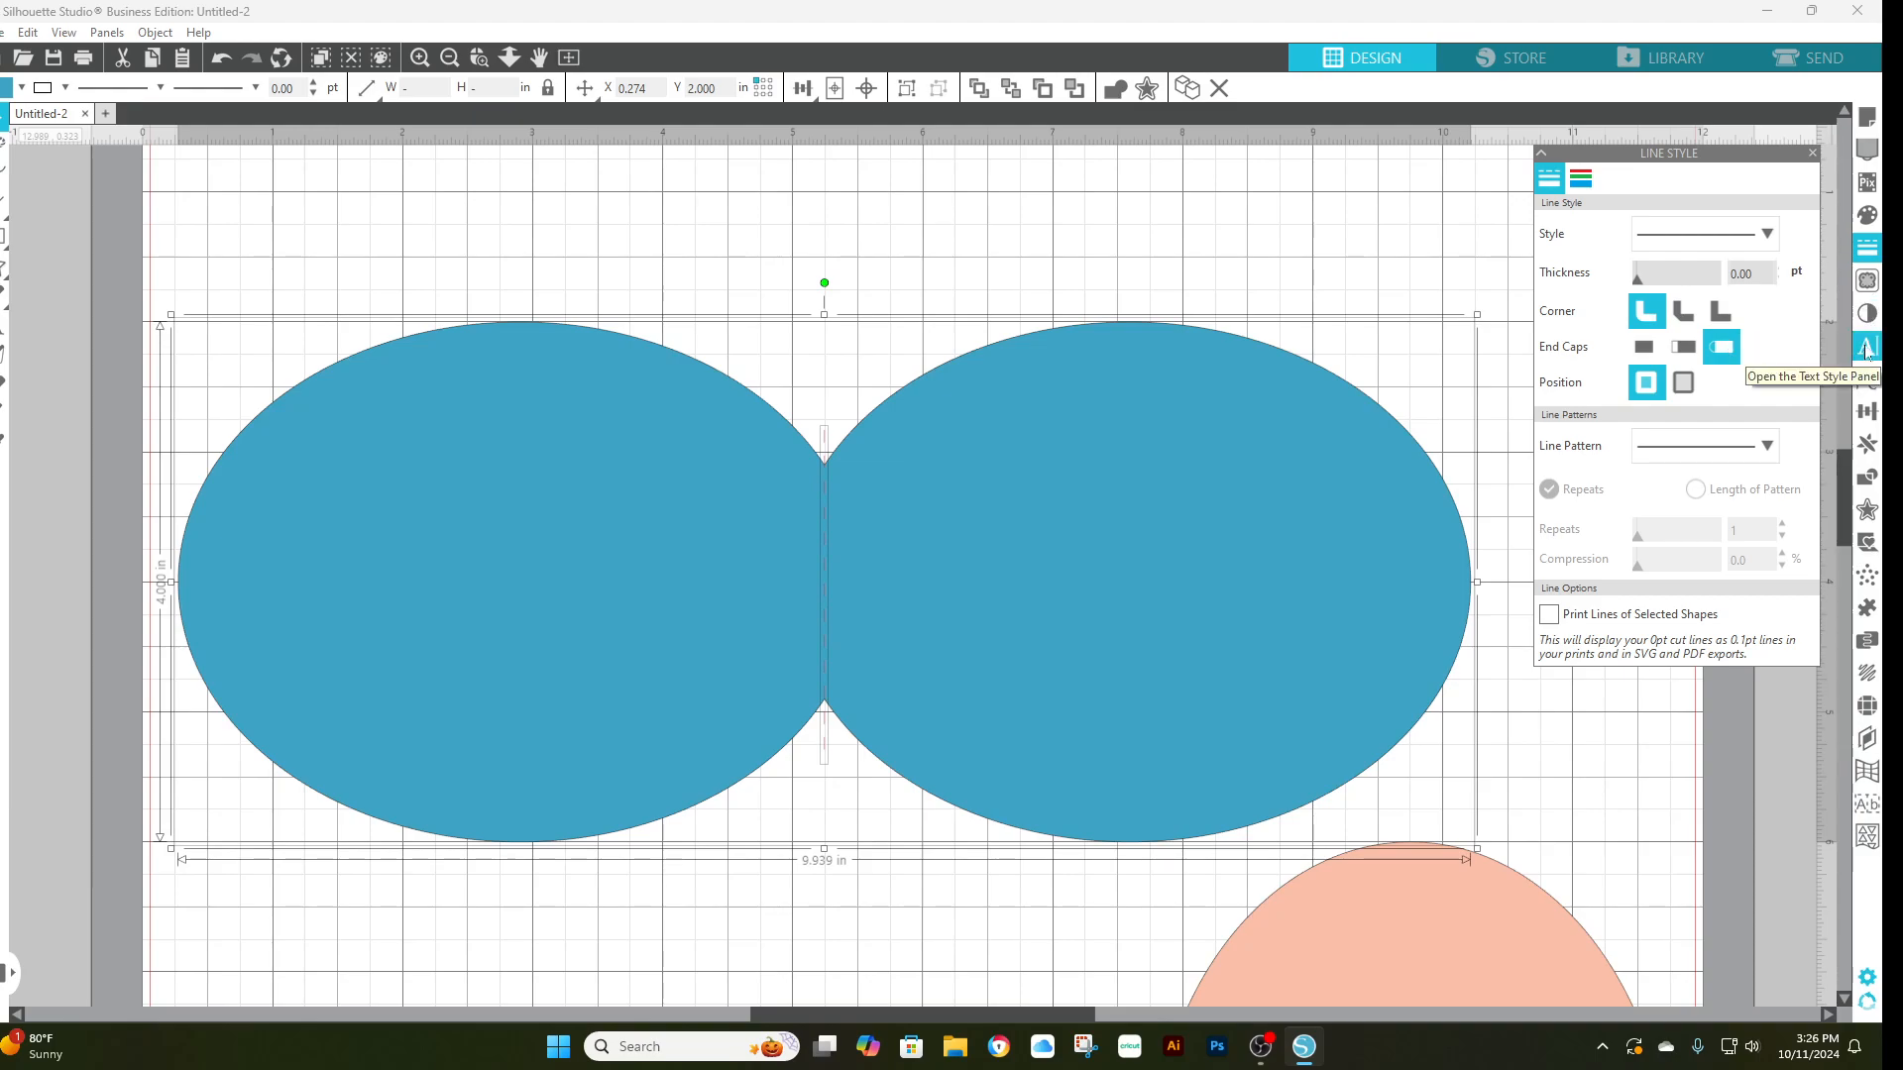
left_click(1872, 414)
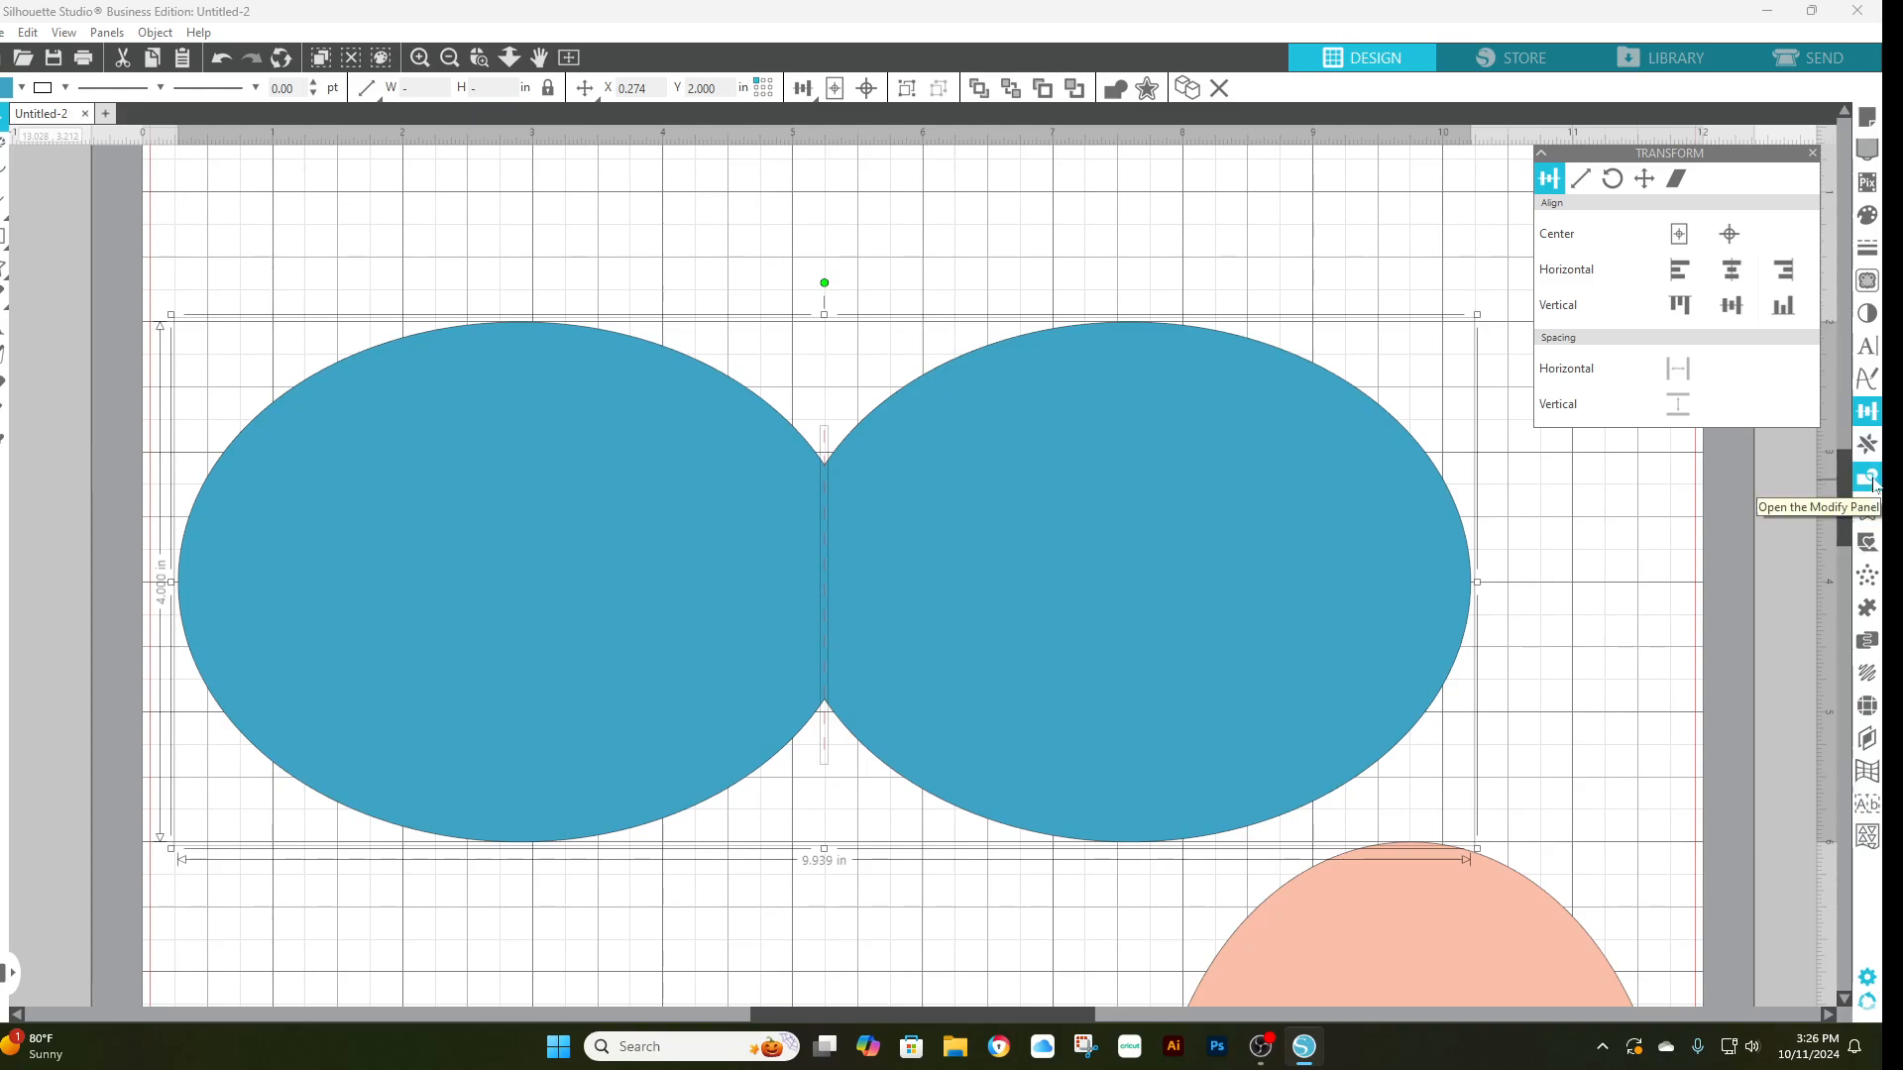
left_click(1869, 480)
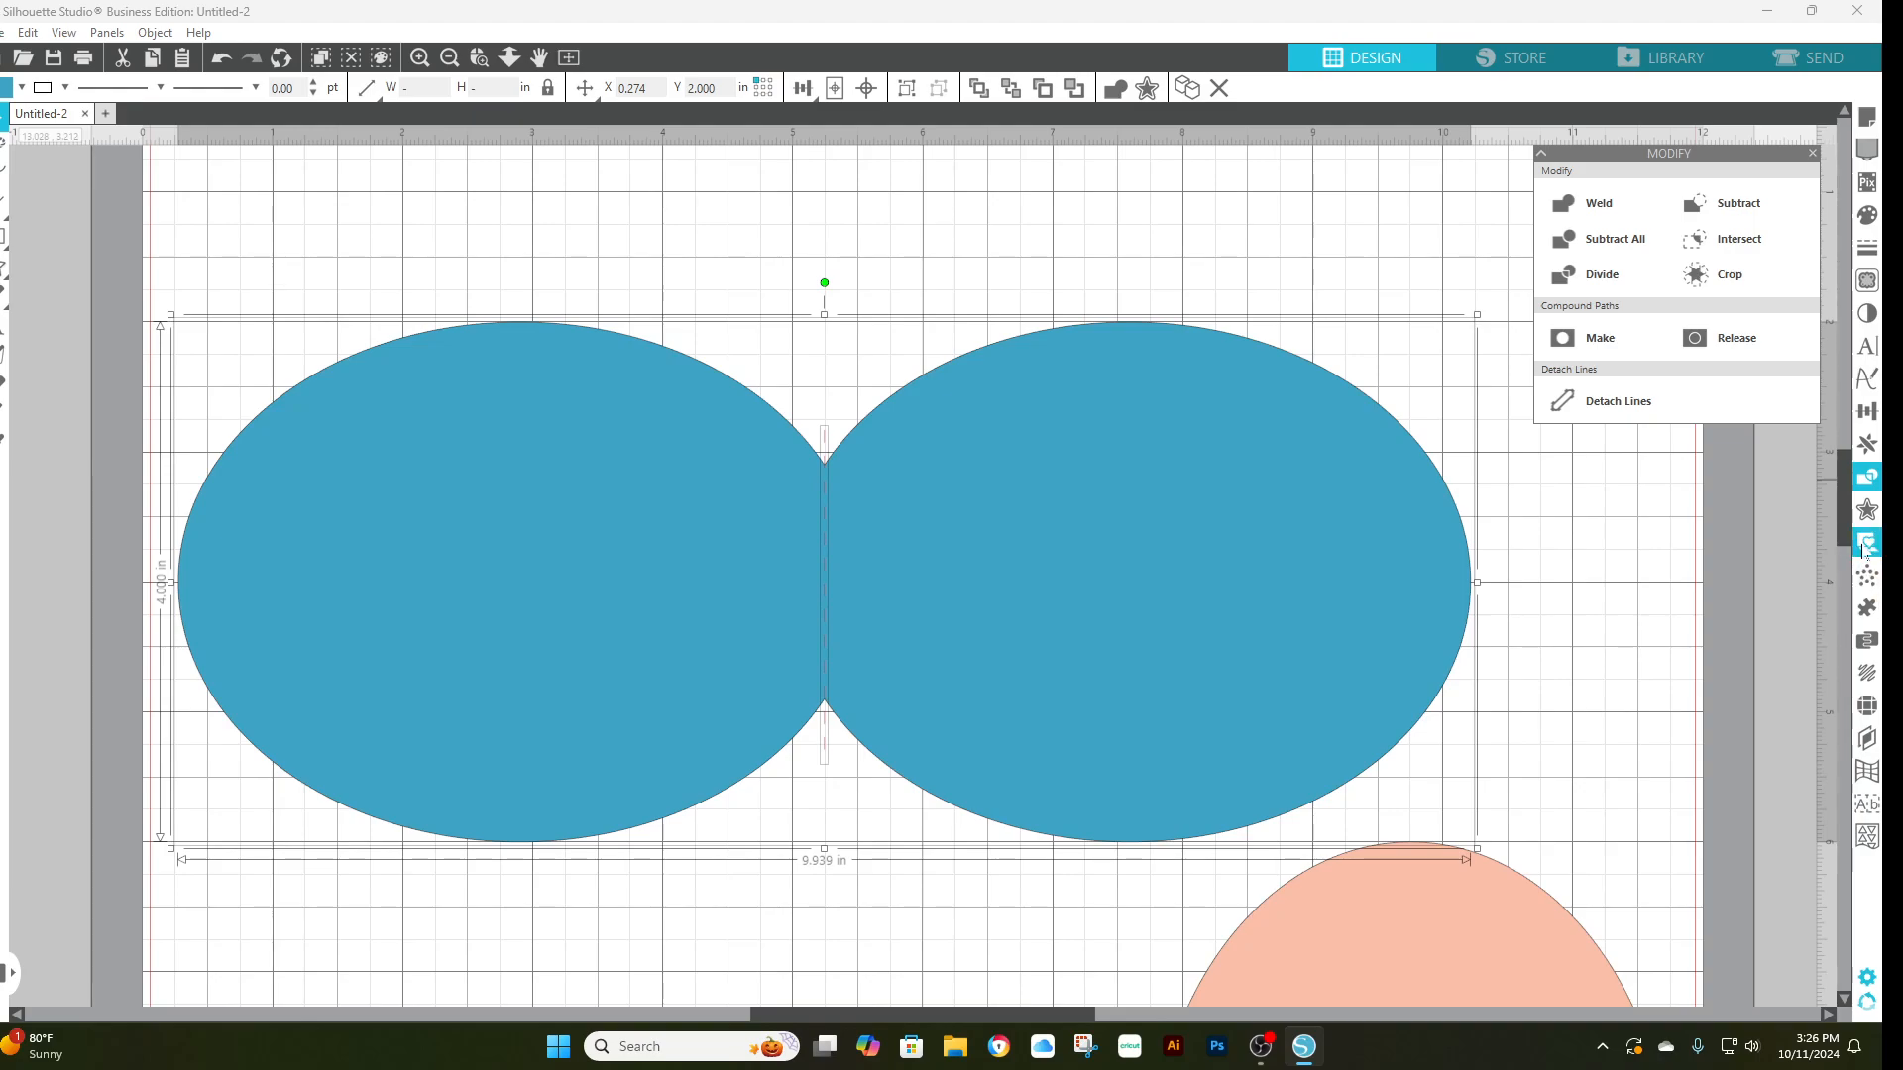
left_click(1866, 546)
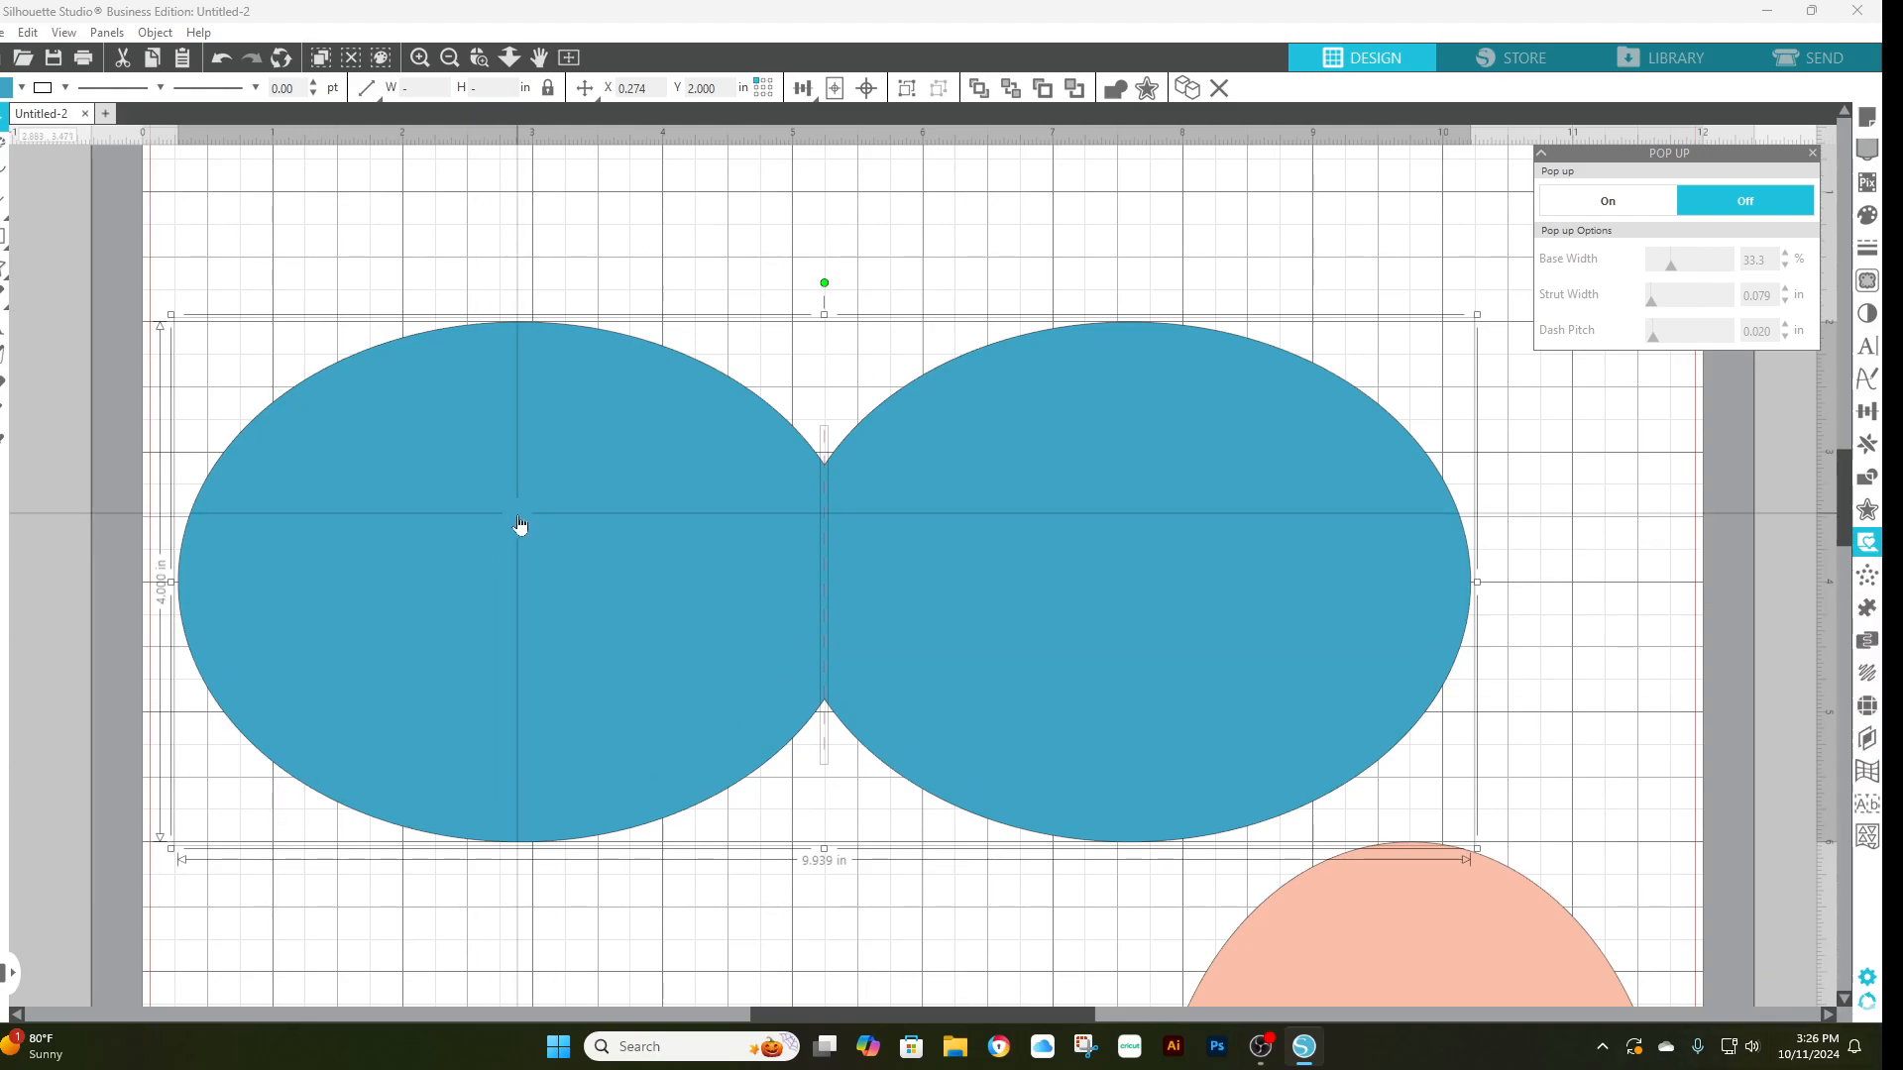
- Group the welded blue shape with the red dashed line
right_click(575, 484)
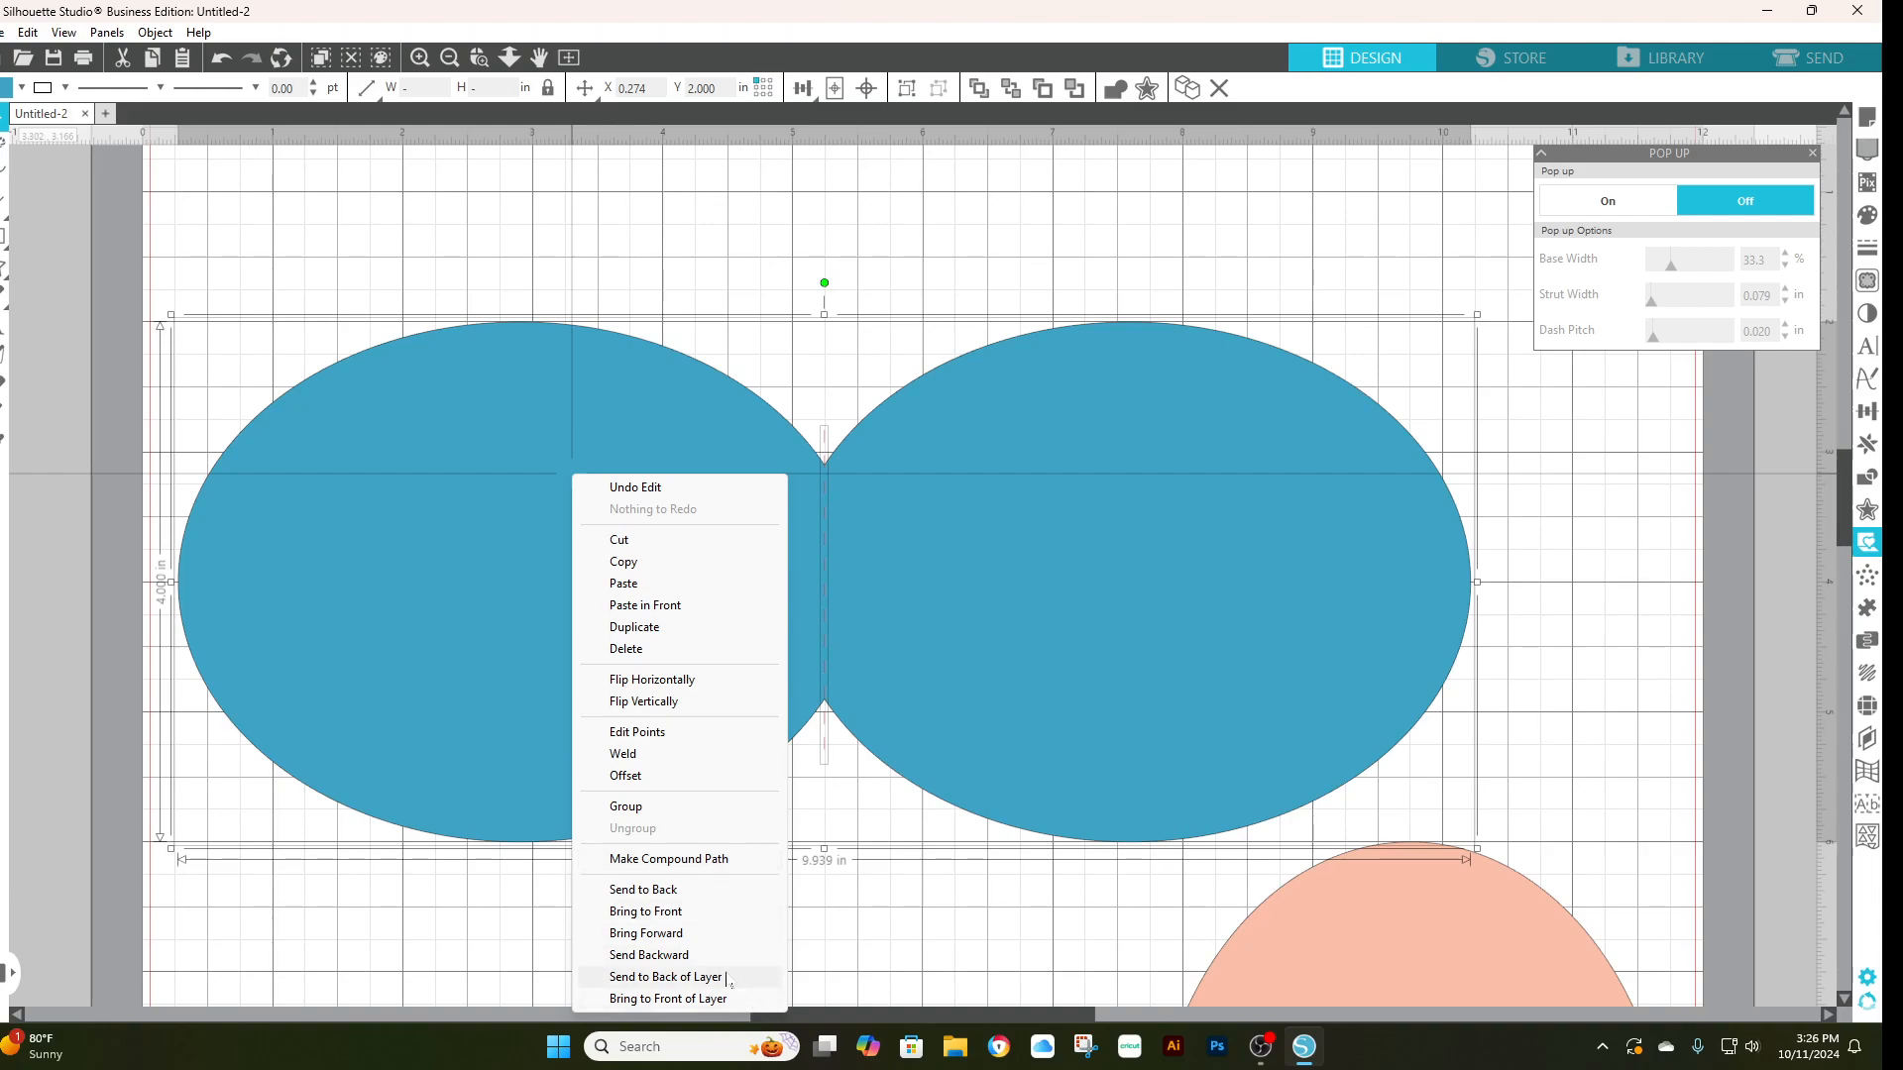
left_click(625, 807)
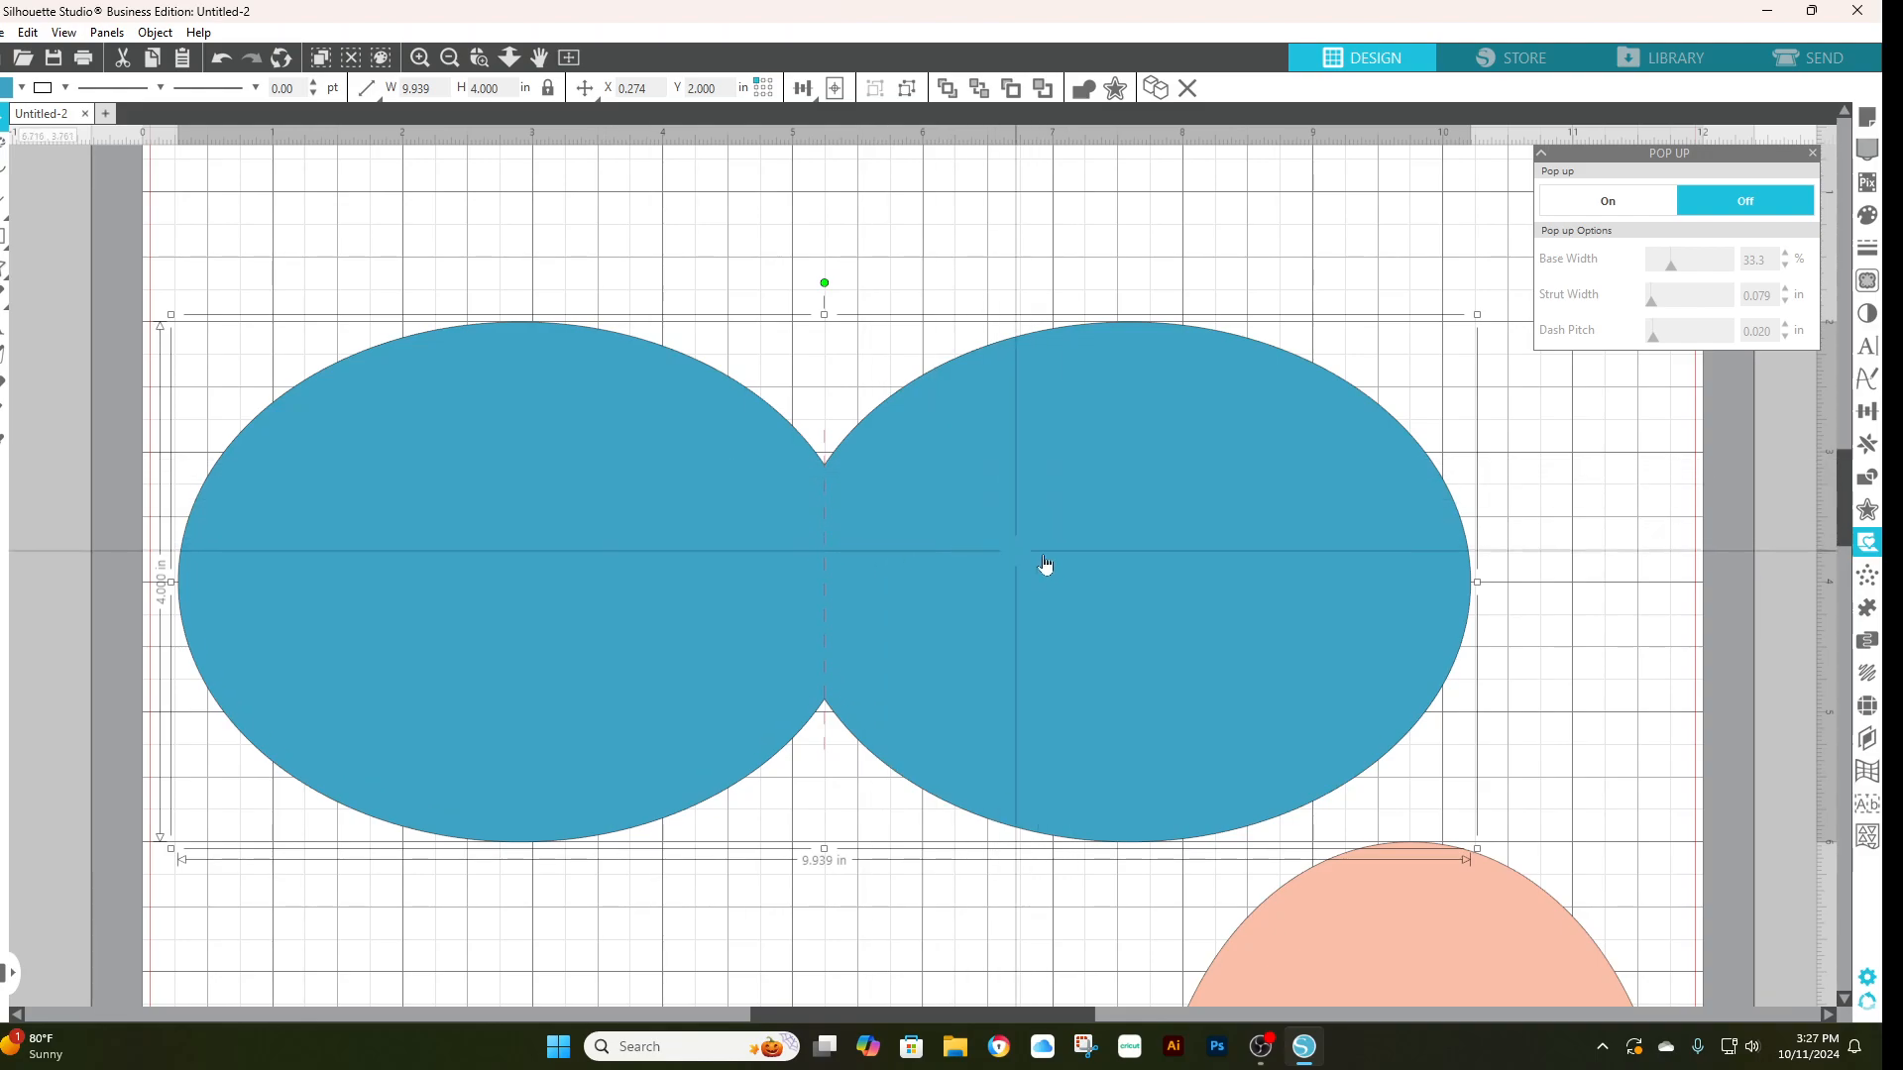
- Move the salmon ellipse behind the middle of the blue shape, with its upper edge level with the blue shape's
scroll(1338, 531, "down", 2)
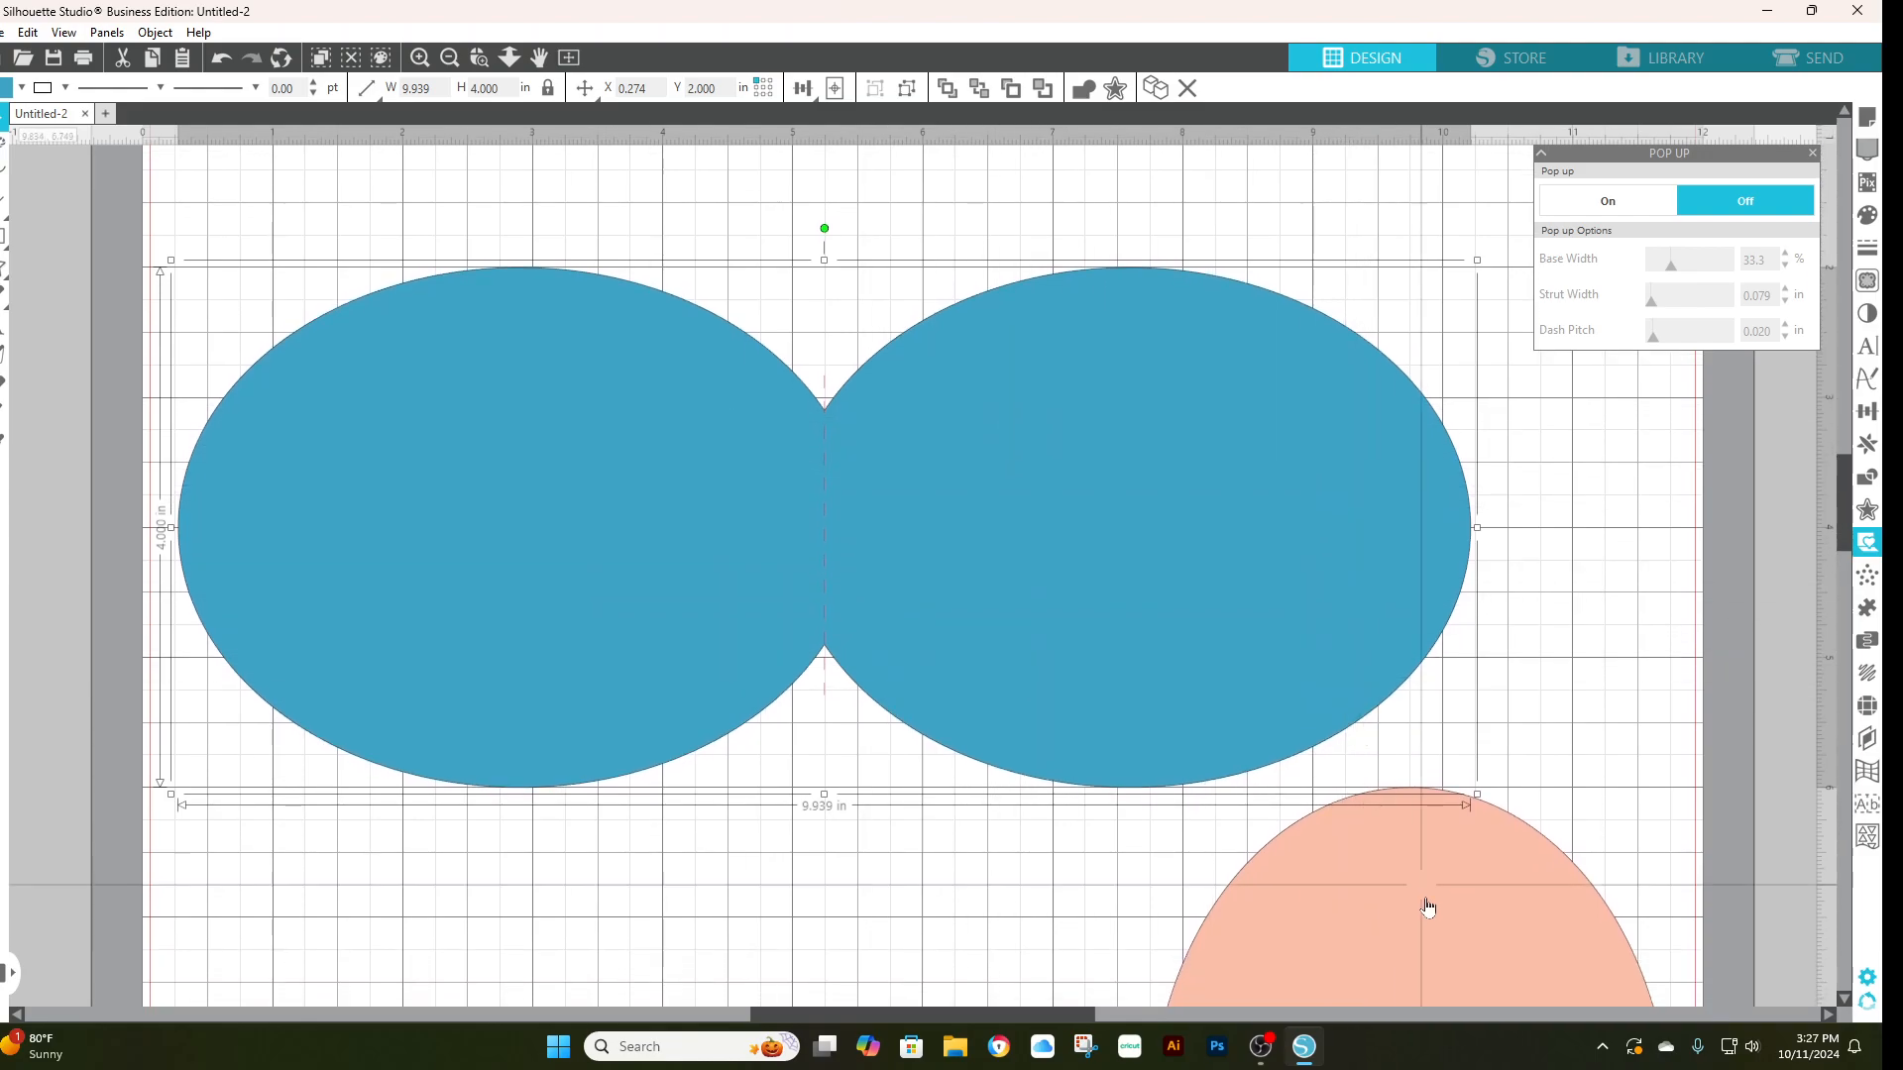
left_click_drag(1469, 939, 1427, 500)
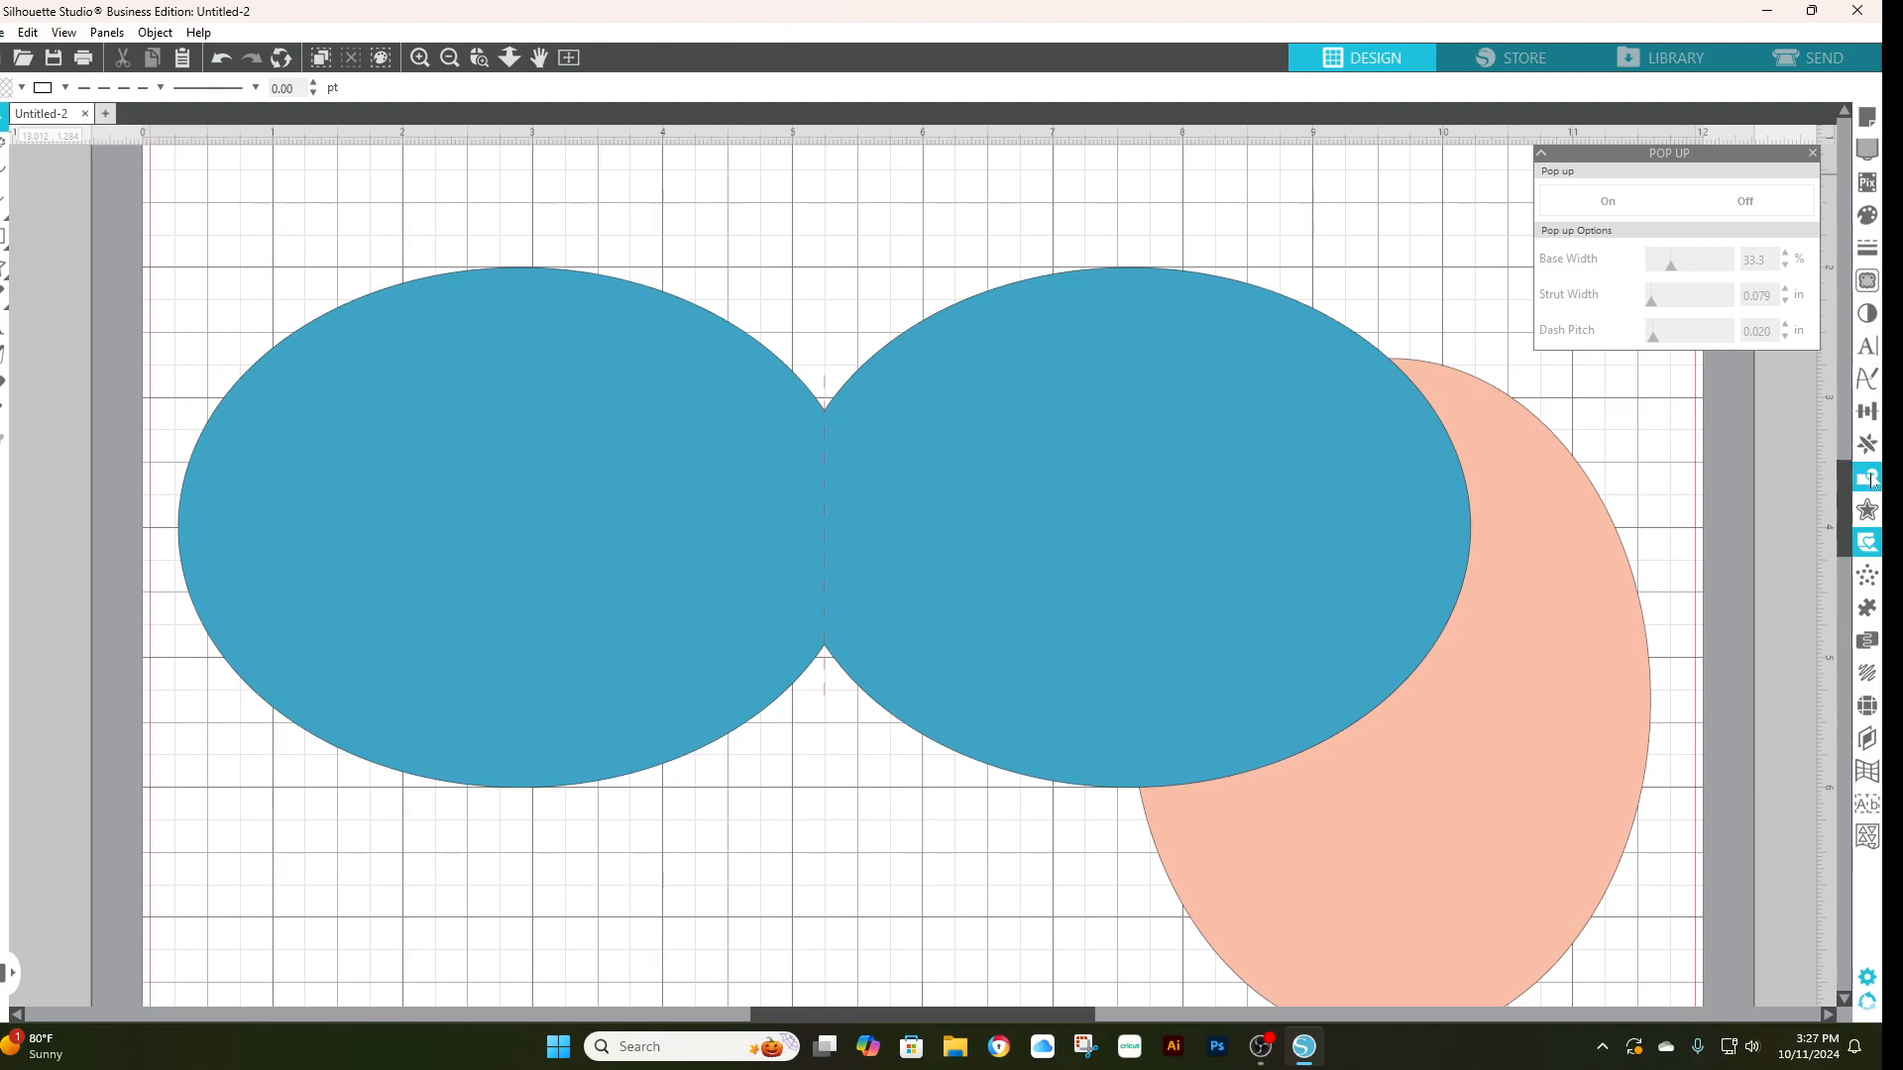
left_click(1867, 410)
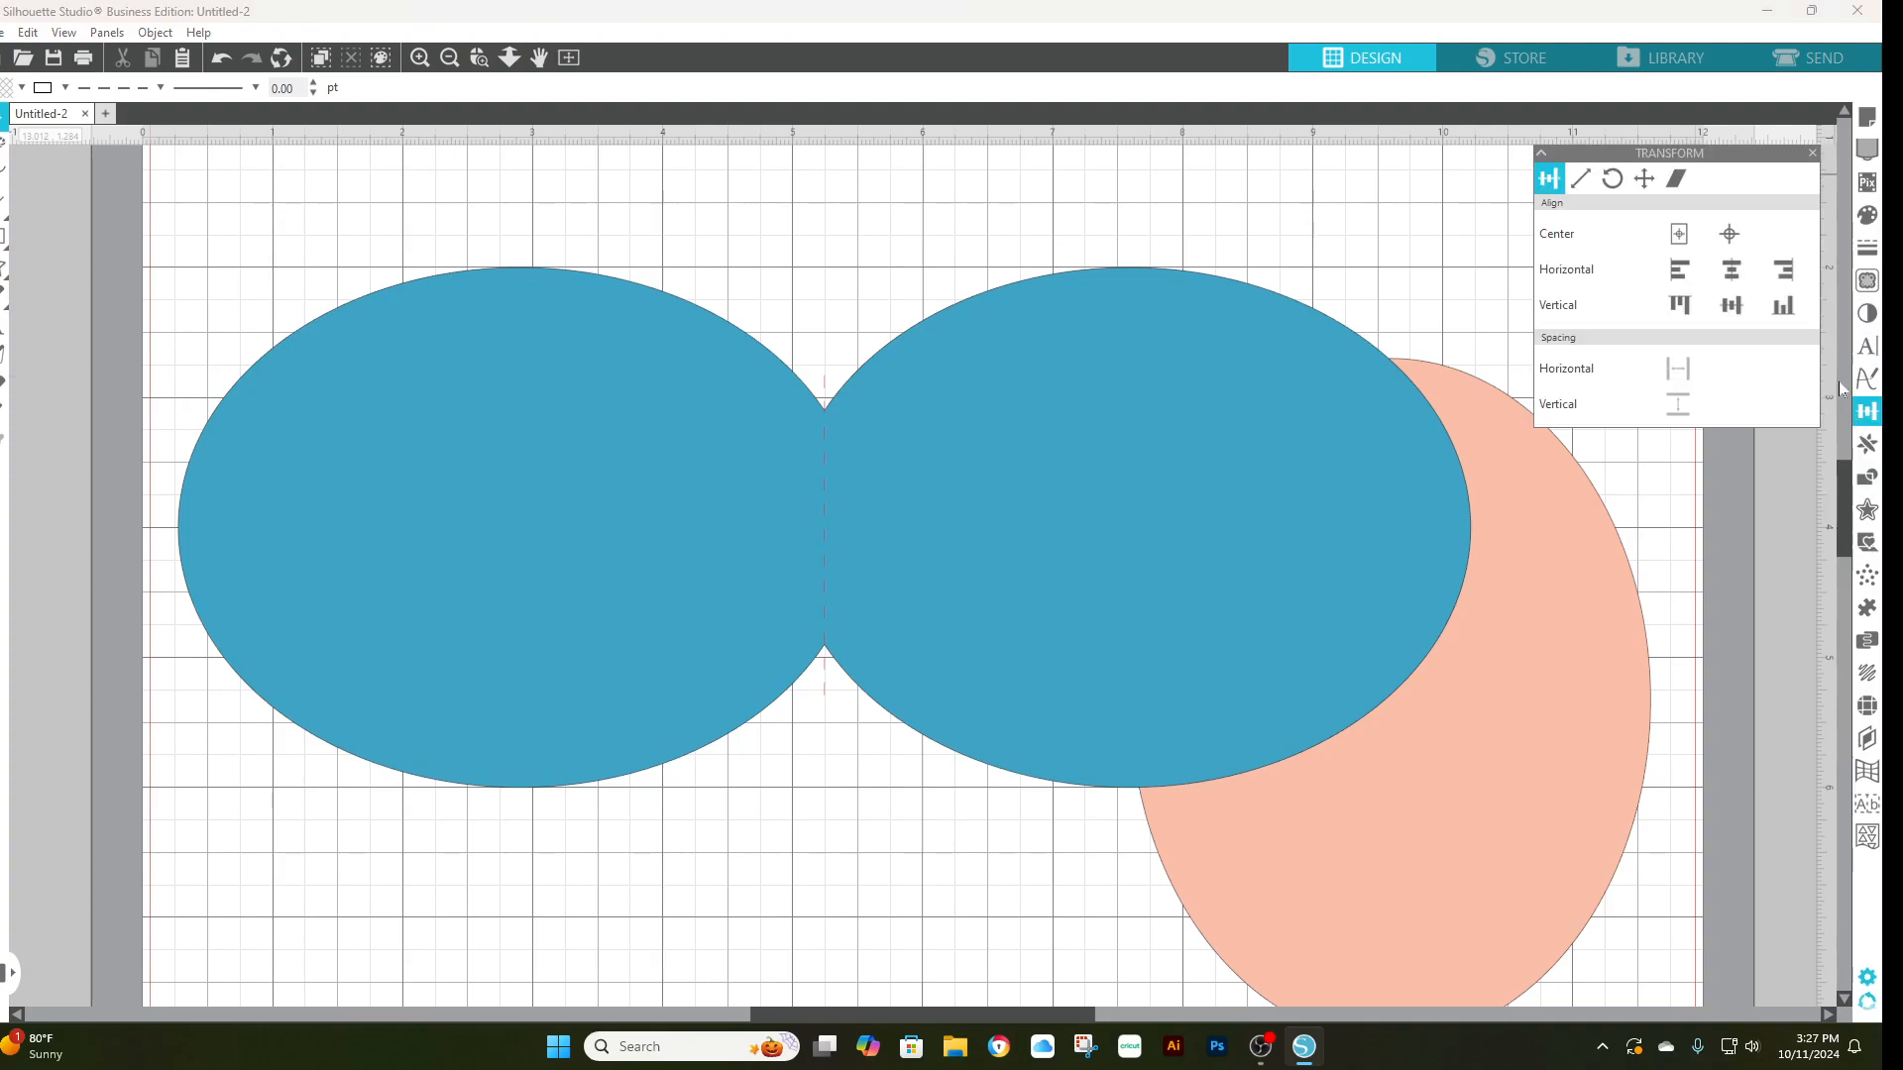
left_click(1611, 186)
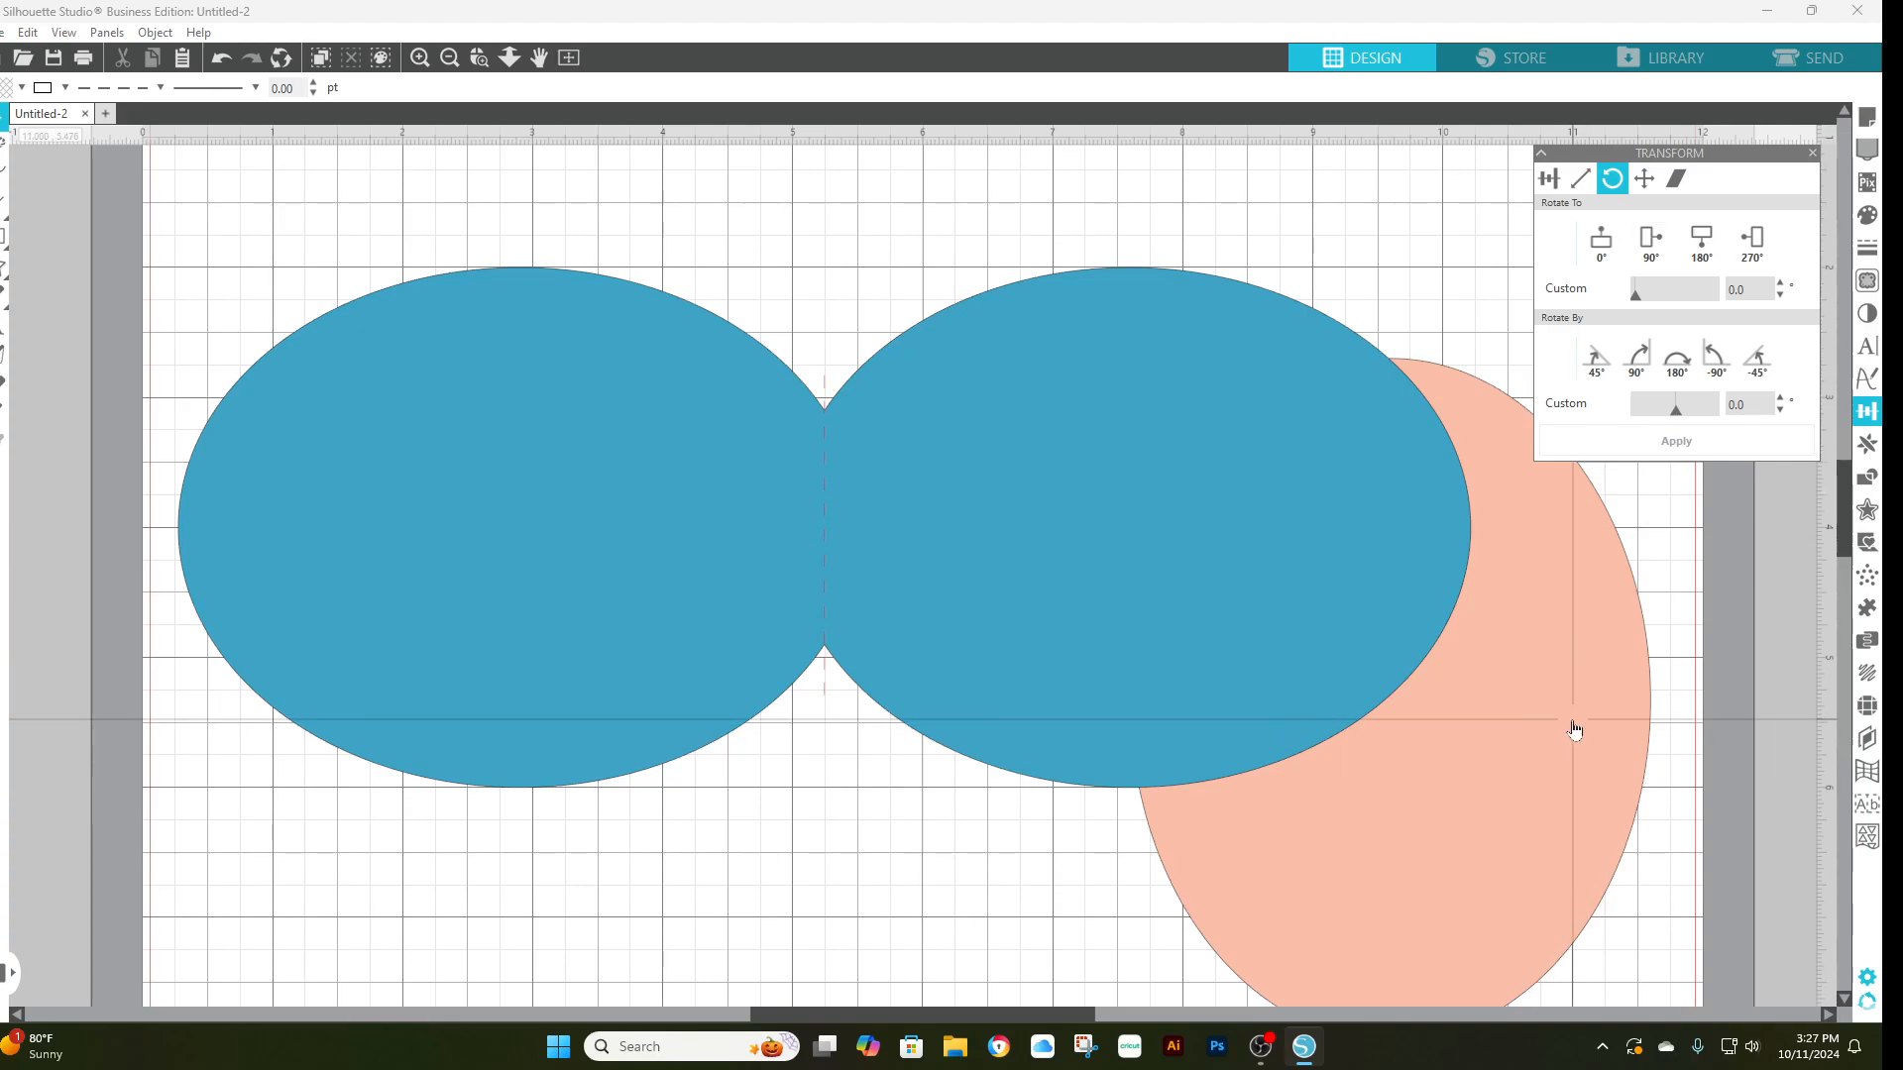
left_click_drag(1576, 730, 1669, 780)
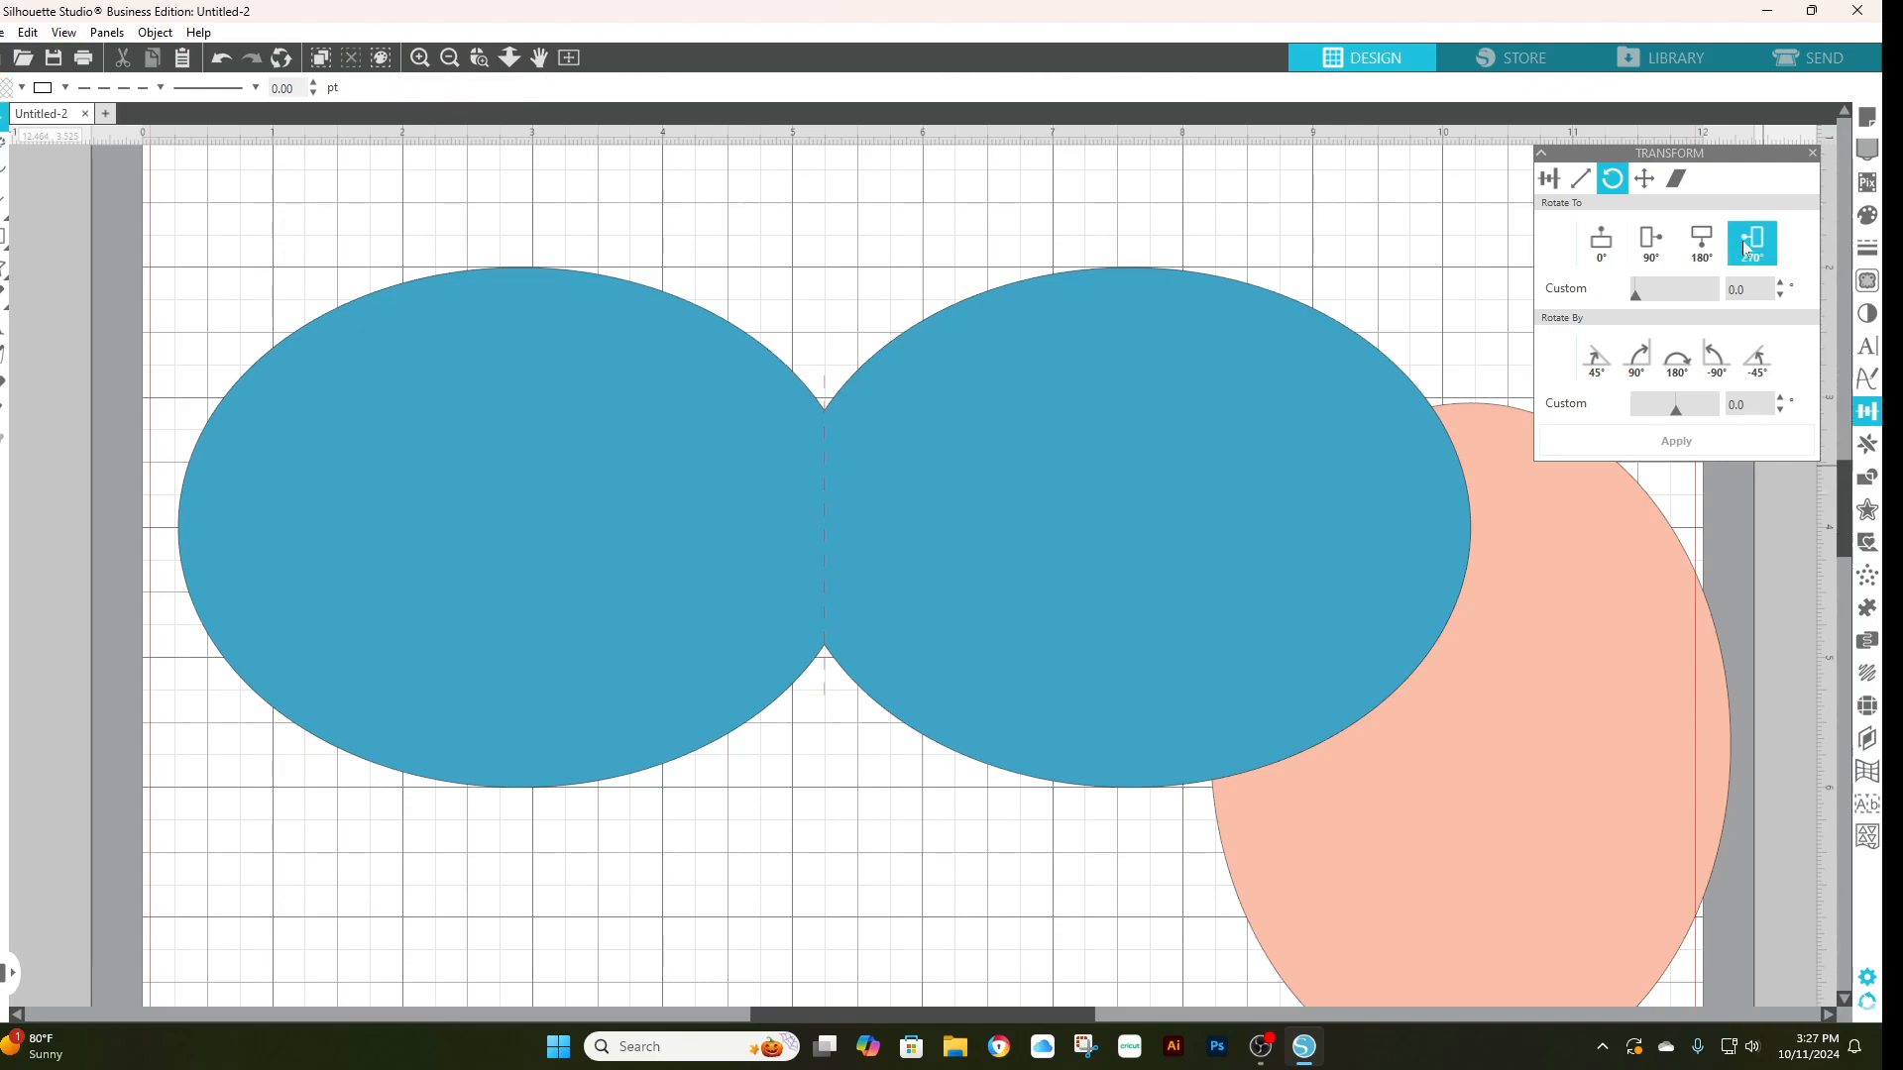
left_click(1521, 737)
mouse_move(1521, 737)
left_mouse_down()
mouse_move(1070, 777)
mouse_move(1275, 871)
mouse_move(1549, 901)
mouse_move(1625, 932)
mouse_move(1648, 858)
mouse_move(1542, 829)
mouse_move(902, 503)
mouse_move(888, 405)
left_mouse_up()
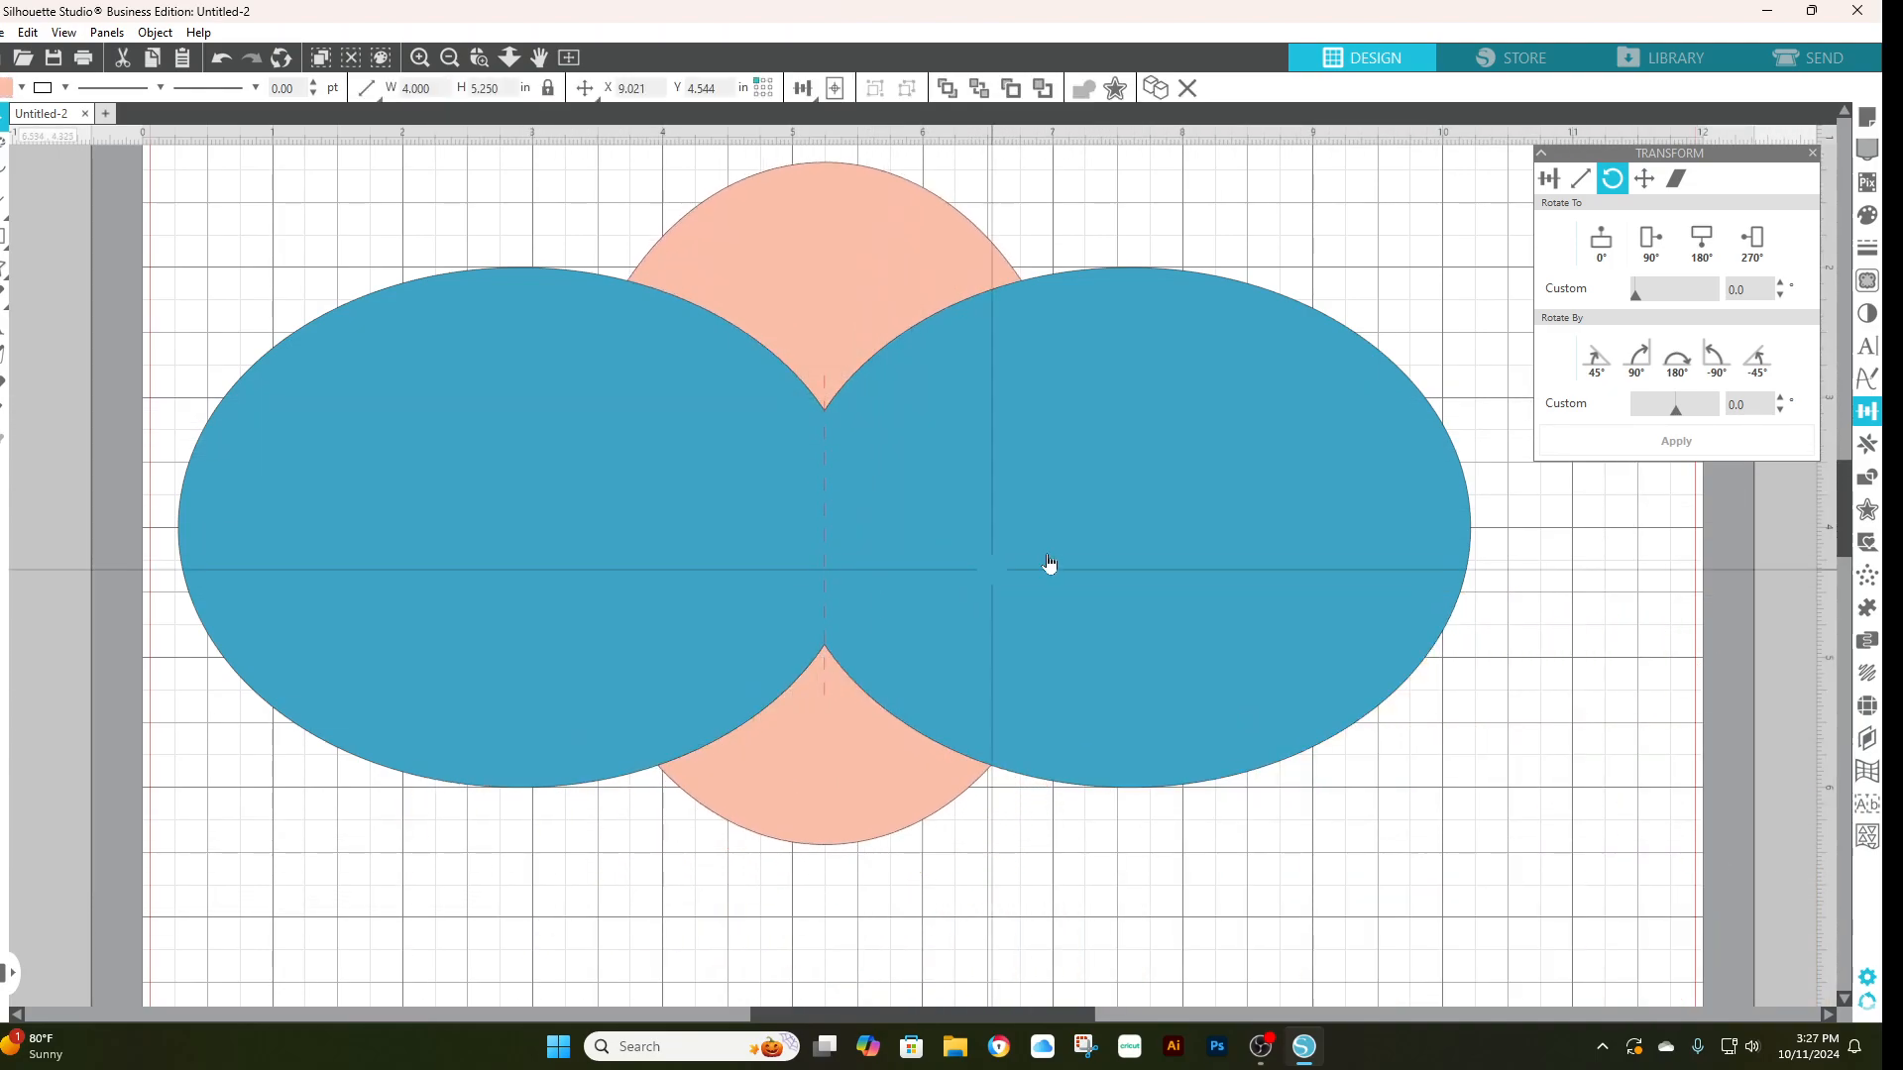
left_click_drag(803, 211, 835, 316)
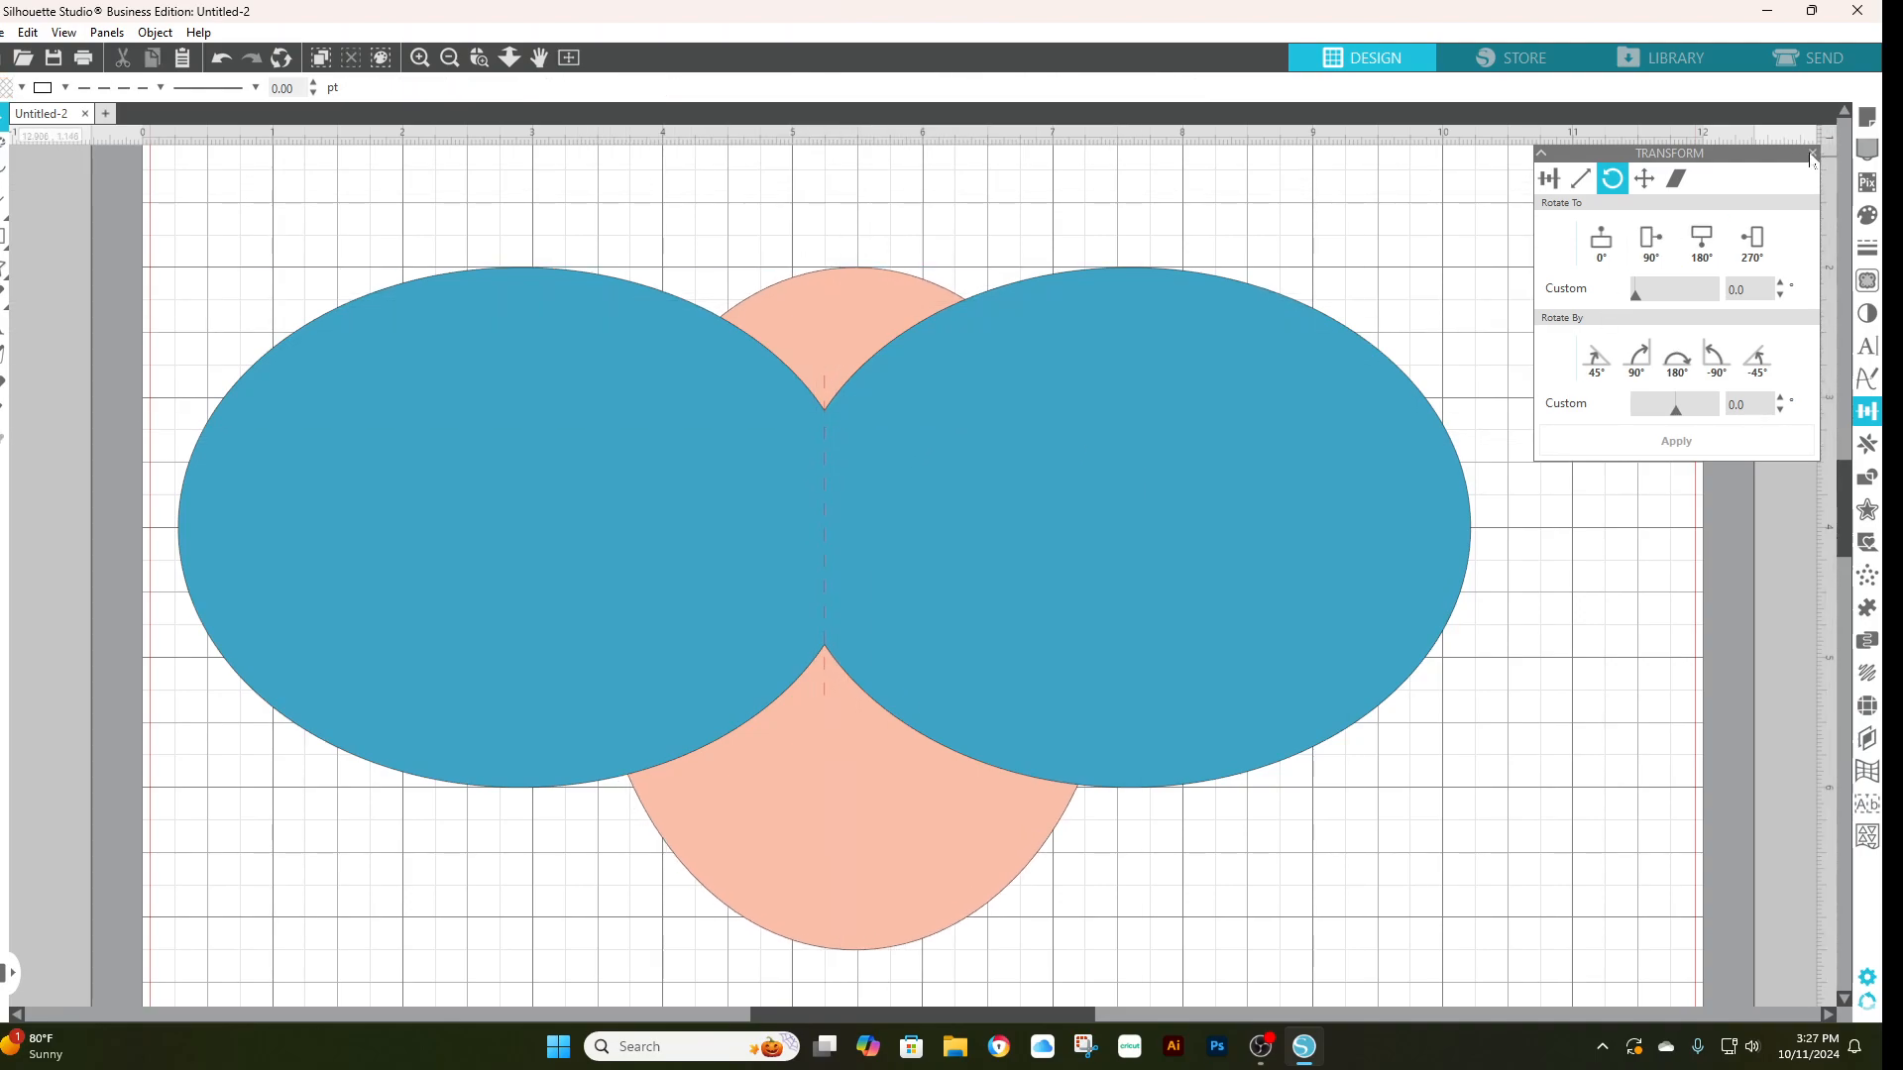
- Rotate the salmon ellipse freehand about 90° counter-clockwise so that its long side runs horizontally
left_click(1803, 150)
left_click(842, 302)
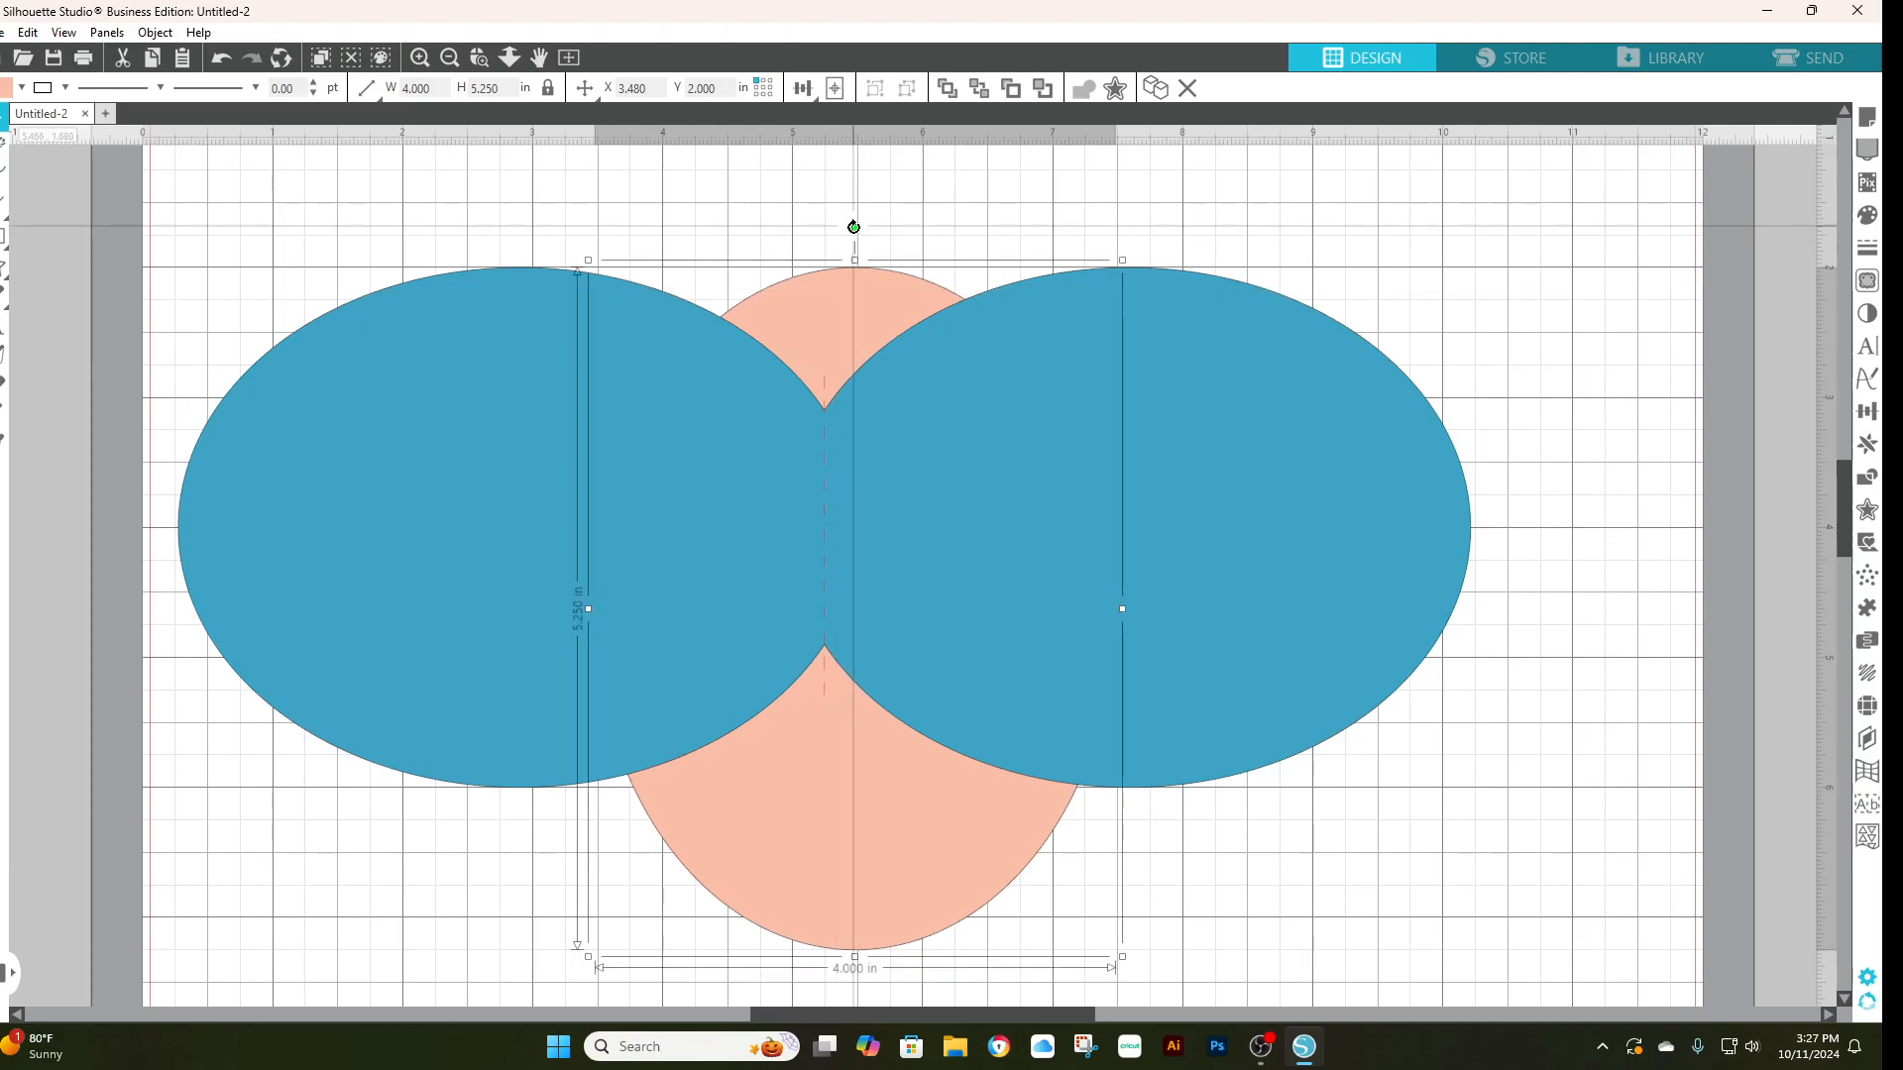
left_click_drag(855, 229, 540, 609)
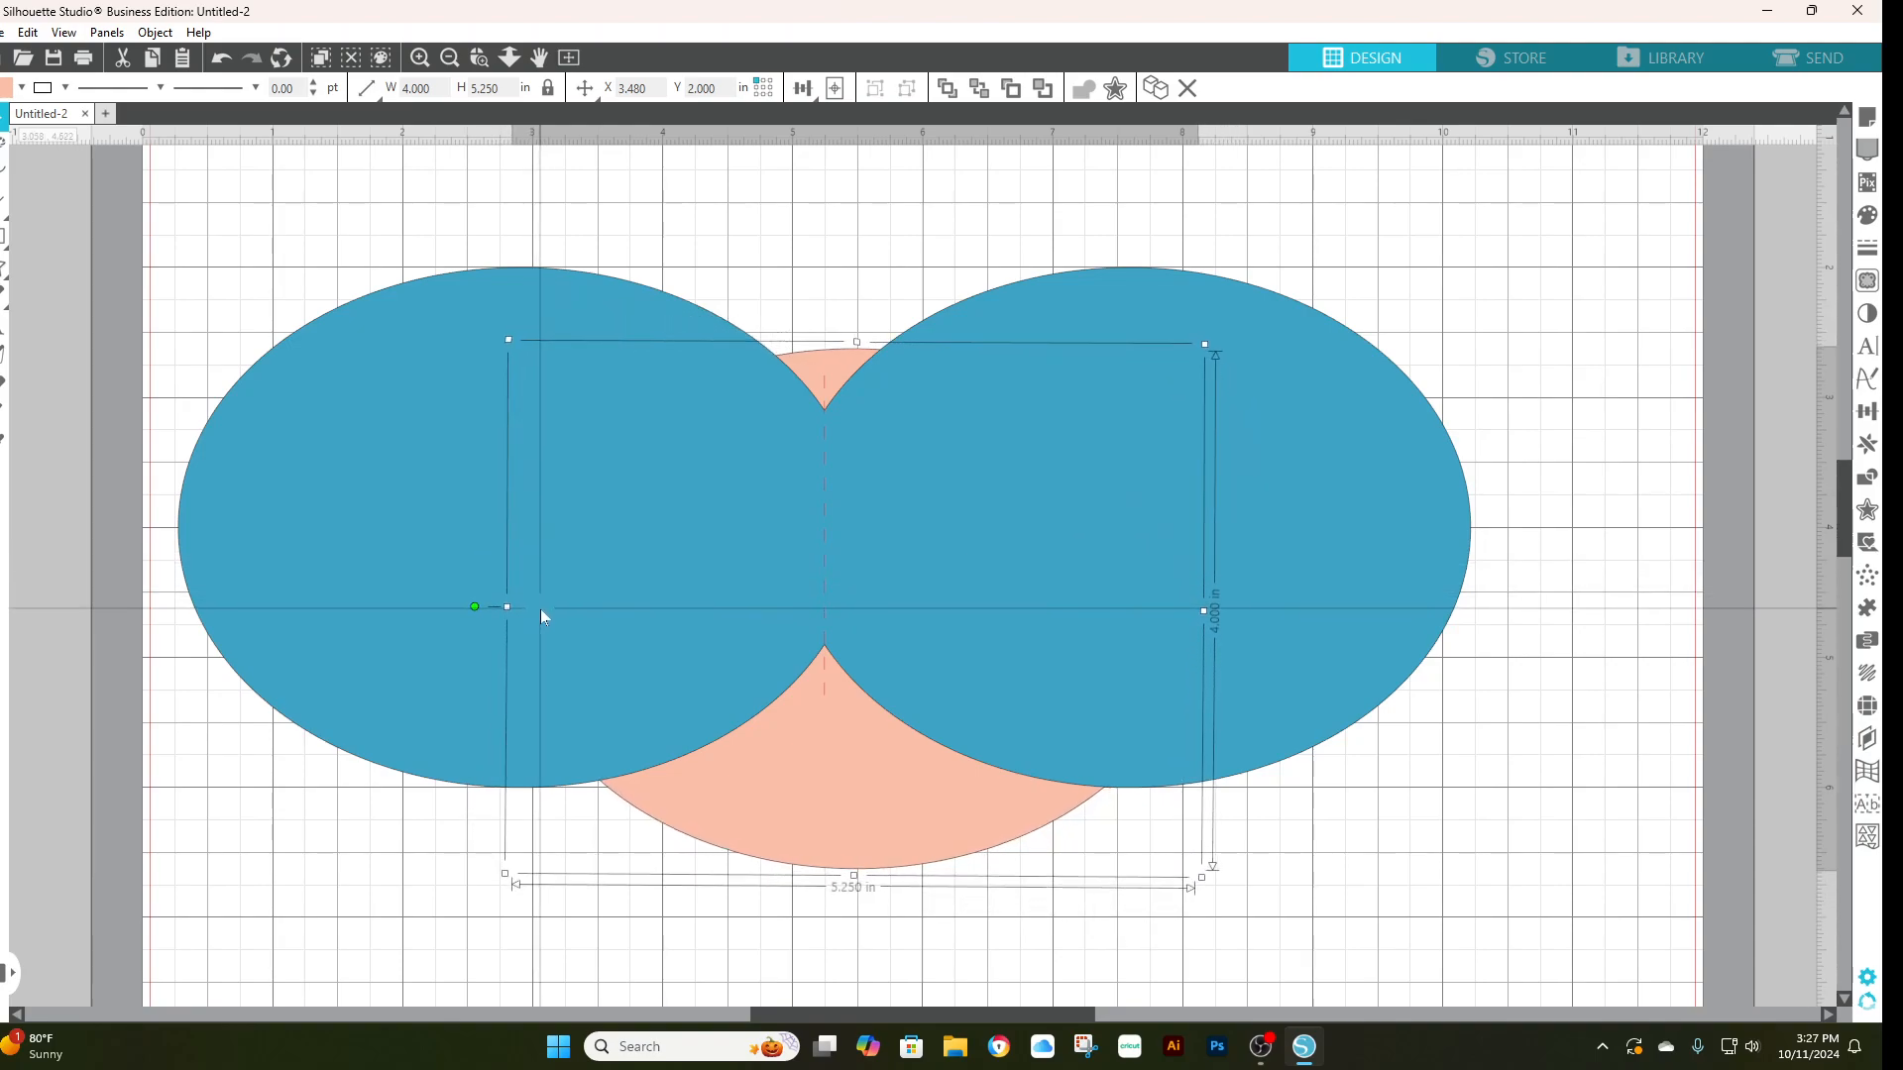
left_click_drag(542, 610, 541, 607)
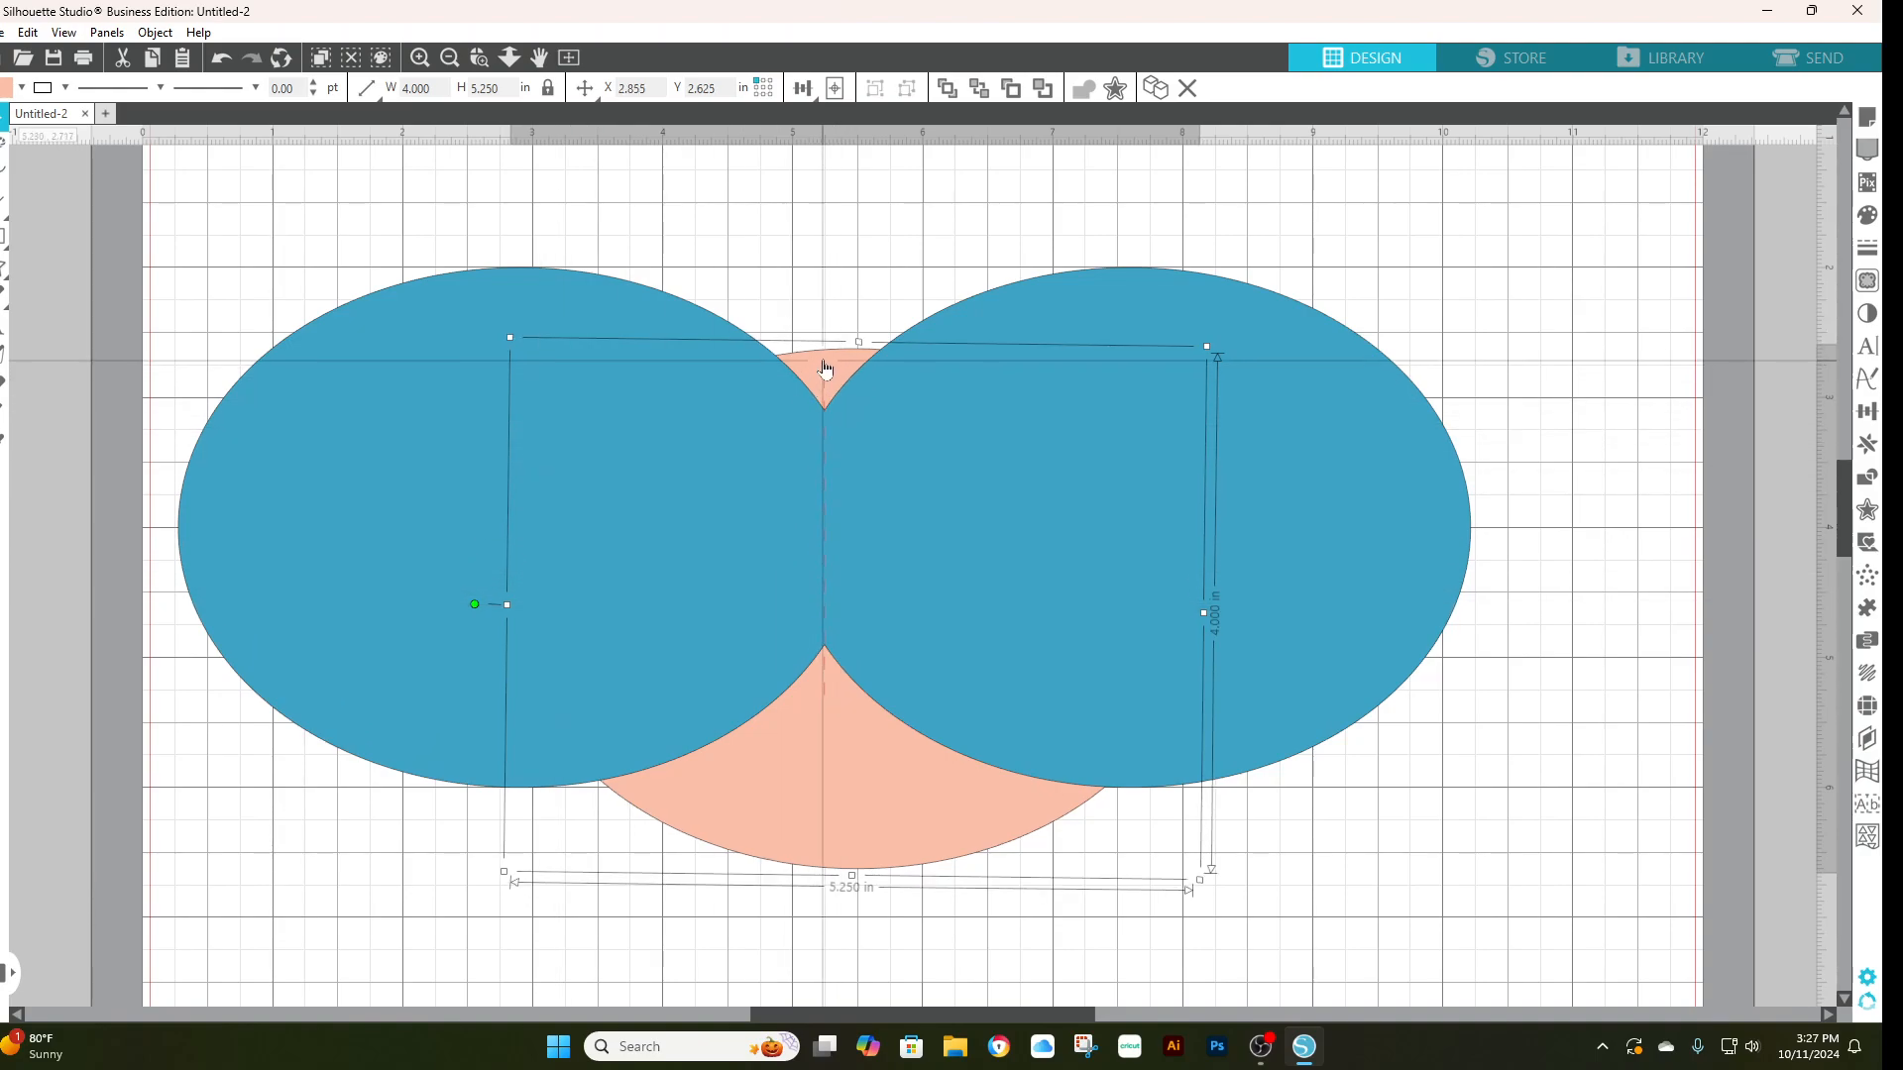
- Align the salmon ellipse over the right half of the blue shape, at about X 4.96 in, Y 2.00 in, and bring it to the front
left_click_drag(833, 356, 854, 275)
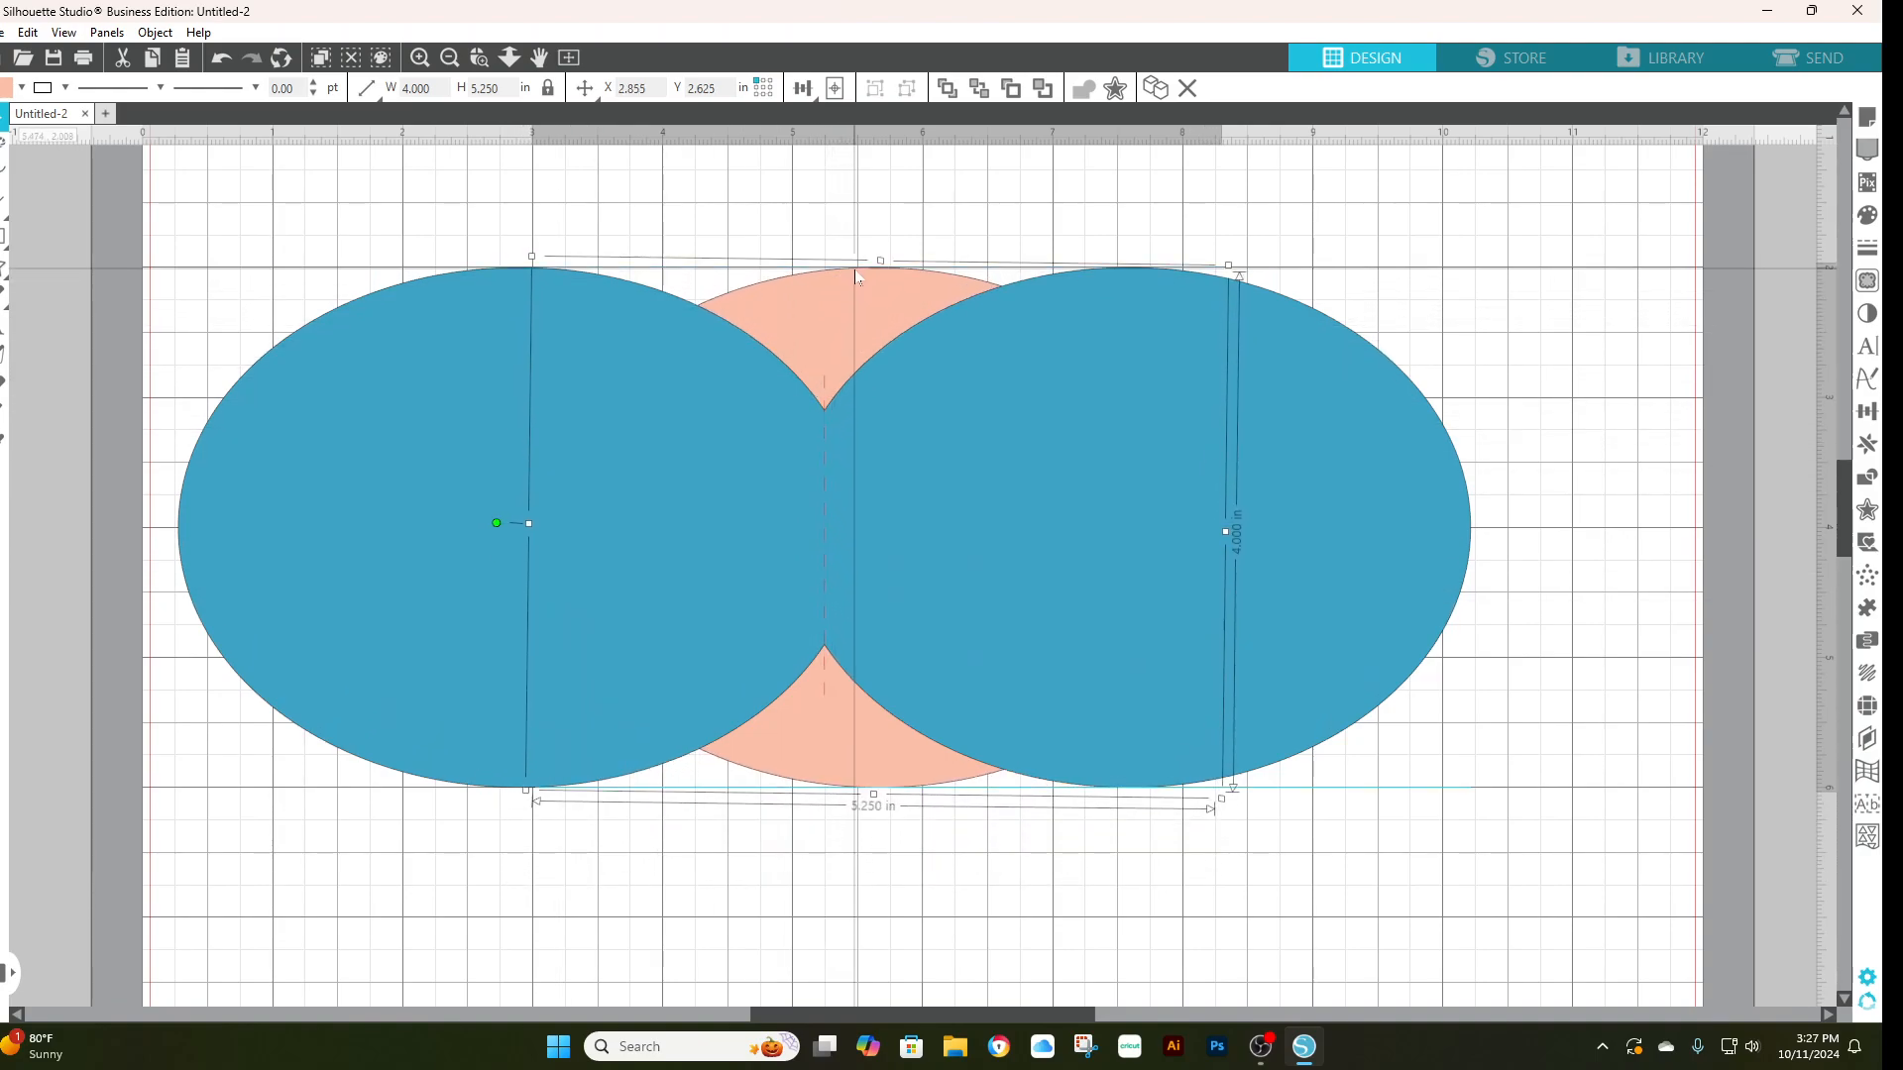
left_click_drag(838, 760, 1094, 757)
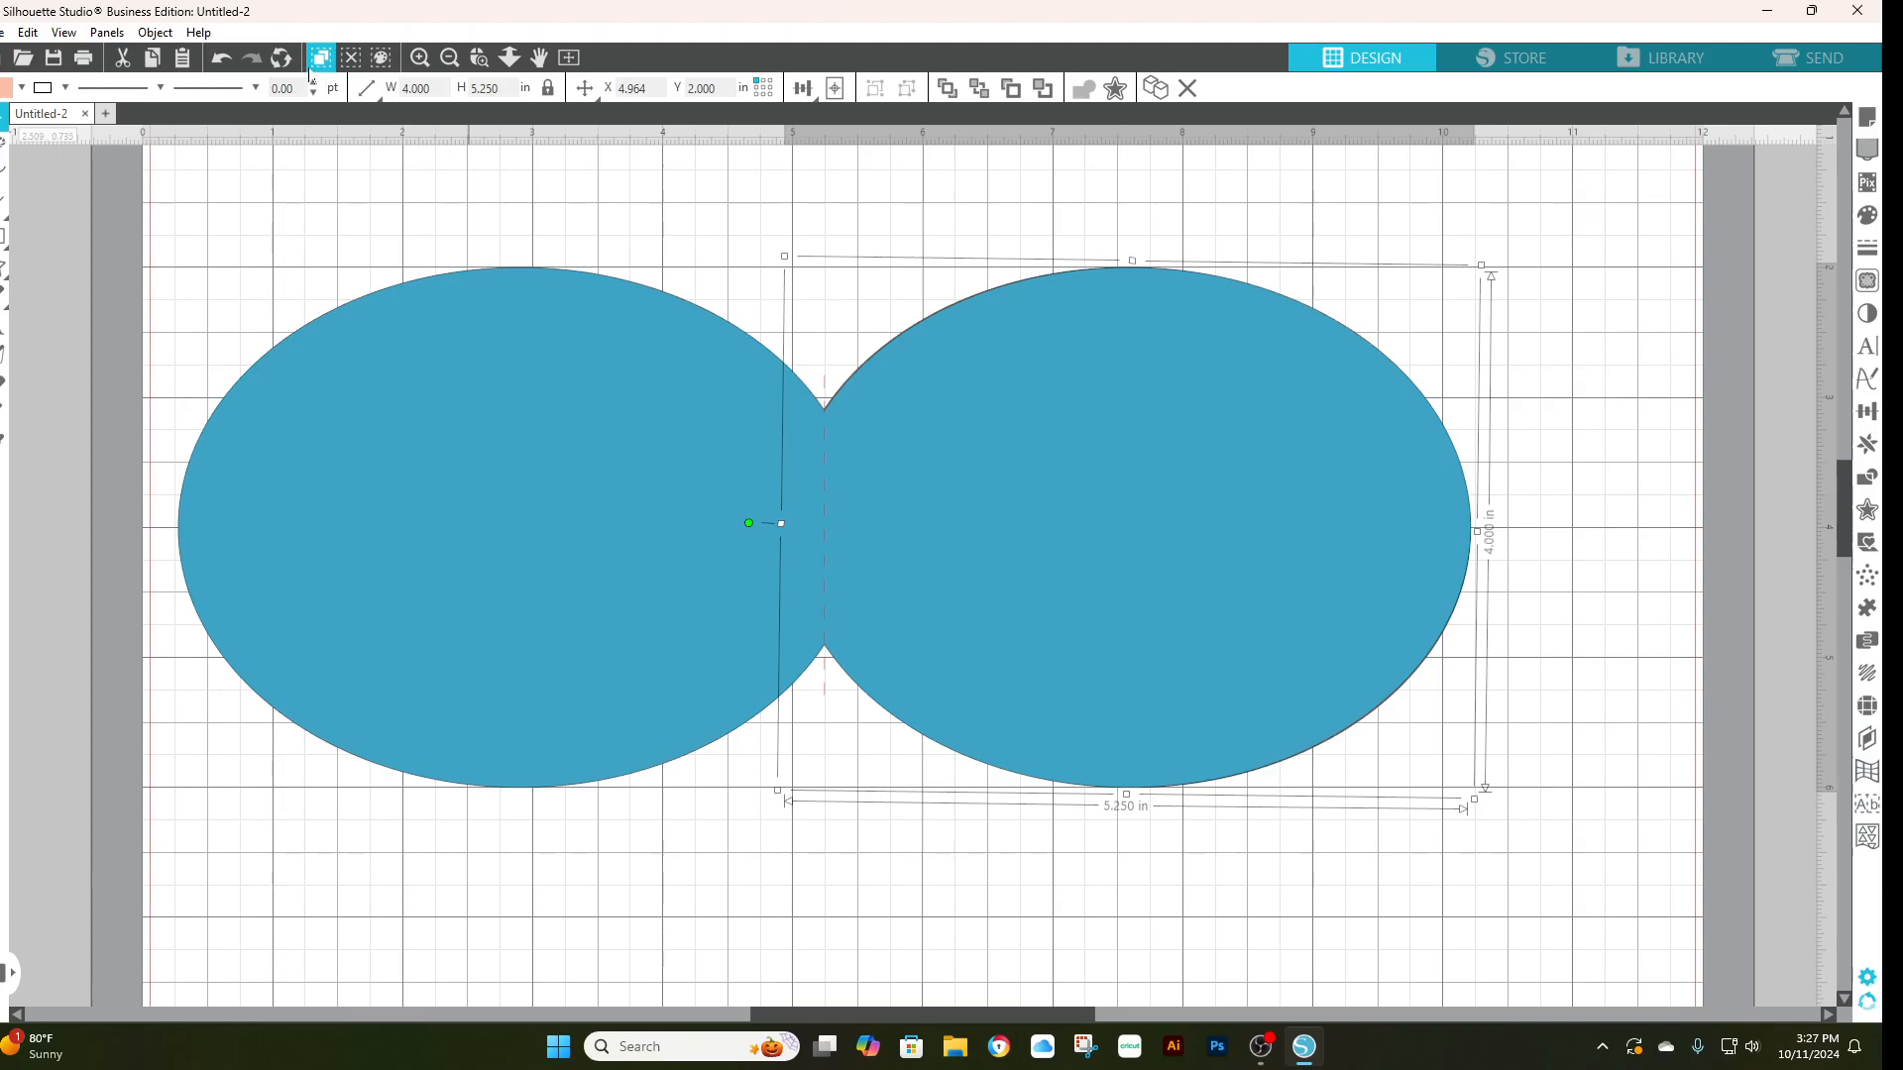
left_click(949, 86)
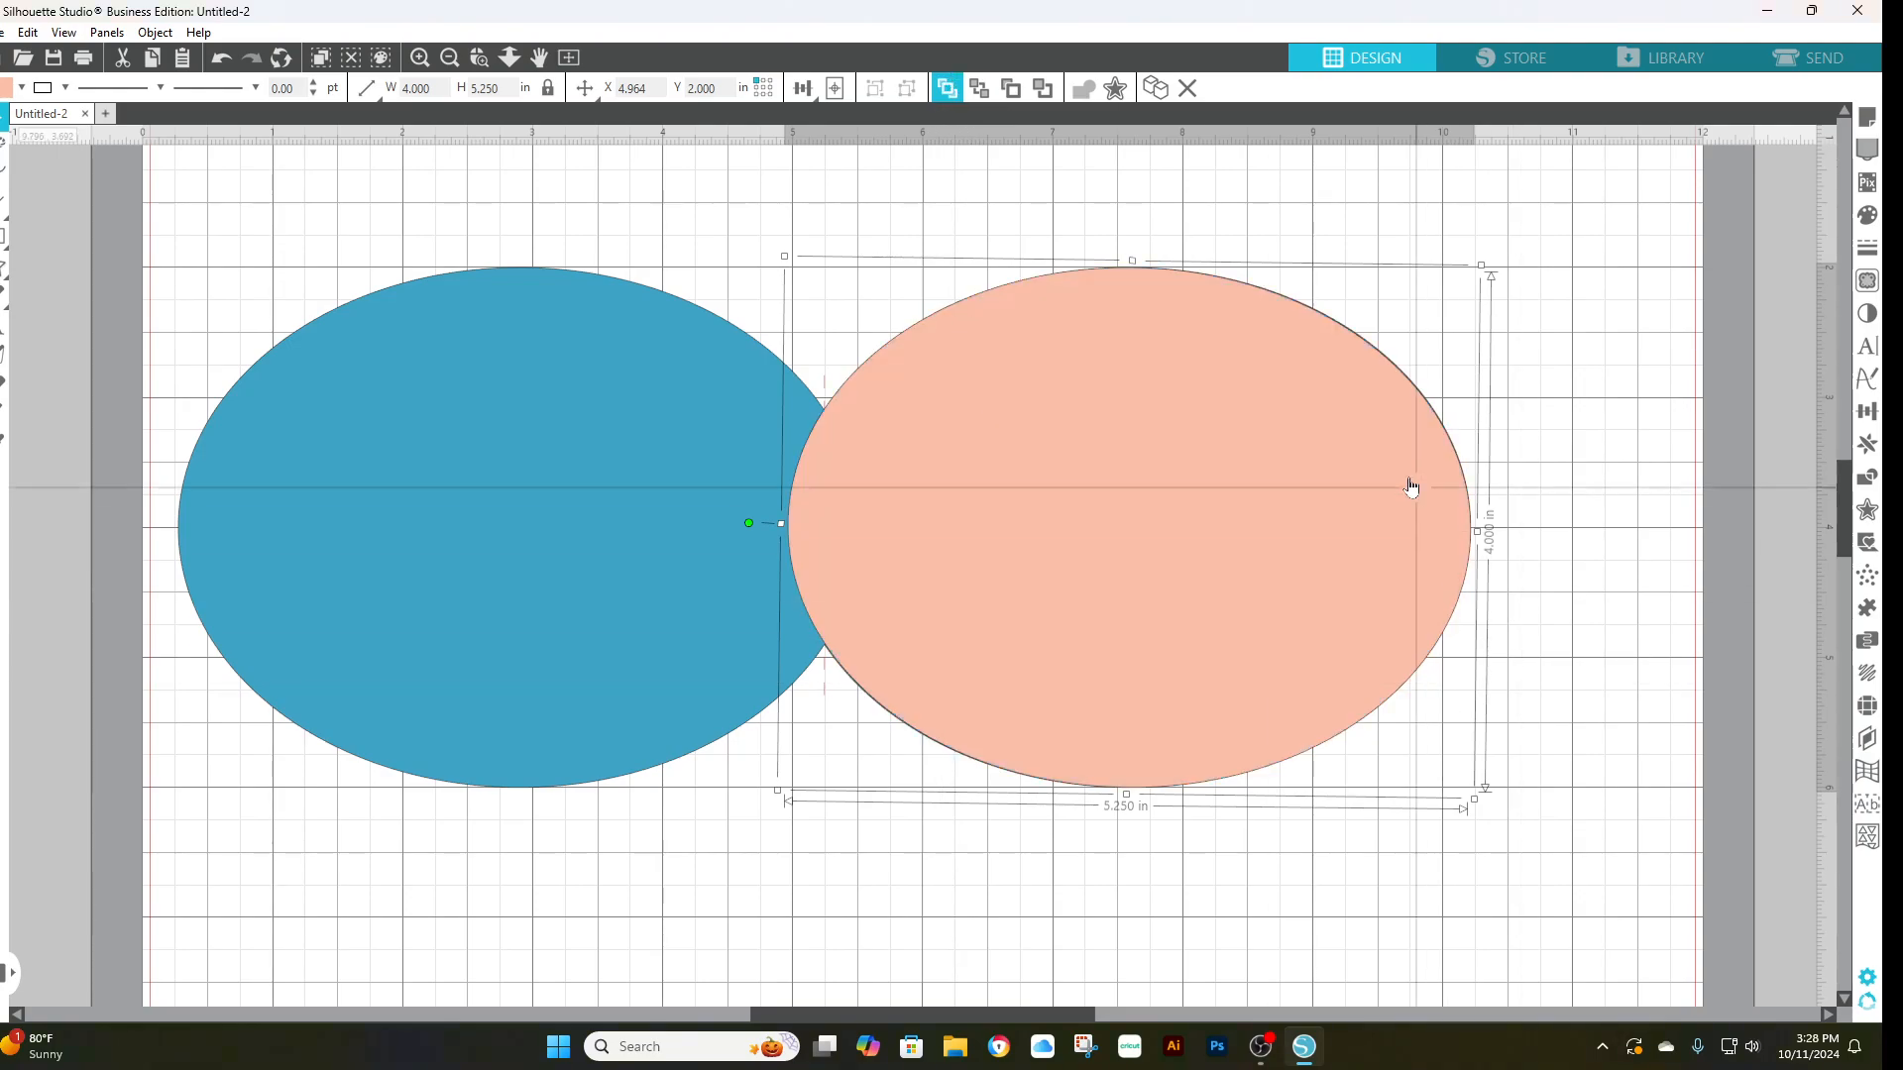
- Move the salmon ellipse down and right to about X 5.69 in, Y 3.49 in, partly off the blue shape, and deselect it
left_click_drag(1219, 455, 1314, 648)
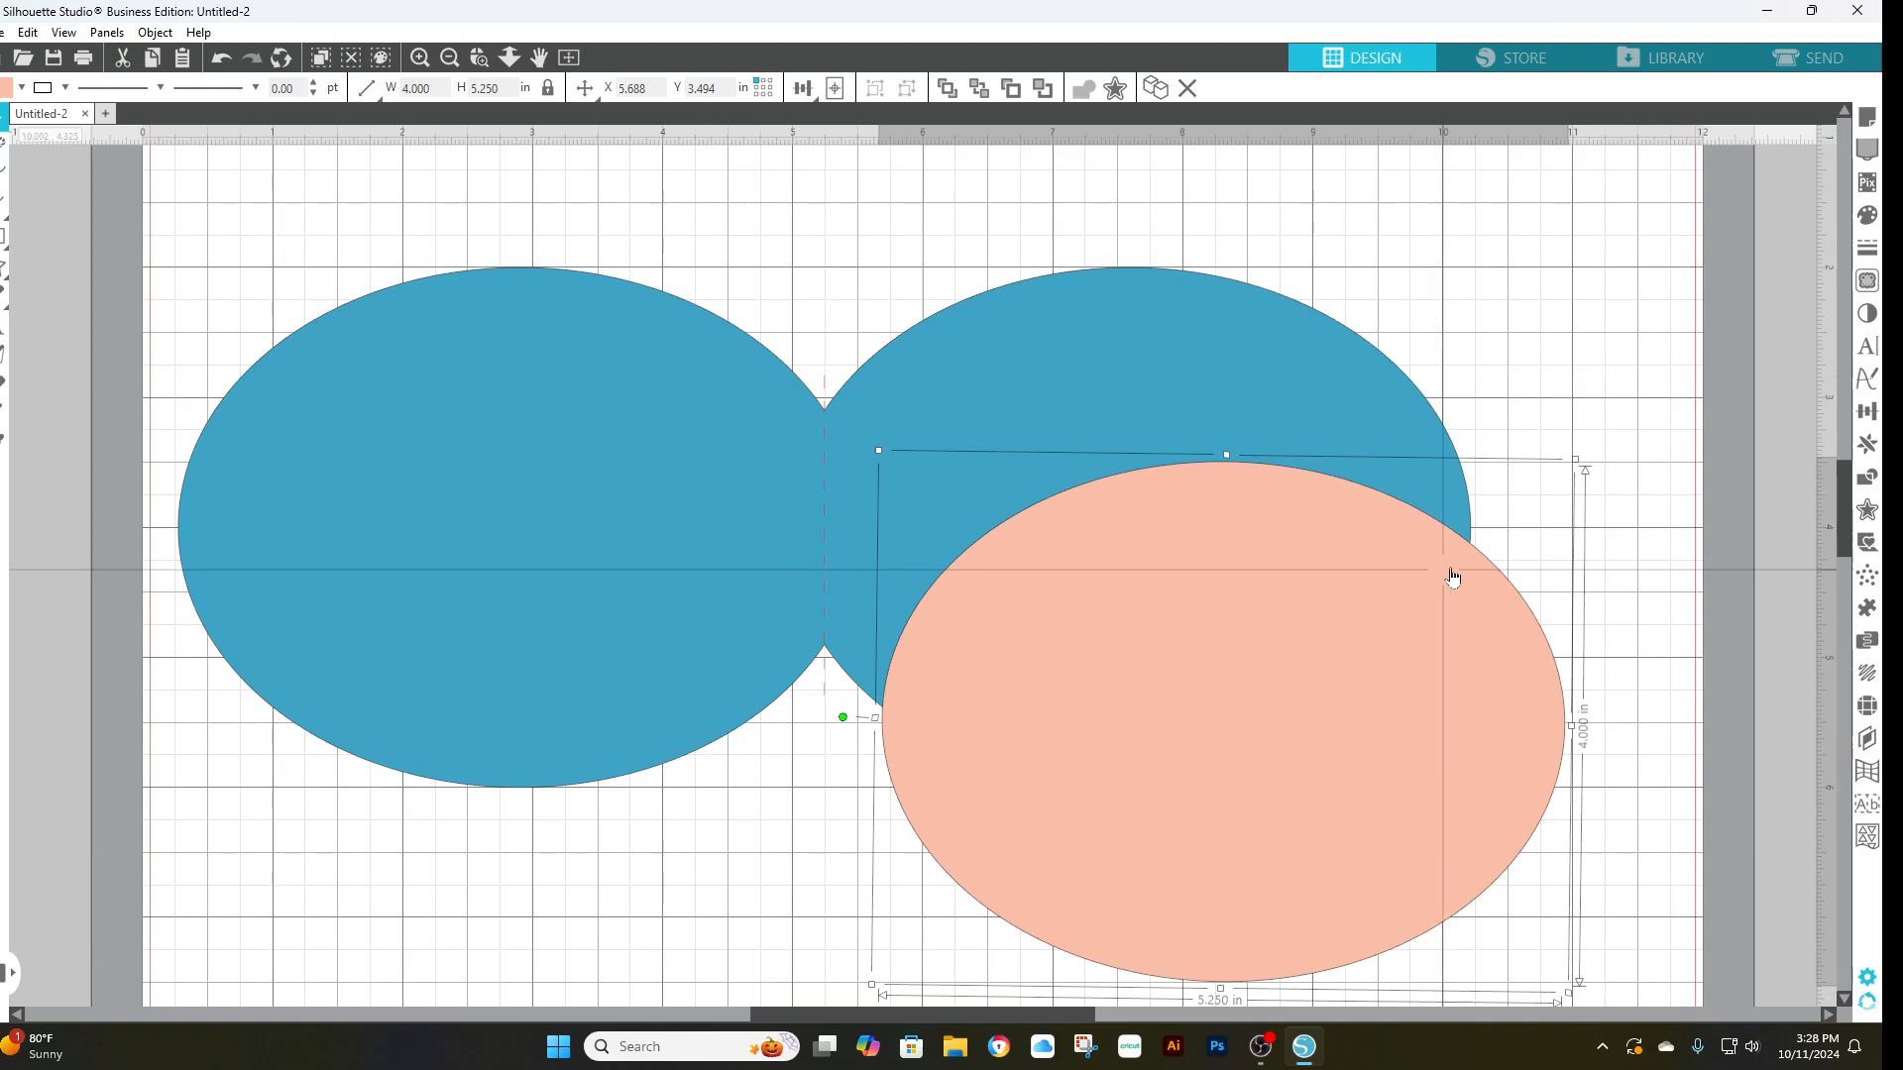
left_click(27, 36)
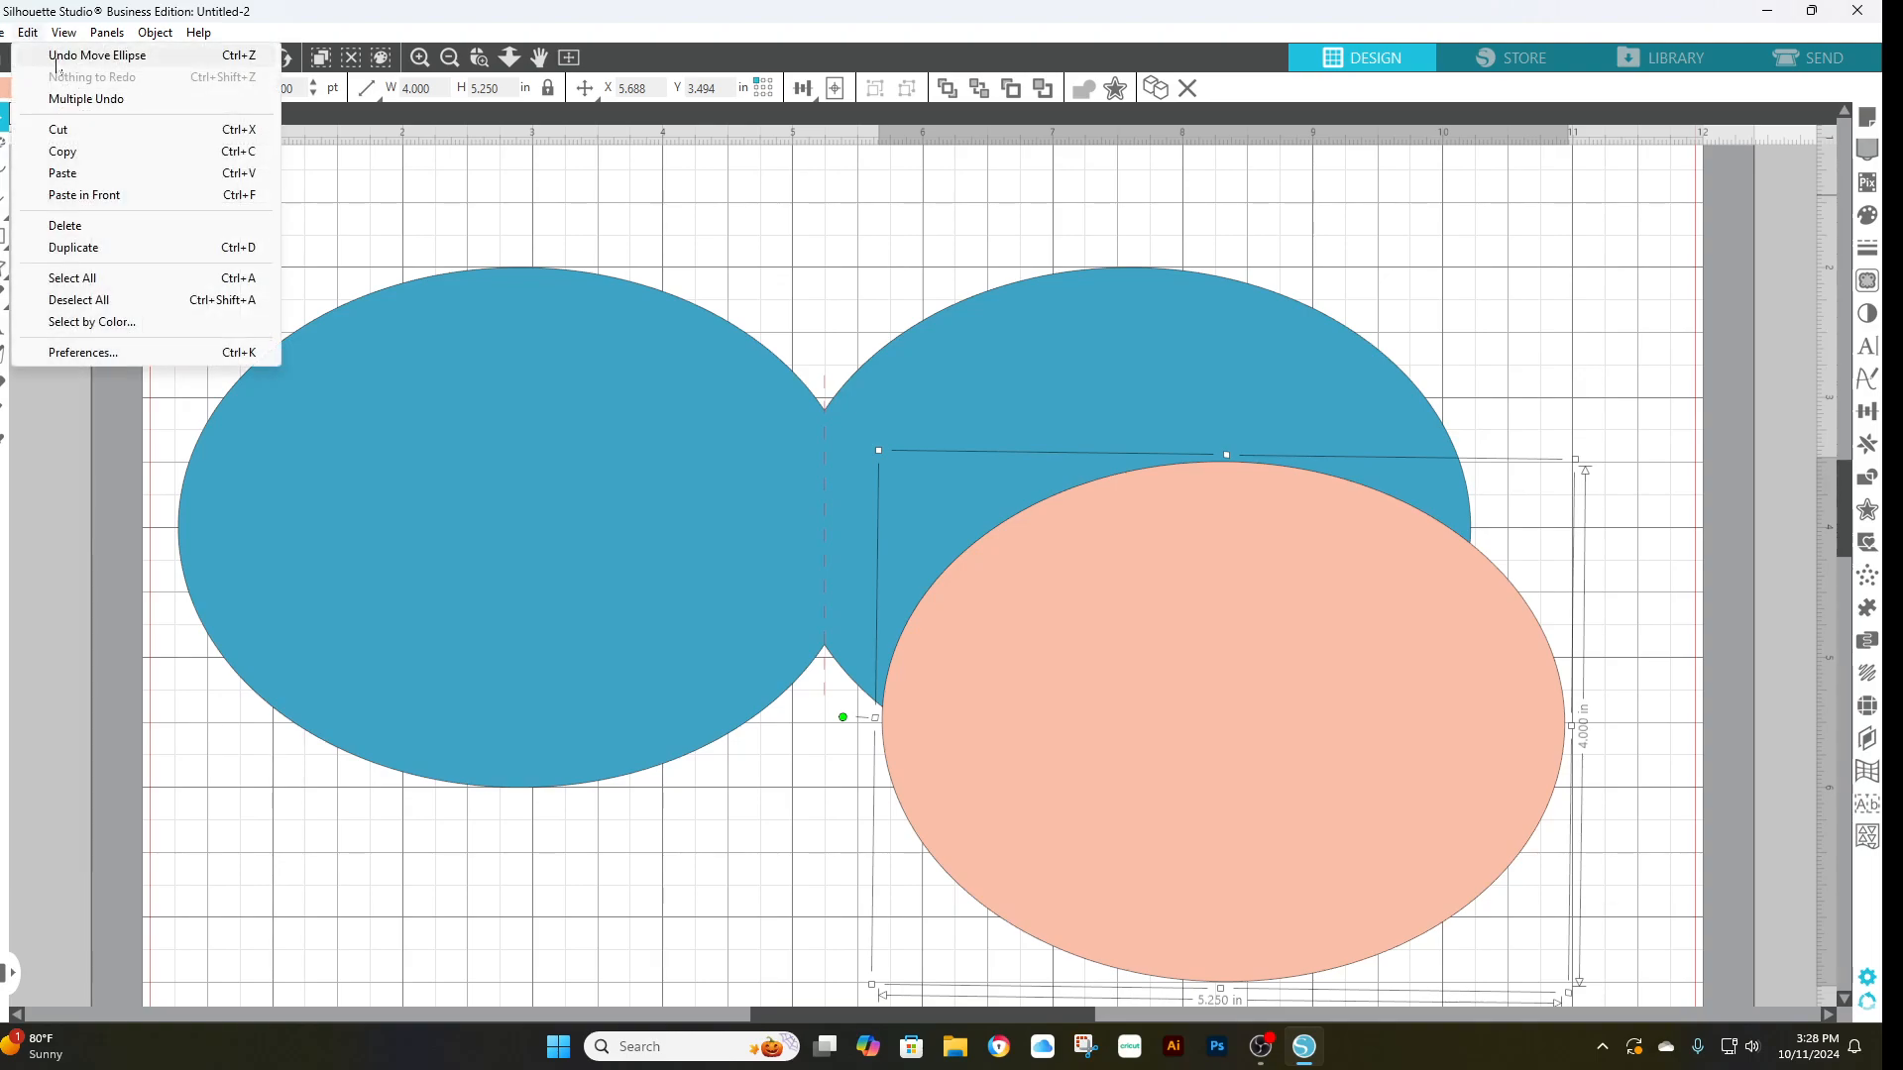
left_click(1511, 264)
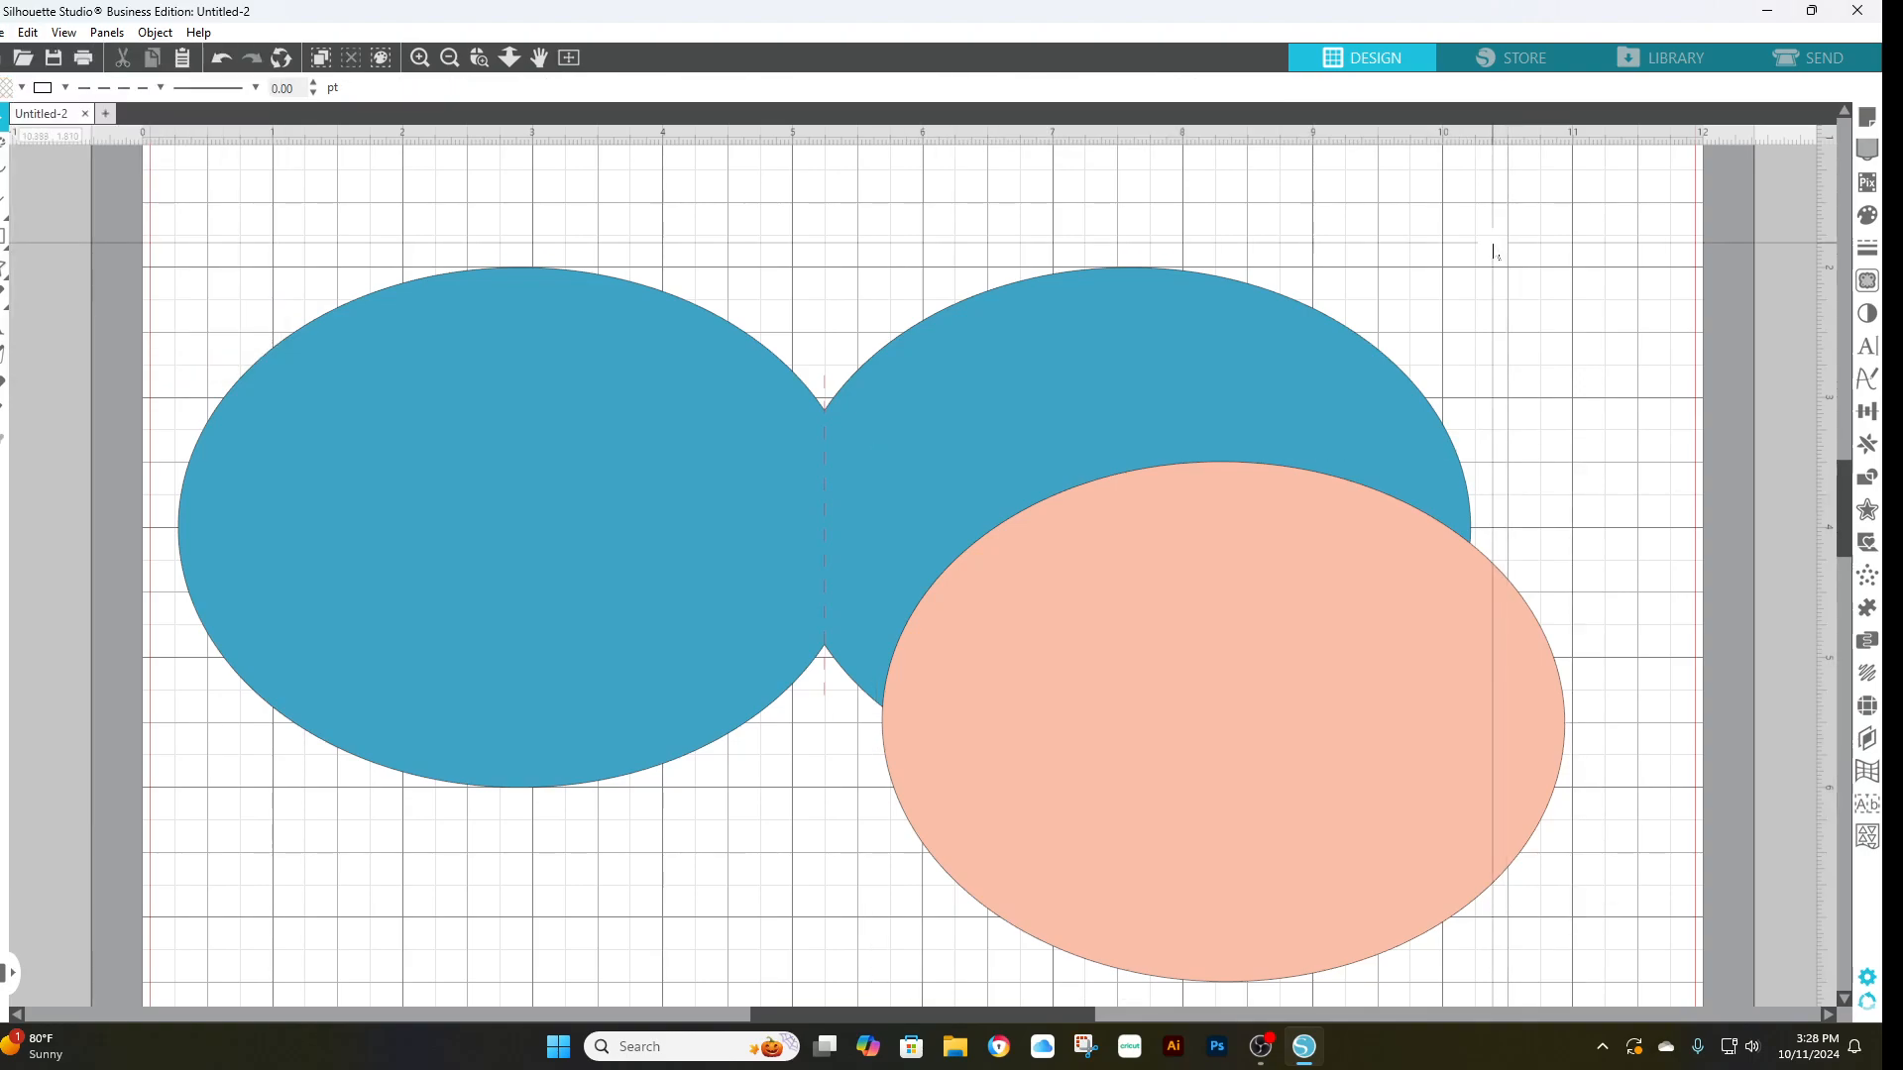